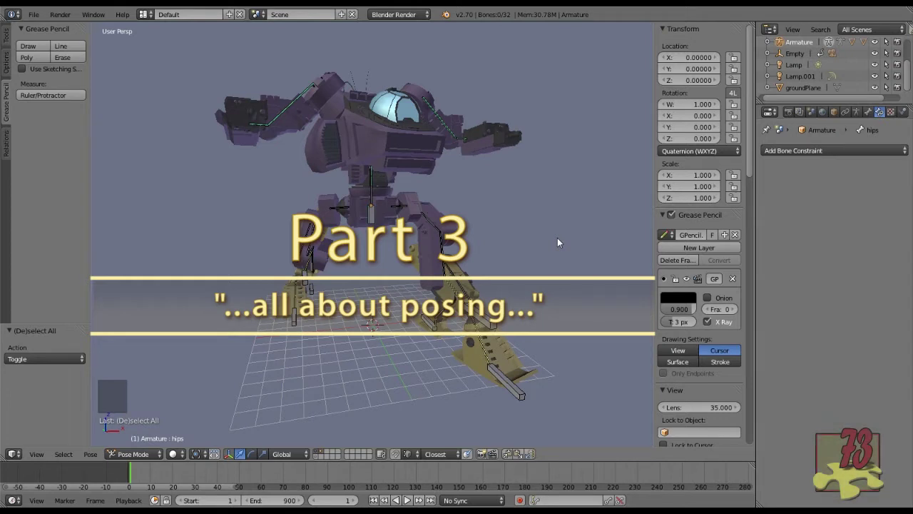
Step: Save the project as a new Blender file named Darkwing_Part03.blend
left_click(34, 14)
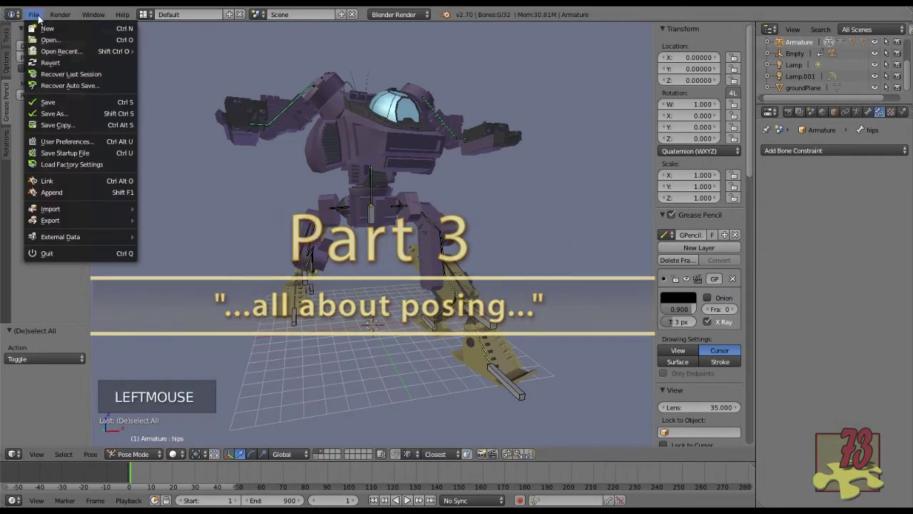
left_click(50, 115)
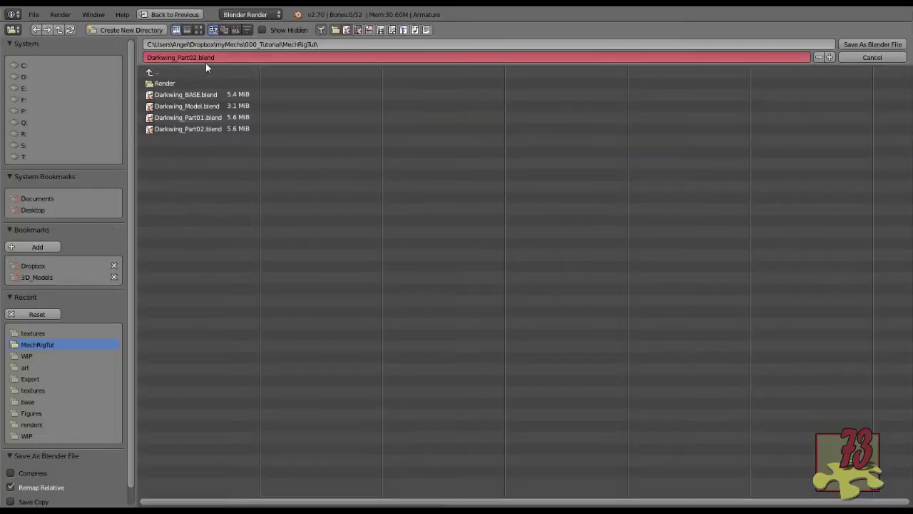
left_click_drag(195, 57, 387, 70)
key("BackSpace")
type("3")
key("Return")
left_click(872, 45)
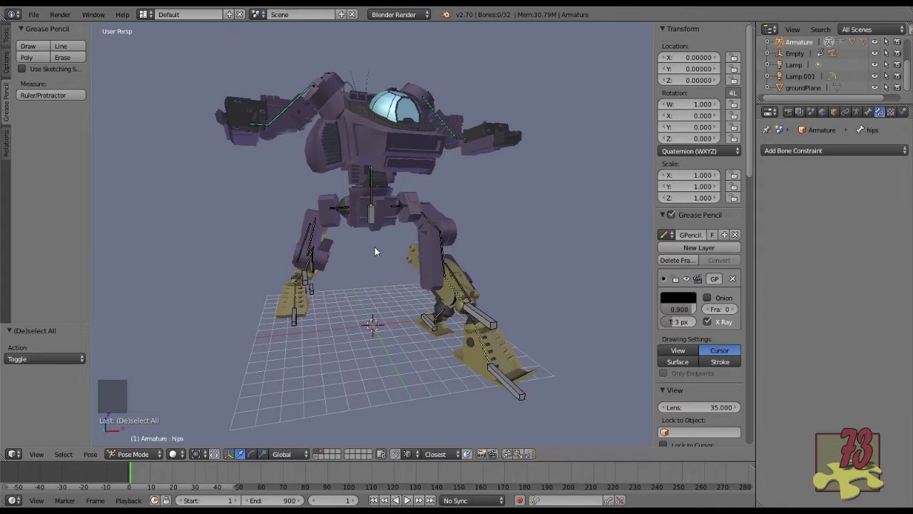
Step: Clear the pose rotation of both gun bones, gun.R and gun.L
right_click(371, 214)
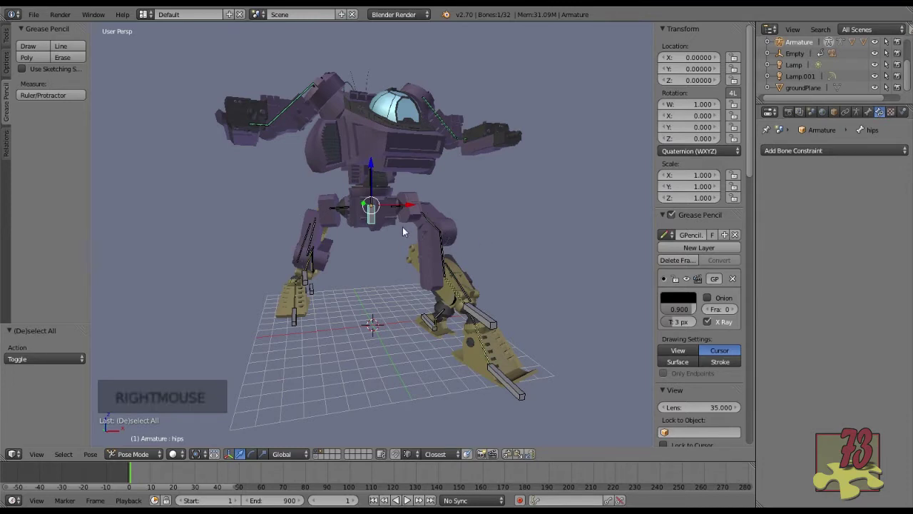
right_click(265, 127)
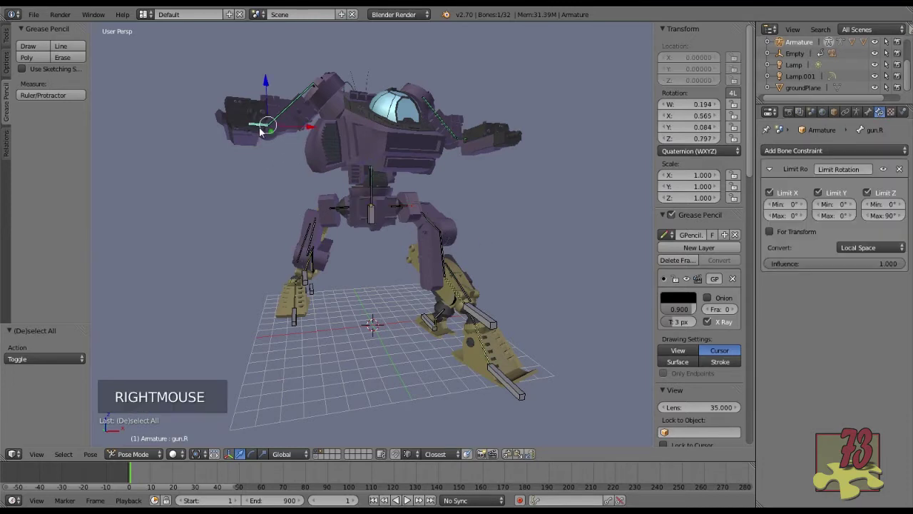
right_click(461, 138, "shift")
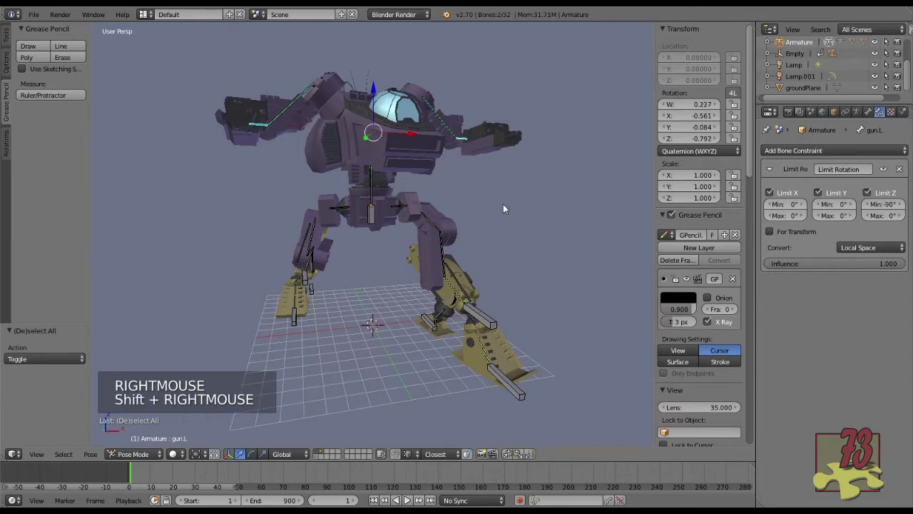
key("alt+r")
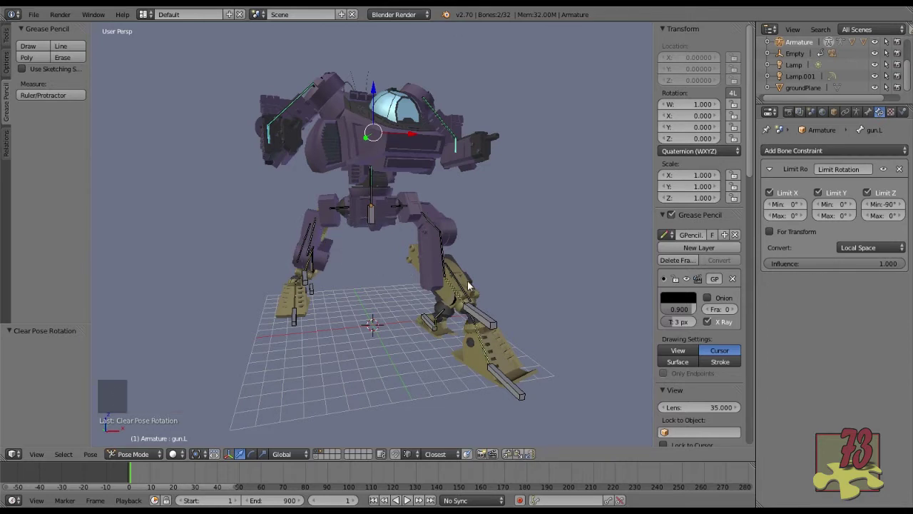
Step: Rotate the hips bone by about 4.5° in the front orthographic view so the pelvis tilts sideways
right_click(372, 217)
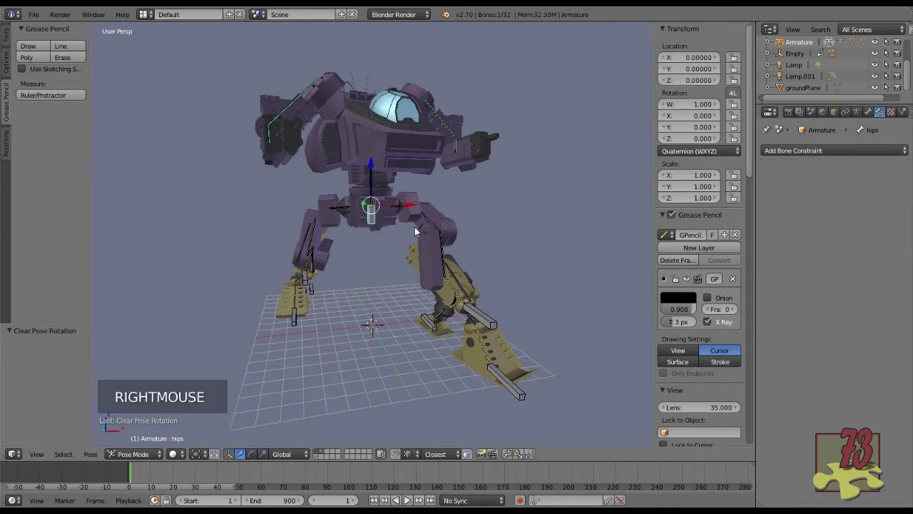
scroll(420, 229, "up", 2)
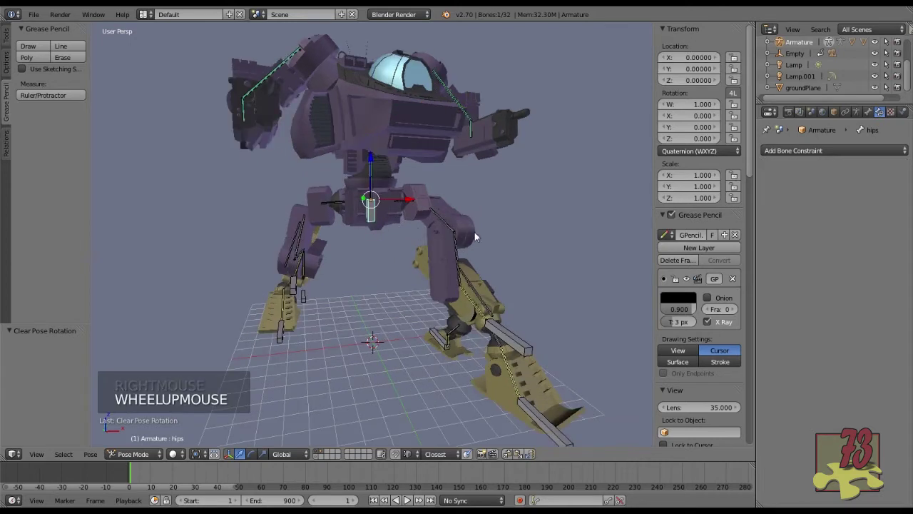
middle_click_drag(513, 219, 483, 225, "shift")
key("KP_1")
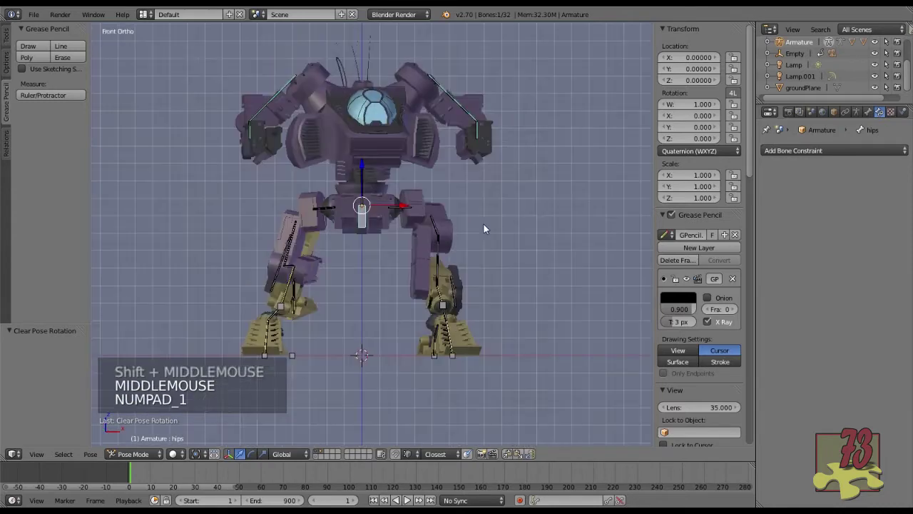
scroll(432, 235, "up", 1)
scroll(432, 235, "down", 1)
scroll(391, 241, "up", 2)
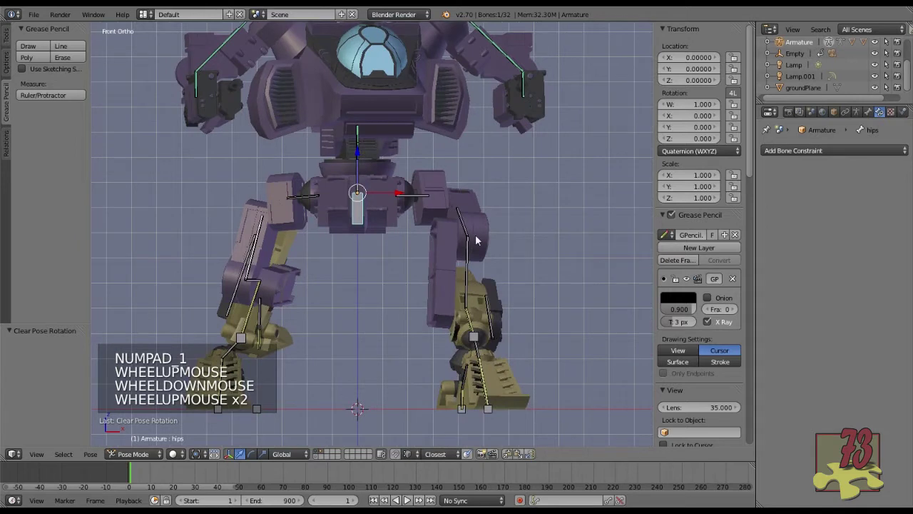
key("r")
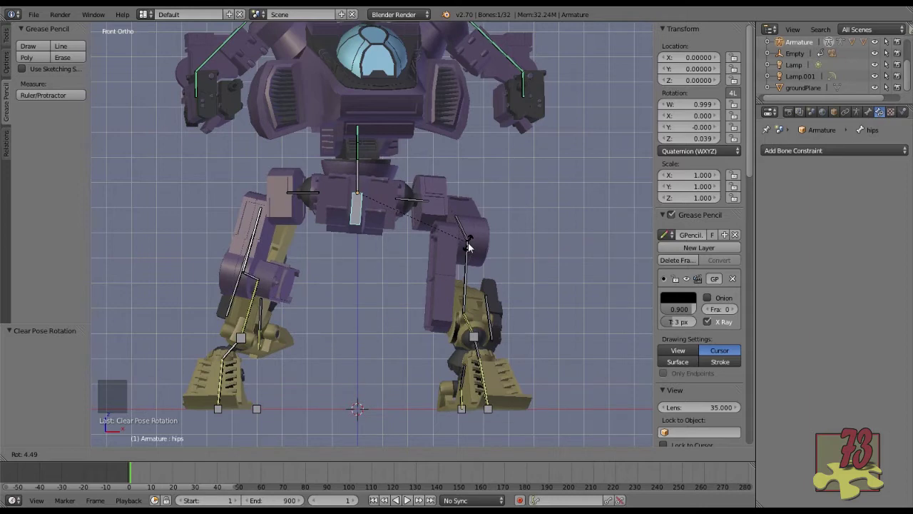
left_click(468, 247)
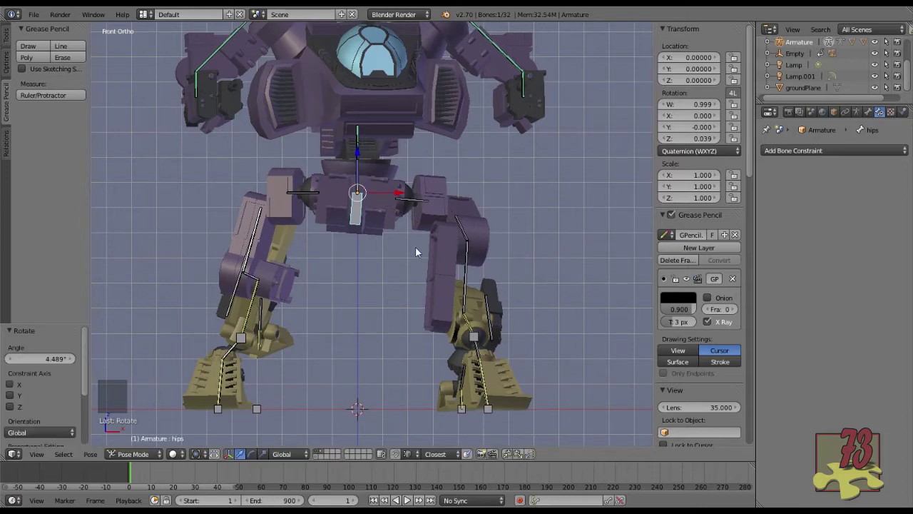
Step: Inspect the tilted hip pose from several angles and select all bones of the armature
scroll(353, 218, "down", 2)
middle_click_drag(329, 211, 319, 214)
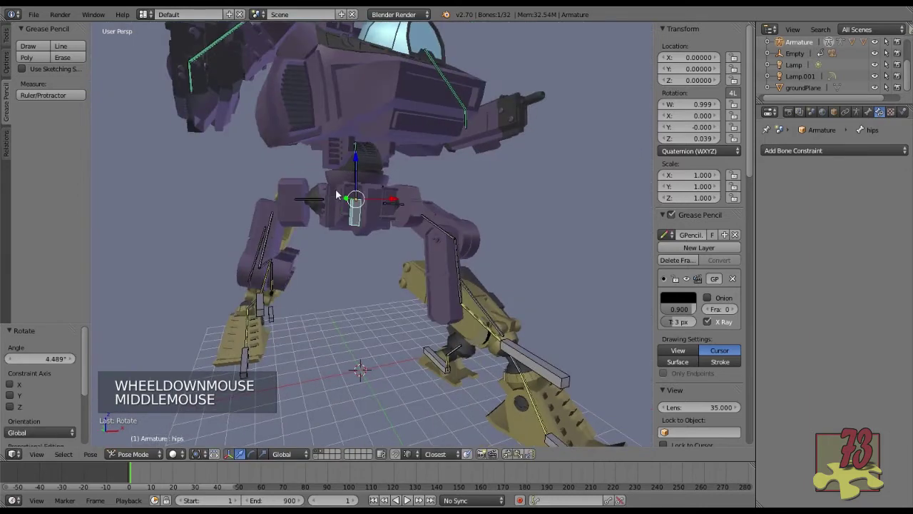
middle_click_drag(301, 251, 597, 222)
scroll(549, 227, "down", 2)
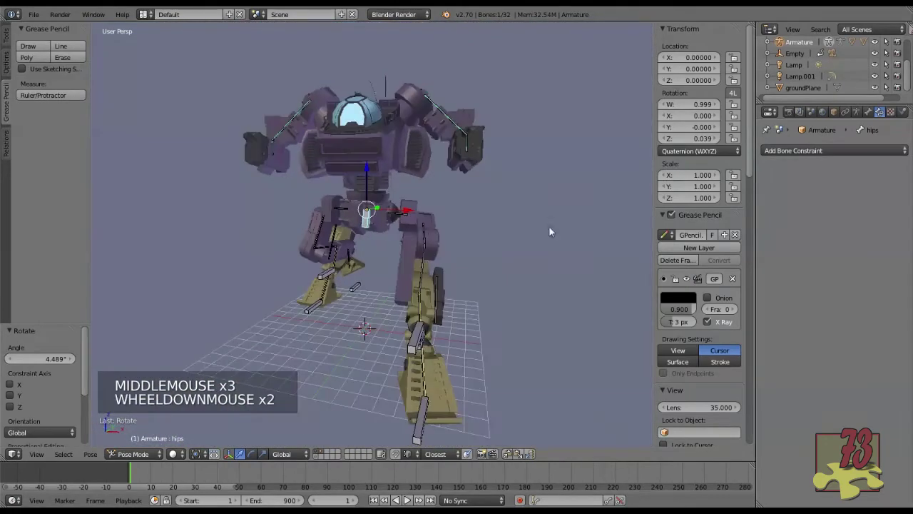
mouse_move(531, 230)
middle_mouse_down("shift")
mouse_move(550, 249)
mouse_move(528, 253)
mouse_move(543, 230)
mouse_move(514, 233)
middle_mouse_up("shift")
scroll(528, 227, "down", 1)
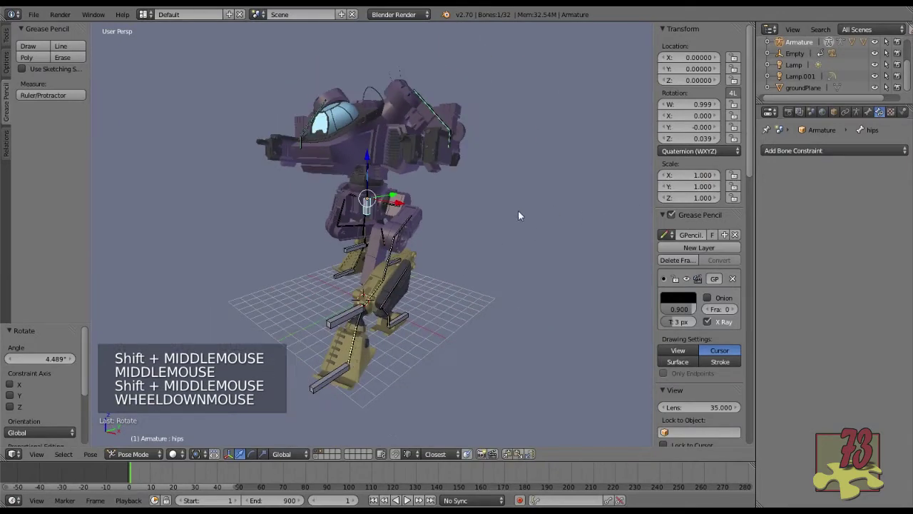
key("a")
key("a")
key("a")
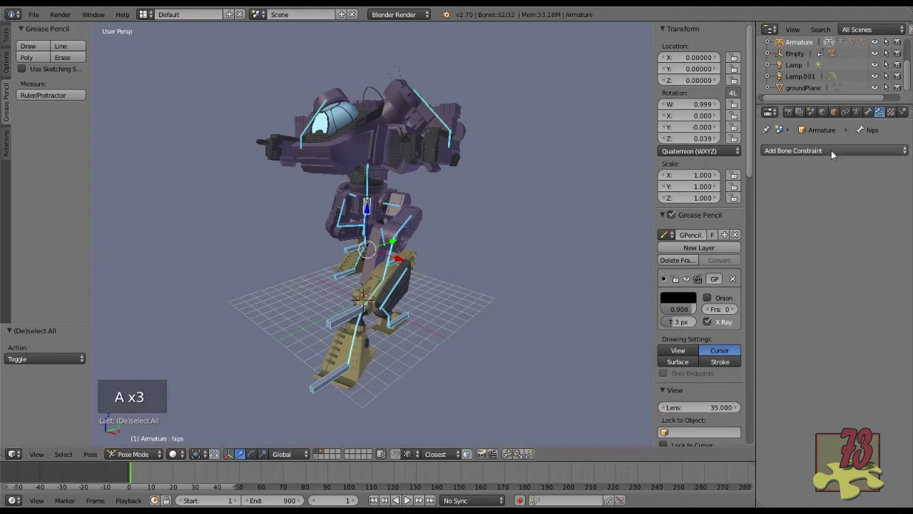
Step: Create a new pose library in the armature's data properties, collapsing the Bone Groups section
left_click(859, 112)
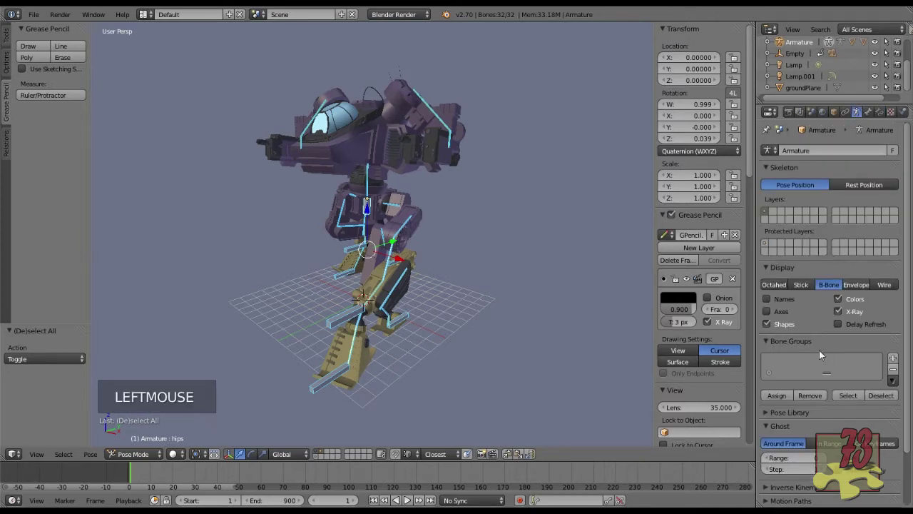
scroll(819, 349, "down", 5)
left_click(772, 280)
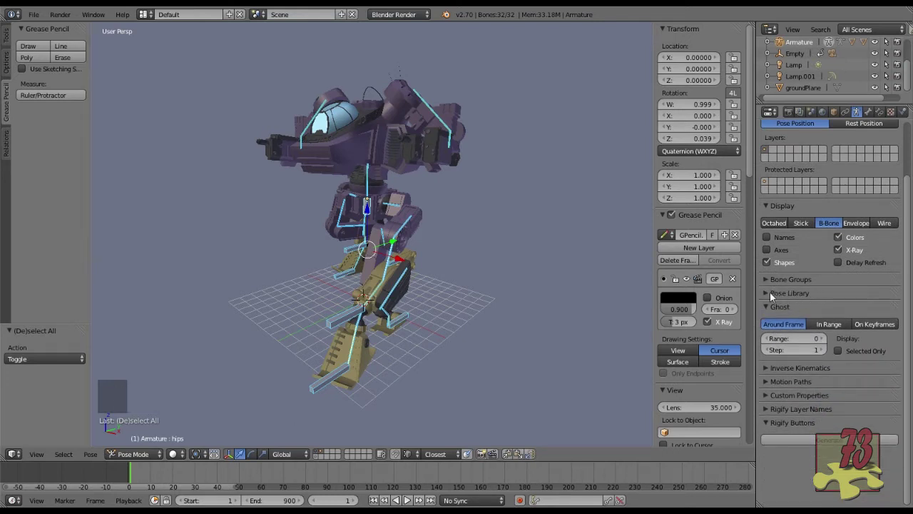
left_click(766, 293)
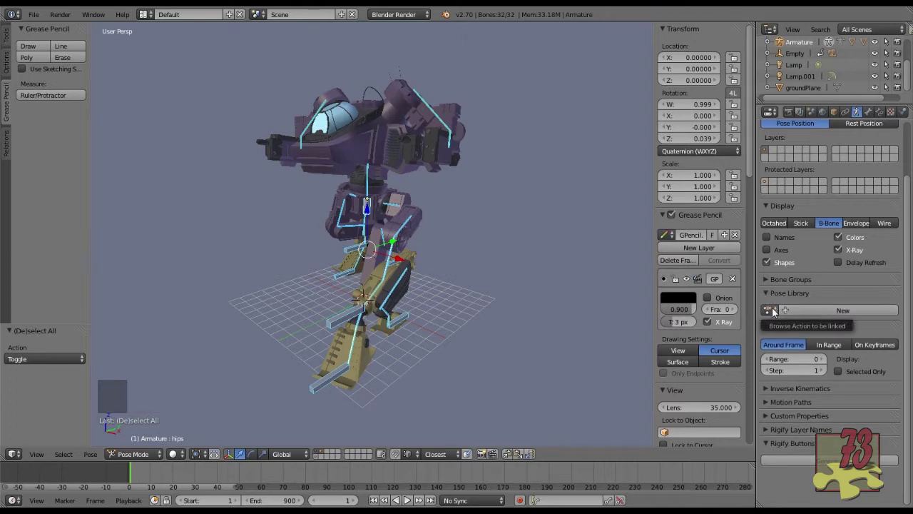
left_click(768, 309)
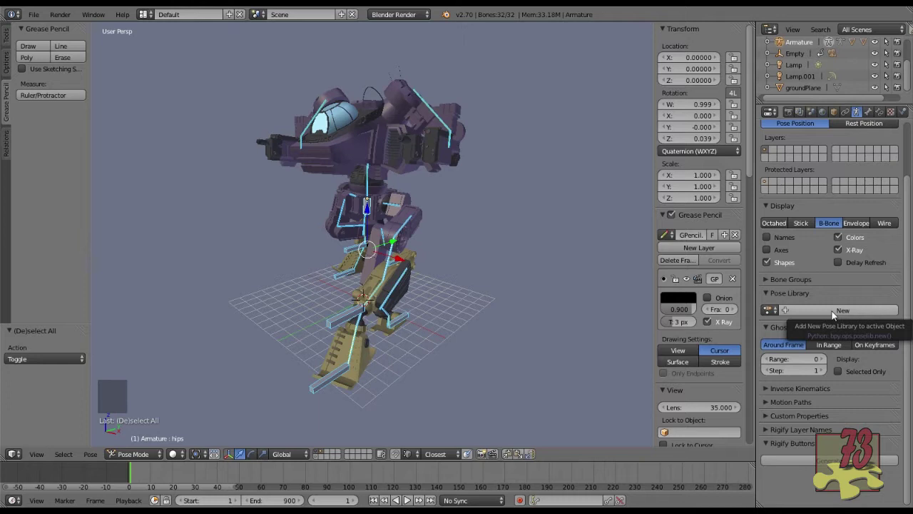
left_click(833, 311)
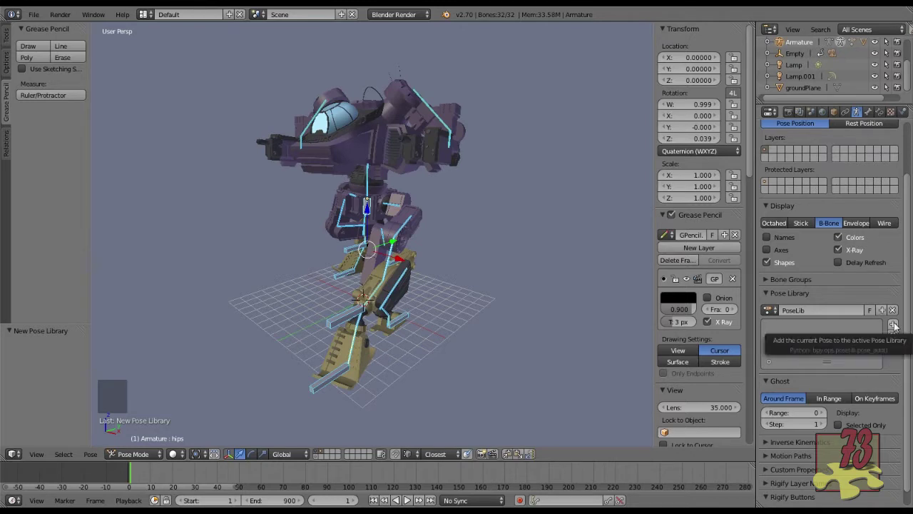
Step: Rename the pose library to DW_DefaultPoses
left_click(808, 311)
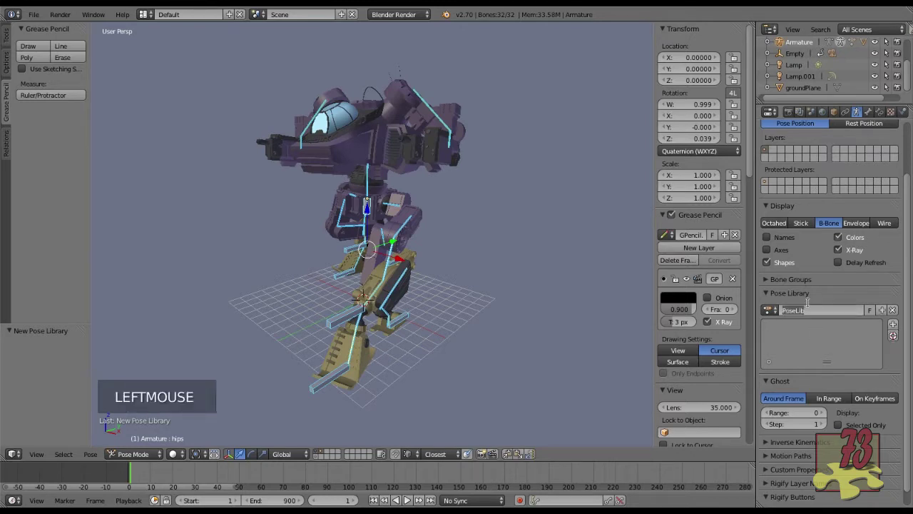
type("DW")
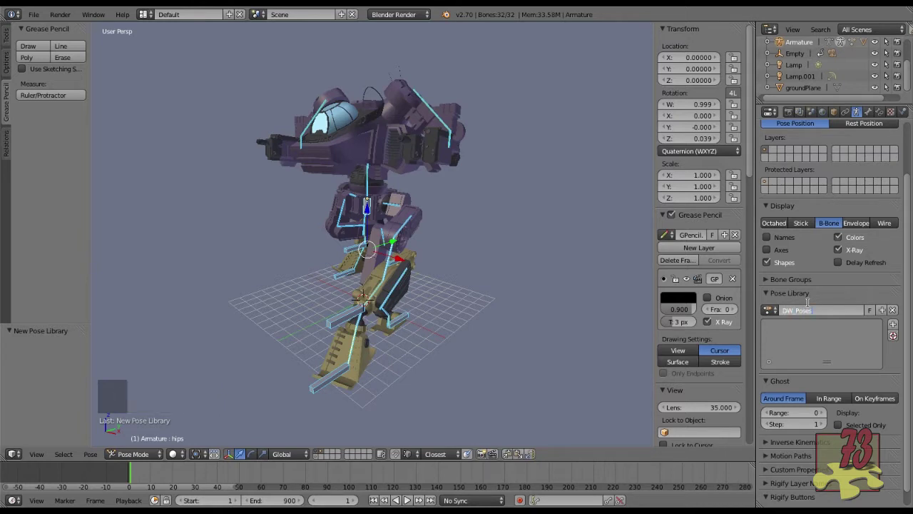
type("_Poses")
key("BackSpace")
key("BackSpace")
key("BackSpace")
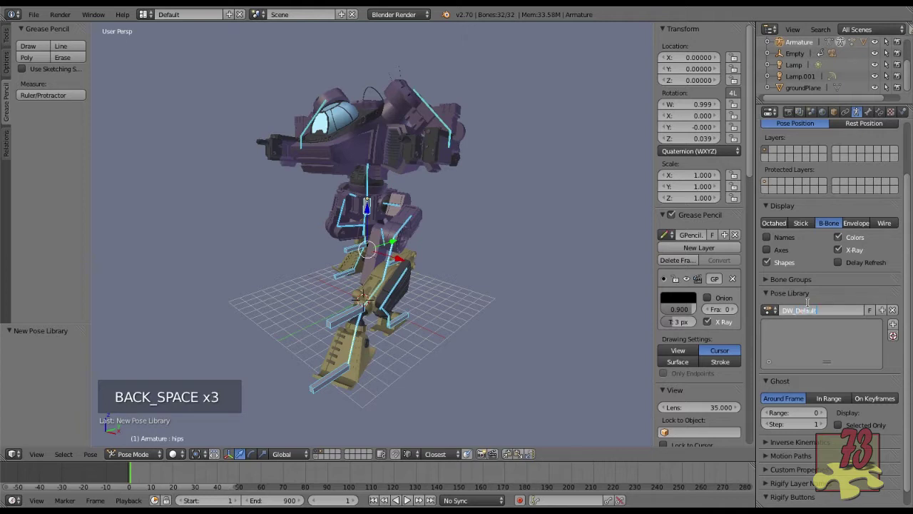
type("Poses")
key("Return")
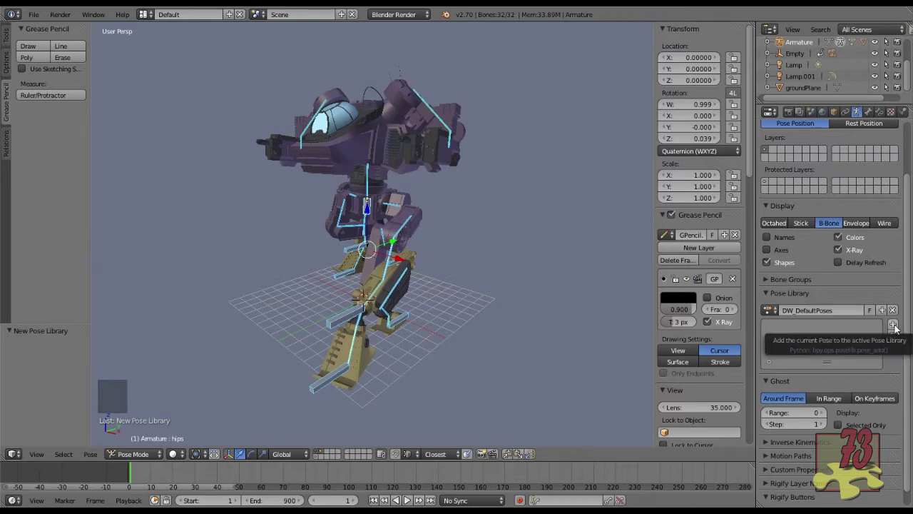
Step: Raise and shift the right heel's IK control bone to about X -1.32, Y 6.25, Z 1.94
middle_click_drag(363, 332, 406, 348)
scroll(407, 348, "up", 3)
middle_click_drag(474, 341, 414, 317, "shift")
scroll(454, 337, "up", 1)
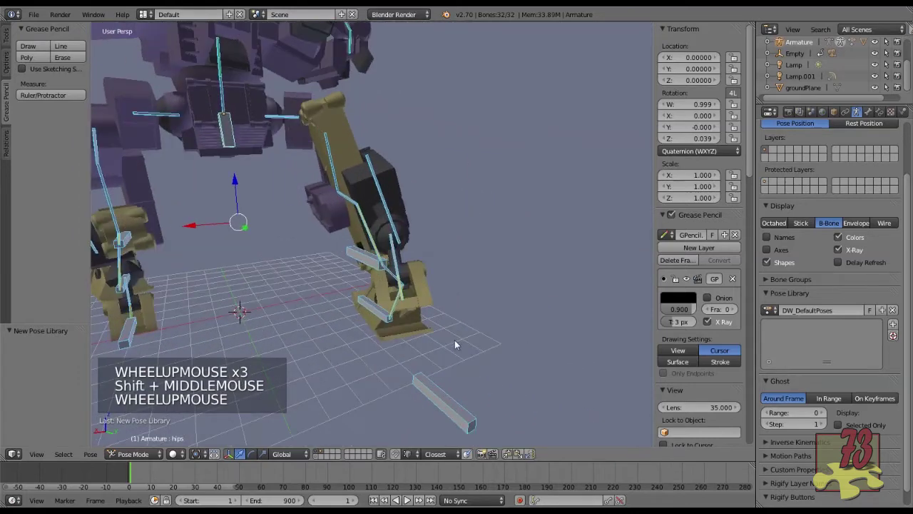
right_click(439, 385)
mouse_move(410, 323)
middle_mouse_down()
mouse_move(411, 332)
mouse_move(417, 326)
middle_mouse_up()
scroll(411, 332, "up", 1)
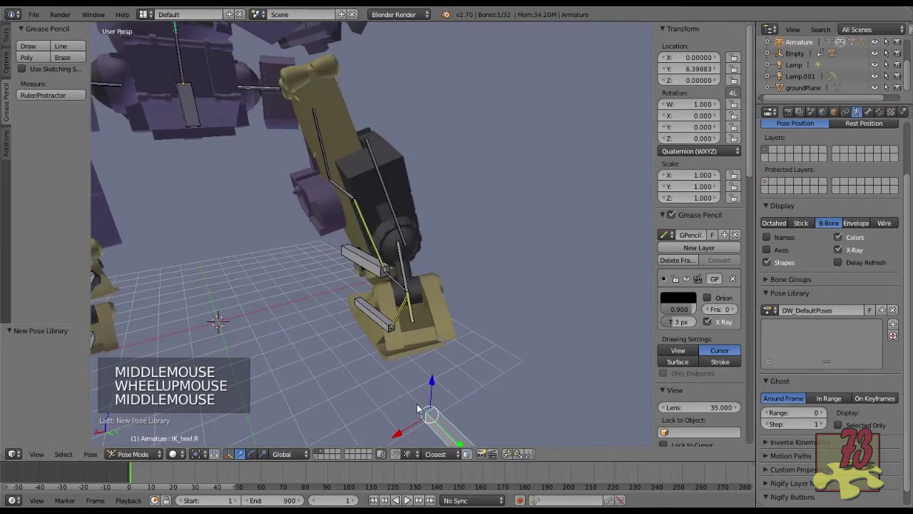
left_click_drag(398, 432, 438, 423)
middle_click_drag(438, 423, 524, 370)
mouse_move(531, 369)
left_mouse_down()
mouse_move(537, 376)
mouse_move(521, 372)
mouse_move(598, 377)
mouse_move(544, 375)
left_mouse_up()
left_click_drag(497, 327, 502, 246)
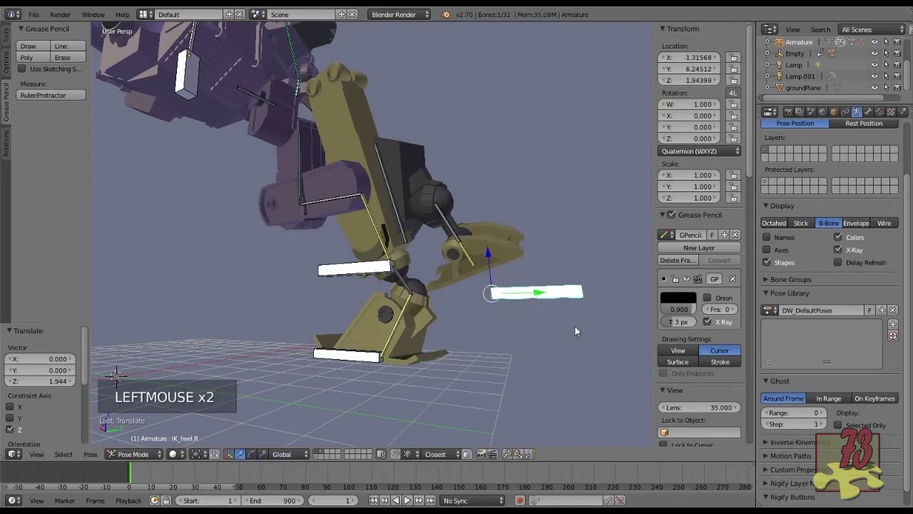
Step: Shift the IK_heel.R bone horizontally to about X -0.58, Y 6.48 to test the heel's reach
middle_click_drag(574, 325, 526, 356)
mouse_move(510, 318)
left_mouse_down()
mouse_move(530, 320)
mouse_move(501, 313)
left_mouse_up()
left_click_drag(438, 309, 415, 309)
middle_click_drag(415, 309, 437, 359)
mouse_move(428, 359)
left_mouse_down()
mouse_move(420, 359)
mouse_move(432, 357)
left_mouse_up()
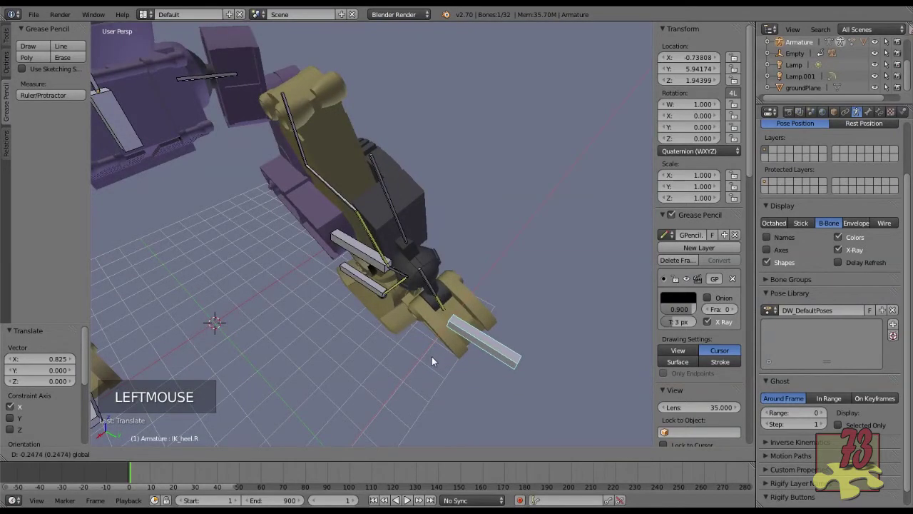
middle_click_drag(440, 366, 499, 312)
left_click_drag(508, 298, 526, 298)
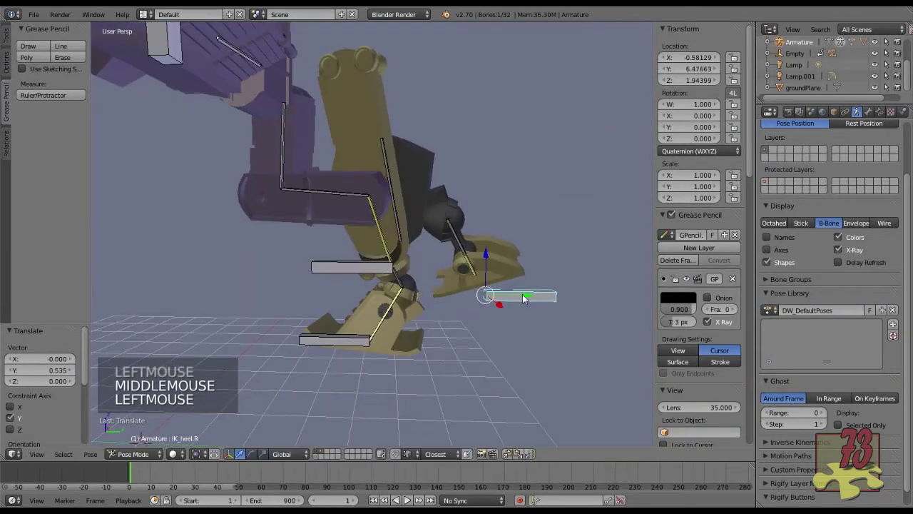
Step: Set the IK constraint's chain length on the heel.R bone to 3
right_click(468, 264)
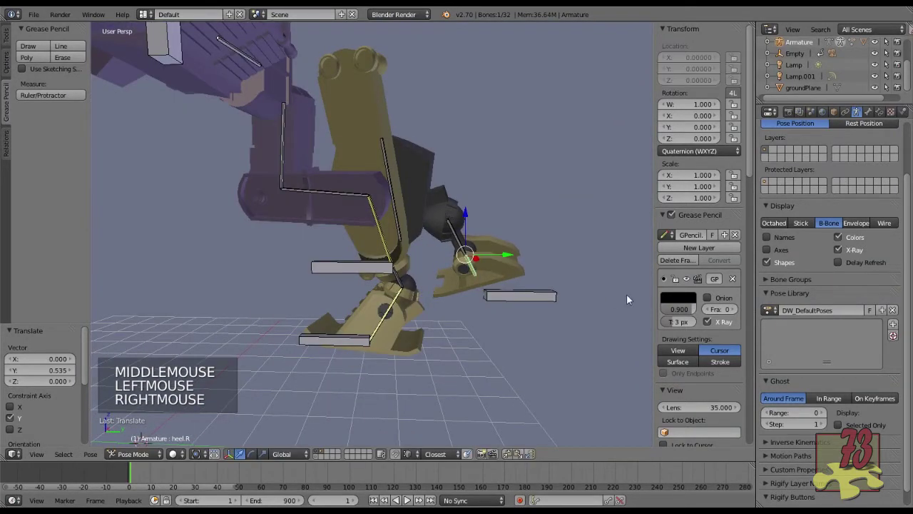
left_click(879, 112)
left_click(827, 253)
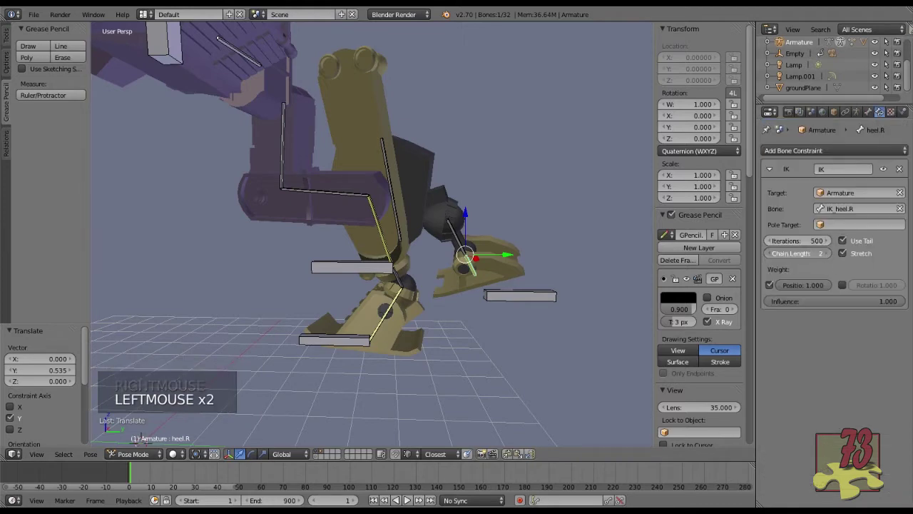
mouse_move(515, 285)
middle_mouse_down()
mouse_move(331, 297)
mouse_move(293, 320)
mouse_move(218, 301)
mouse_move(497, 285)
middle_mouse_up()
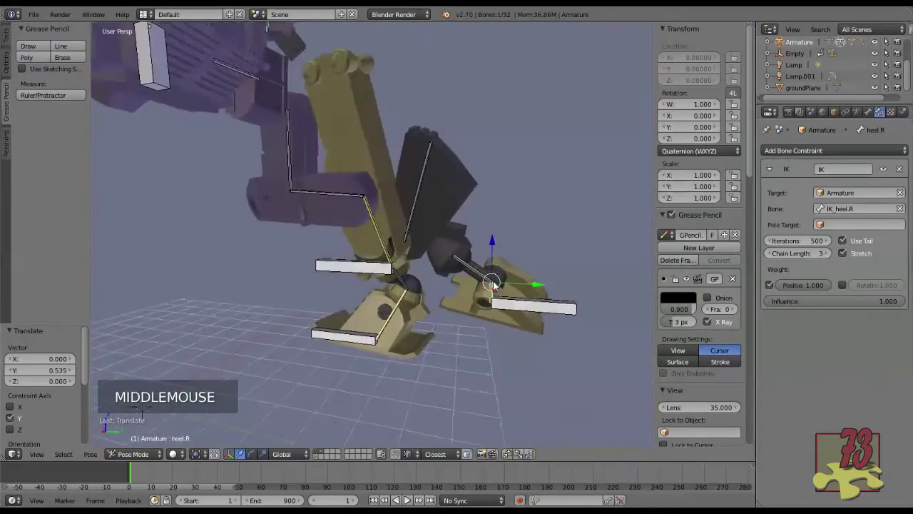
Step: Move the IK_heel.R bone to about X -1.11, Y 5.78, Z 2.93 to test the longer IK chain
right_click(548, 307)
left_click_drag(493, 261, 461, 231)
middle_click_drag(461, 231, 399, 291)
left_click_drag(400, 291, 418, 314)
middle_click_drag(418, 314, 365, 362)
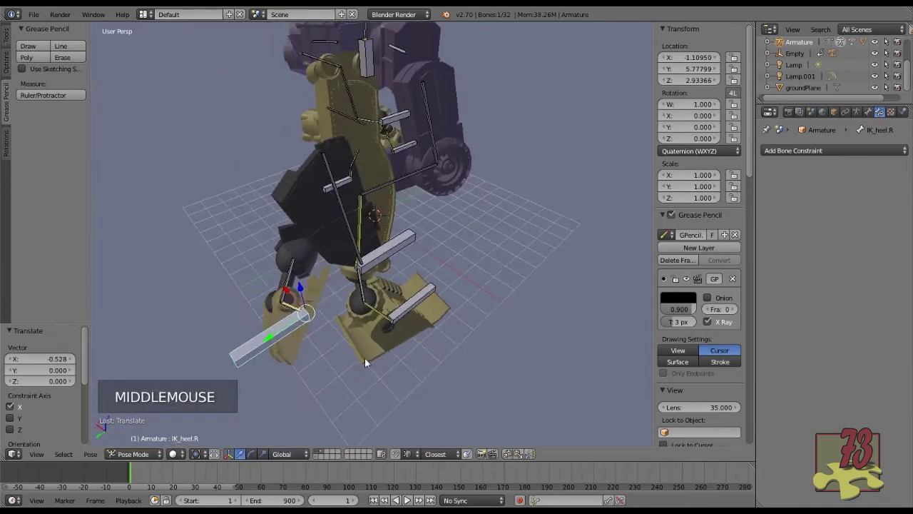
Step: Add a Limit Rotation constraint to the ankle.R bone
right_click(353, 231)
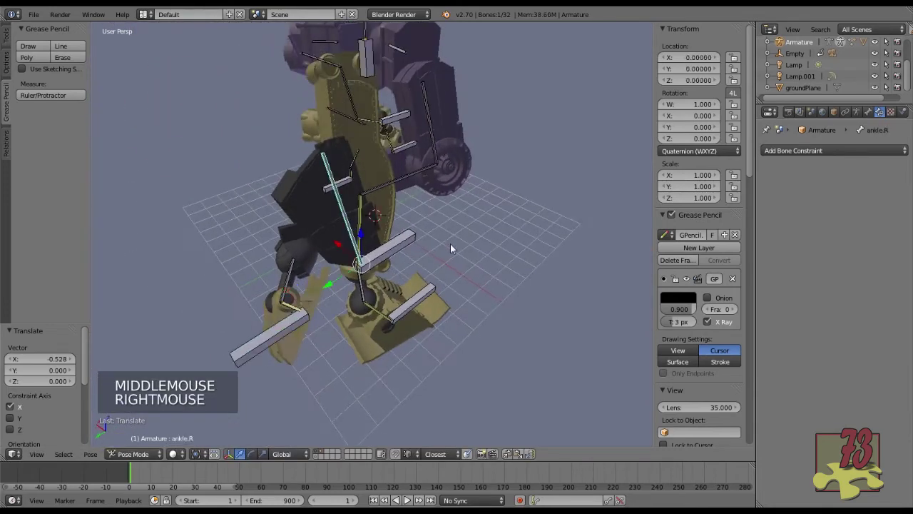
left_click(868, 113)
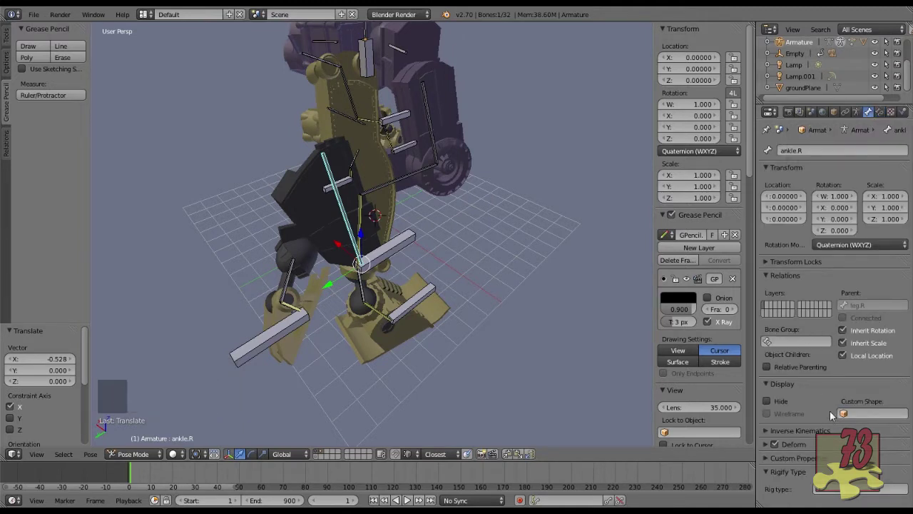
left_click(880, 112)
left_click(837, 150)
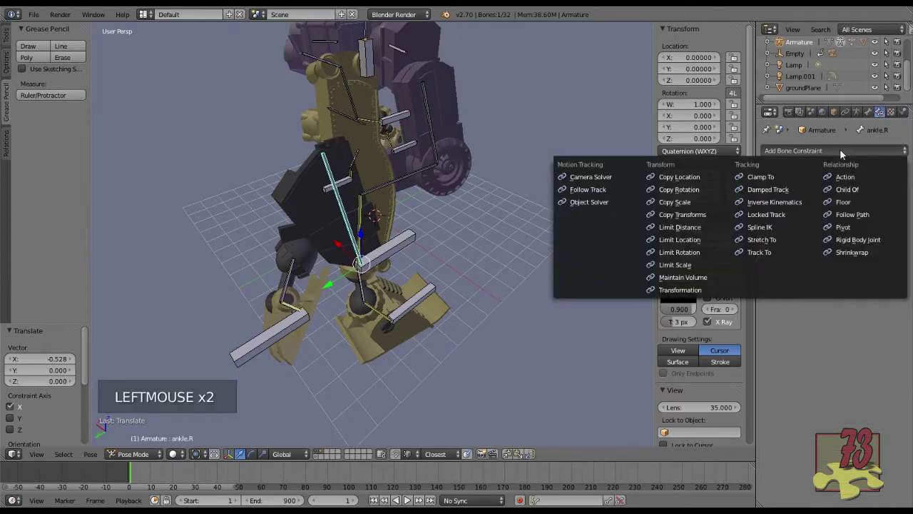
left_click(689, 251)
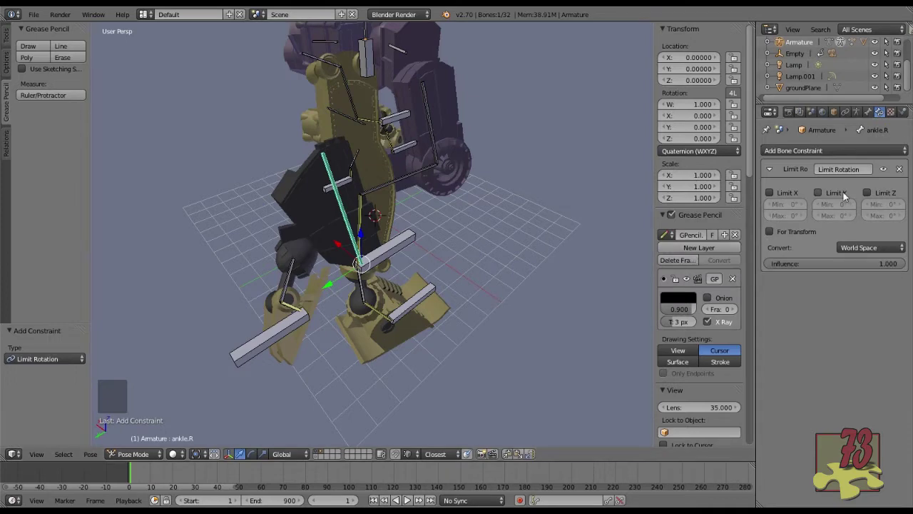
Step: Switch the transform orientation to Local to show the ankle.R bone's own axes
left_click(289, 453)
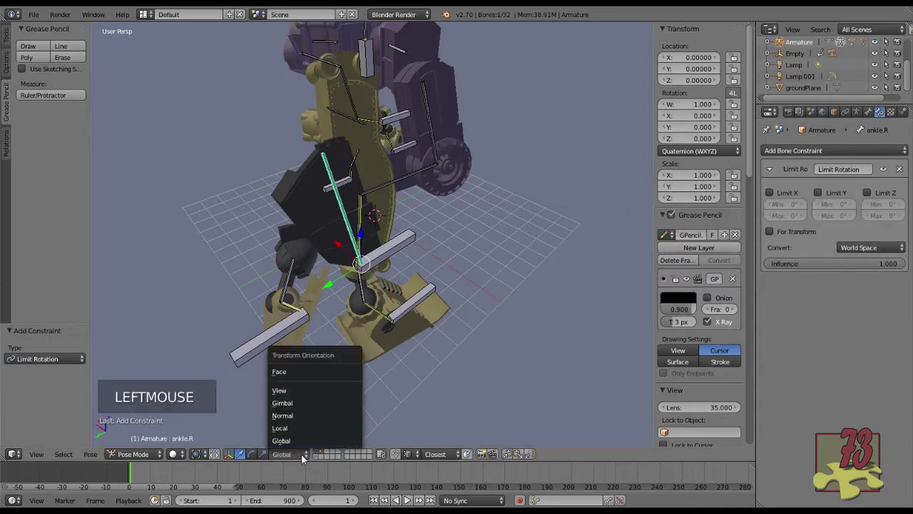
left_click(312, 429)
middle_click_drag(400, 323, 503, 297)
Step: Try limiting X rotation in the ankle.R bone's Limit Rotation constraint, and delete that constraint
left_click(769, 192)
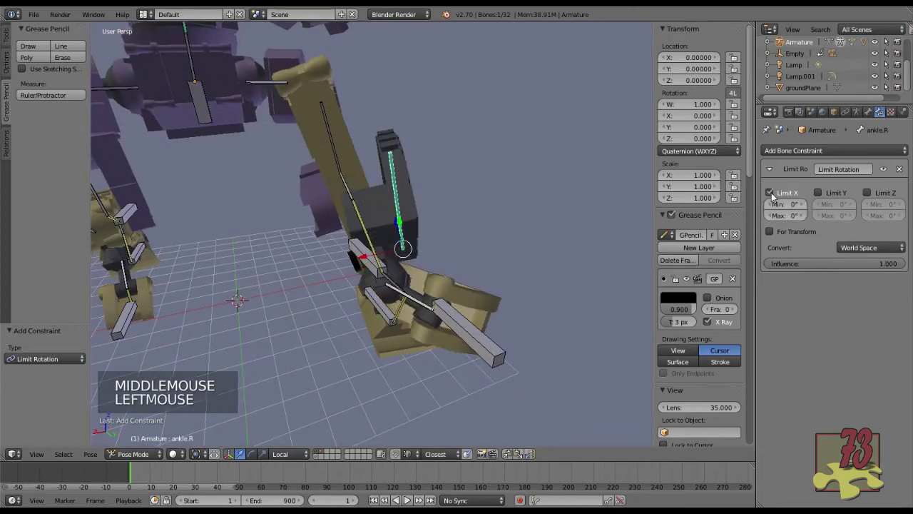
mouse_move(523, 280)
middle_mouse_down()
mouse_move(540, 329)
mouse_move(510, 388)
mouse_move(411, 394)
mouse_move(259, 361)
mouse_move(242, 276)
mouse_move(255, 261)
mouse_move(241, 254)
mouse_move(242, 239)
mouse_move(509, 264)
mouse_move(529, 276)
middle_mouse_up()
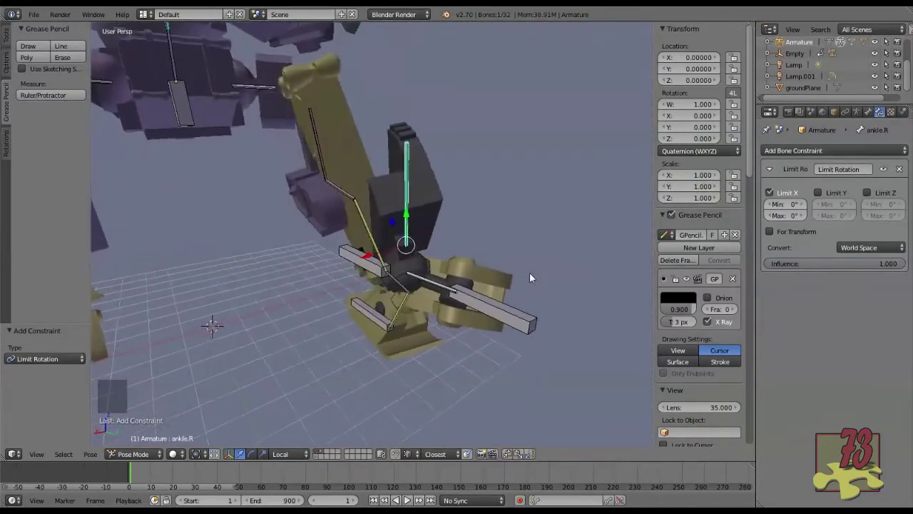
left_click(900, 169)
Step: Set the IK constraint's chain length on the heel.R bone to 2
right_click(512, 321)
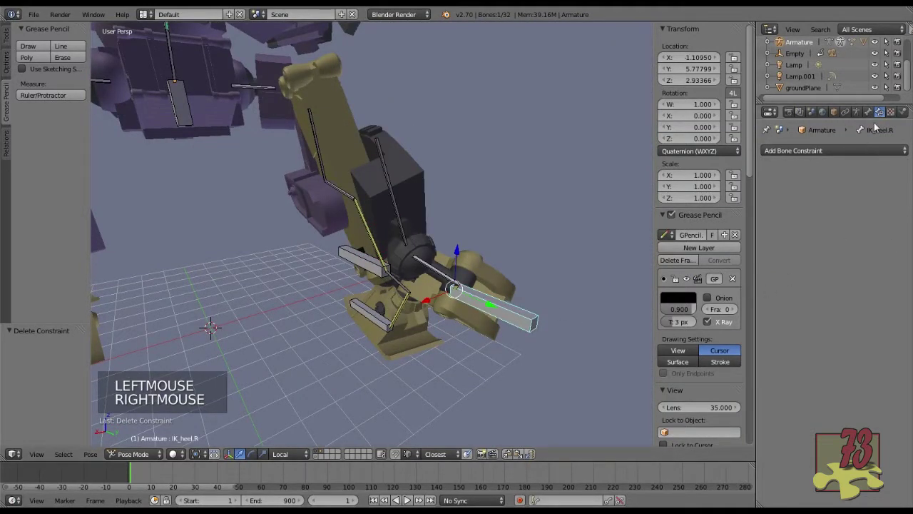
left_click(869, 113)
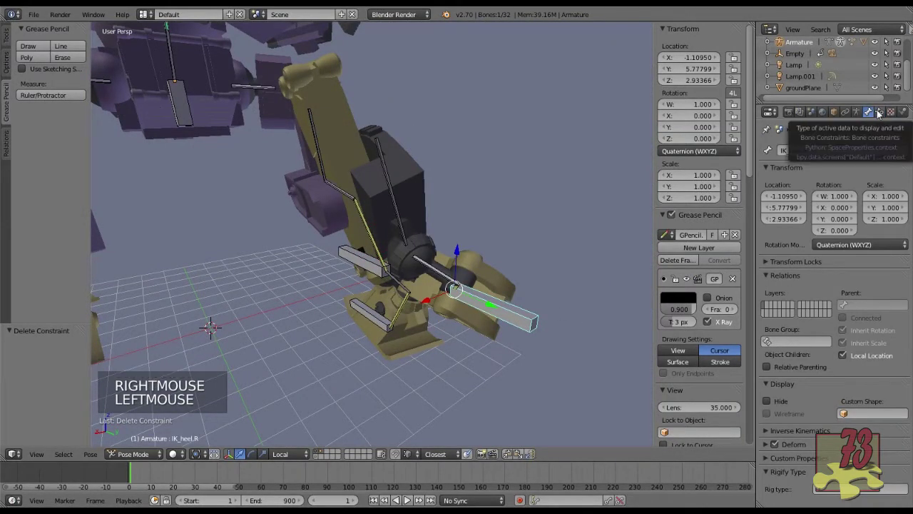
left_click(880, 113)
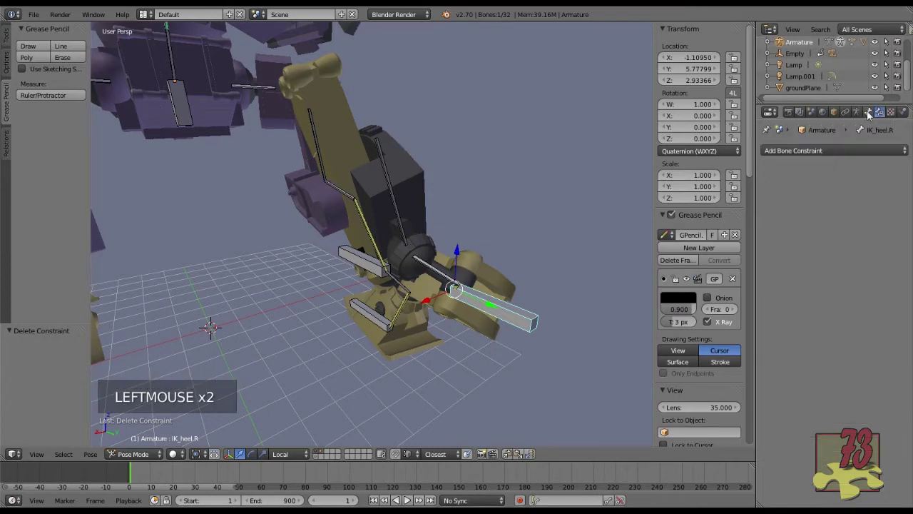
left_click(868, 112)
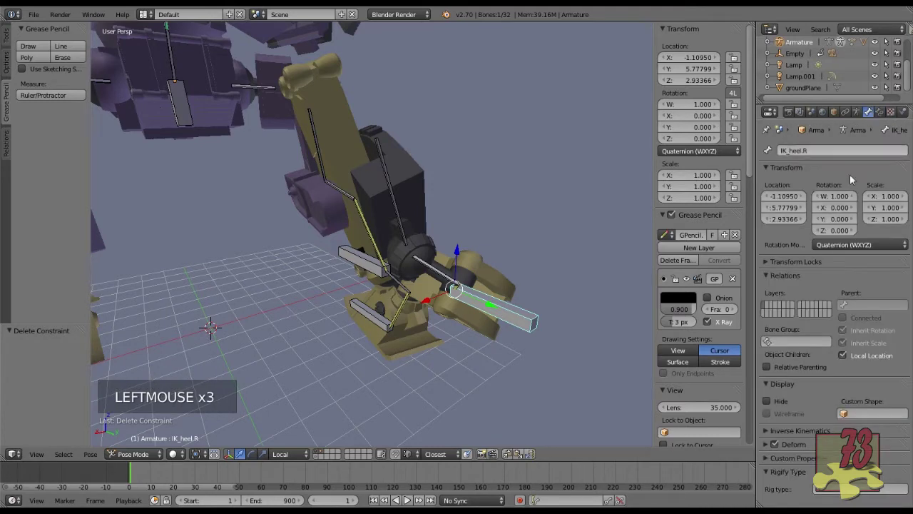
right_click(435, 276)
middle_click_drag(435, 276, 564, 222)
right_click(471, 262)
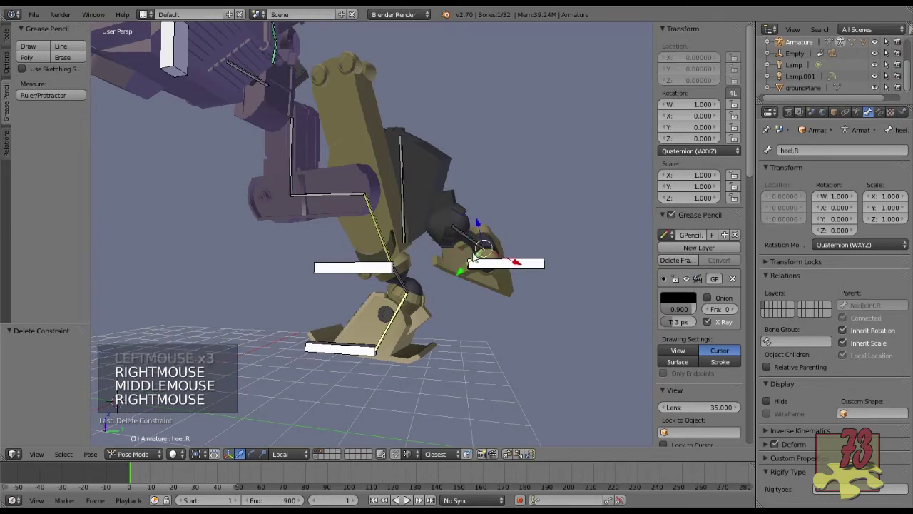
left_click(879, 113)
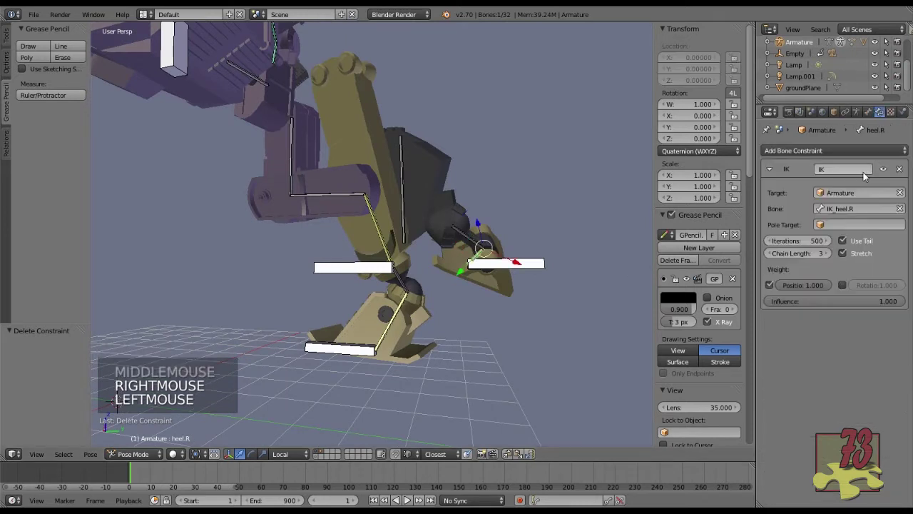
left_click(771, 254)
Step: Rotate the ankle.R bone by about -8.57° around the global X axis
right_click(386, 184)
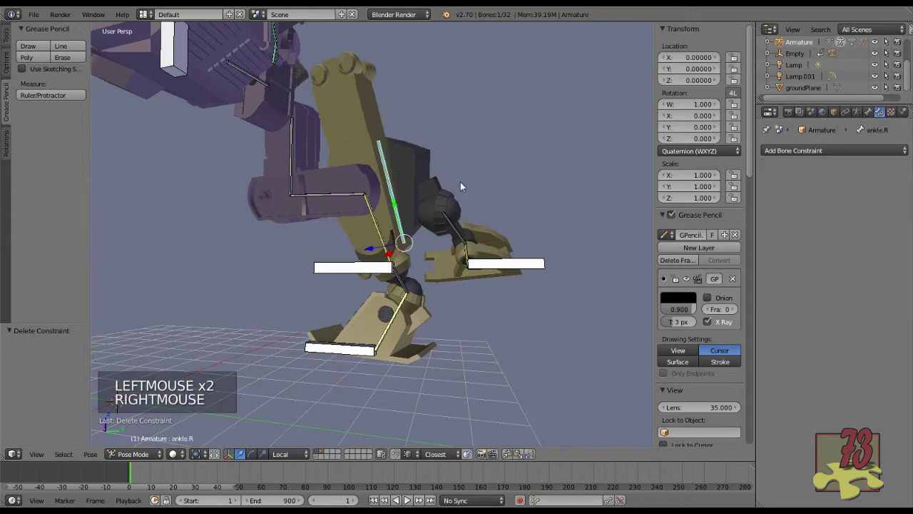
key("r")
key("r")
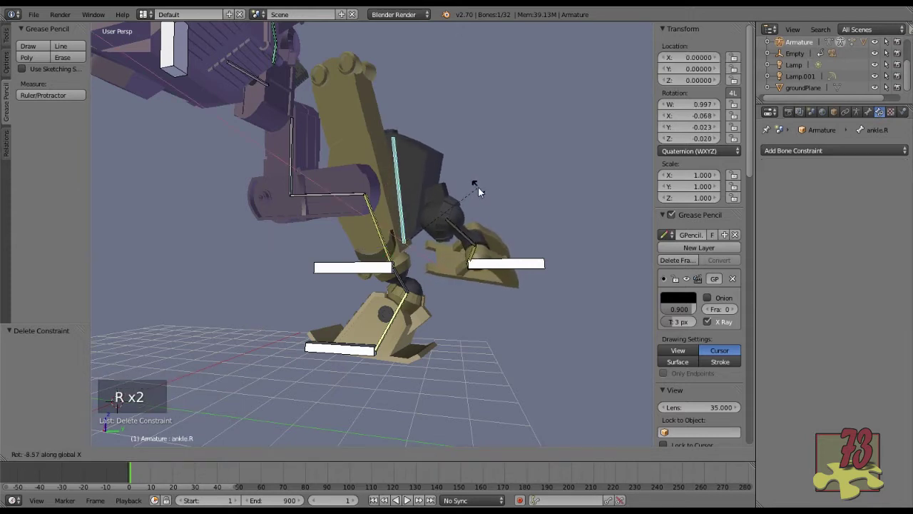
left_click(477, 186)
Step: Clear the ankle.R bone's rotation and rotate it by about -3.56° around its local X axis
middle_click_drag(499, 207, 520, 253)
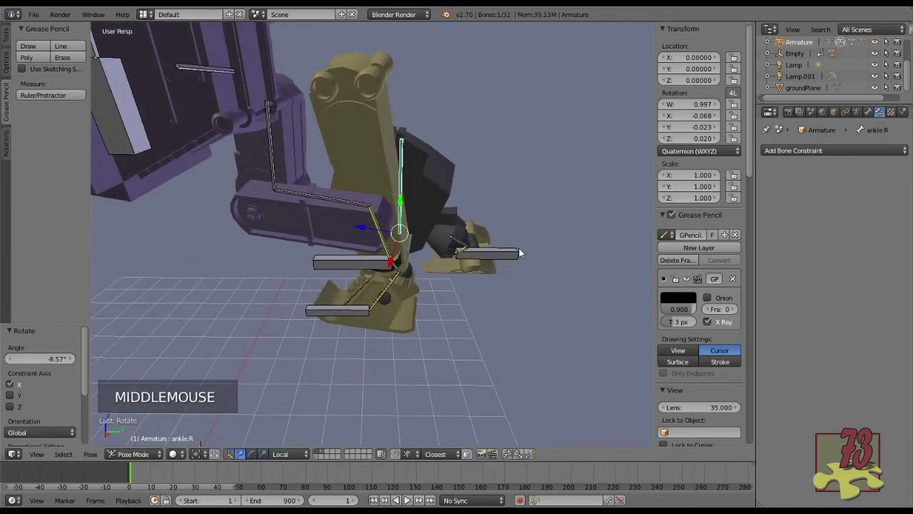
key("alt+r")
key("r")
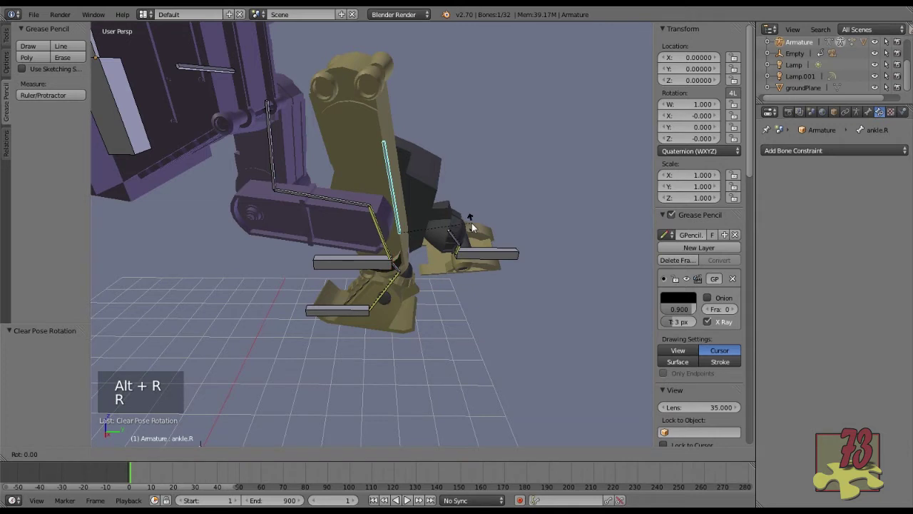
key("x")
key("x")
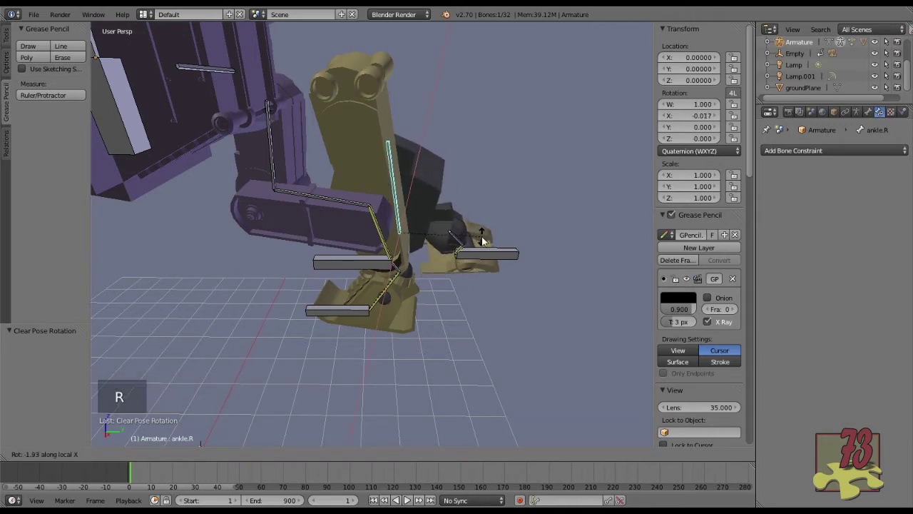
left_click(526, 246)
Step: Add a Limit Rotation constraint to ankle.R that limits Y and Z at 0° in Local Space
middle_click_drag(520, 254, 457, 236)
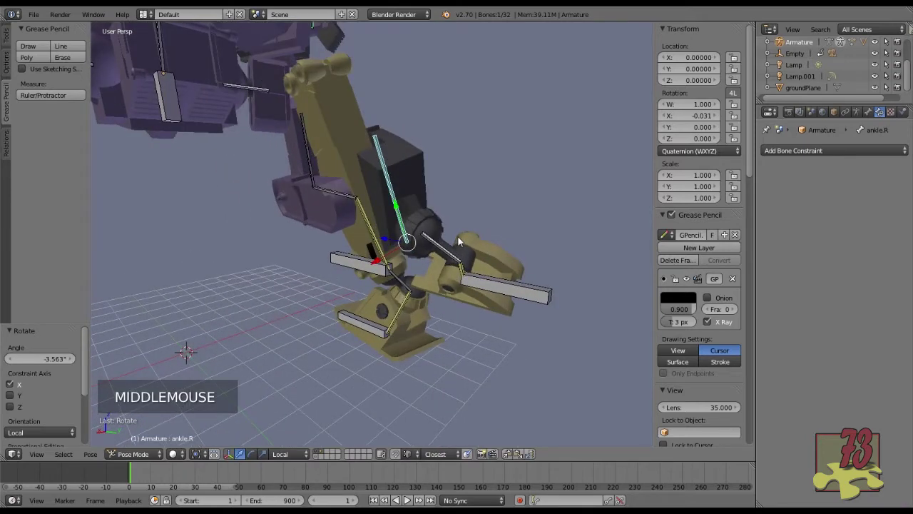
left_click(831, 150)
left_click(698, 254)
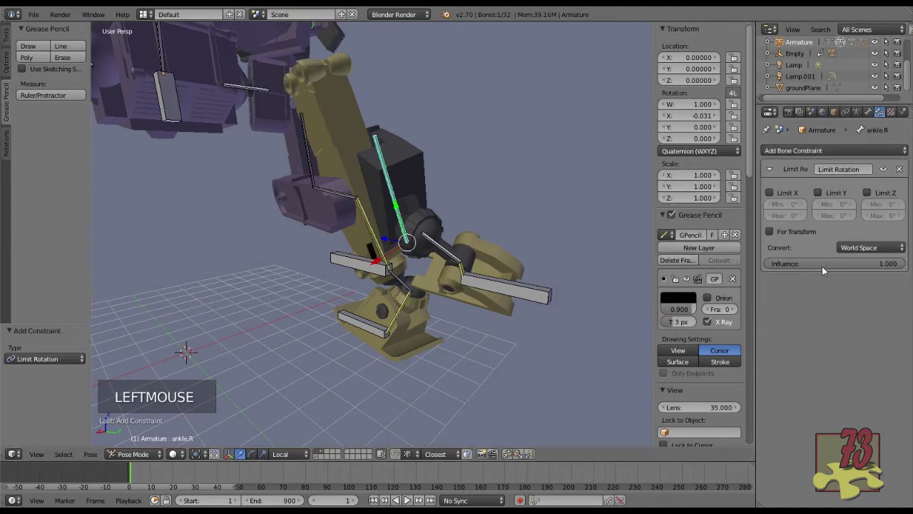
left_click(818, 193)
left_click(866, 193)
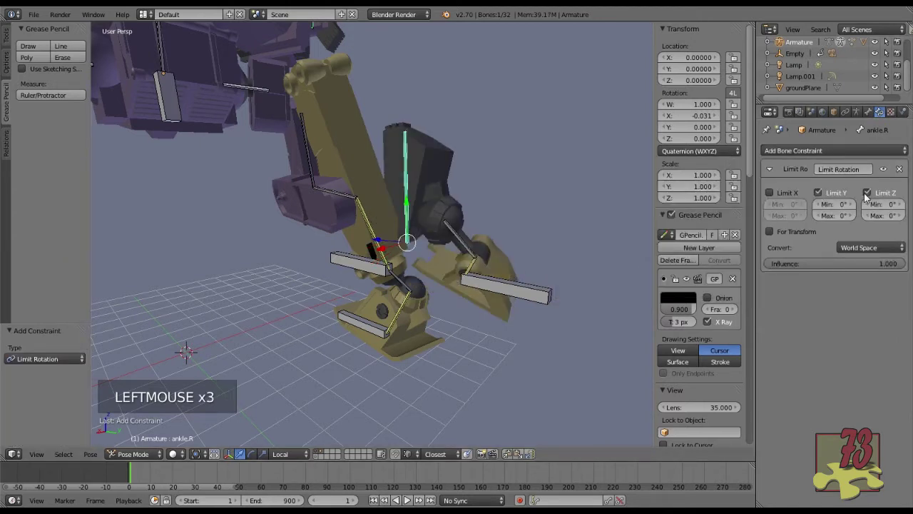
left_click(861, 247)
left_click(851, 203)
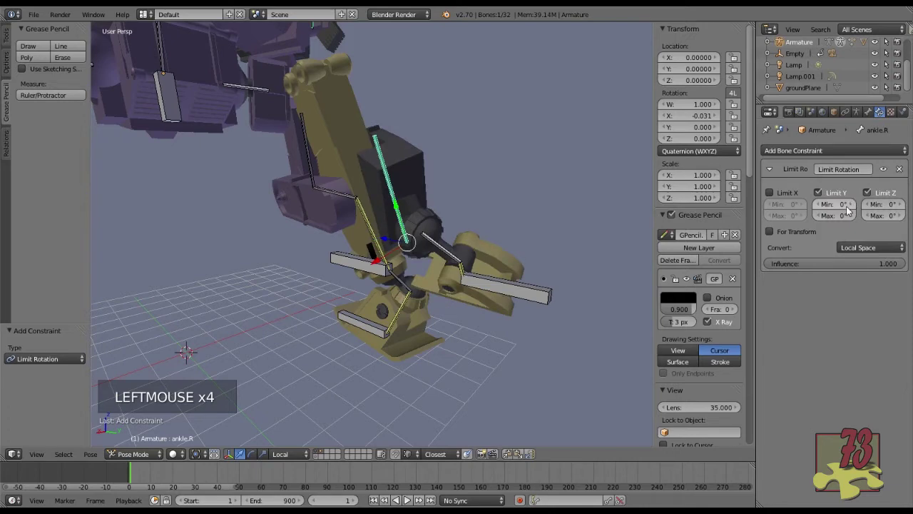
Step: Try rotating the ankle.R bone freely to test its rotation limits
middle_click_drag(438, 230, 532, 219)
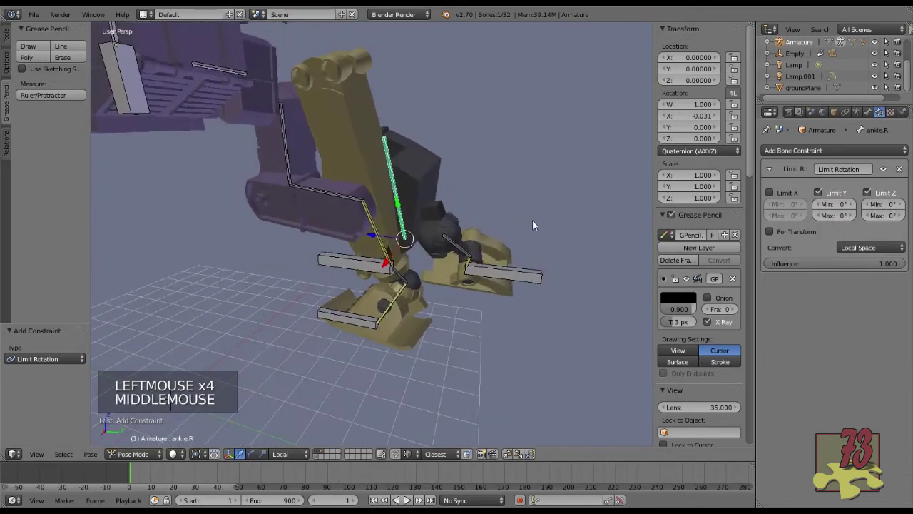
key("r")
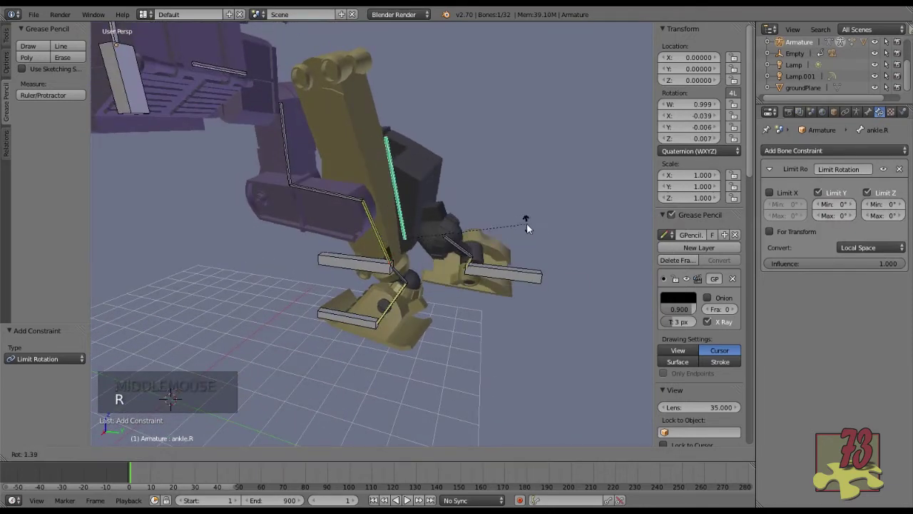
right_click(526, 222)
Step: Set the heel.R bone's IK chain length back to 3
right_click(473, 263)
right_click(471, 262)
right_click(473, 262)
middle_click_drag(472, 261, 505, 232)
right_click(472, 260)
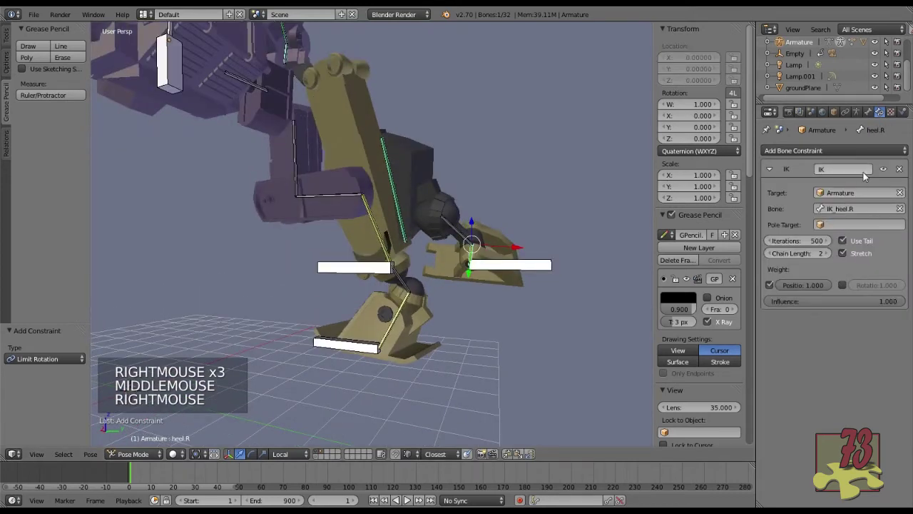
left_click(825, 254)
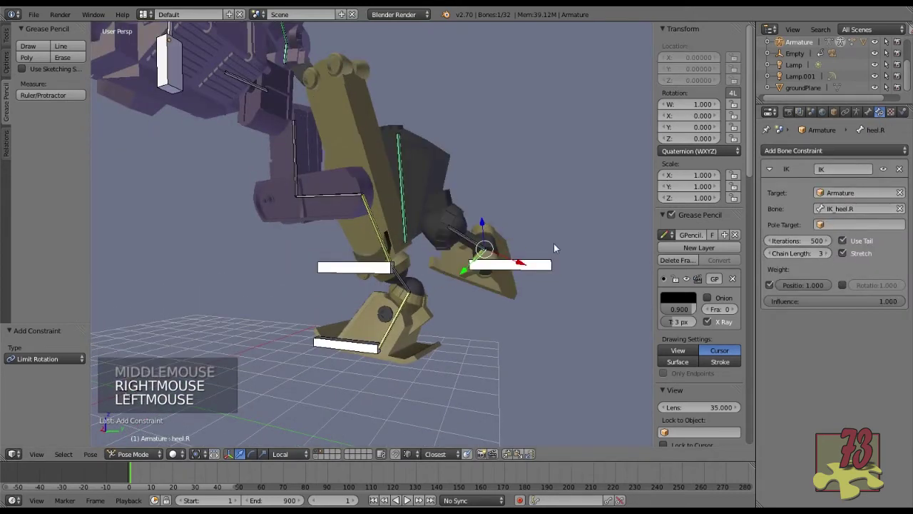
Step: Add a Limit Rotation constraint to the heel.R bone
middle_click_drag(521, 274, 467, 269)
right_click(461, 266)
right_click(462, 266)
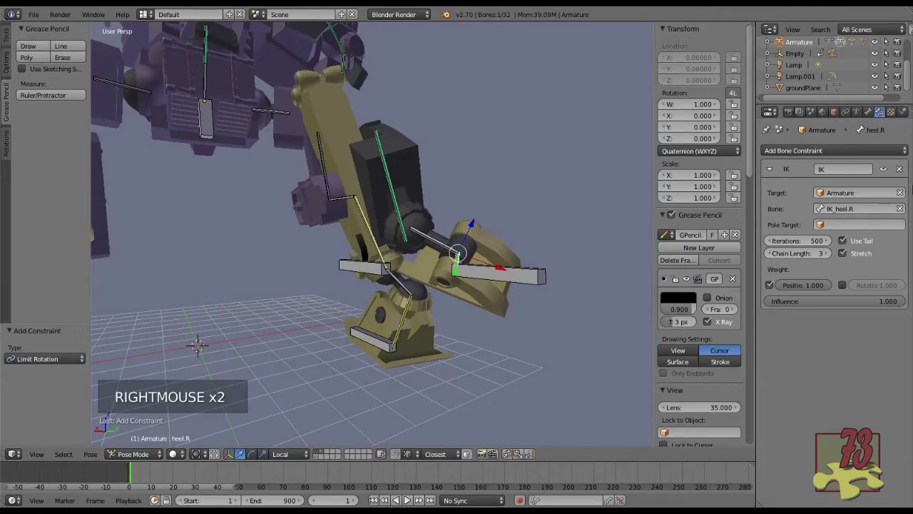
left_click(890, 150)
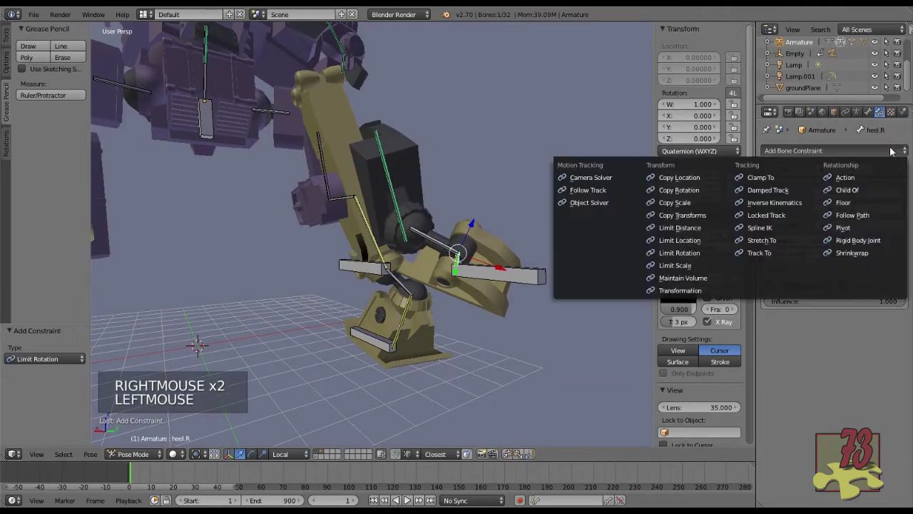
left_click(702, 253)
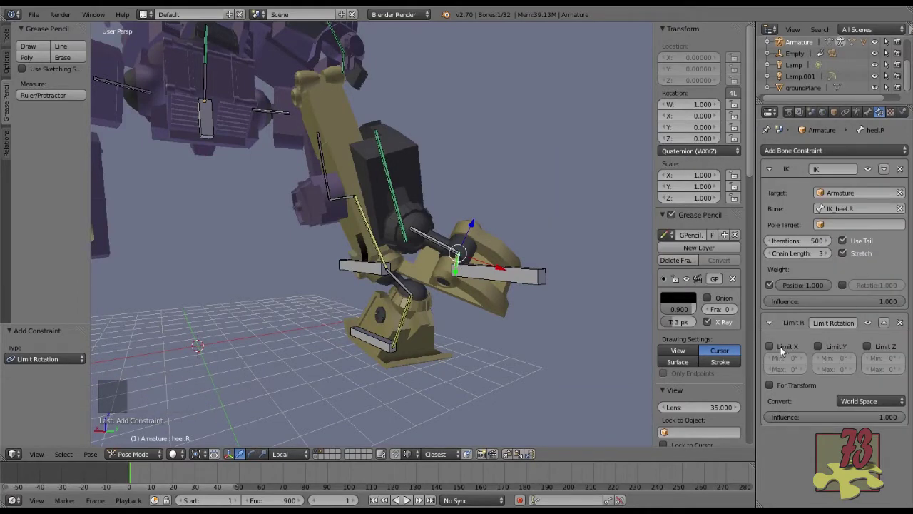
Step: Limit the heel.R bone's X and Y rotation to 0° and convert the constraint to Local Space
middle_click_drag(509, 296, 445, 336)
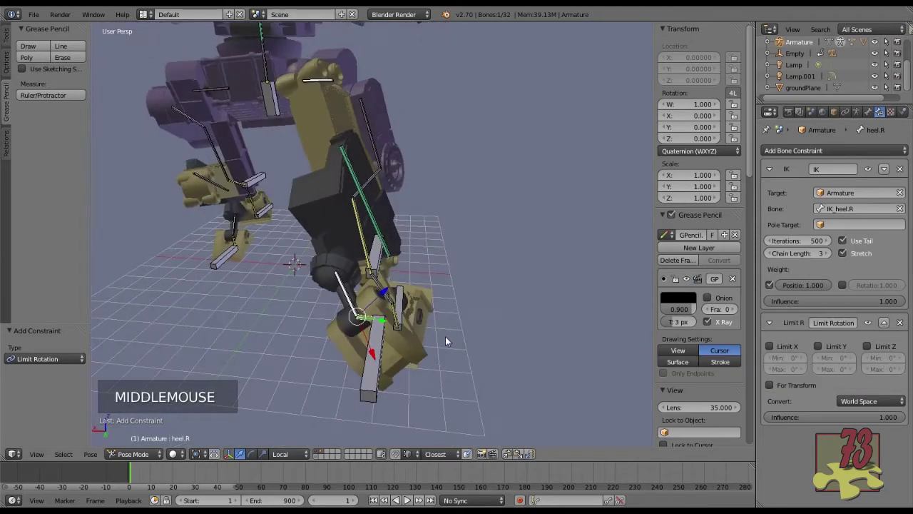
left_click(818, 347)
left_click(770, 346)
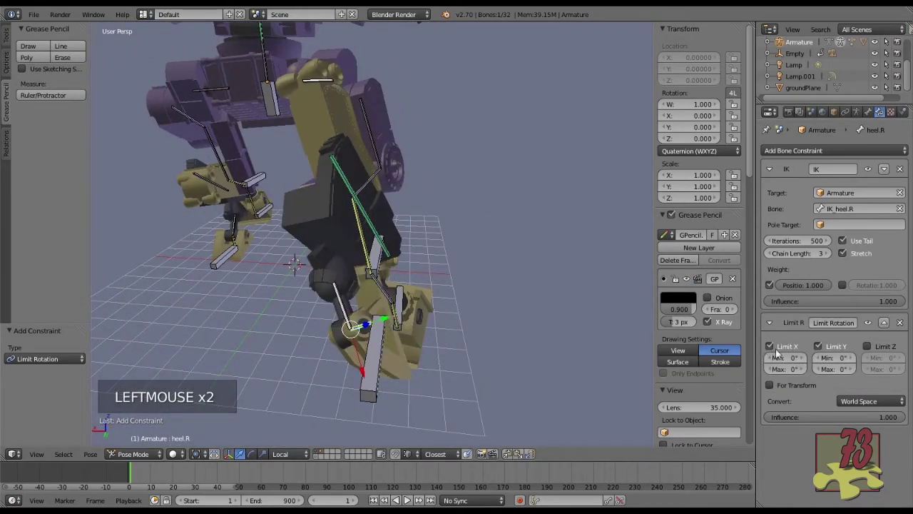
left_click(889, 400)
left_click(865, 350)
Step: Try moving the IK_heel.R bone to test how the heel behaves with its rotation limits
middle_click_drag(478, 339, 541, 268)
right_click(542, 275)
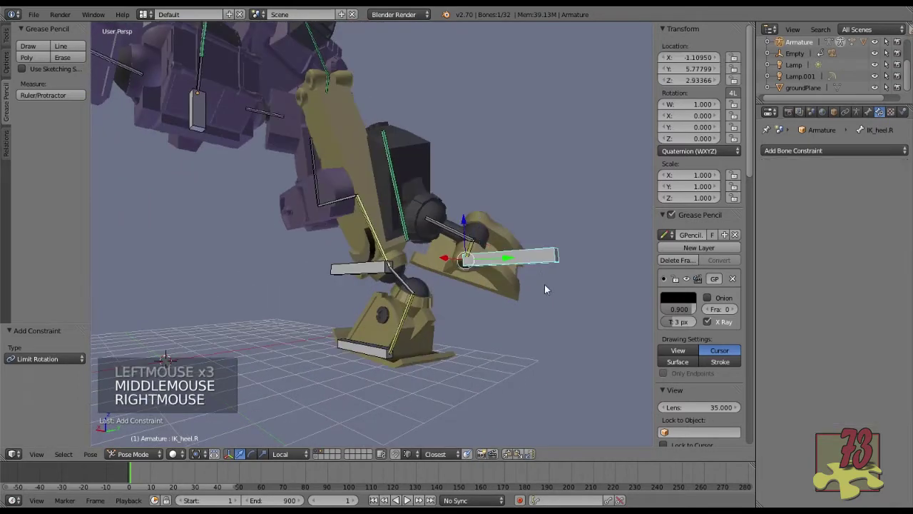
key("g")
key("g")
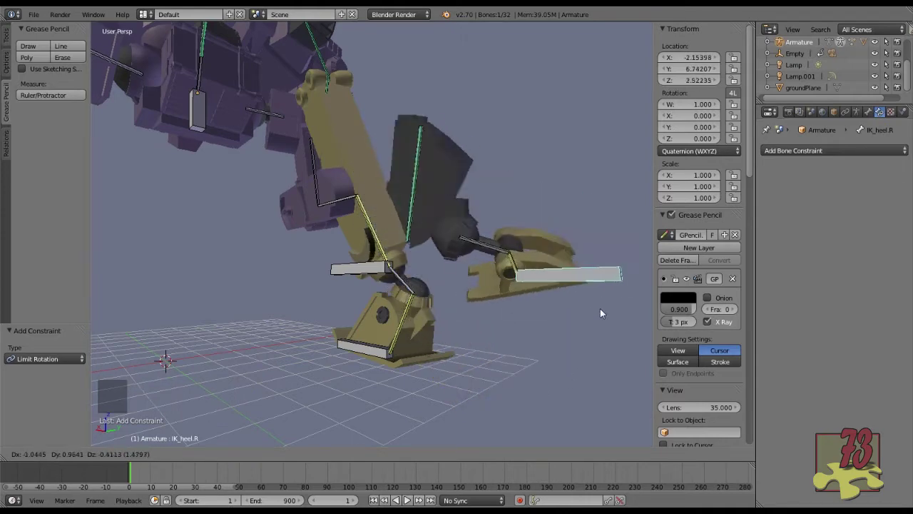
left_click(527, 314)
Step: Try rotating the ankle.R bone to test its Limit Rotation constraint, and reselect the heel controls
middle_click_drag(526, 315, 389, 237)
right_click(389, 237)
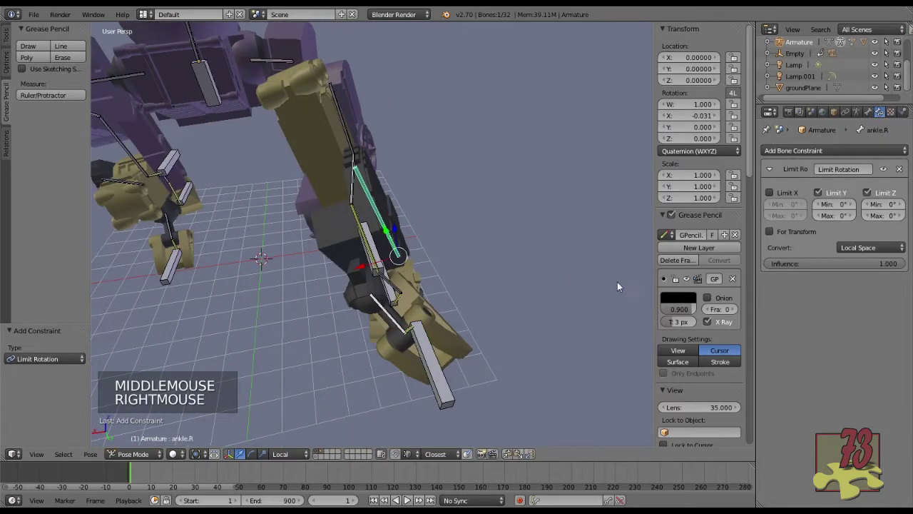
middle_click_drag(561, 274, 596, 234)
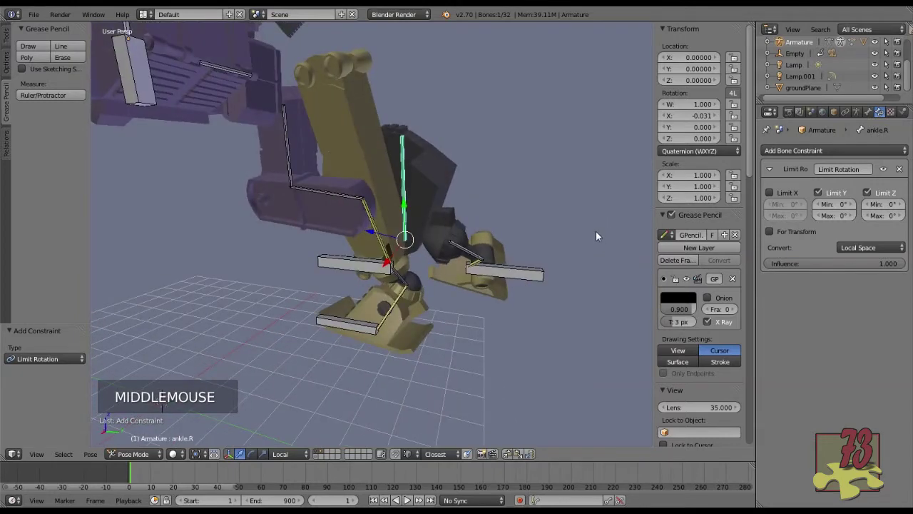
key("r")
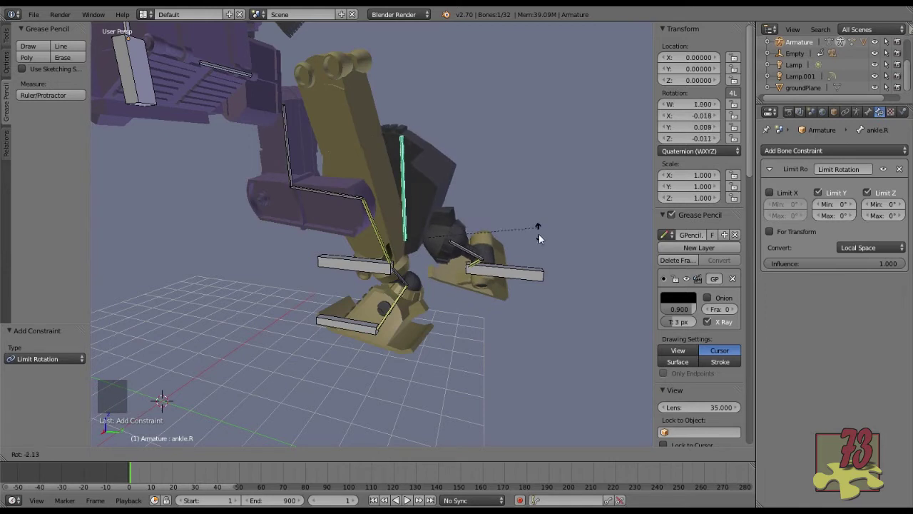
right_click(545, 298)
right_click(476, 269)
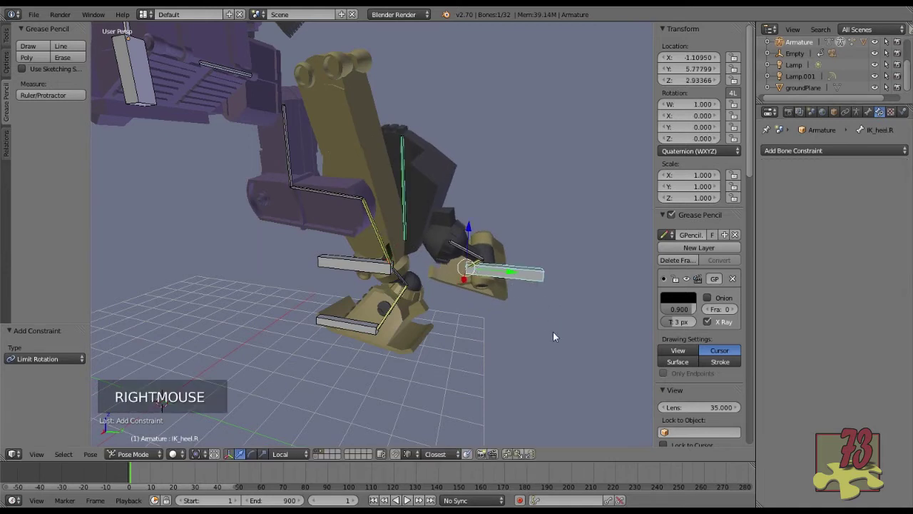
right_click(471, 268)
middle_click_drag(515, 273, 333, 216)
right_click(335, 217)
Step: Rotate the gun.R bone by about 162° to see how its rotation limits behave
middle_click_drag(434, 271, 364, 298)
scroll(362, 300, "down", 2)
scroll(365, 296, "down", 2)
middle_click_drag(447, 242, 414, 188, "shift")
right_click(383, 138)
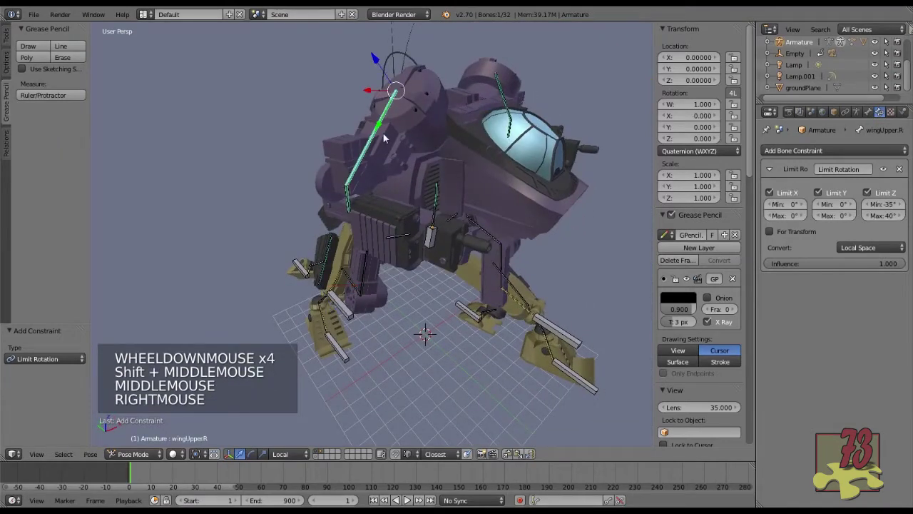
right_click(350, 207)
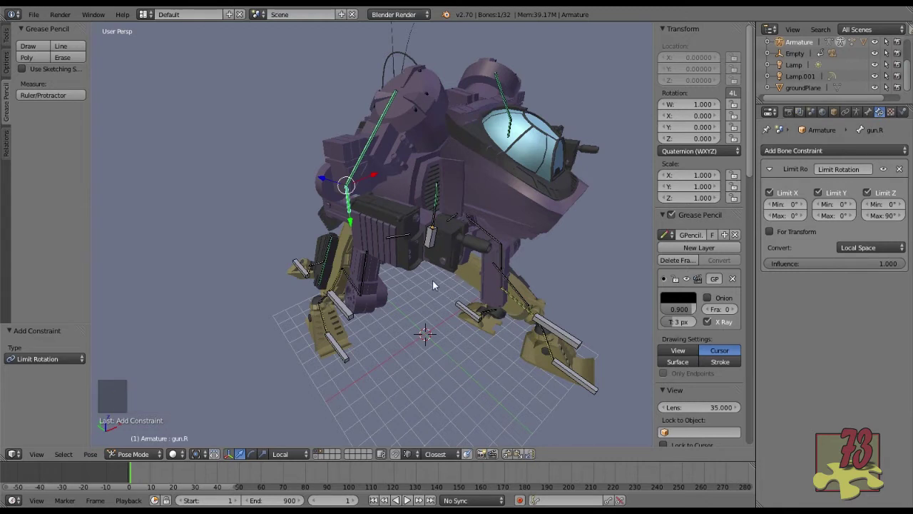
key("r")
left_click(204, 105)
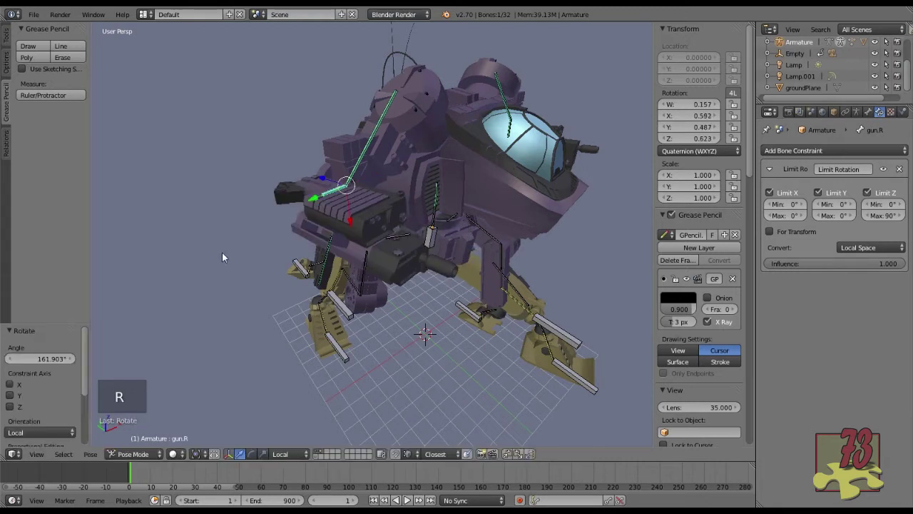
Step: Rotate the wingUpper.R bone by about -58°, and clear the pose rotation of both wingUpper.R and gun.R
right_click(378, 132)
key("r")
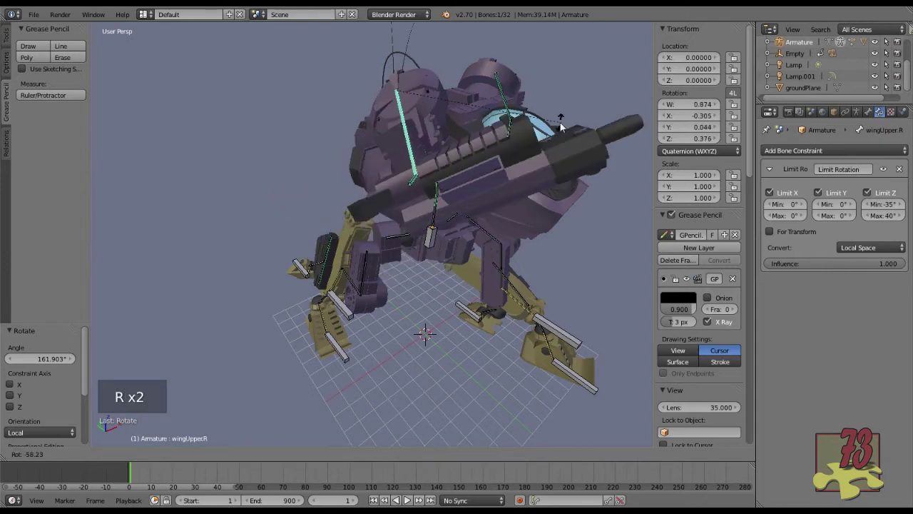
left_click(561, 123)
right_click(418, 190, "shift")
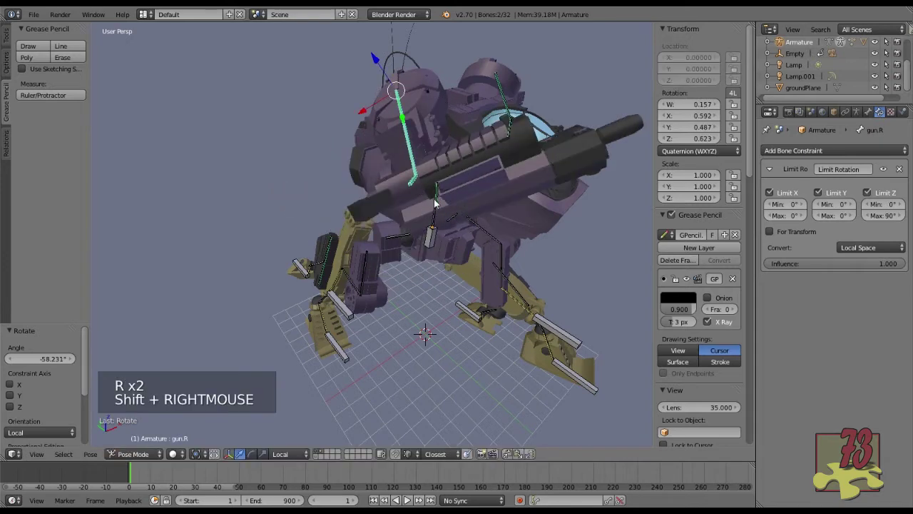
key("alt+r")
Step: Delete the Limit Rotation constraint from the ankle.R bone
middle_click_drag(437, 266, 516, 213)
scroll(419, 279, "up", 6)
middle_click_drag(435, 282, 482, 243)
right_click(478, 242)
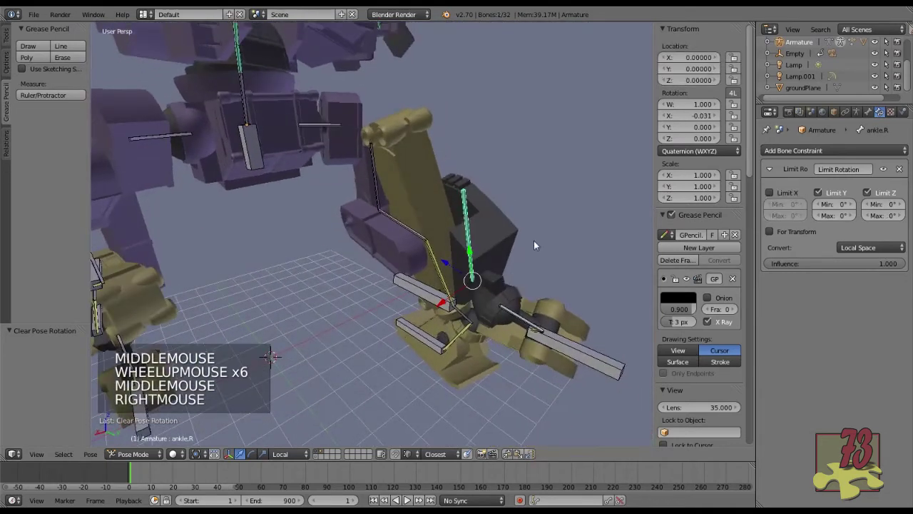
left_click(899, 169)
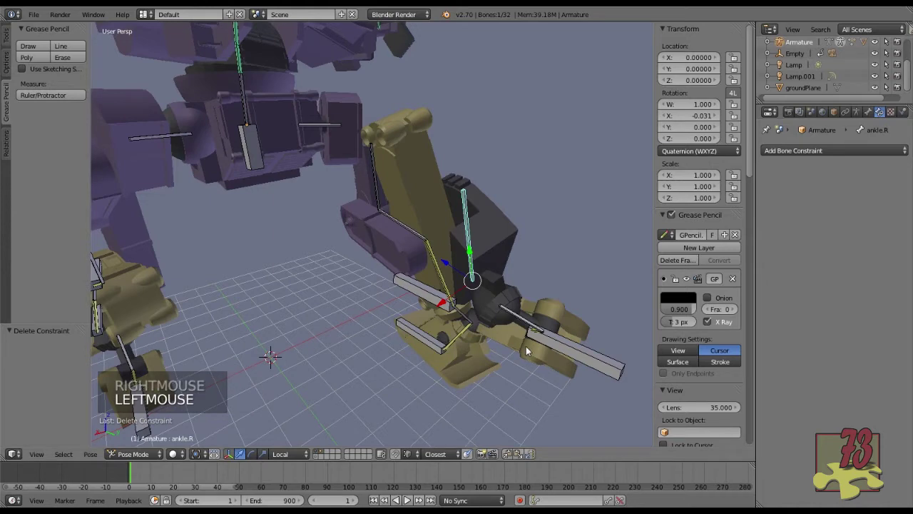
Step: Delete the Limit Rotation constraint from the heel.R bone, keeping its IK constraint
right_click(570, 350)
middle_click_drag(570, 349, 591, 259)
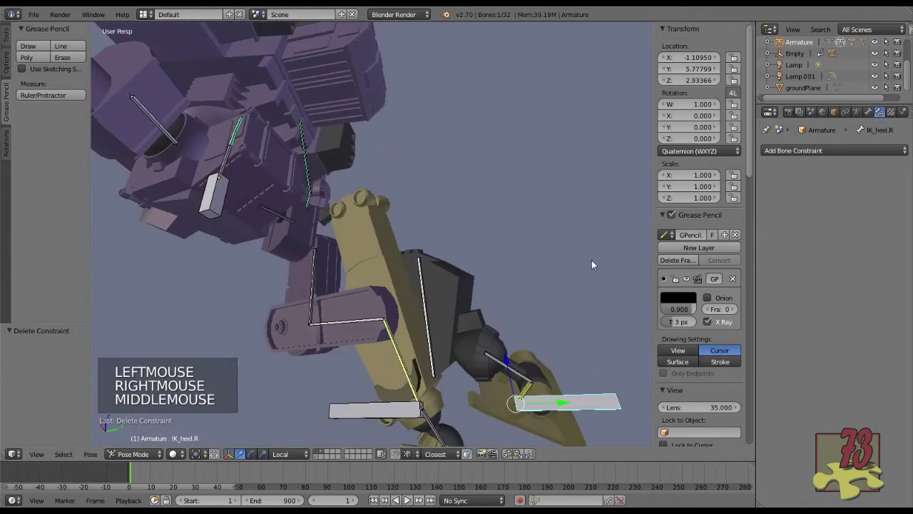
middle_click_drag(565, 330, 409, 193, "shift")
right_click(408, 193)
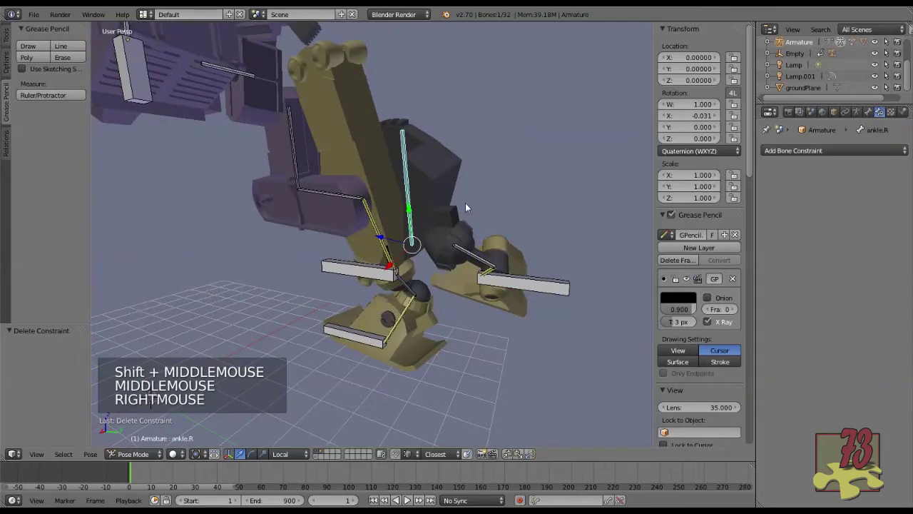
right_click(485, 278)
right_click(488, 278)
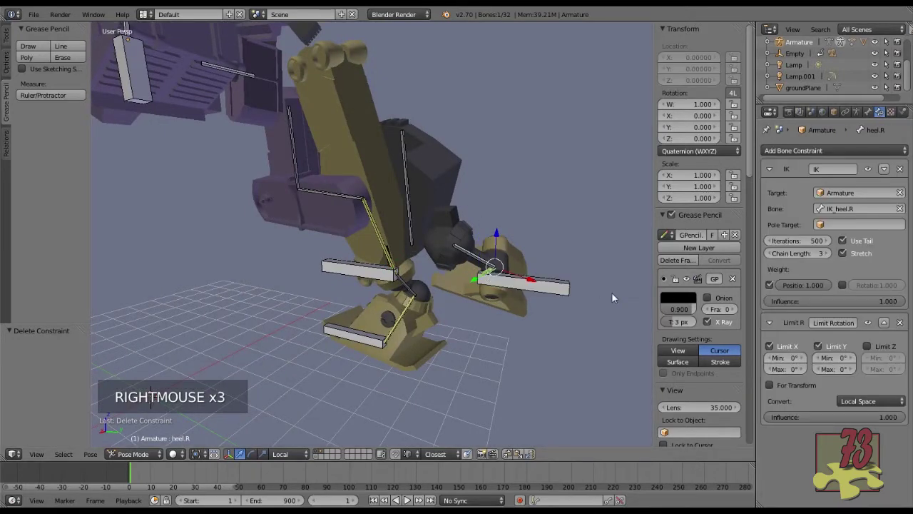
left_click(899, 322)
Step: Lower the IK_heel.R bone by about 0.66 along its local Z axis
mouse_move(565, 332)
middle_mouse_down()
mouse_move(574, 318)
mouse_move(558, 332)
middle_mouse_up()
right_click(543, 284)
scroll(579, 309, "down", 2)
left_click_drag(475, 240, 476, 265)
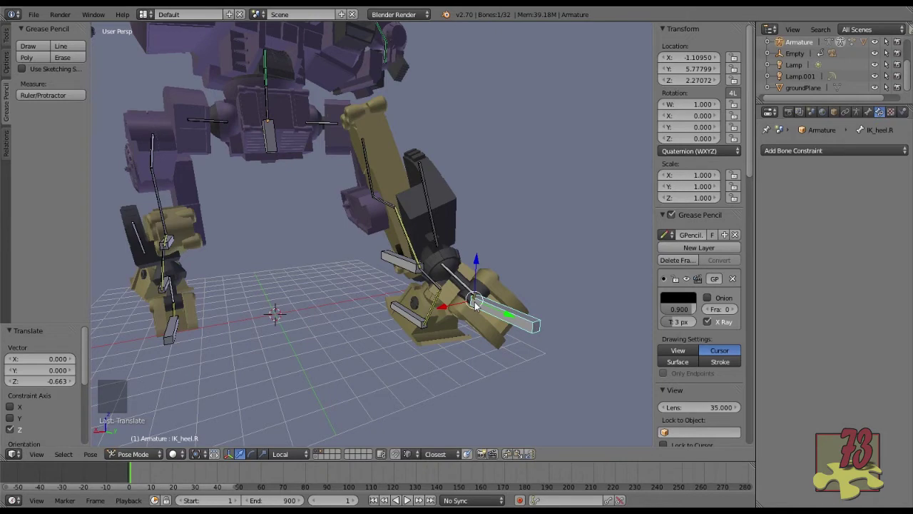
Step: Set the heel.R bone's IK chain length to 2
right_click(476, 304)
left_click(781, 254)
Step: Rotate the ankle.R bone twice about its local X axis, the first time by about 1.7°, to check the heel's response
middle_click_drag(489, 270, 321, 280)
right_click(378, 218)
middle_click_drag(378, 218, 452, 263)
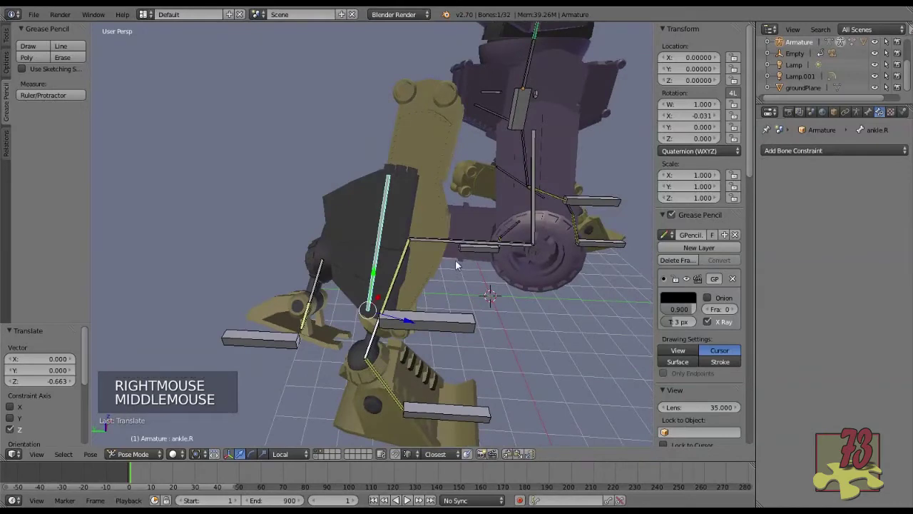
key("r")
left_click(465, 258)
middle_click_drag(466, 258, 483, 223)
scroll(466, 231, "up", 3)
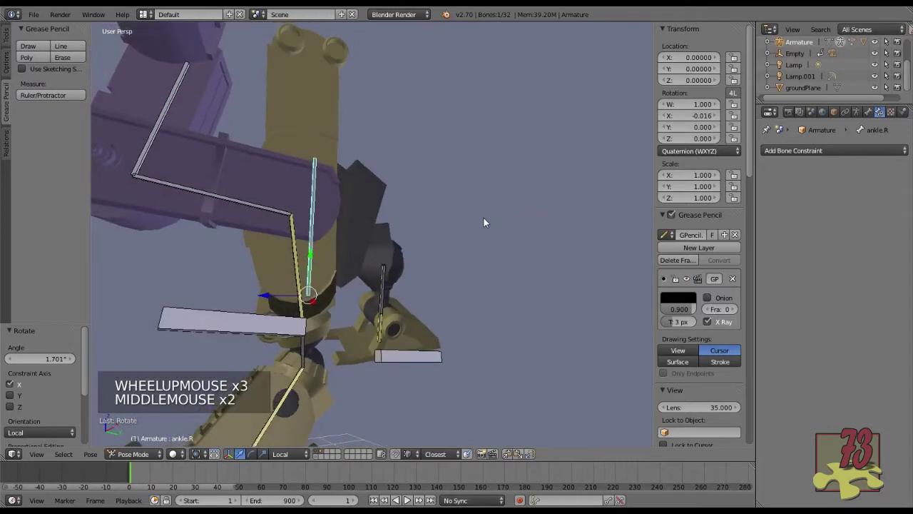
key("r")
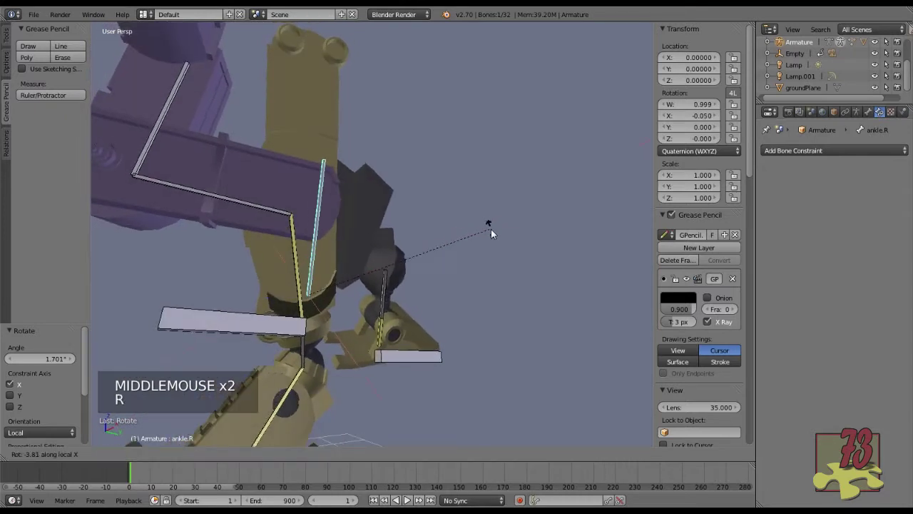
left_click(500, 242)
Step: Move the IK_heel.R bone to about X -0.16, Y 6.57, Z 1.88
scroll(500, 241, "down", 1)
middle_click_drag(457, 277, 405, 277)
right_click(444, 289)
scroll(470, 342, "down", 1)
middle_click_drag(470, 343, 503, 356)
left_click_drag(503, 349, 470, 348)
middle_click_drag(470, 349, 500, 307)
left_click_drag(499, 306, 486, 292)
Step: Try freely rotating the heelJoint.R bone with trackball rotation
right_click(508, 288)
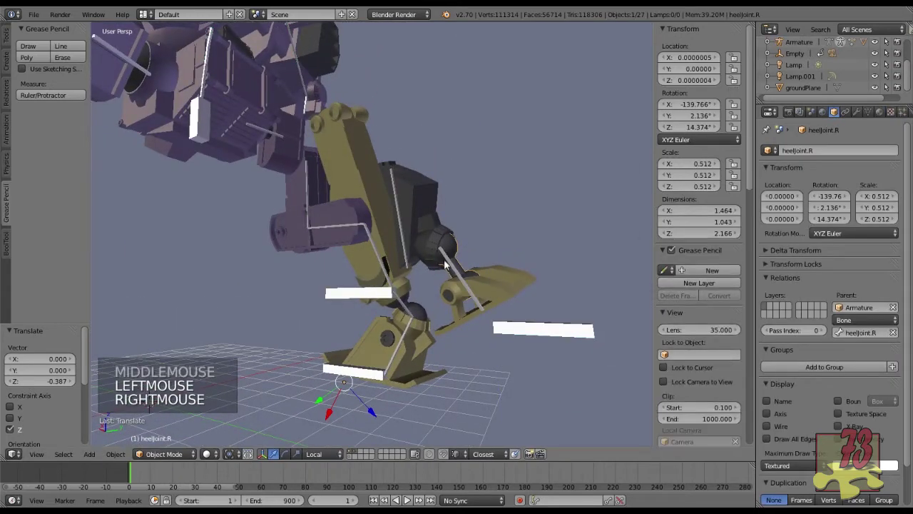
right_click(520, 287)
key("r")
key("r")
key("r")
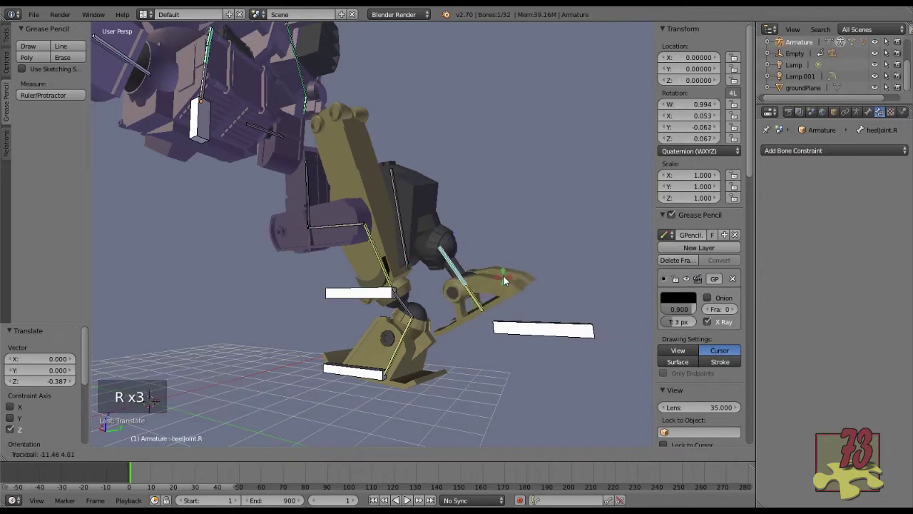
right_click(501, 286)
Step: Move the IK_heel.R bone along its X and Z axes to about X 0.15, Z 2.83, testing the heel from several angles
middle_click_drag(510, 292, 468, 329)
right_click(492, 368)
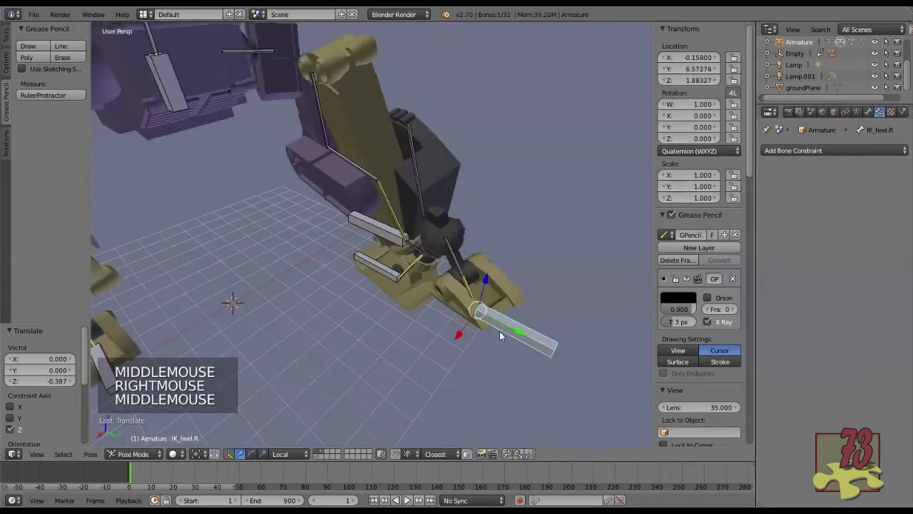
mouse_move(467, 329)
left_mouse_down()
mouse_move(457, 341)
mouse_move(476, 329)
left_mouse_up()
left_click_drag(492, 269, 504, 242)
middle_click_drag(503, 242, 473, 305)
left_click_drag(472, 304, 431, 323)
middle_click_drag(431, 323, 484, 243)
left_click_drag(479, 244, 475, 259)
left_click(476, 250)
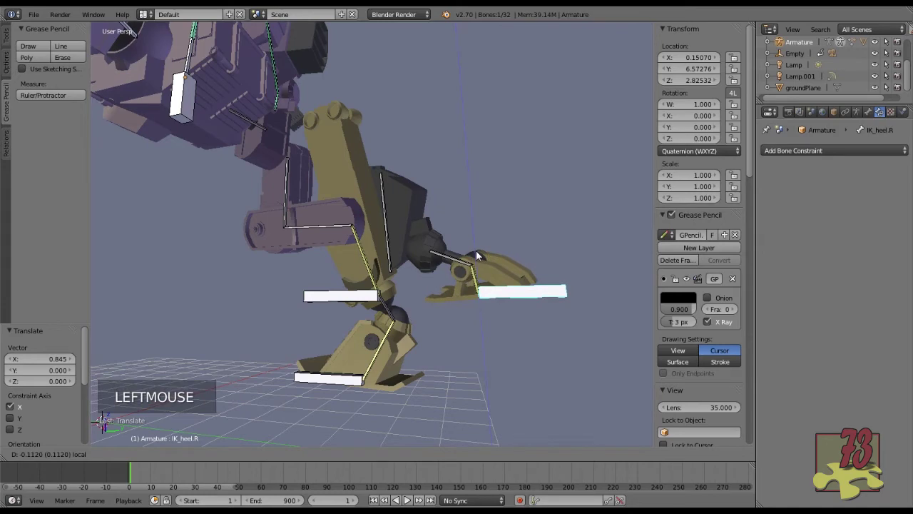
Step: Try rotating the heel.R bone freely to test its movement under the IK constraint
right_click(542, 298)
right_click(501, 286)
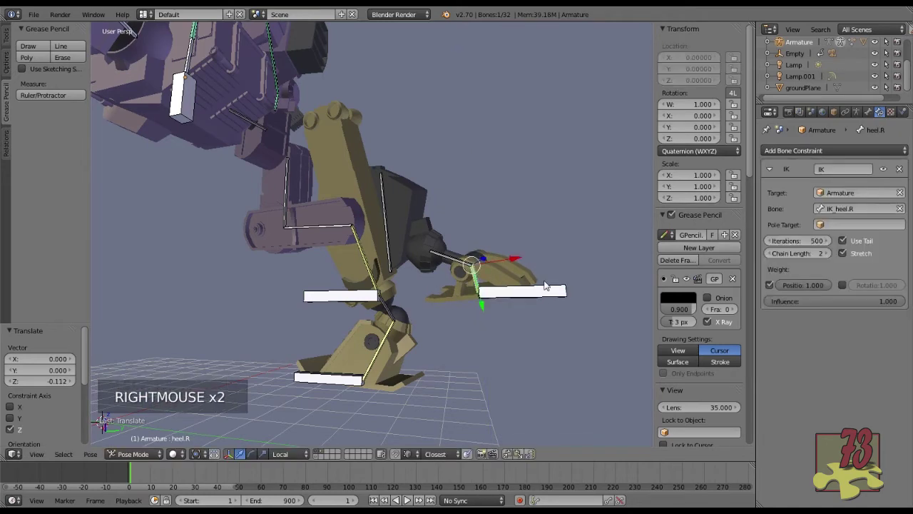
key("r")
key("r")
key("r")
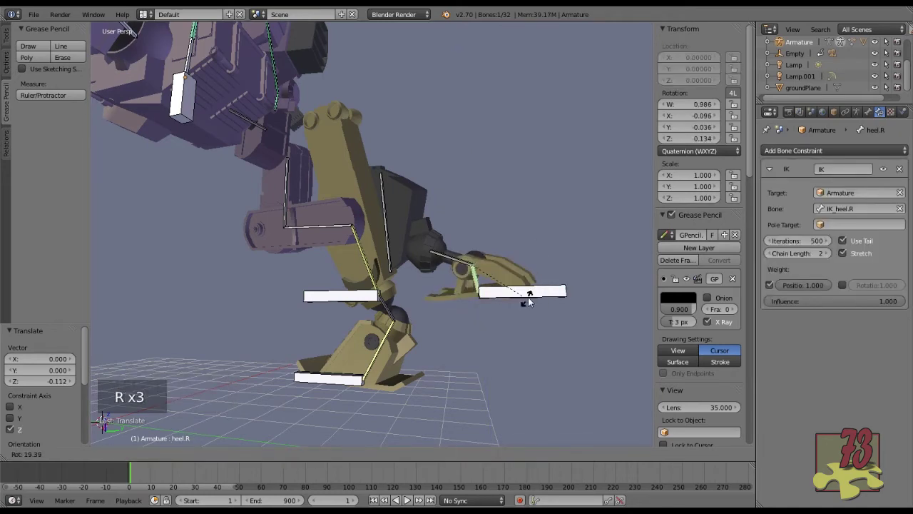
key("Escape")
Step: Rotate the heel.R bone by about -1°, viewed from behind the leg
middle_click_drag(525, 300, 520, 333)
key("r")
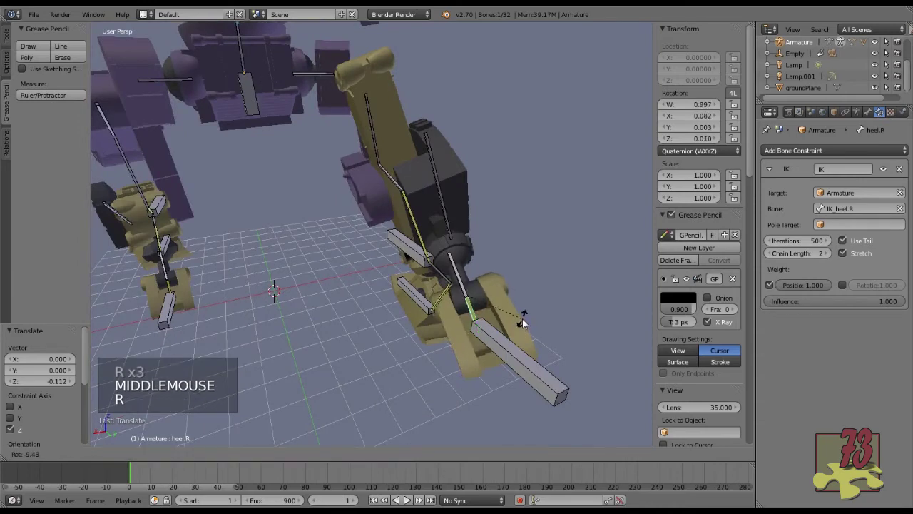
left_click(523, 328)
Step: Move the IK_heel.R bone about -1.04 along its local Z axis and about -1.32 along its local Y axis
right_click(496, 292)
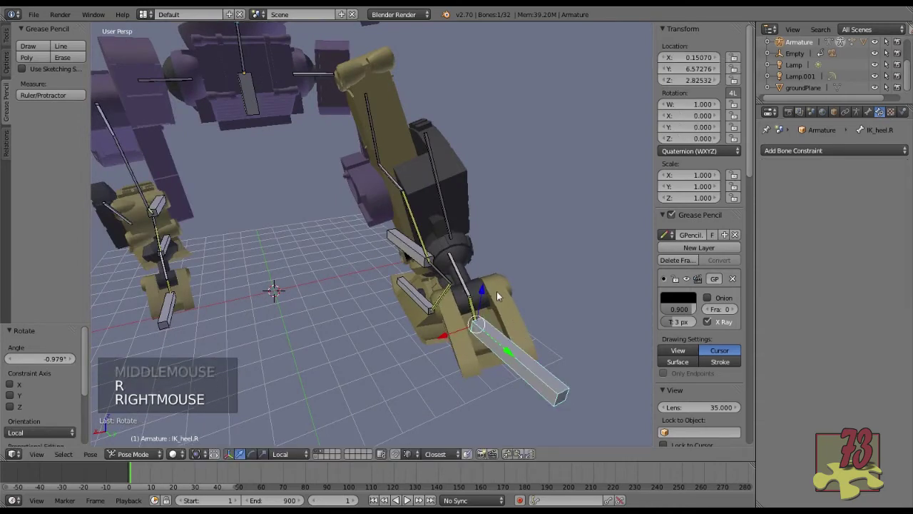
left_click_drag(483, 291, 492, 340)
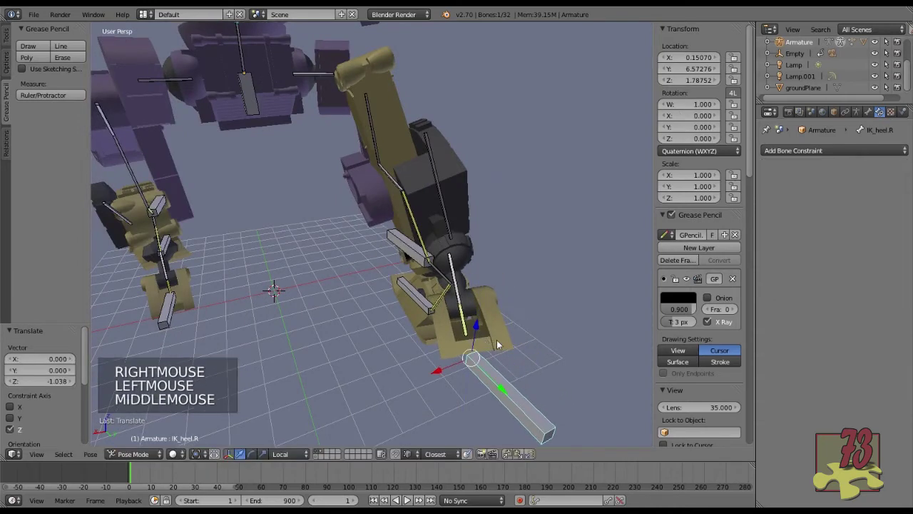
middle_click_drag(493, 340, 521, 312)
left_click_drag(519, 311, 470, 317)
Step: Try rotating the heel.R bone and the heelJoint.R bone to compare how each turns the heel
right_click(435, 280)
key("r")
key("r")
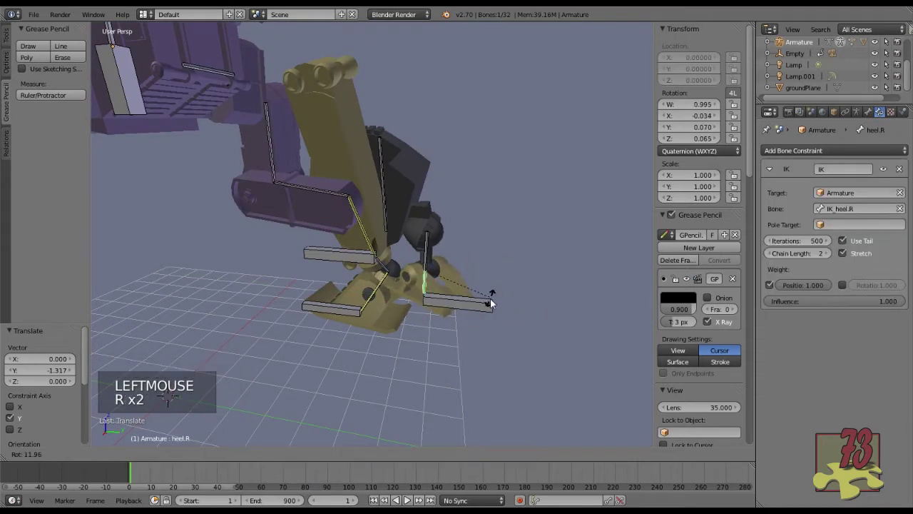
right_click(425, 257)
key("r")
key("r")
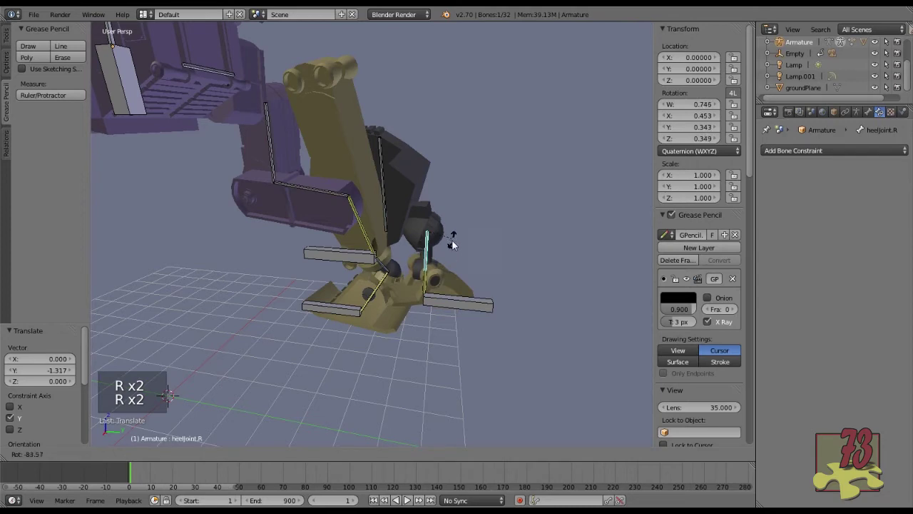
Step: Reposition the IK_heel.R bone to about X -0.59, Y 5.26, Z 2.21
middle_click_drag(442, 265, 428, 335)
right_click(437, 364)
left_click_drag(401, 346, 417, 350)
left_click_drag(460, 307, 460, 282)
middle_click_drag(460, 283, 432, 285)
left_click_drag(424, 327, 428, 325)
Step: Deselect all bones and review the whole mech's leg pose from several sides
scroll(414, 319, "down", 3)
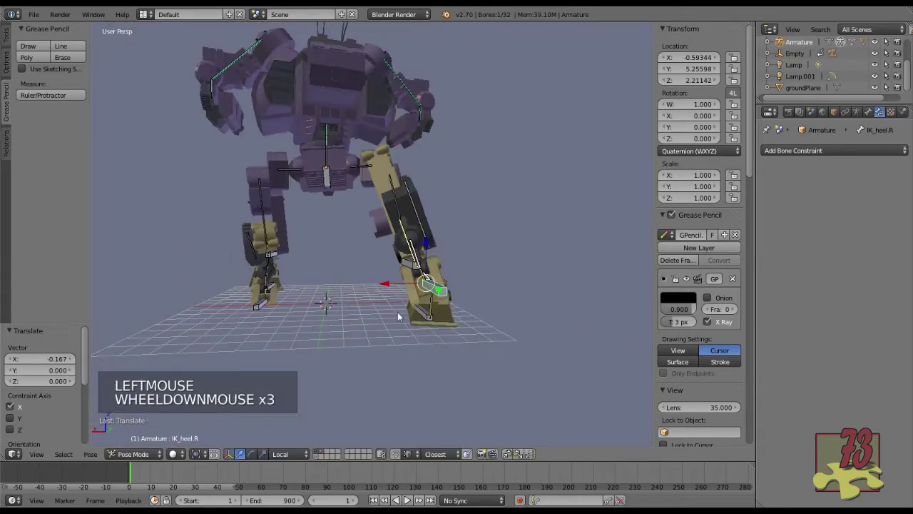
middle_click_drag(397, 312, 454, 321)
scroll(328, 305, "down", 3)
middle_click_drag(327, 305, 502, 301)
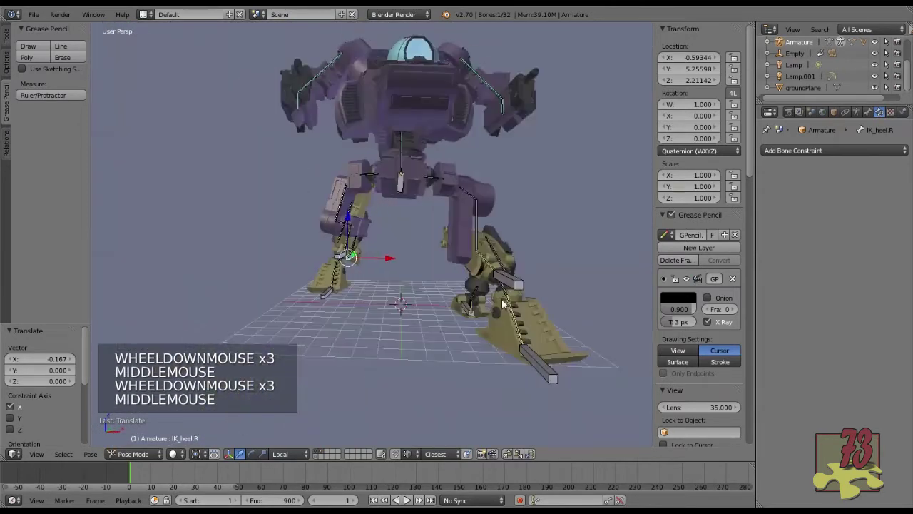
key("a")
scroll(390, 282, "down", 1)
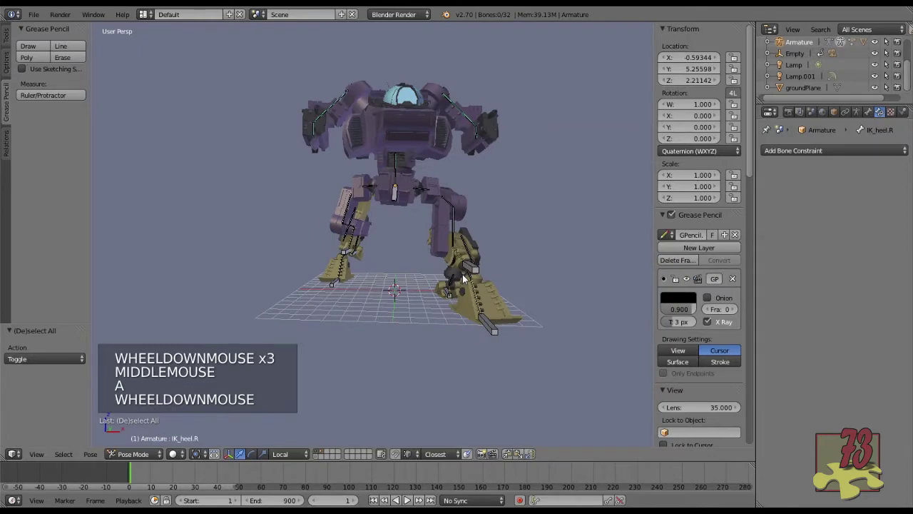
middle_click_drag(390, 283, 269, 303)
Step: Move the IK_heel.R bone about 0.54 along its local Y axis
scroll(406, 260, "up", 5)
scroll(407, 260, "up", 3)
middle_click_drag(405, 271, 425, 261)
right_click(473, 287)
left_click_drag(484, 296, 517, 307)
Step: Rotate the heelJoint.R bone by about -14.5° to turn the right heel
middle_click_drag(516, 307, 438, 302)
right_click(482, 292)
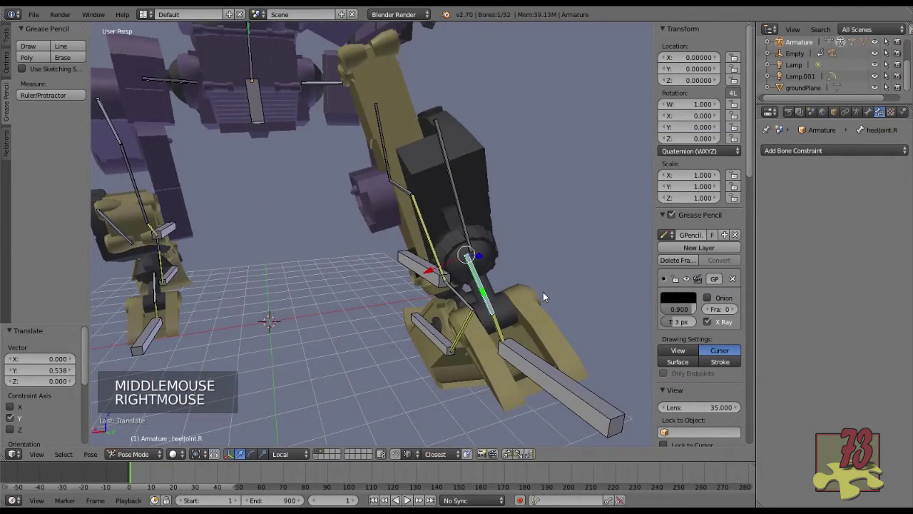
key("r")
key("r")
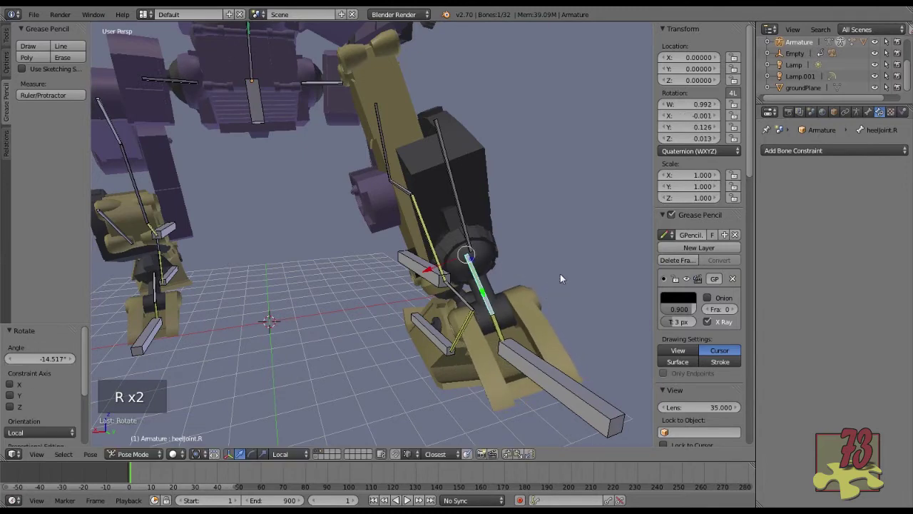
left_click(554, 277)
Step: Select all bones of the mech's armature and show the armature's pose library settings
scroll(481, 347, "down", 6)
middle_click_drag(480, 347, 431, 321)
key("a")
key("a")
scroll(463, 314, "down", 1)
scroll(477, 340, "down", 1)
middle_click_drag(431, 321, 474, 325, "shift")
left_click(857, 112)
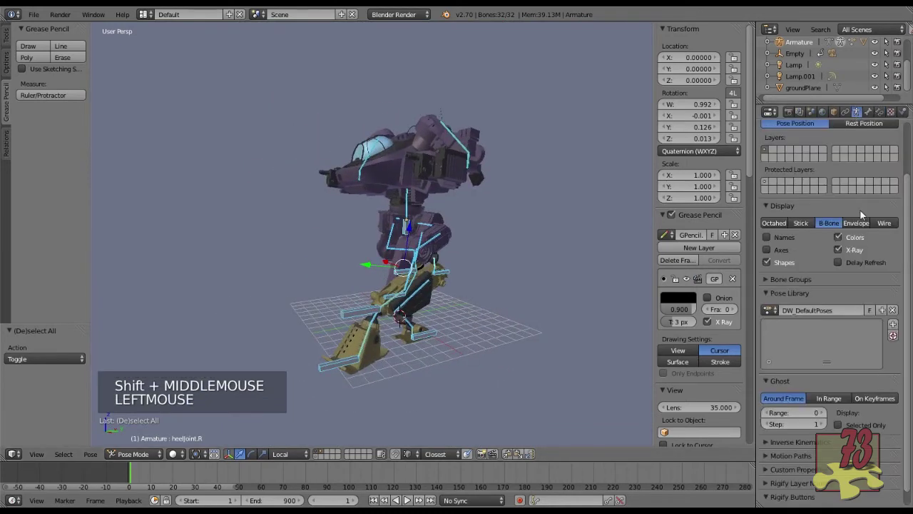
Step: Add the current pose to the DW_DefaultPoses library and name it stepLeft
left_click(893, 325)
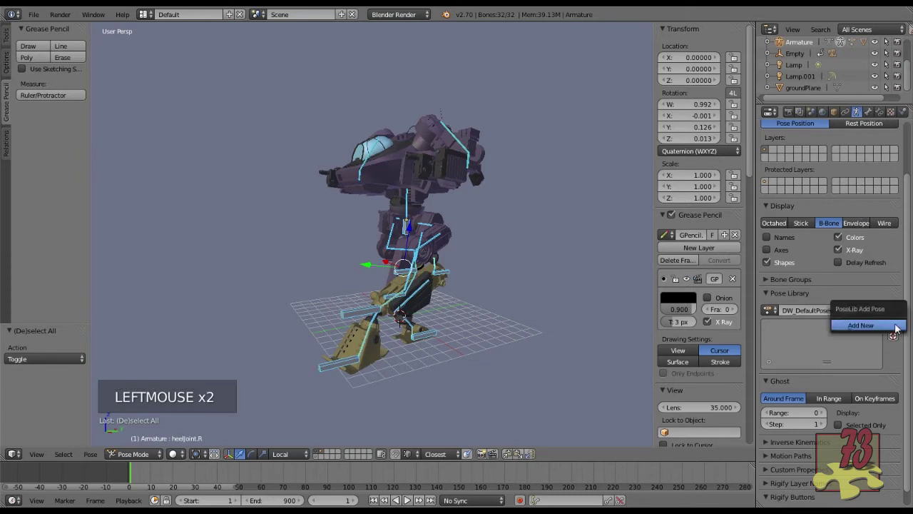
left_click(845, 324)
triple_click(780, 329)
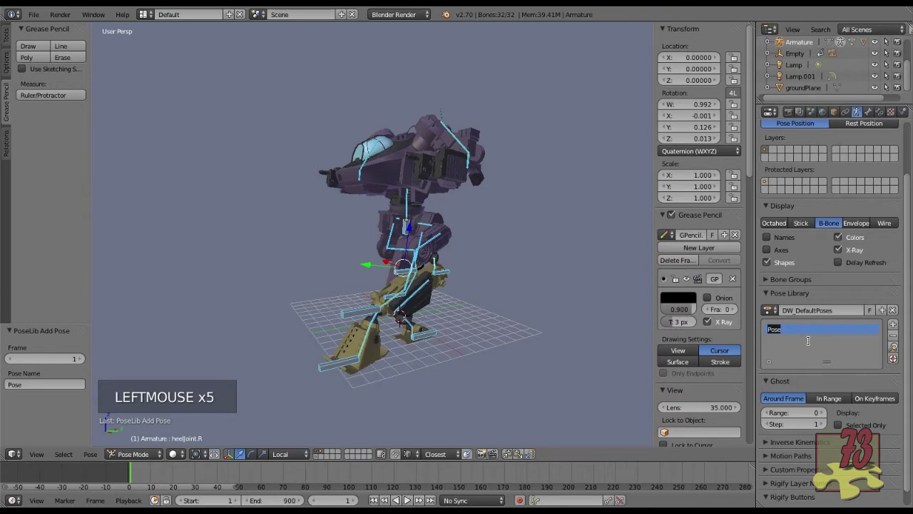
type("stepLeft")
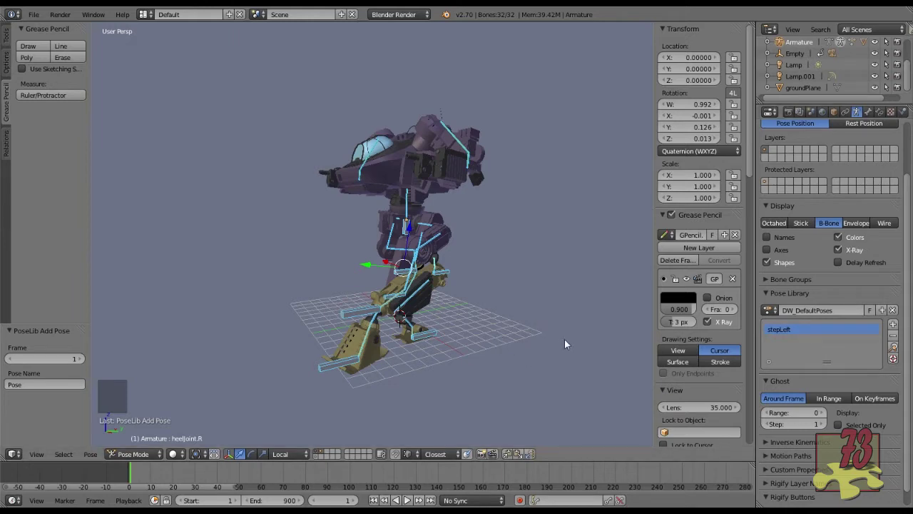
Step: Copy the pose of all bones and paste it back flipped on the X axis
middle_click_drag(541, 361, 512, 330, "shift")
scroll(515, 331, "up", 1)
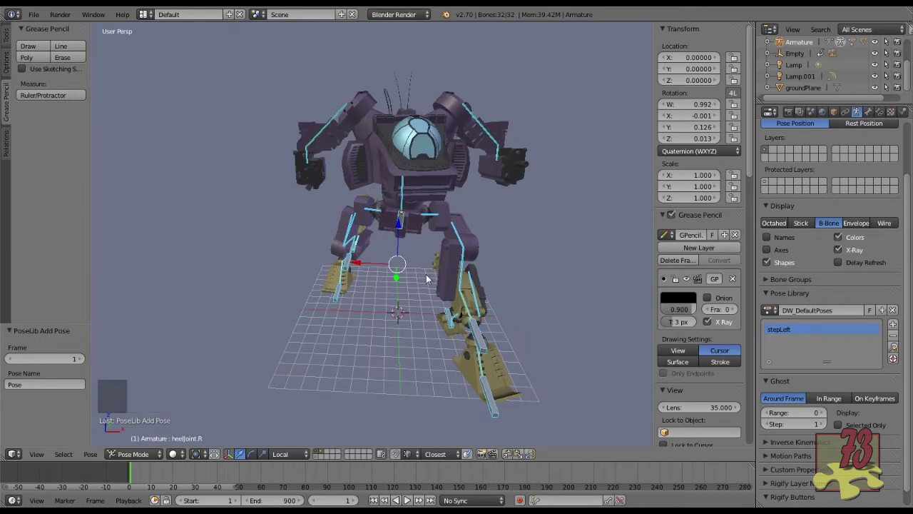
key("ctrl+c")
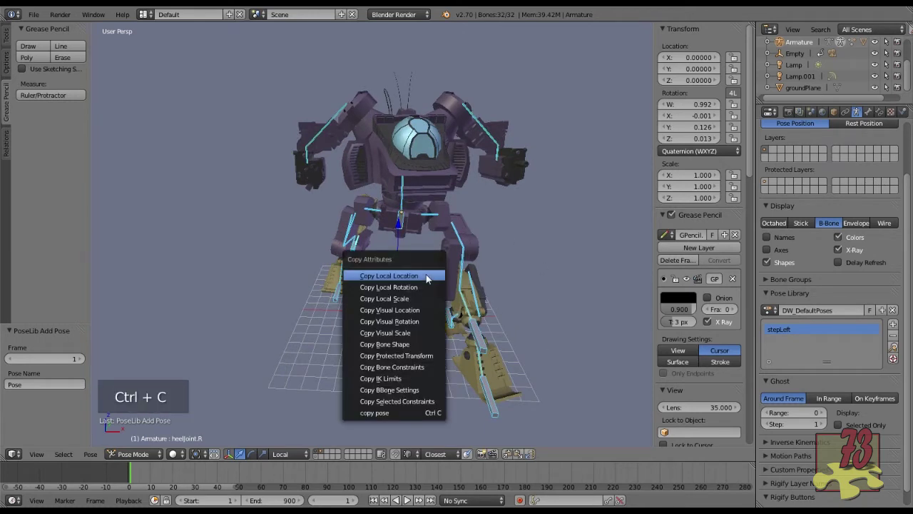
left_click(411, 413)
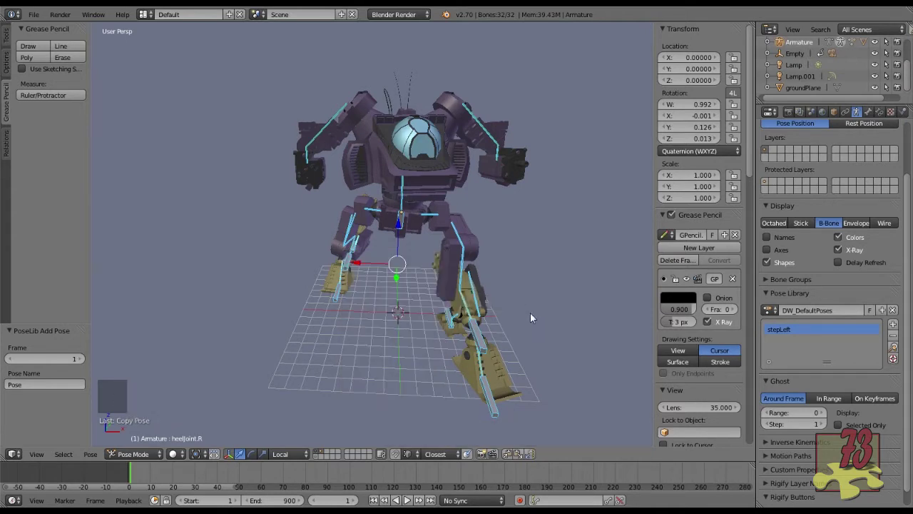
middle_click_drag(481, 339, 450, 308)
key("ctrl+shift+v")
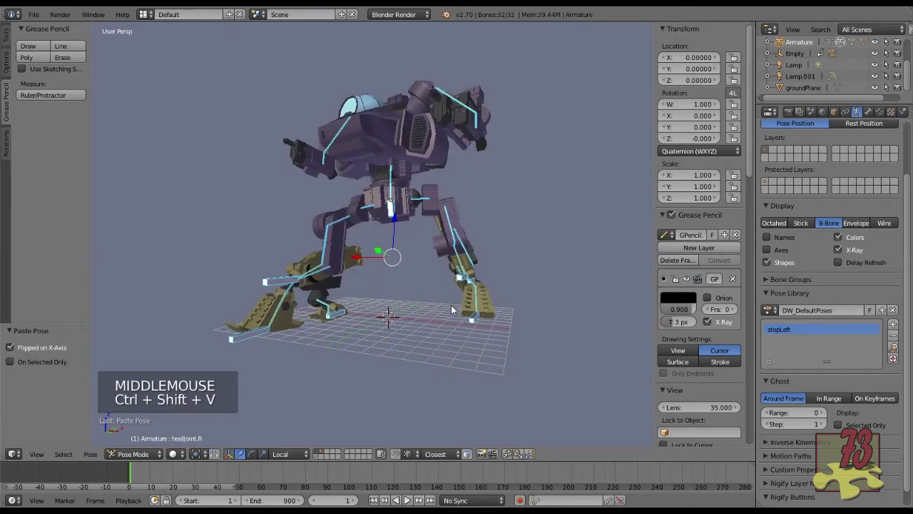
Step: Set the chain length of the heel.L bone's IK constraint to 2
middle_click_drag(507, 333, 272, 308)
scroll(300, 341, "up", 4)
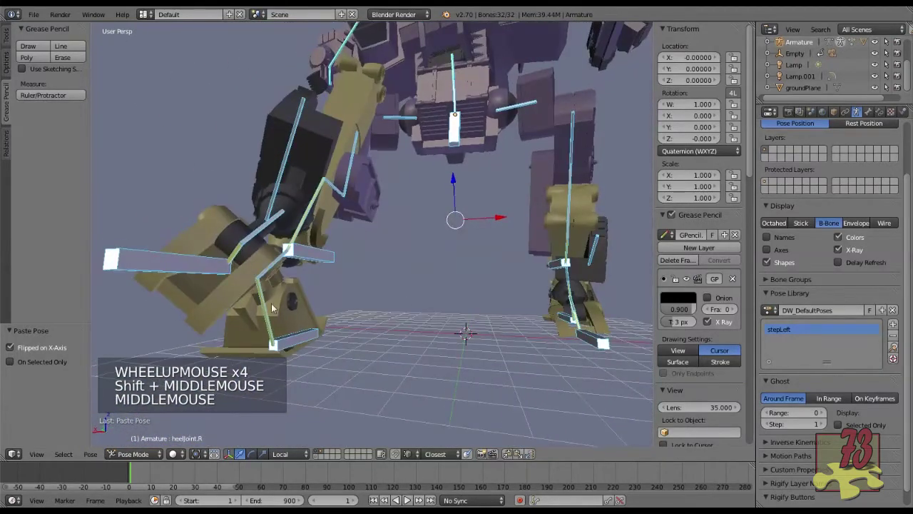
right_click(203, 273)
middle_click_drag(204, 277, 220, 305)
left_click_drag(220, 296, 270, 299)
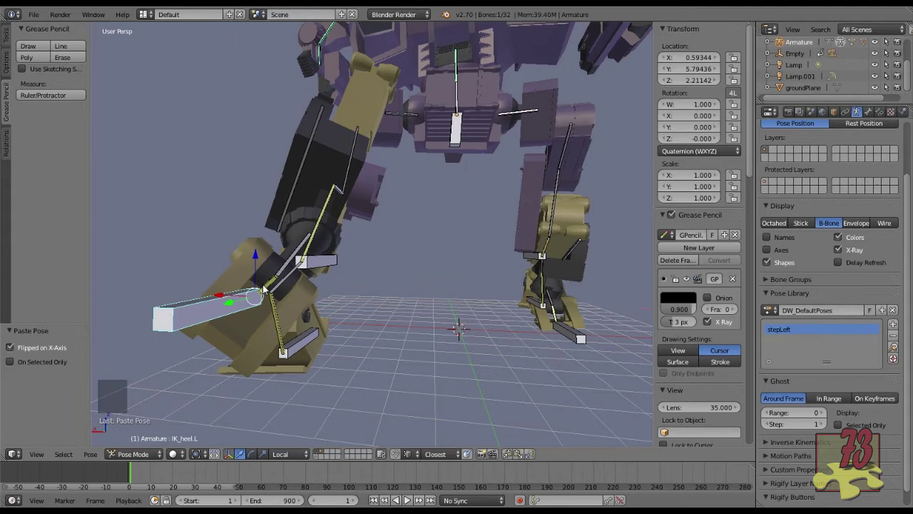
right_click(266, 289)
left_click(879, 112)
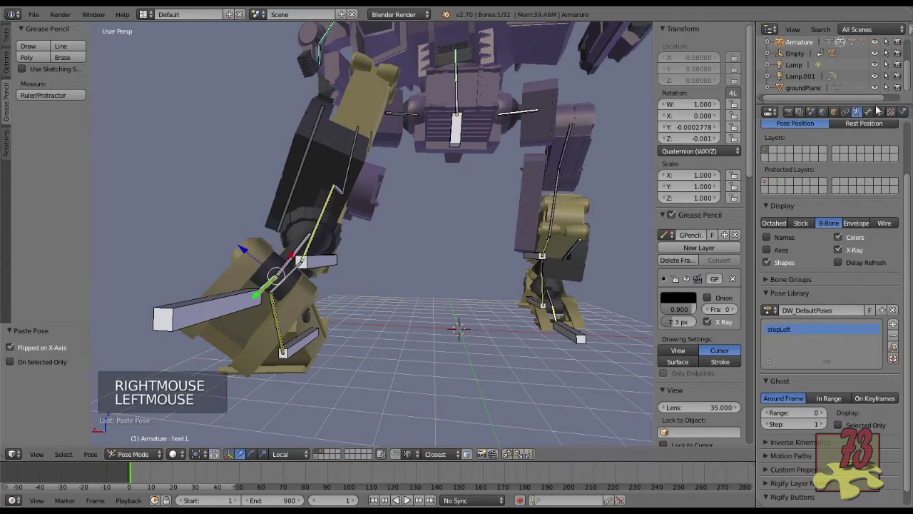
left_click(879, 112)
left_click(770, 254)
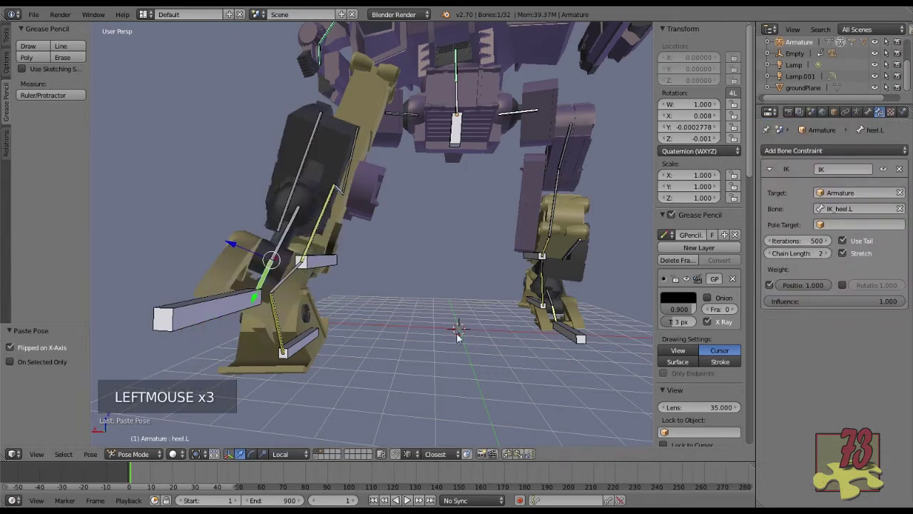
Step: Rotate the hipJoint.L bone by about -14° to turn the left hip
middle_click_drag(337, 322, 485, 306)
scroll(426, 338, "down", 2)
scroll(387, 305, "down", 1)
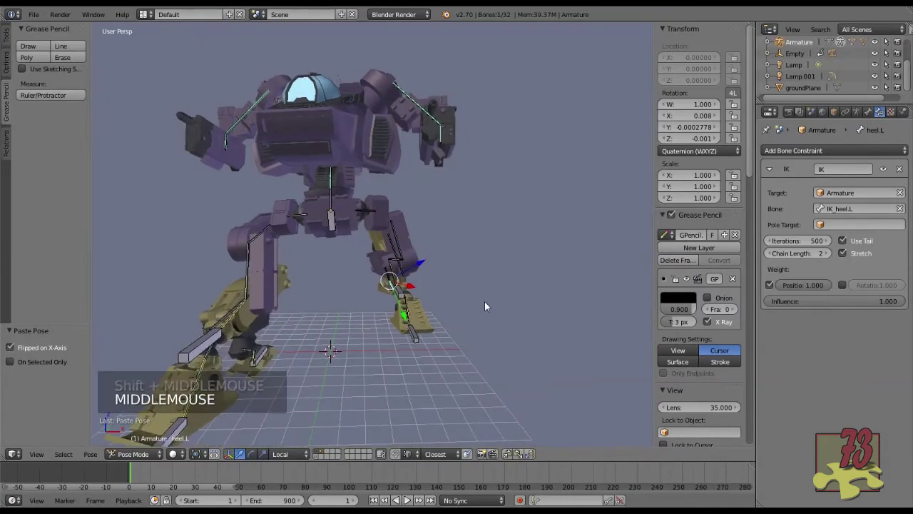
right_click(365, 212)
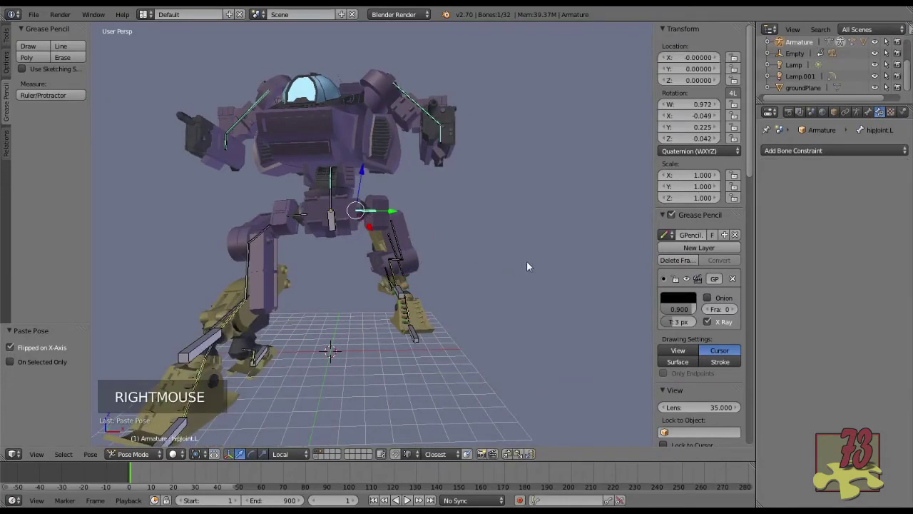
key("r")
key("r")
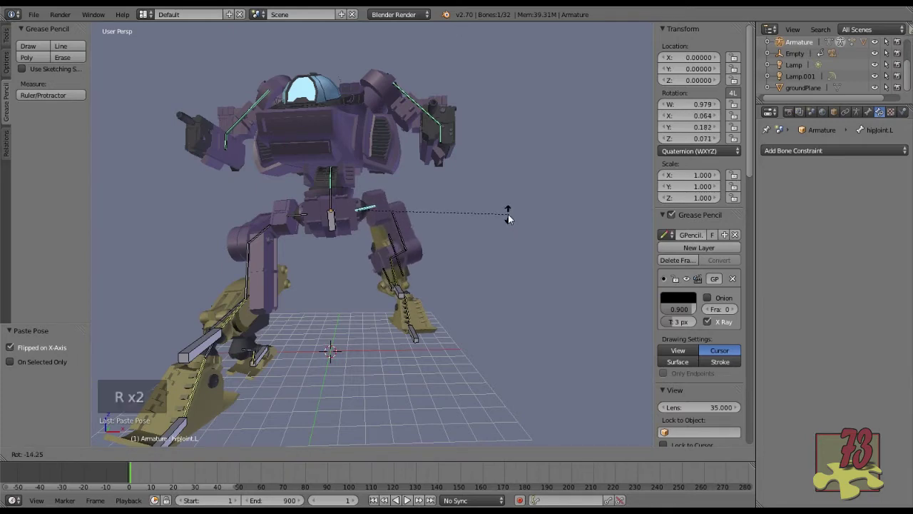
left_click(505, 218)
Step: Select all bones of the mech's armature and copy their corrected pose
middle_click_drag(505, 218, 477, 288)
key("a")
key("a")
scroll(489, 242, "down", 2)
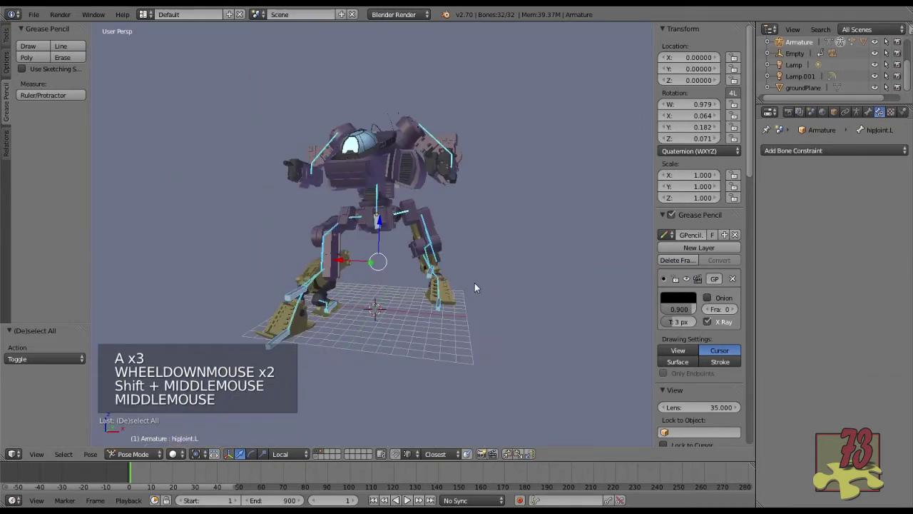
key("ctrl+c")
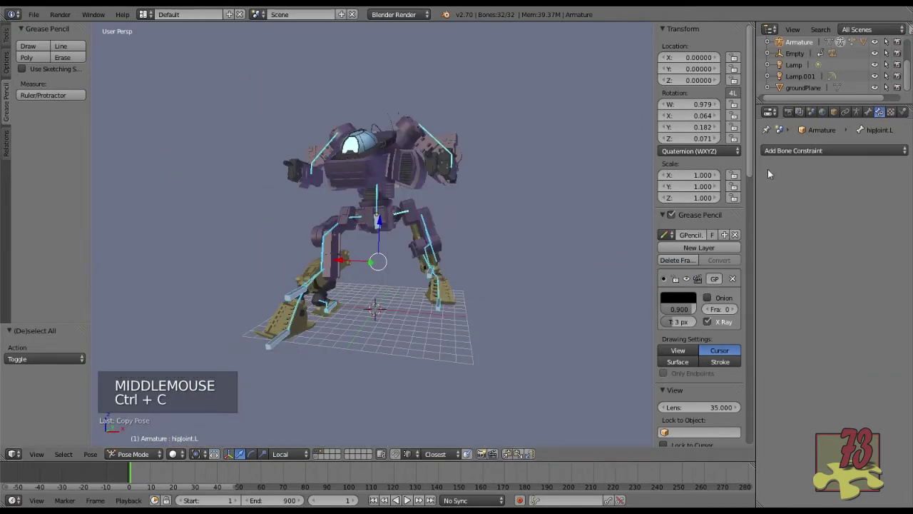
Step: Add the current pose to the armature's pose library as a new pose named stepRight
left_click(857, 112)
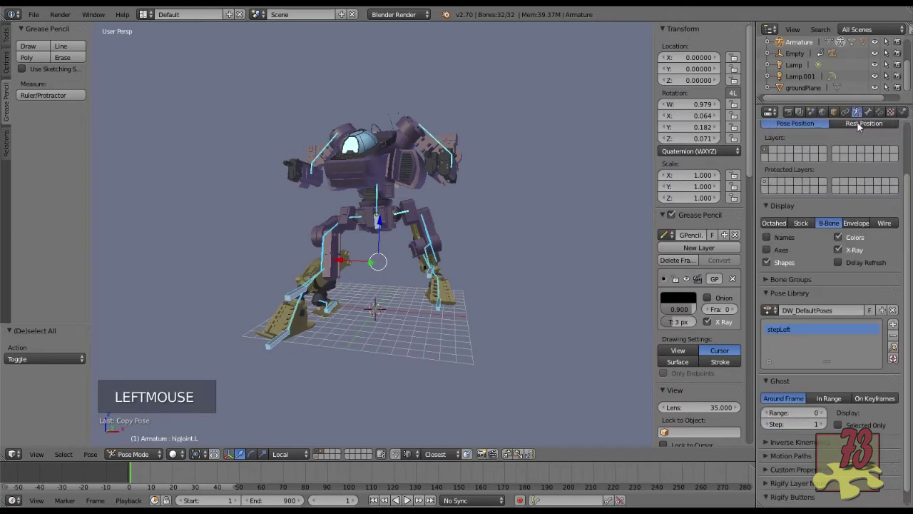
left_click(893, 325)
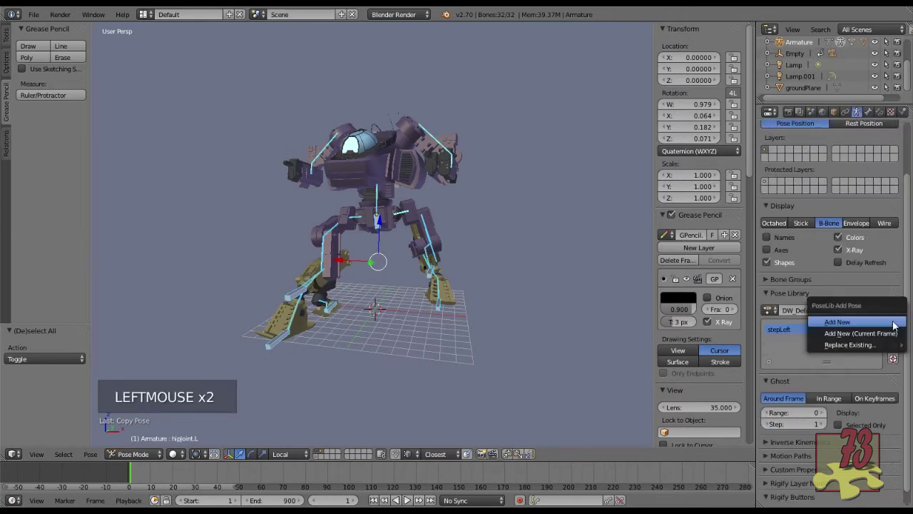
left_click(856, 321)
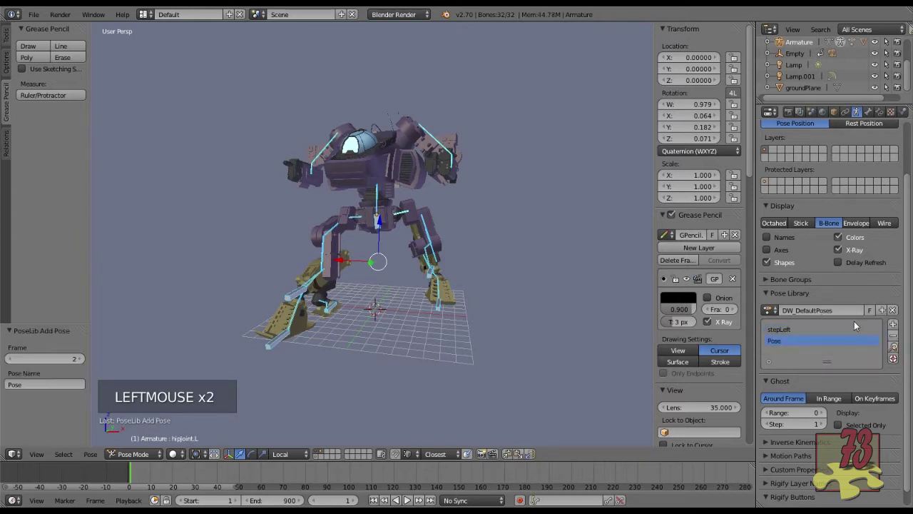
left_click(785, 338)
type("stepRight")
key("Return")
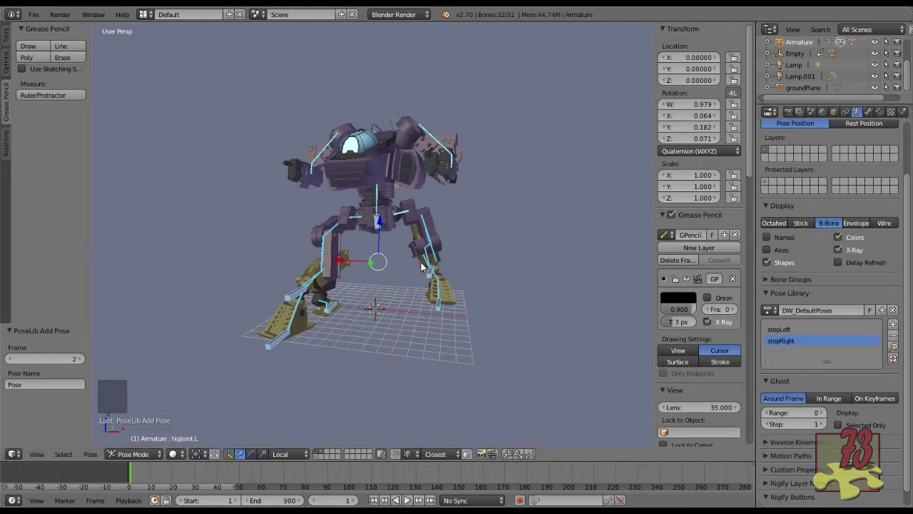
Step: Paste the copied pose flipped on the X axis and replace the existing stepLeft library pose with it
key("ctrl+shift+v")
middle_click_drag(421, 267, 428, 297)
left_click(783, 330)
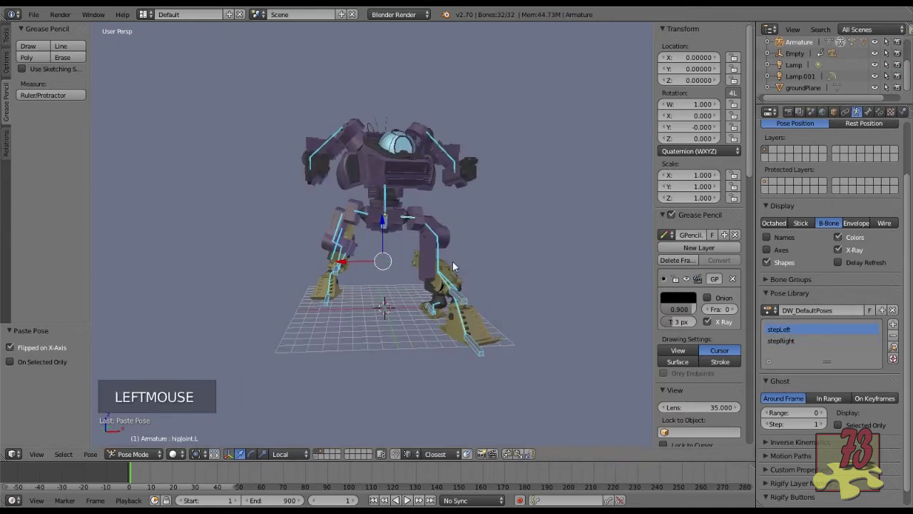
scroll(365, 240, "up", 3)
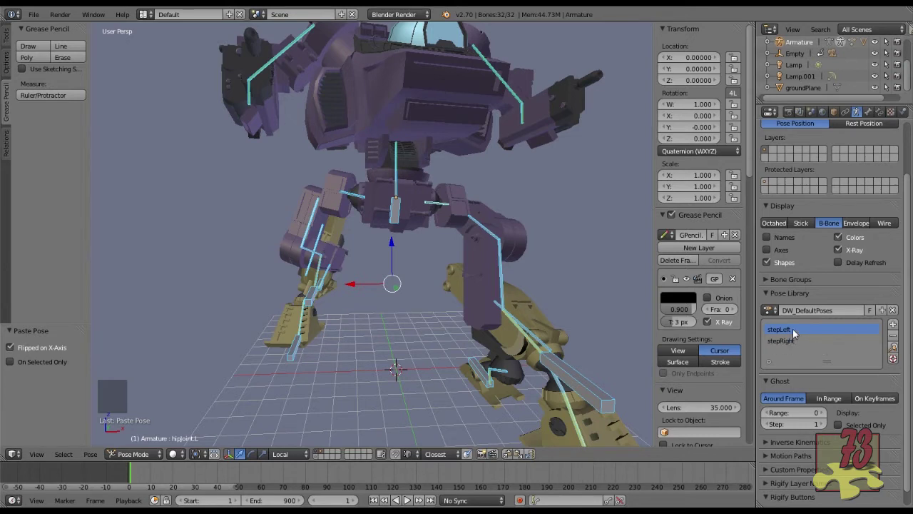
left_click(893, 326)
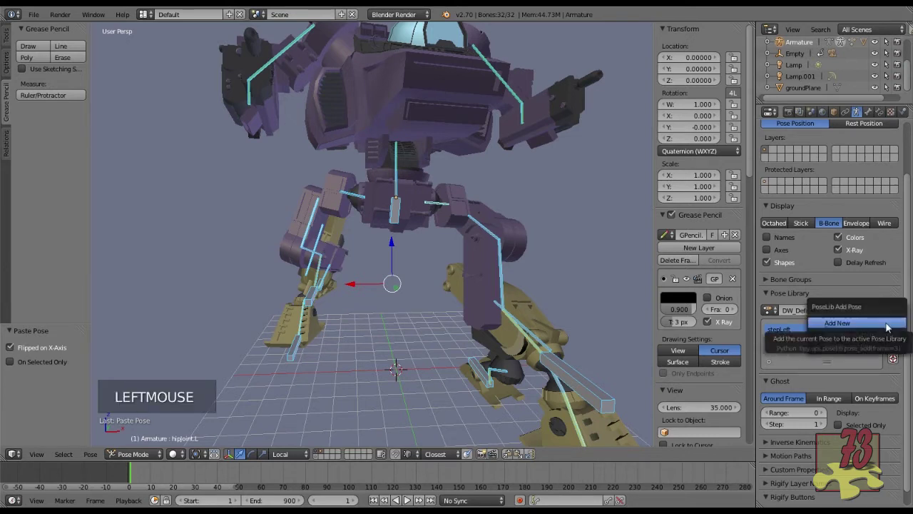
mouse_move(857, 345)
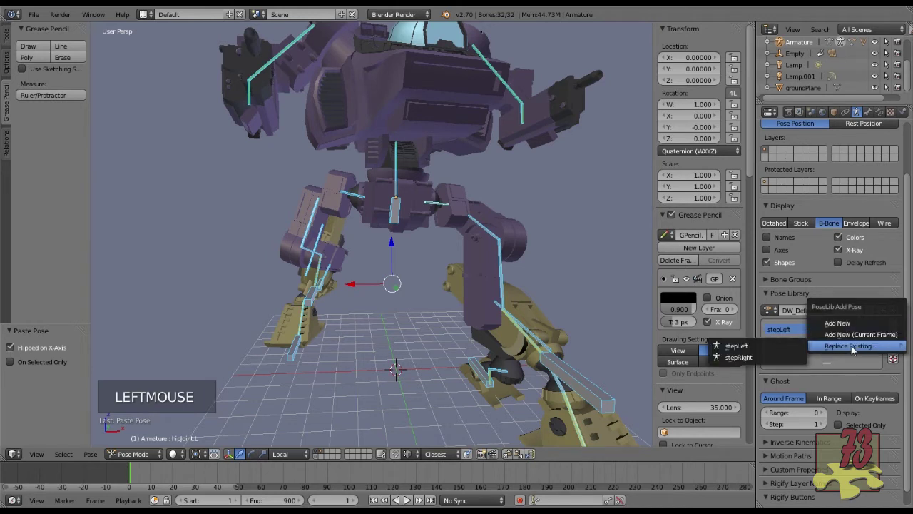
left_click(778, 348)
Step: Apply the stepRight pose and the stepLeft pose from the library in turn to check both
scroll(490, 271, "down", 2)
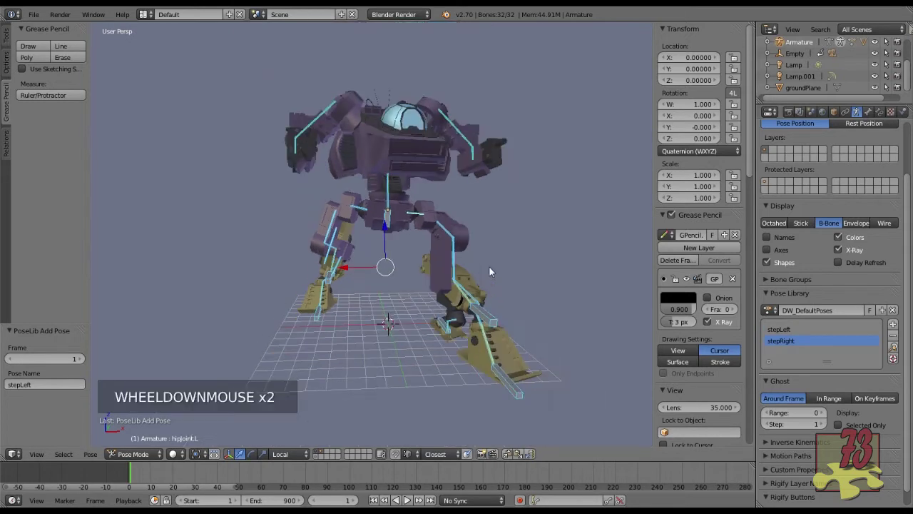
middle_click_drag(507, 303, 492, 301, "shift")
left_click(781, 330)
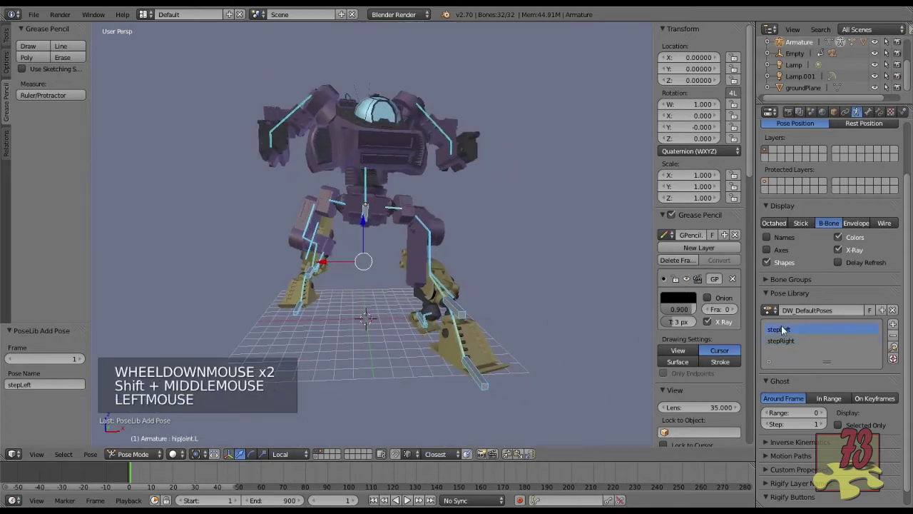
left_click(796, 338)
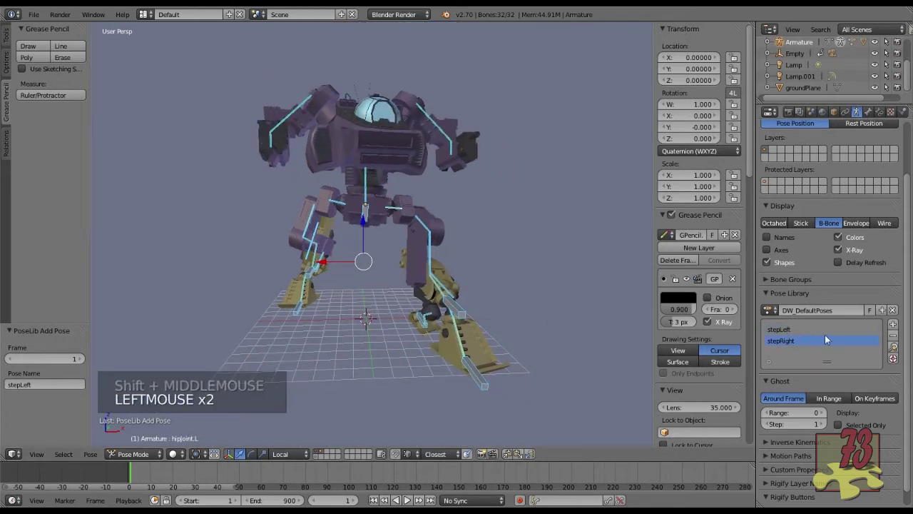
left_click(893, 347)
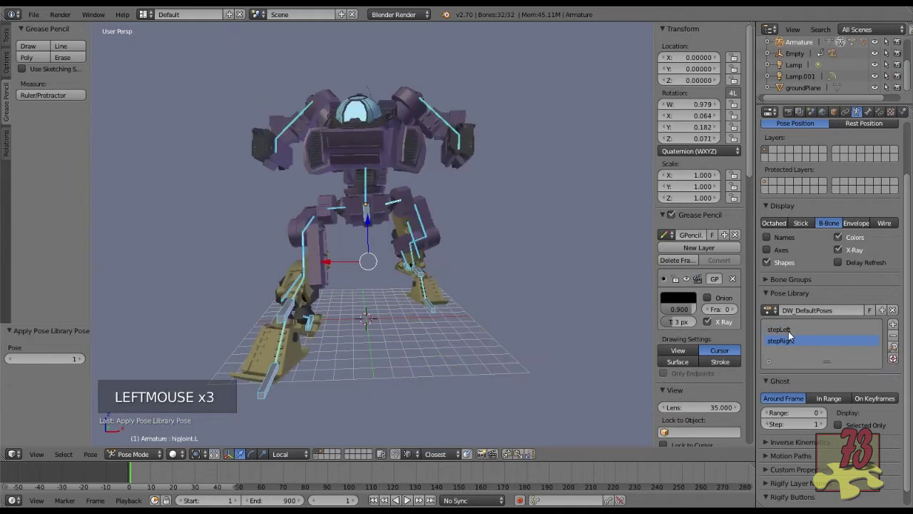
left_click(893, 347)
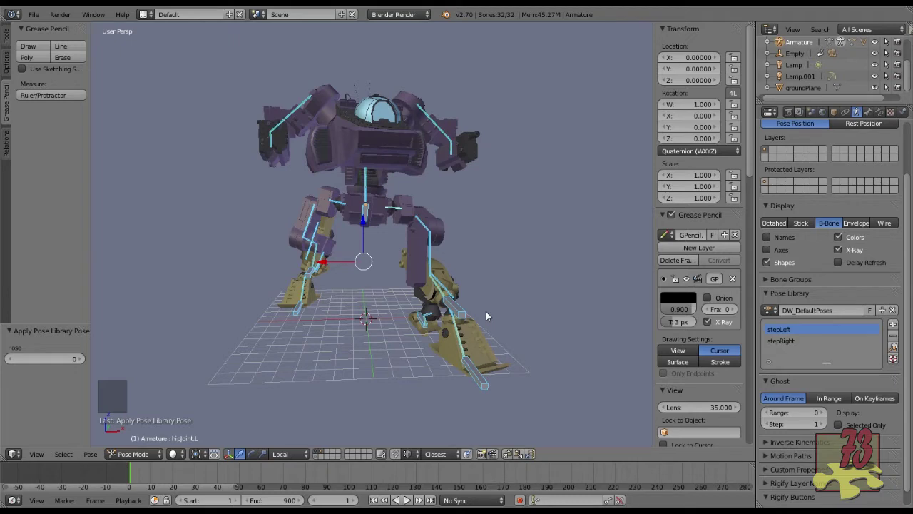
Step: Clear the pose rotation and location of all bones
key("alt+r")
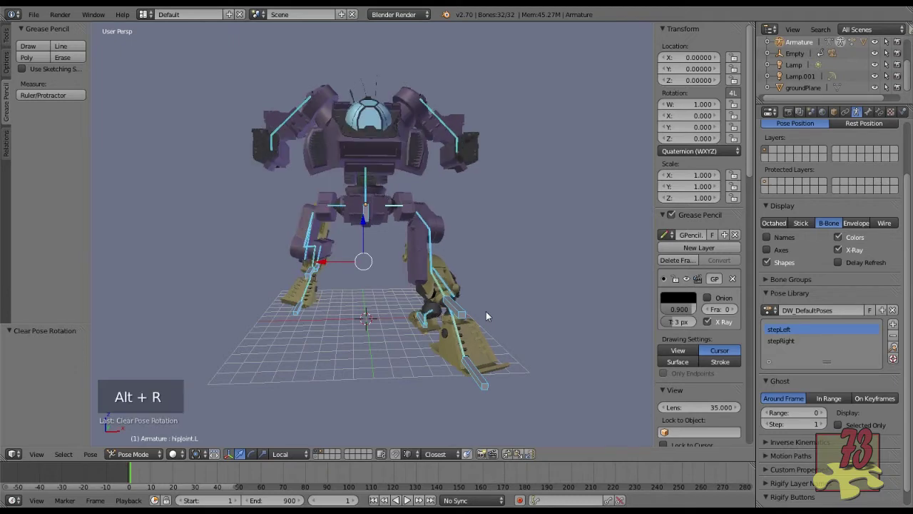
key("alt+g")
middle_click_drag(485, 316, 454, 327)
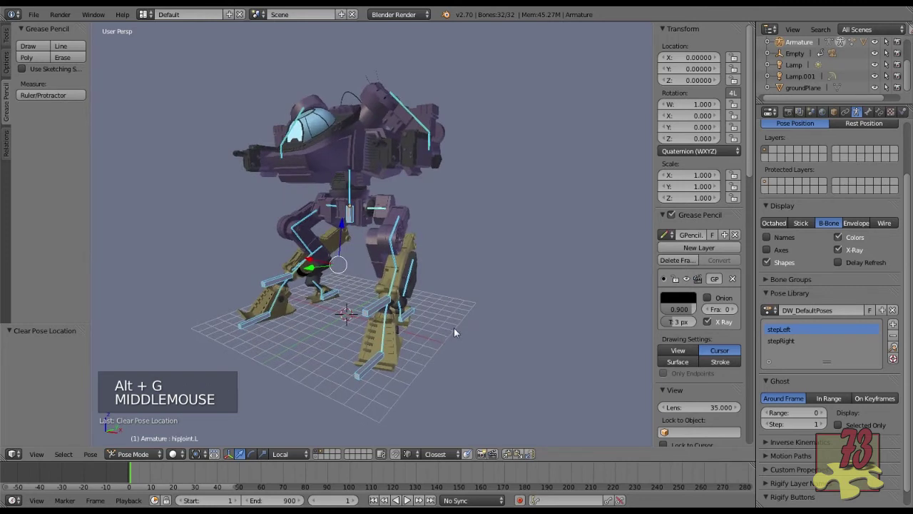
Step: Add the cleared stance to the pose library as a new pose named stopped
left_click(893, 324)
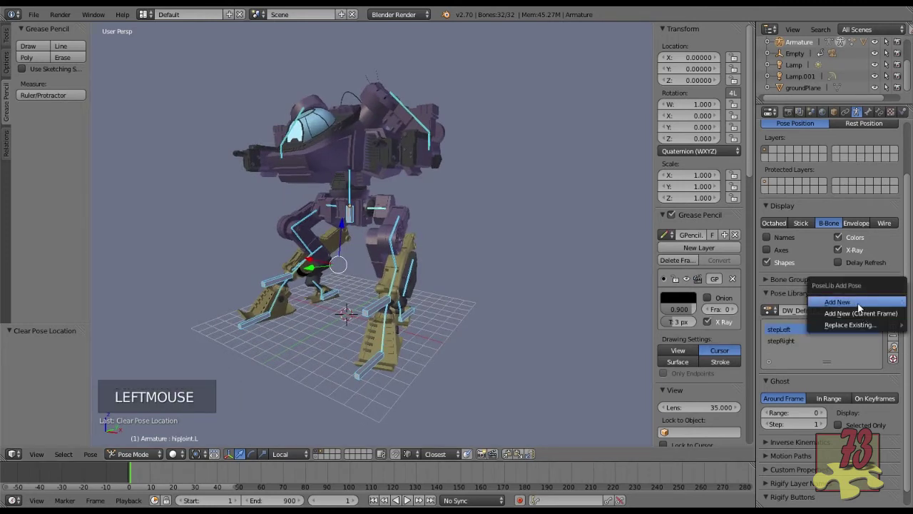
left_click(859, 307)
left_click(798, 355)
double_click(797, 354)
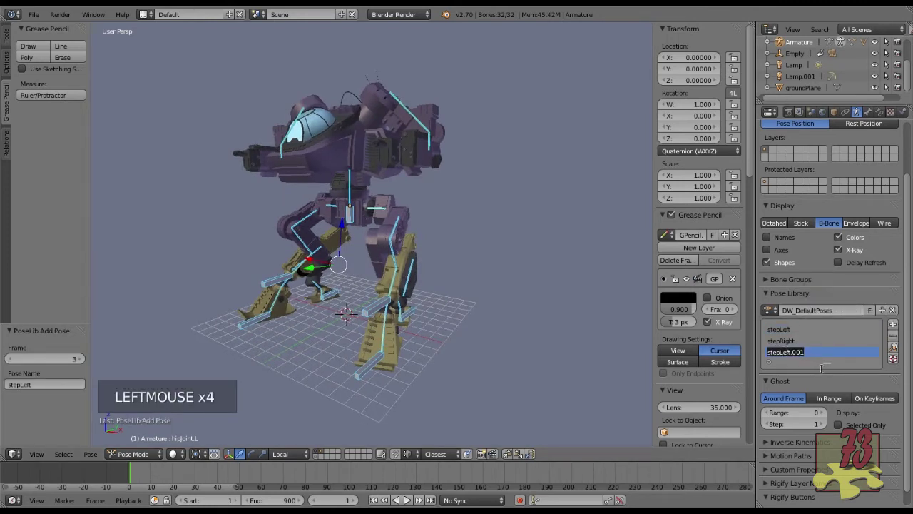
type("stopped")
key("Return")
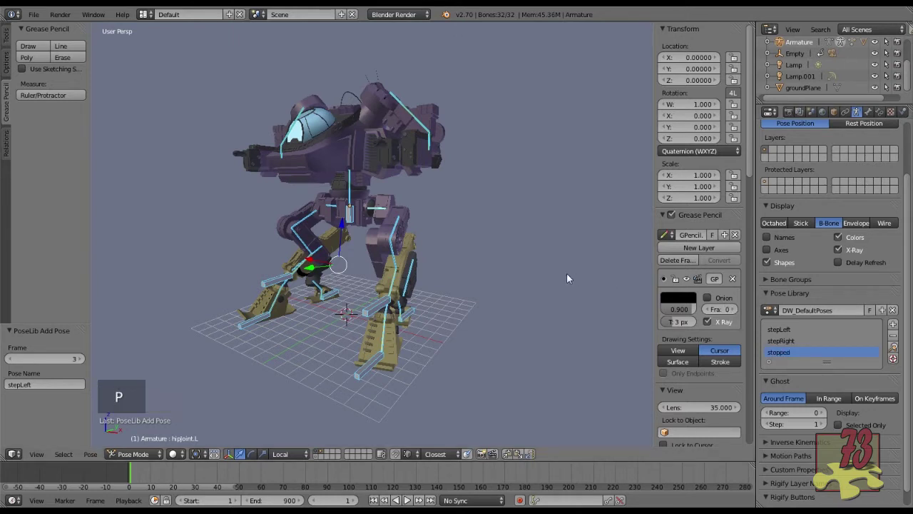
Step: Lower the hips bone by about 1.94 along its local Y axis
right_click(350, 224)
middle_click(384, 234)
scroll(403, 230, "up", 2)
middle_click_drag(387, 258, 426, 239, "shift")
left_click_drag(406, 207, 405, 235)
middle_click_drag(405, 235, 370, 251)
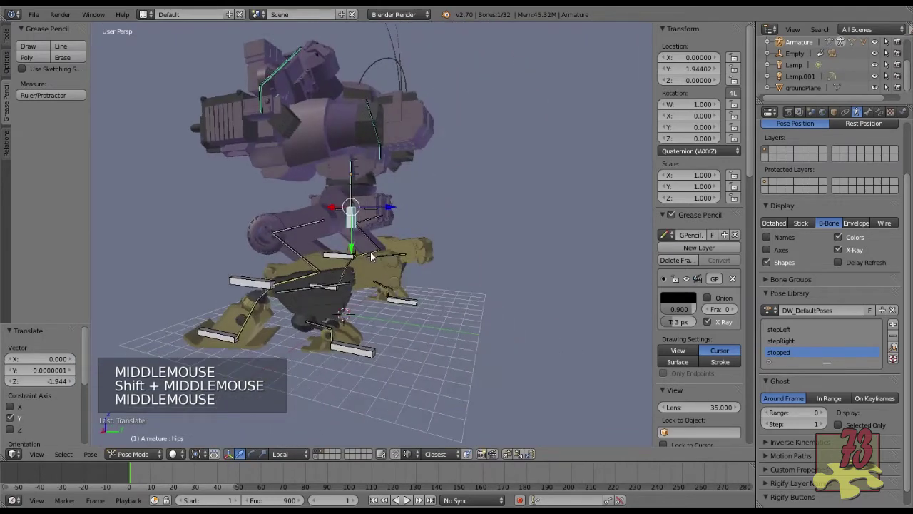
Step: Lower the hips bone by about 0.14 more and shift both heel IK bones about -0.09 along their local Y axis
left_click_drag(355, 254, 358, 258)
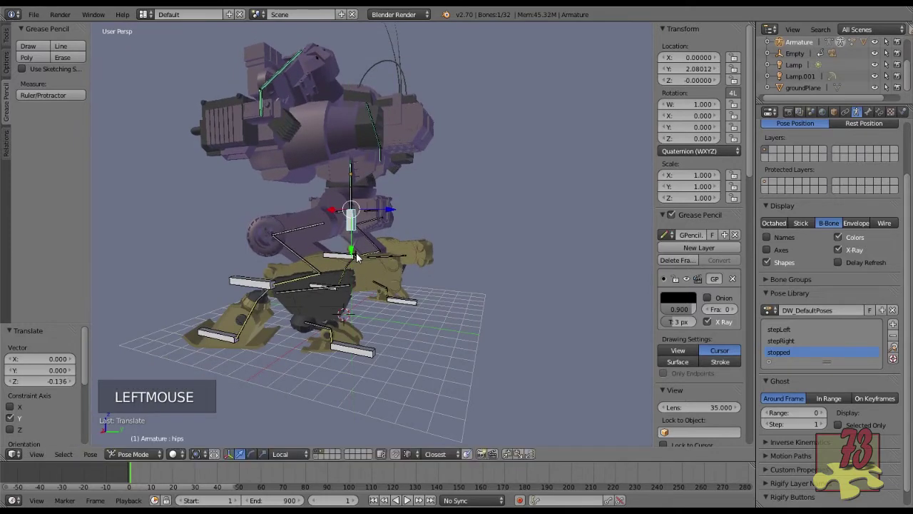
key("KP_3")
scroll(403, 301, "up", 3)
scroll(402, 301, "up", 1)
middle_click_drag(403, 326, 411, 266, "shift")
right_click(449, 299)
key("z")
right_click(444, 294, "shift")
key("z")
left_click_drag(431, 290, 426, 291)
scroll(430, 297, "up", 5)
middle_click_drag(431, 297, 424, 278, "shift")
left_click_drag(430, 300, 428, 300)
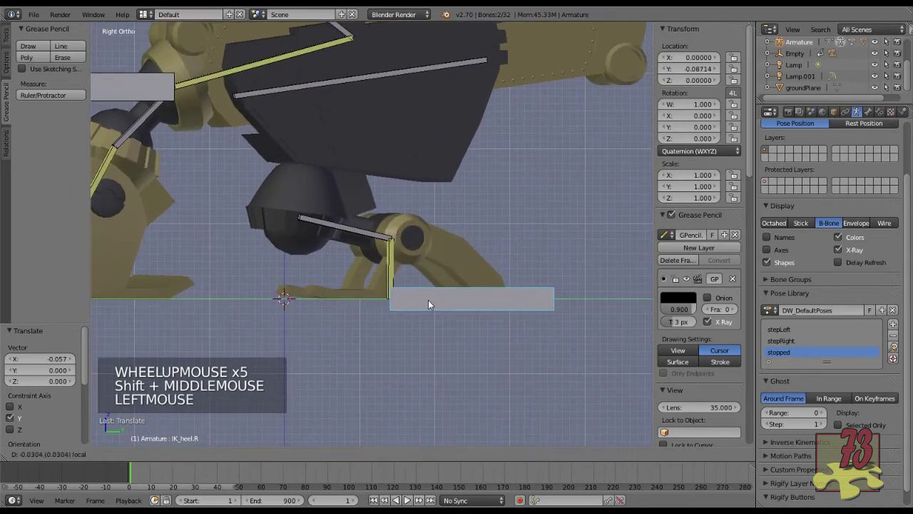
Step: Tilt the torso bone forward by about 19 degrees as seen in the right side view
scroll(428, 299, "down", 3)
scroll(425, 304, "down", 2)
scroll(425, 304, "up", 1, "shift")
middle_click_drag(425, 304, 441, 214, "shift")
scroll(410, 356, "down", 2)
scroll(446, 196, "up", 3)
right_click(470, 175)
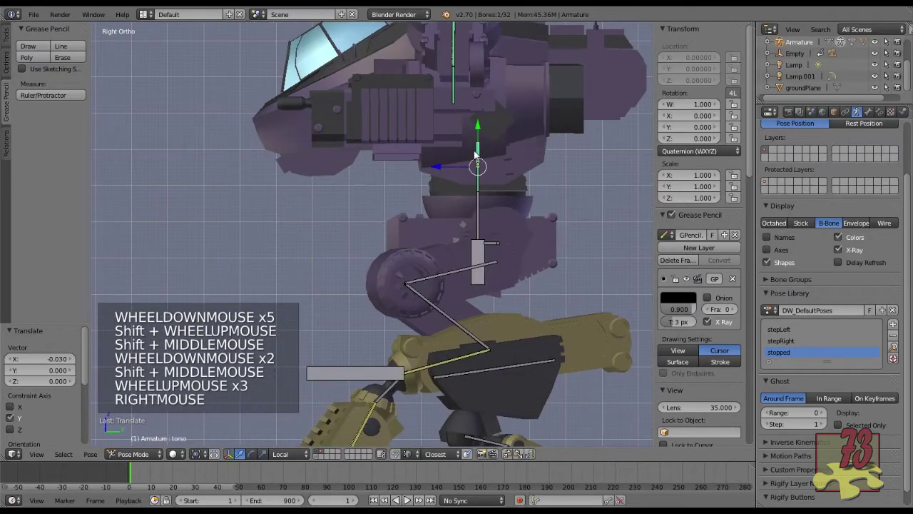
key("r")
key("r")
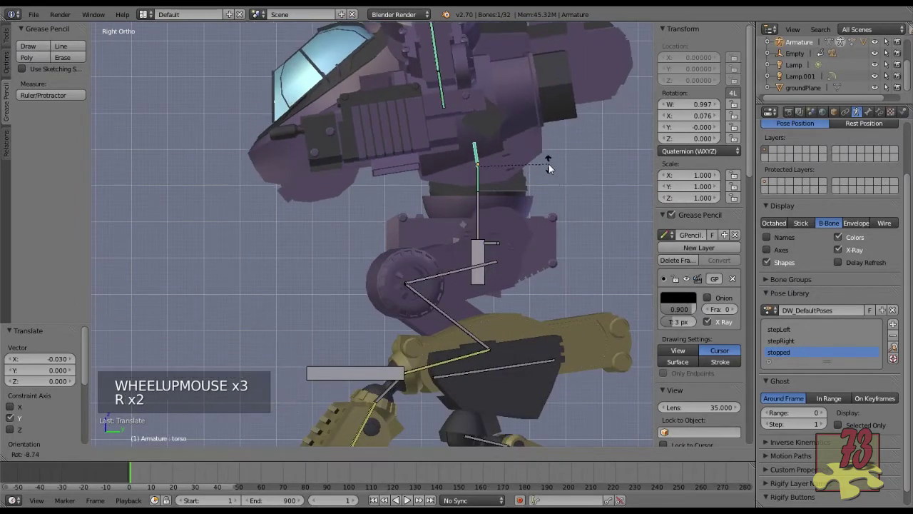
left_click(542, 148)
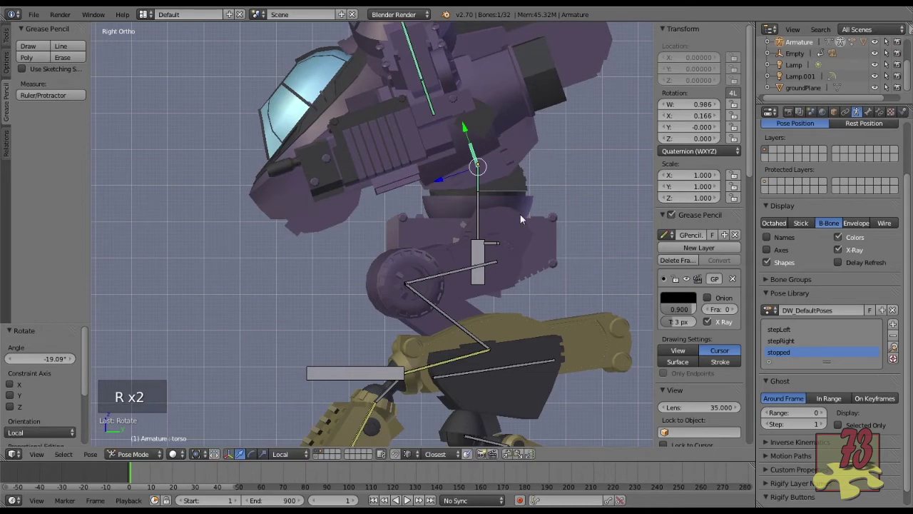
Step: Rotate the left upper wing bone inward by about 11 degrees so that its gun hangs lower
scroll(520, 214, "down", 2)
middle_click_drag(520, 215, 457, 253)
scroll(519, 247, "down", 1)
right_click(492, 154)
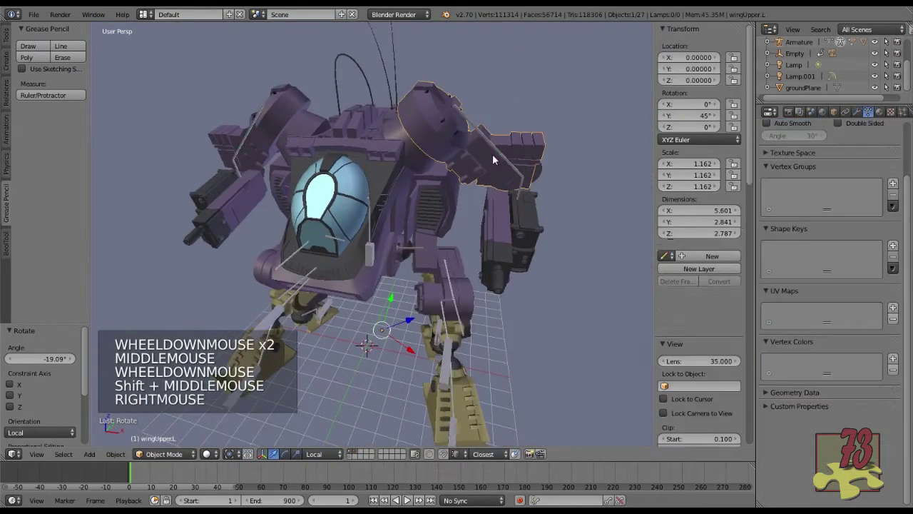
right_click(256, 116)
right_click(478, 127, "shift")
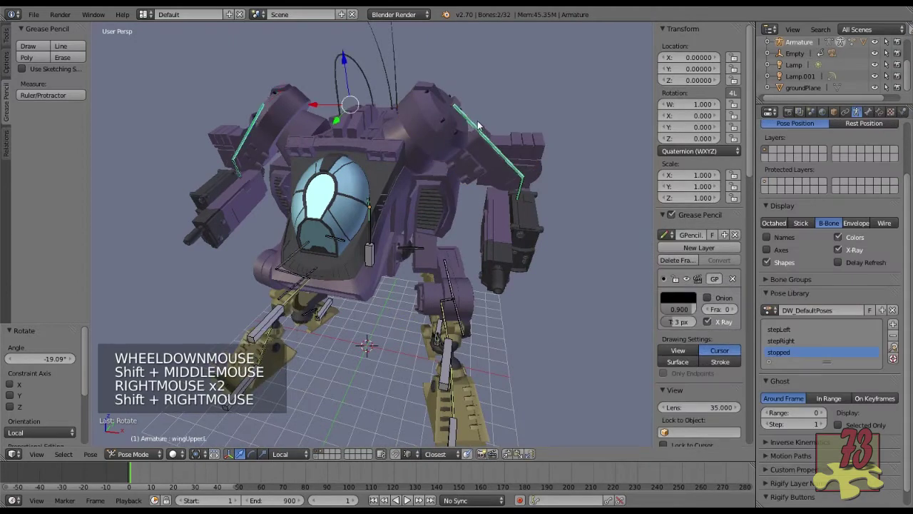
right_click(474, 118)
middle_click_drag(535, 230, 512, 238)
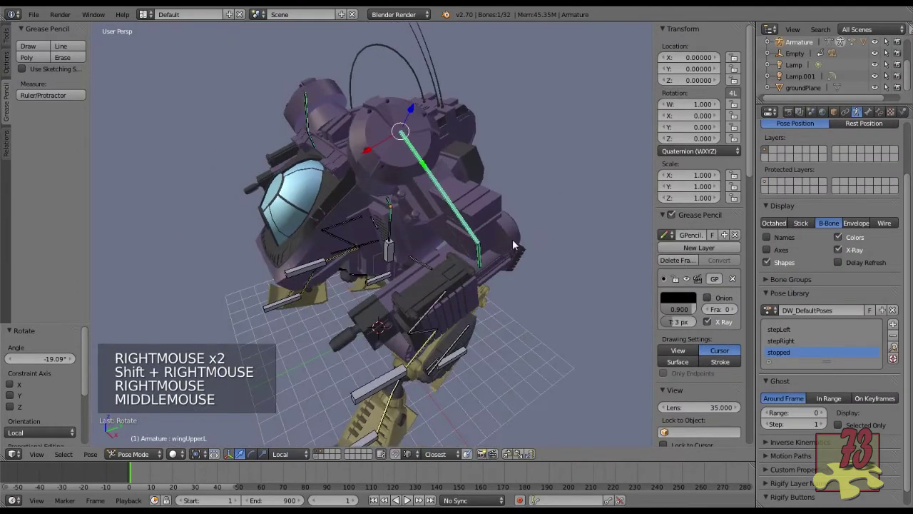
key("r")
left_click(512, 252)
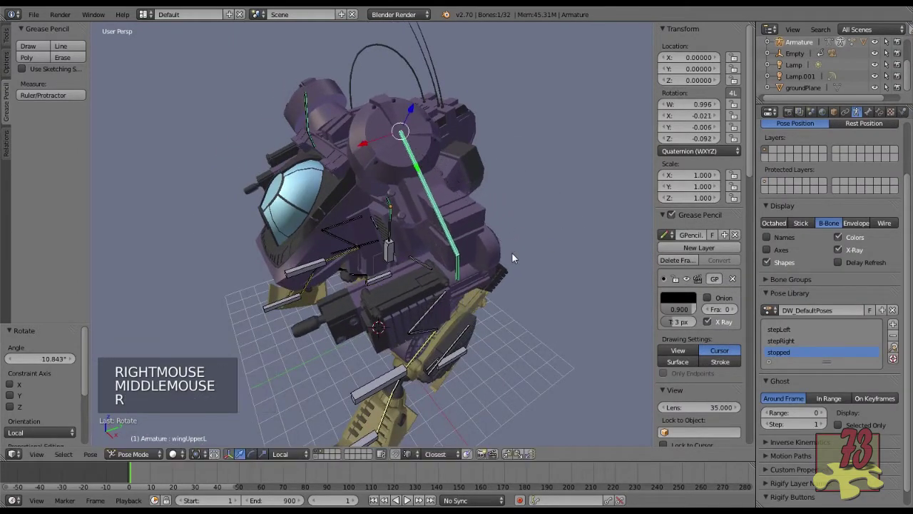
Step: Rotate the right upper wing bone by about -10 degrees to roughly mirror the left wing
middle_click_drag(511, 252, 477, 177)
right_click(430, 204)
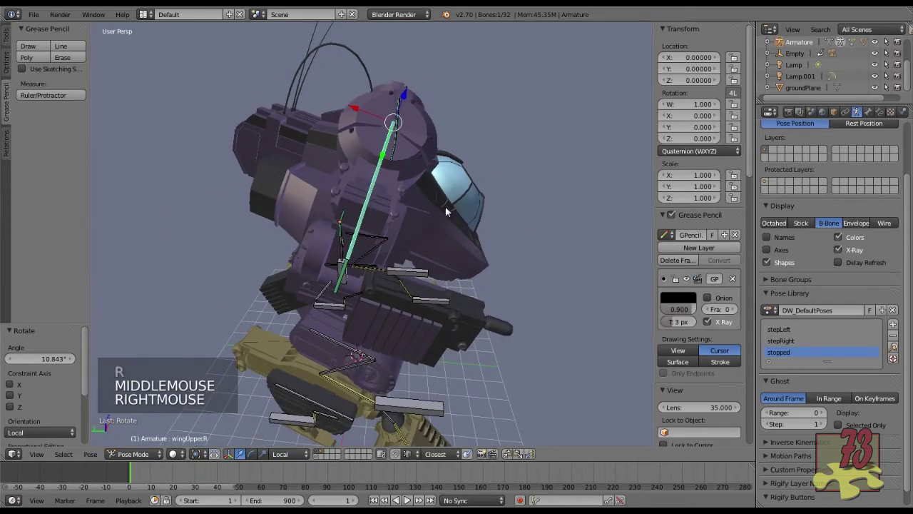
middle_click_drag(430, 204, 407, 218)
key("r")
left_click(443, 235)
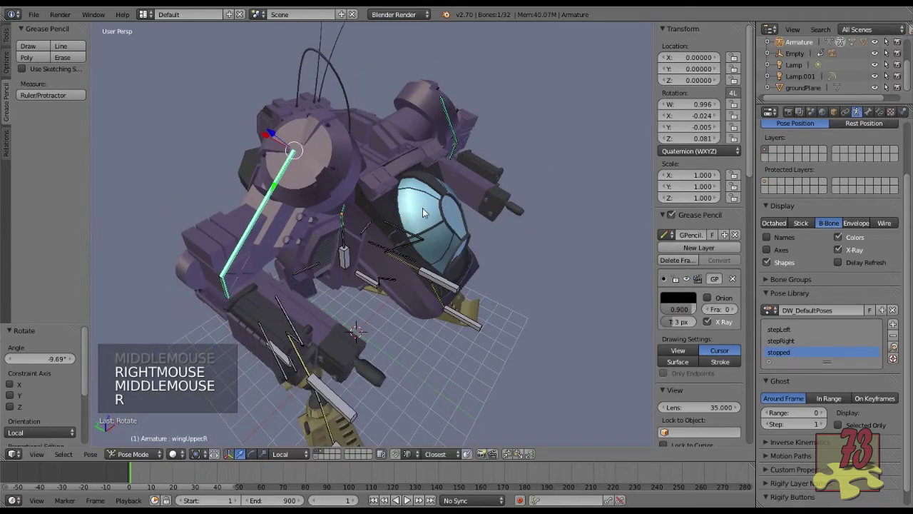
Step: Add the slumped stance of all bones to the pose library as a new pose named powerDown
scroll(476, 246, "down", 2)
middle_click_drag(475, 247, 439, 246)
scroll(356, 218, "down", 1)
scroll(414, 237, "up", 2)
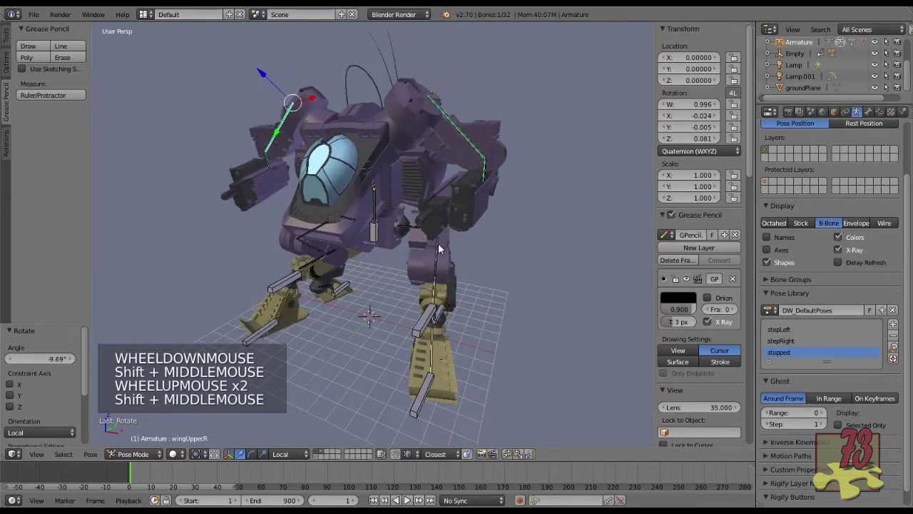
key("a")
key("a")
key("a")
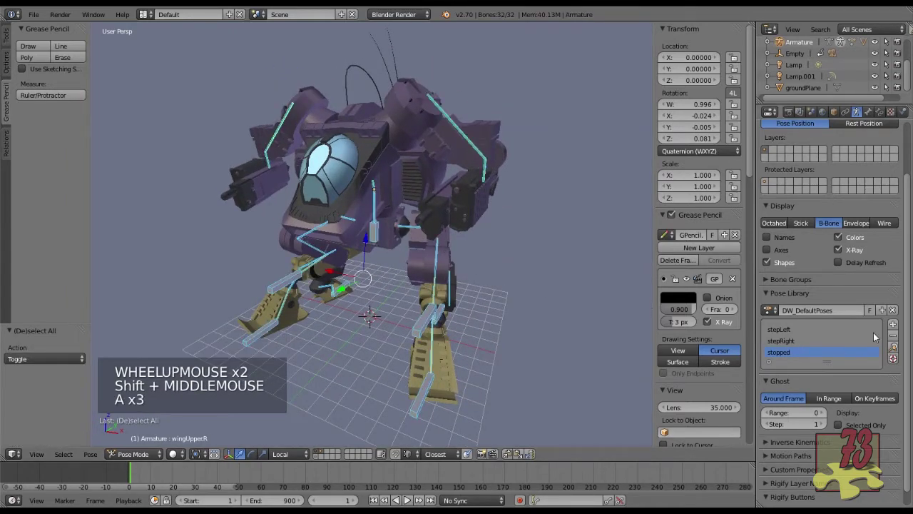
left_click(882, 310)
left_click(837, 324)
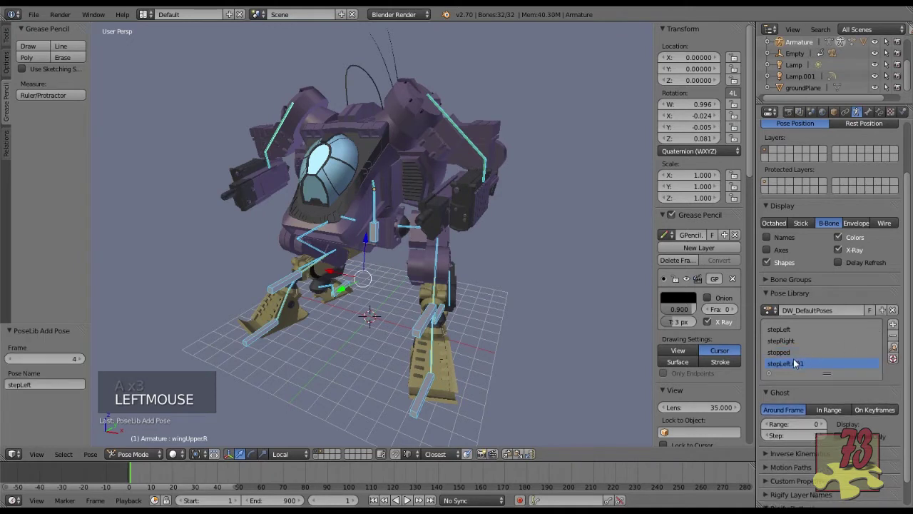
double_click(821, 363)
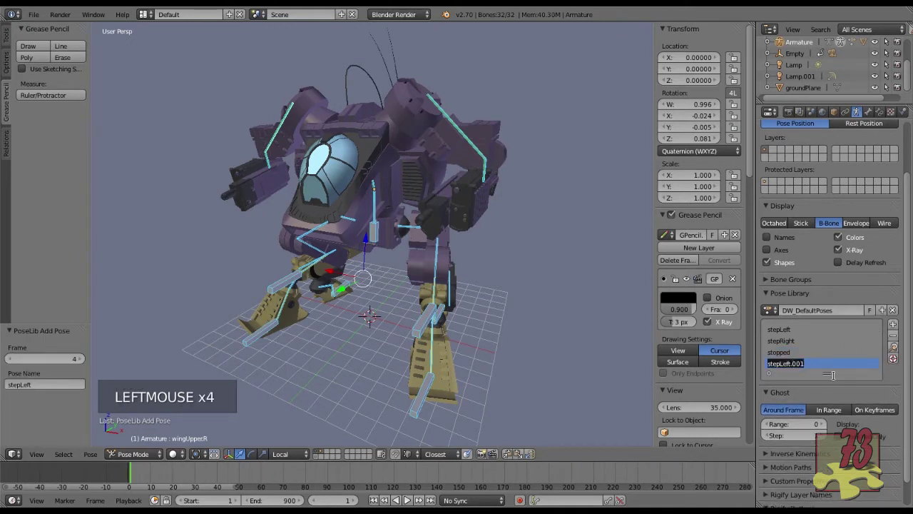
type("powerDown")
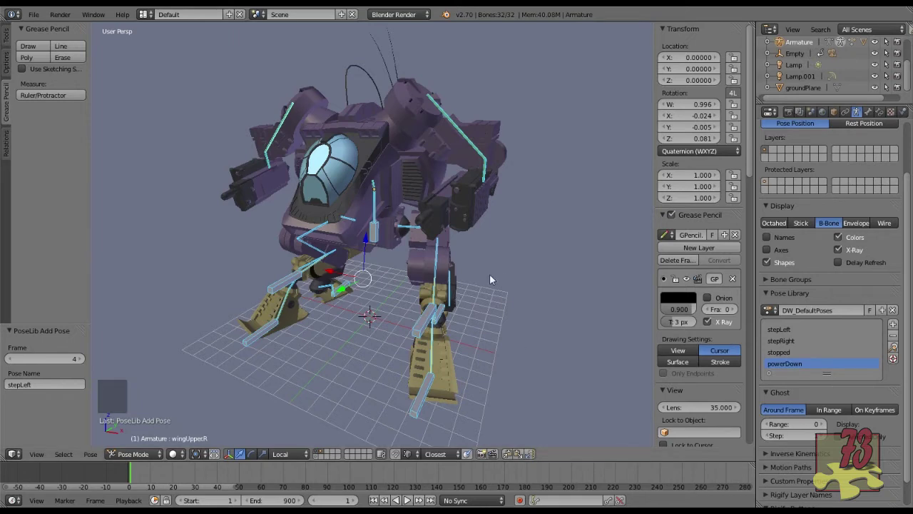
Step: Set the animation's end frame to 60 and insert a LocRot keyframe for all bones at frame 1
scroll(432, 286, "down", 1)
middle_click_drag(431, 271, 413, 245)
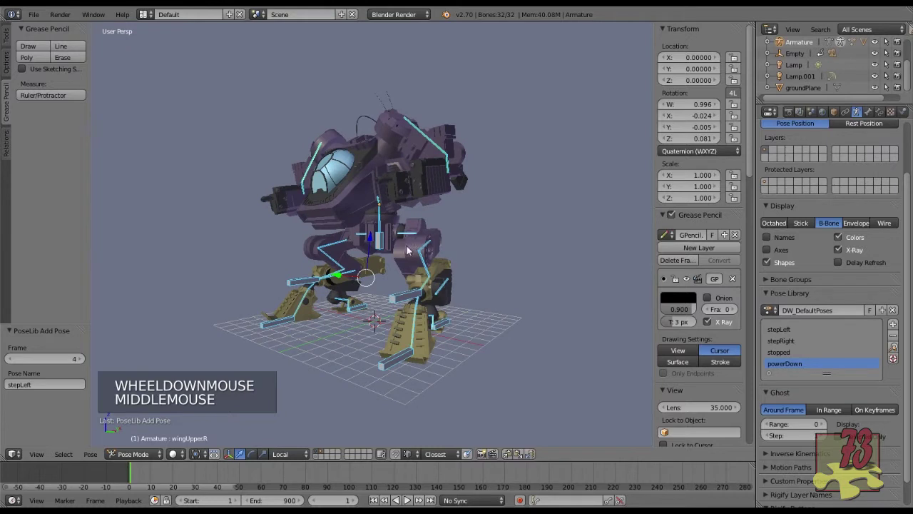
left_click(290, 500)
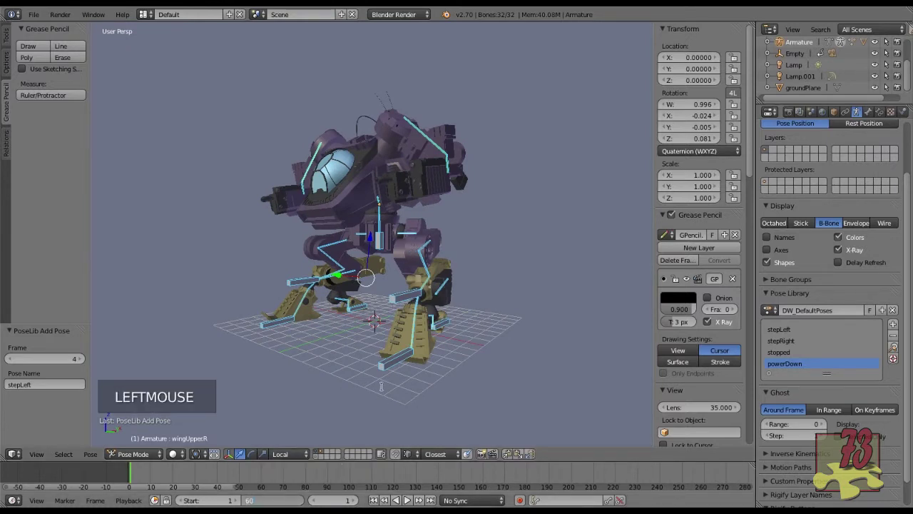
key("Return")
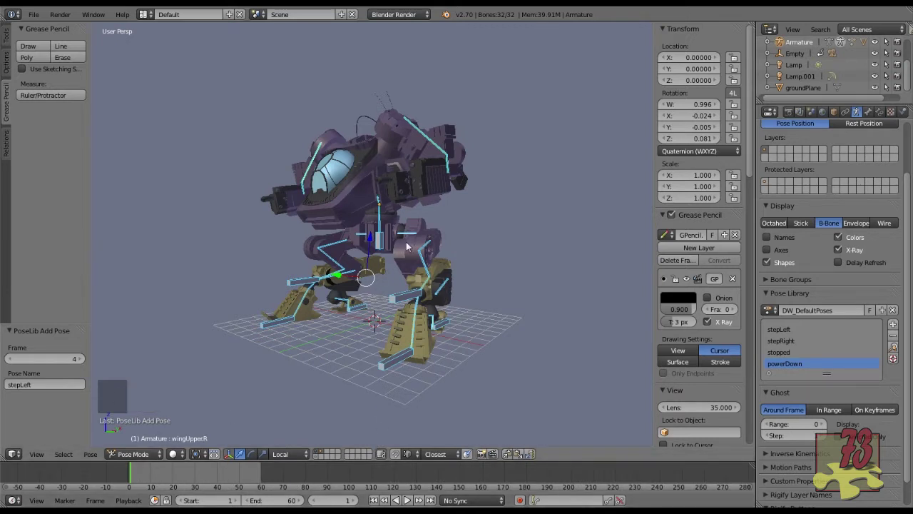
key("i")
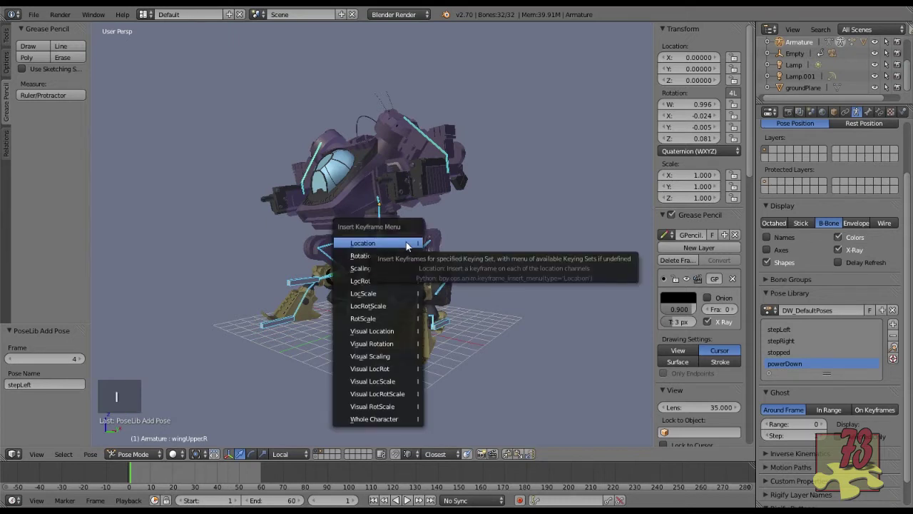
left_click(375, 282)
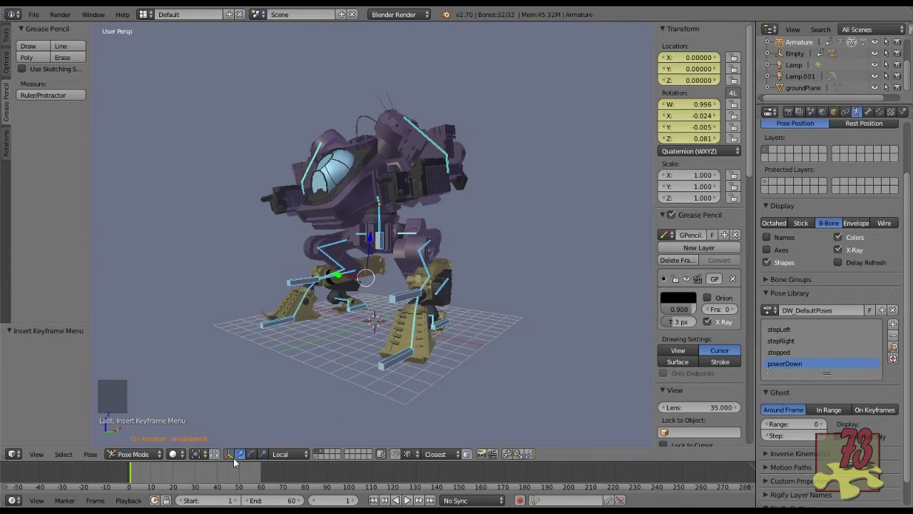
Step: Apply the stopped pose from the library at frame 45 and insert a LocRot keyframe for all bones
left_click(133, 473)
left_click_drag(145, 472, 224, 472)
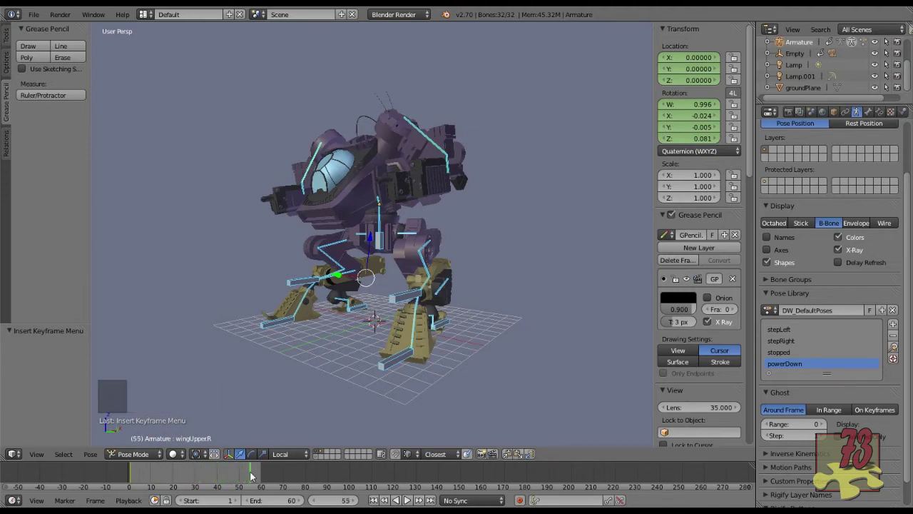
left_click_drag(250, 474, 227, 473)
left_click(785, 352)
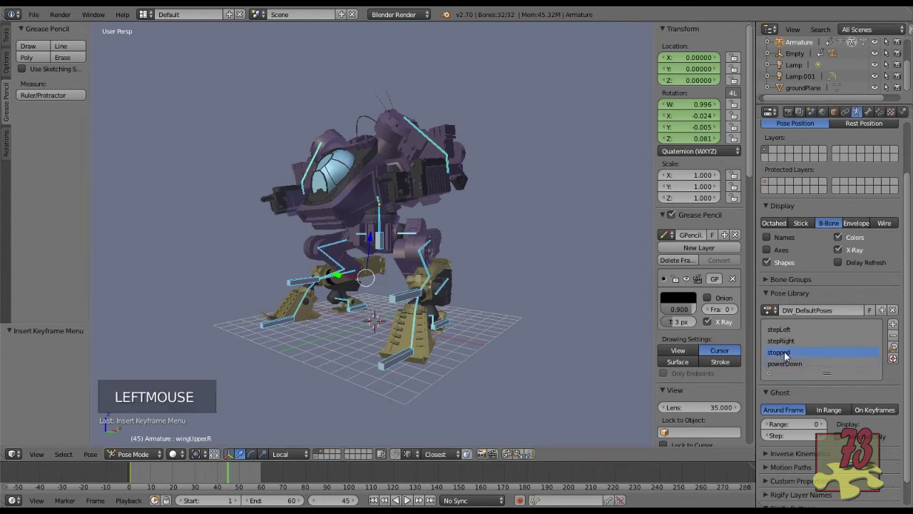
left_click(893, 347)
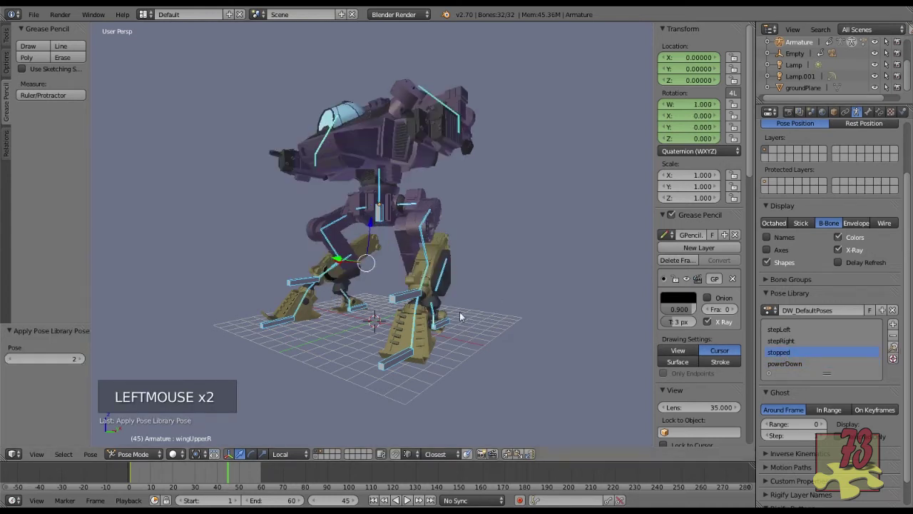
key("i")
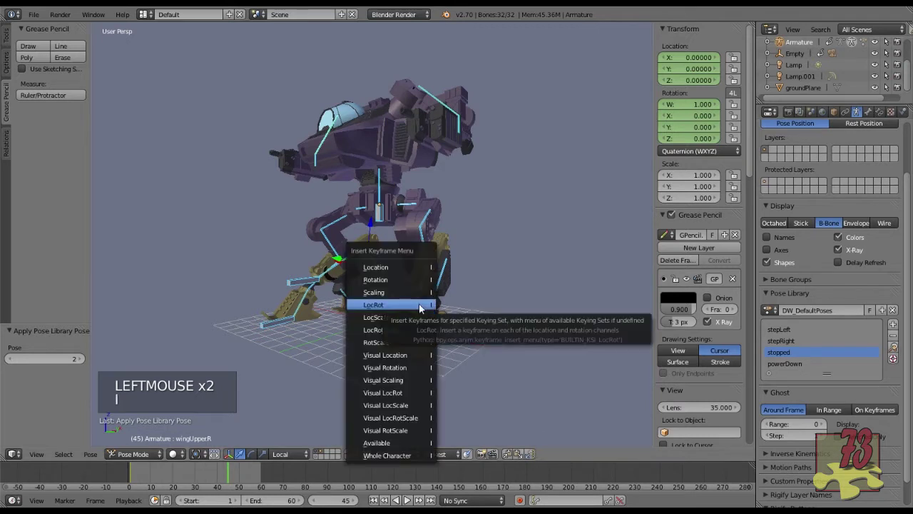
left_click(420, 308)
Step: Play the animation from the first frame to check the transition from powerDown to stopped
key("shift+Left")
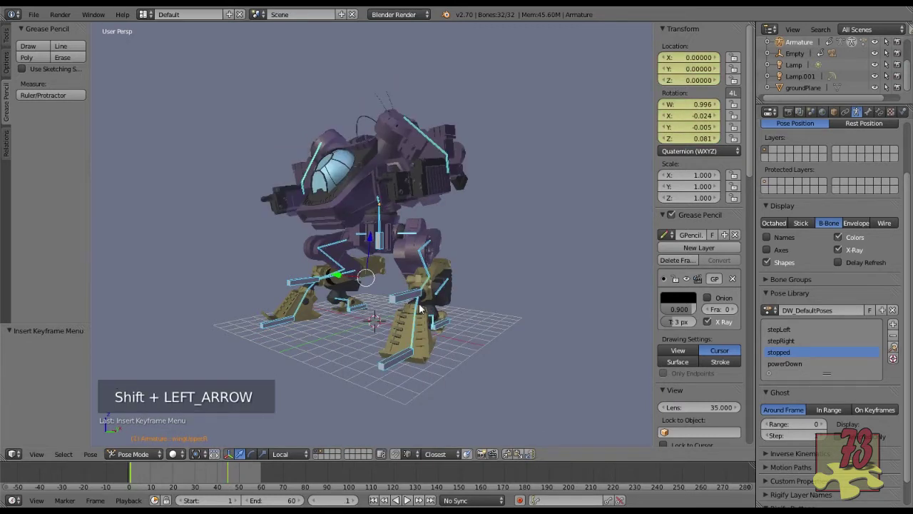
key("alt+a")
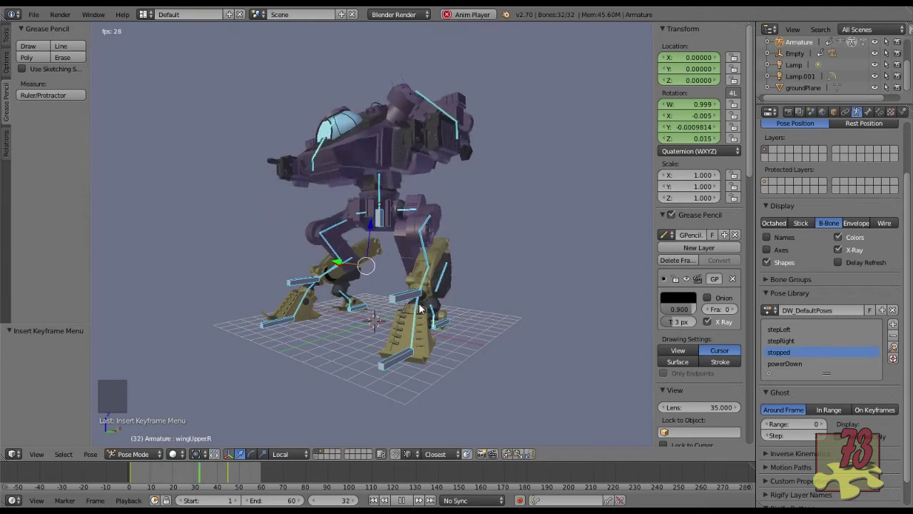
key("Escape")
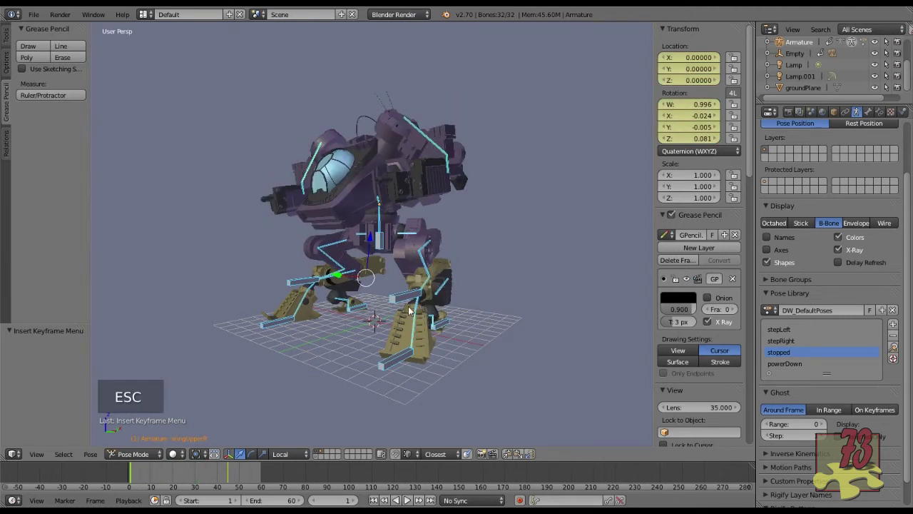
Step: Insert a LocRot keyframe for all bones at frame 60, holding the stopped pose
key("Right")
key("shift+Up")
key("shift+Right")
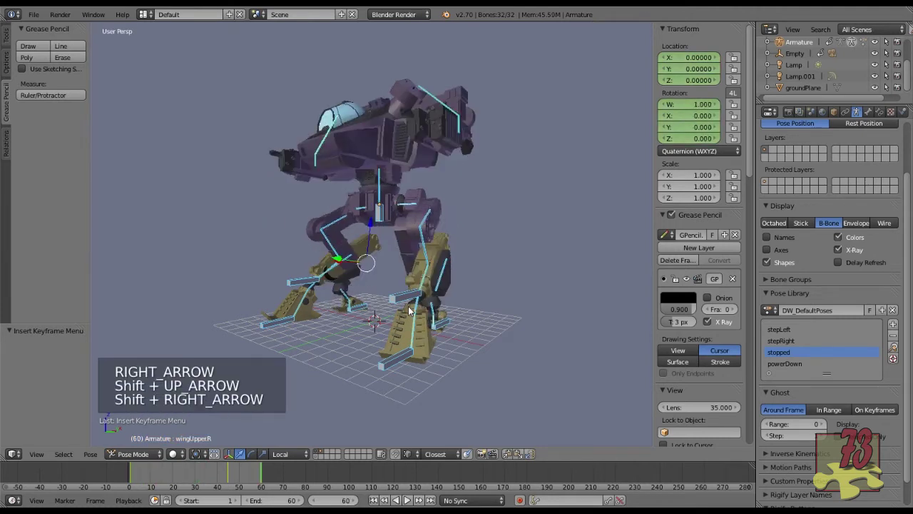
key("i")
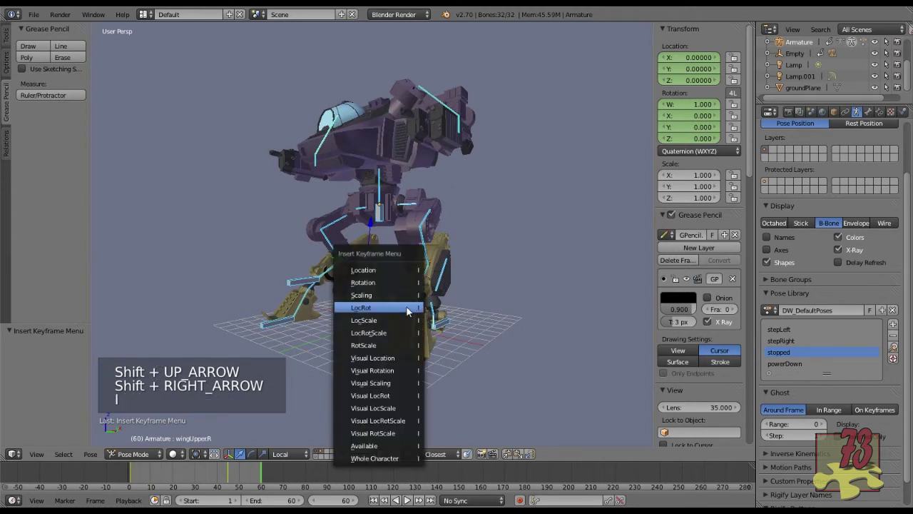
left_click(407, 311)
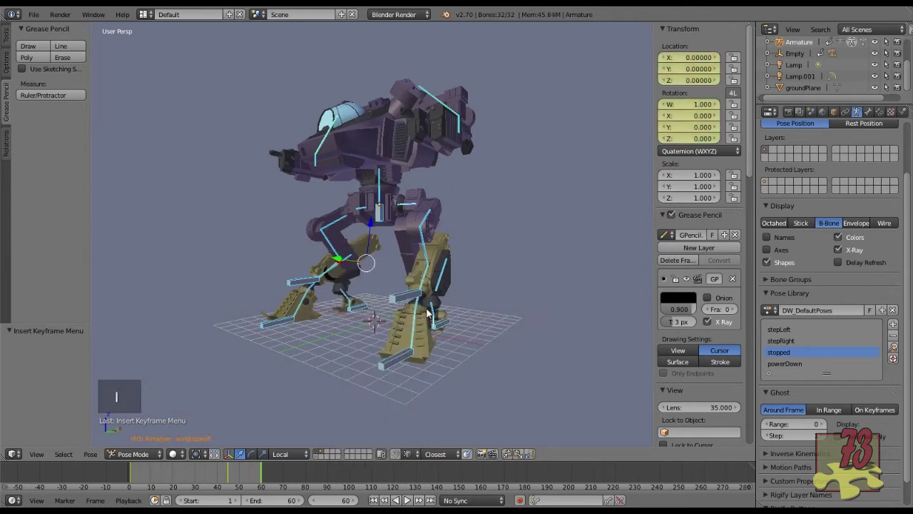
Step: Rotate the torso bone by about 7.64° with trackball rotation at frame 51 and insert a keyframe for it
key("Left")
key("Left")
key("Left")
key("Left")
key("Left")
key("Left")
key("Left")
key("Left")
key("Left")
key("Left")
key("Left")
key("Left")
key("Left")
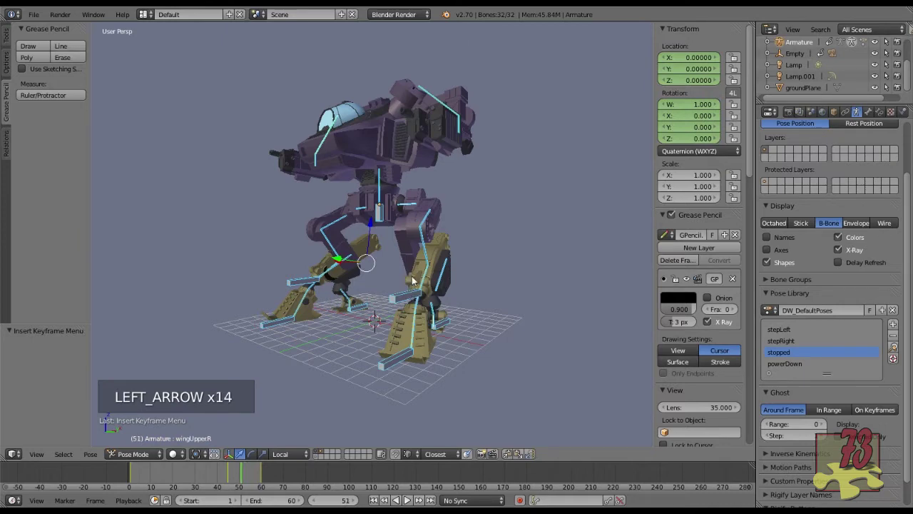
scroll(382, 200, "up", 2)
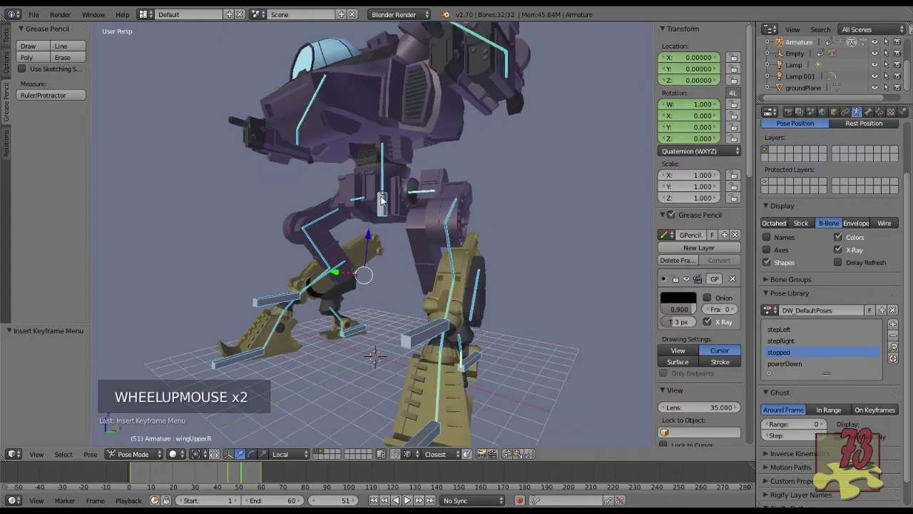
right_click(381, 150)
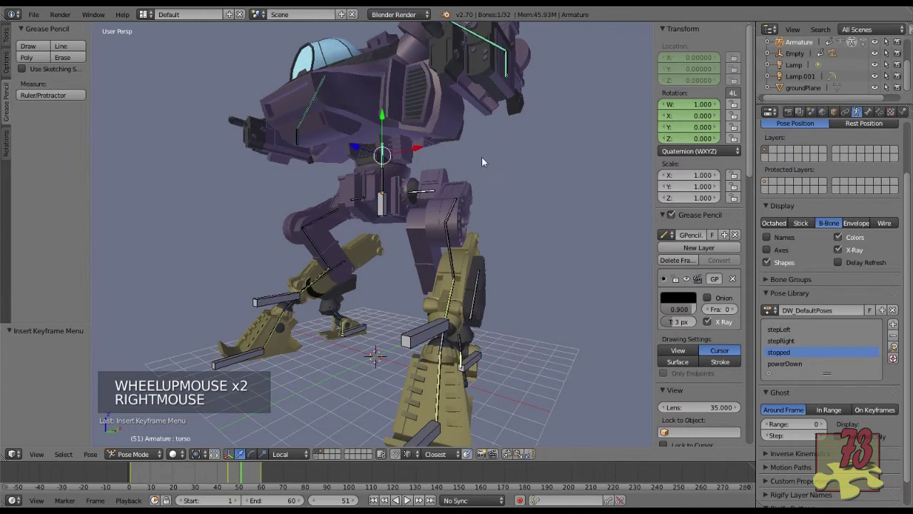
key("r")
key("r")
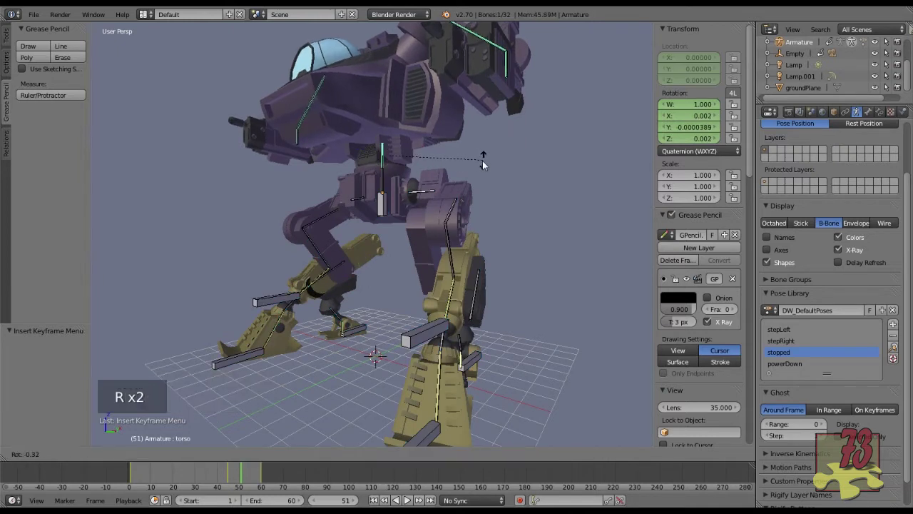
left_click(469, 171)
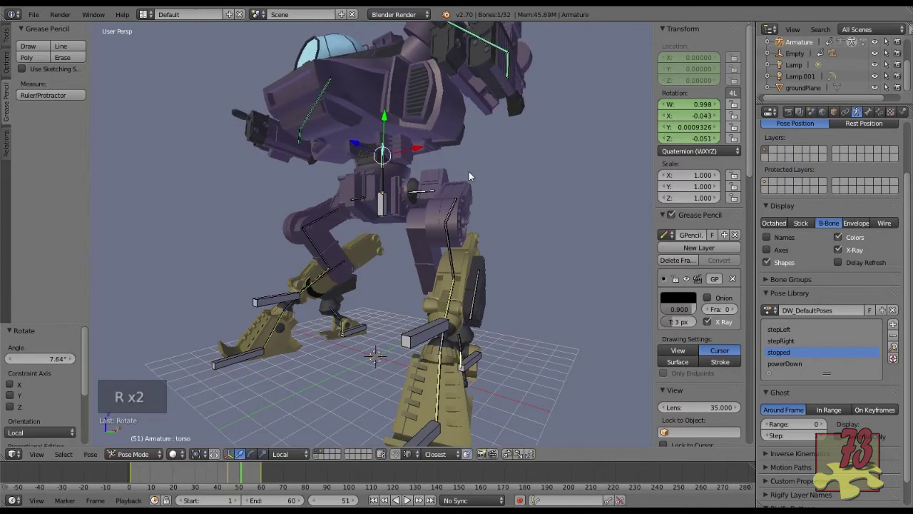
key("i")
left_click(469, 171)
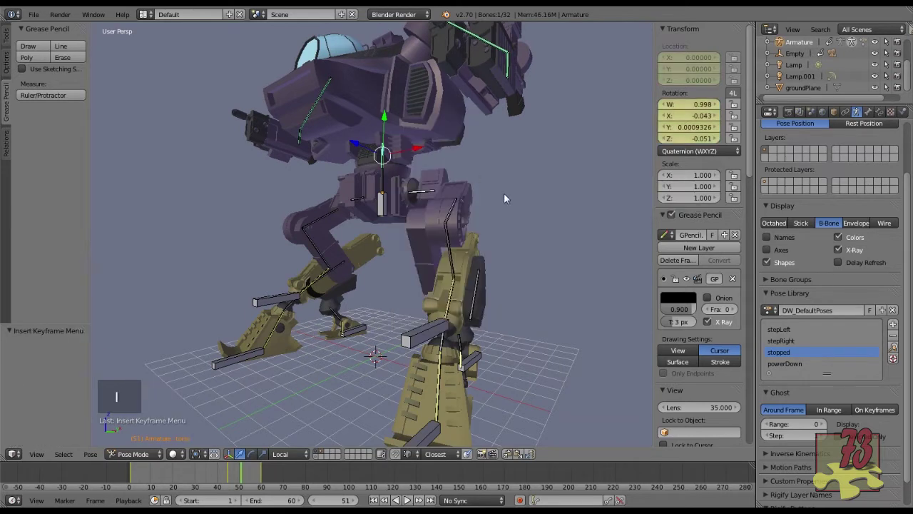
Step: Play the animation to check the torso movement between the stopped keyframes
key("shift+Left")
key("alt+a")
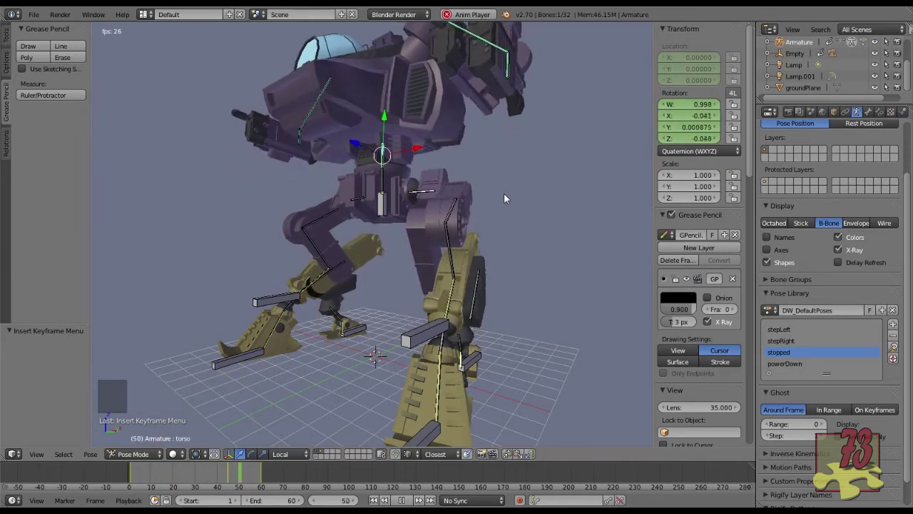
key("Escape")
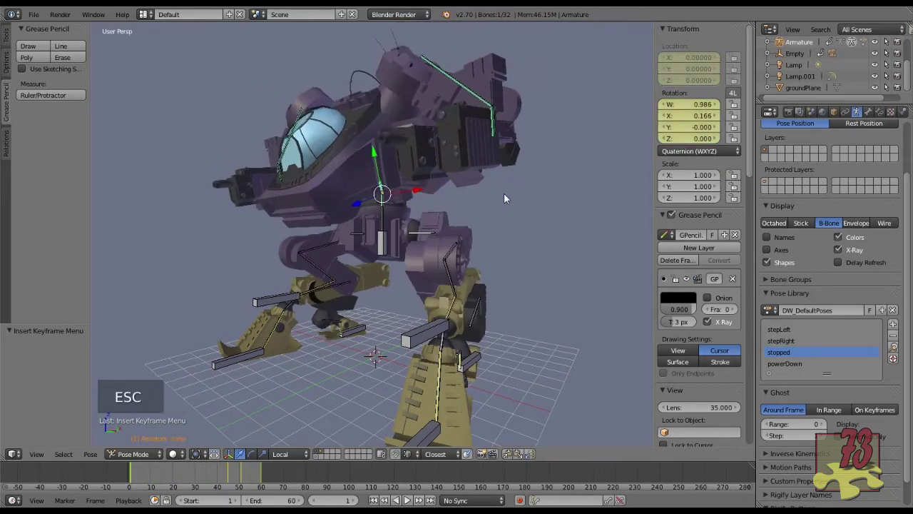
Step: Set the animation's end frame to 90 and play the power-up through with the transform manipulator hidden and all bones deselected
left_click(273, 500)
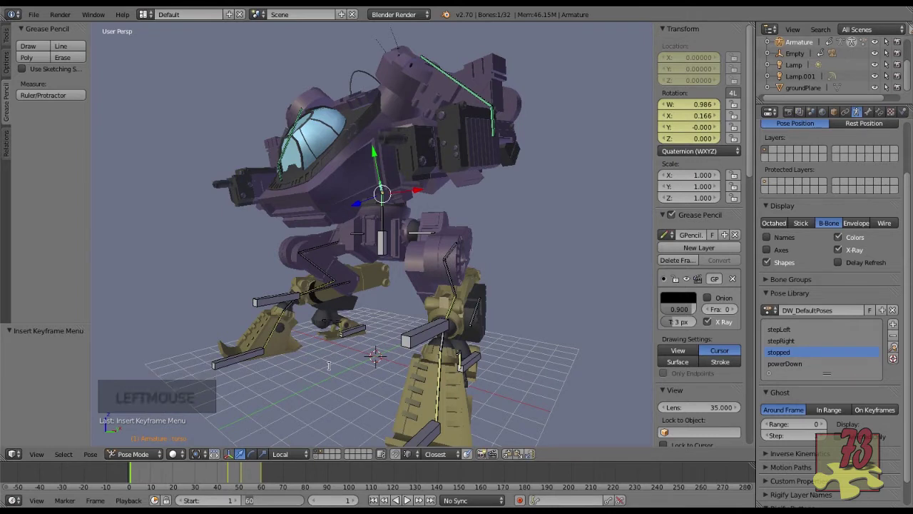
key("Return")
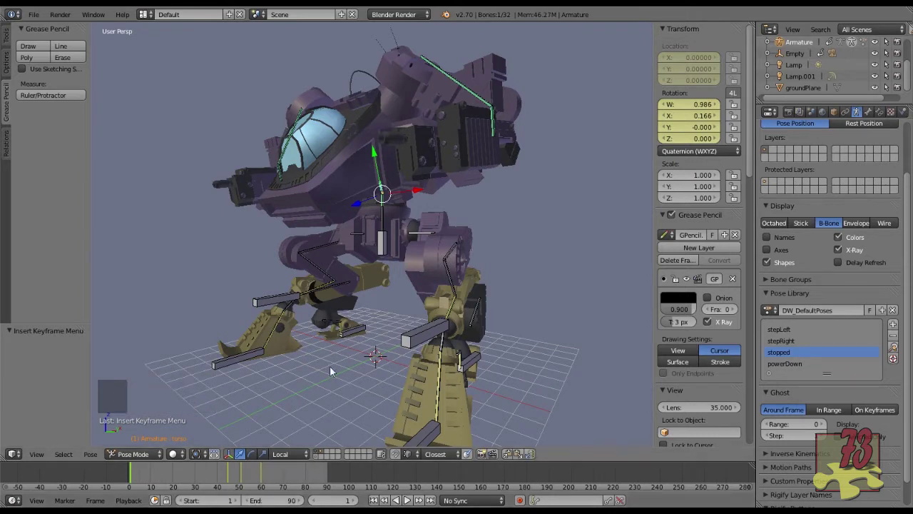
key("alt+a")
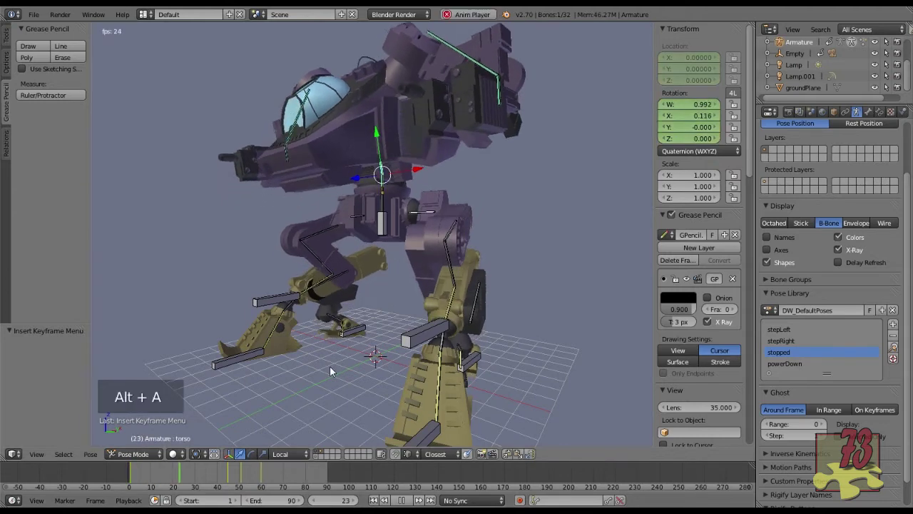
key("ctrl+space")
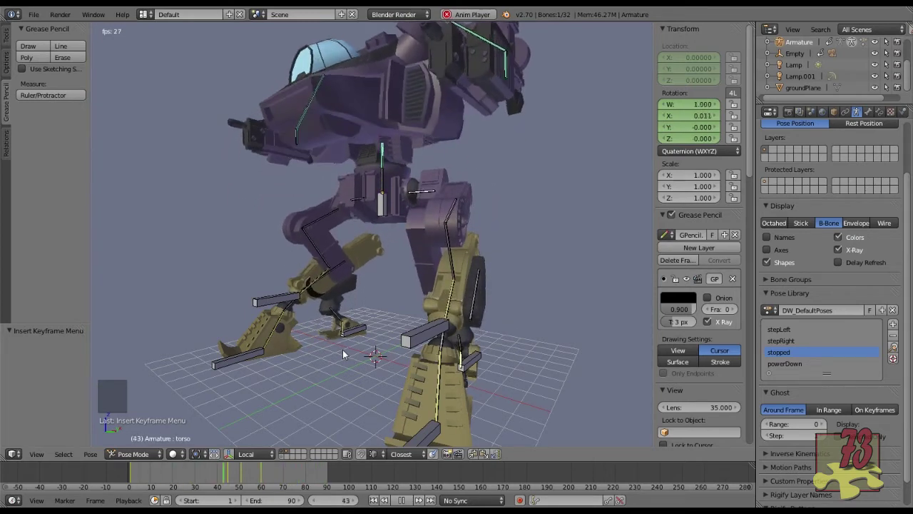
scroll(346, 342, "down", 2)
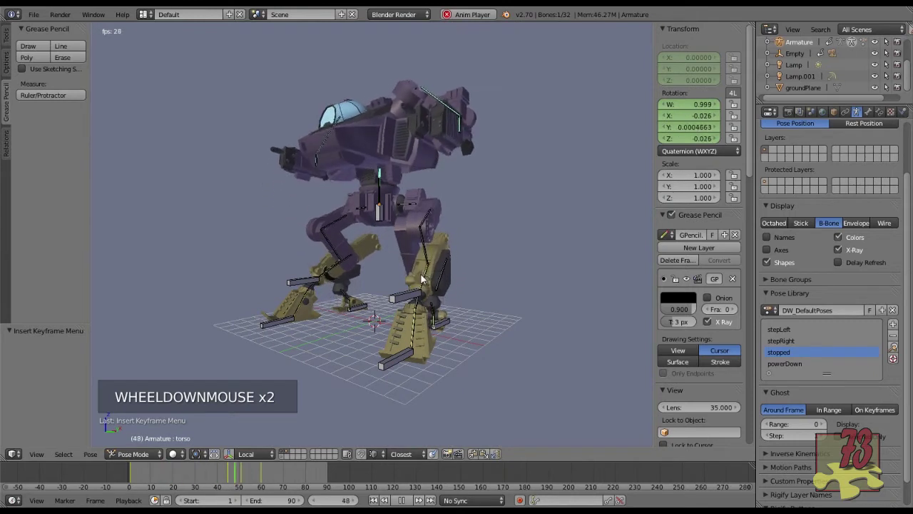
key("a")
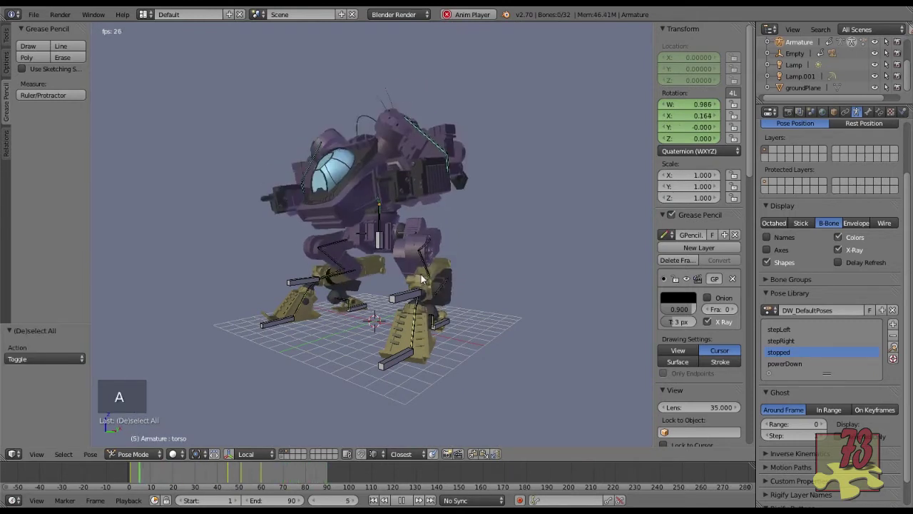
key("Escape")
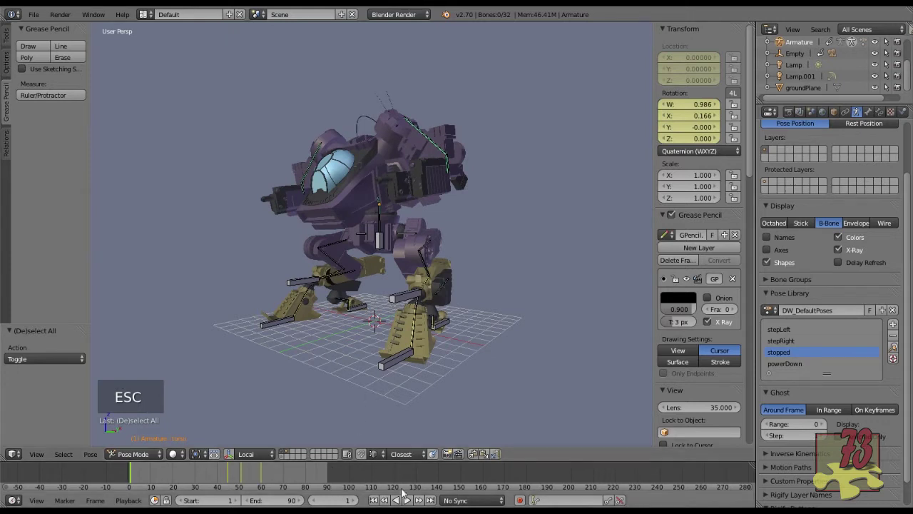
Step: Set the animation's end frame to 150 and move to frame 80
left_click(275, 500)
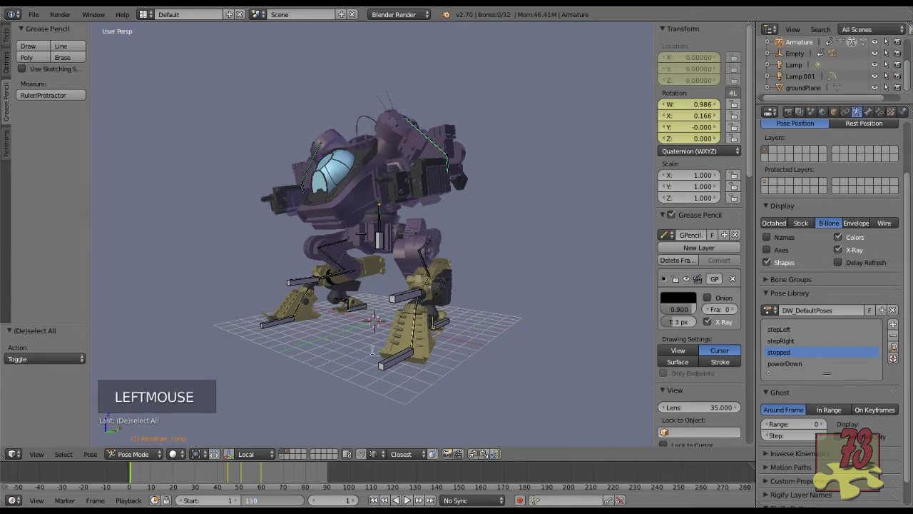
key("Return")
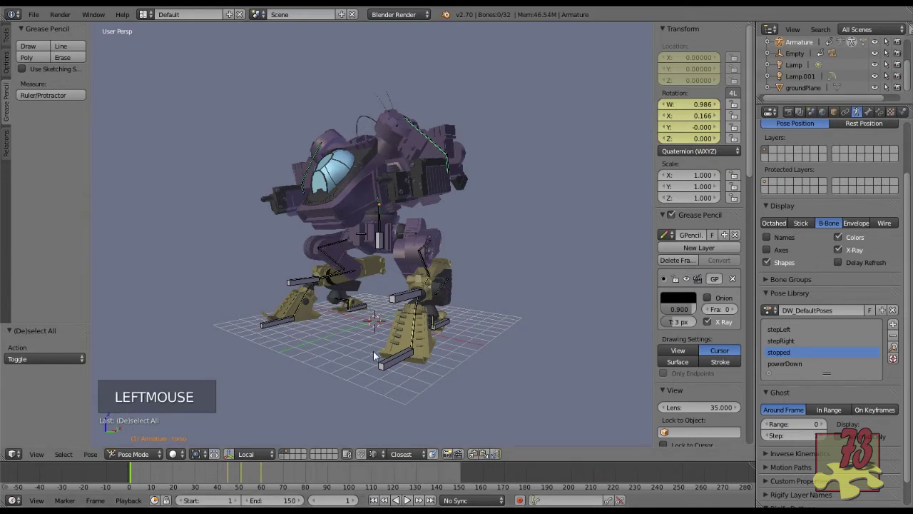
left_click(265, 466)
key("Left")
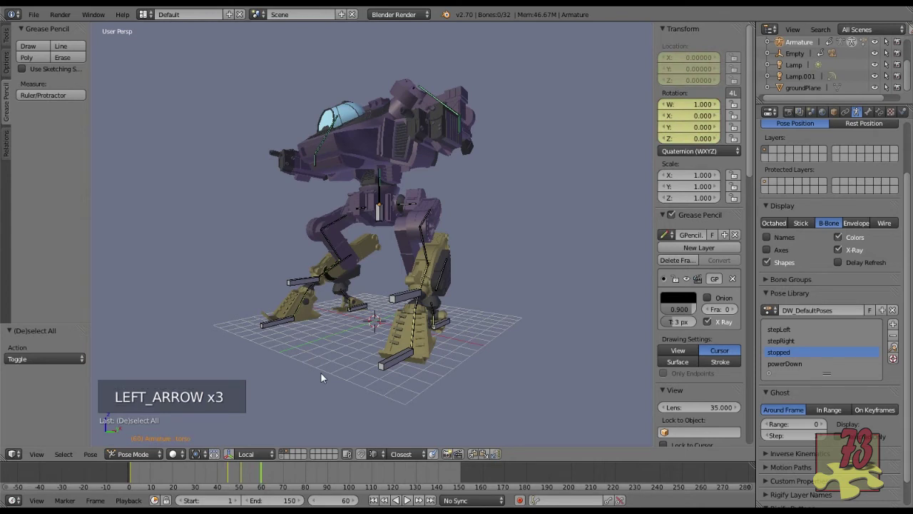
key("shift+Up")
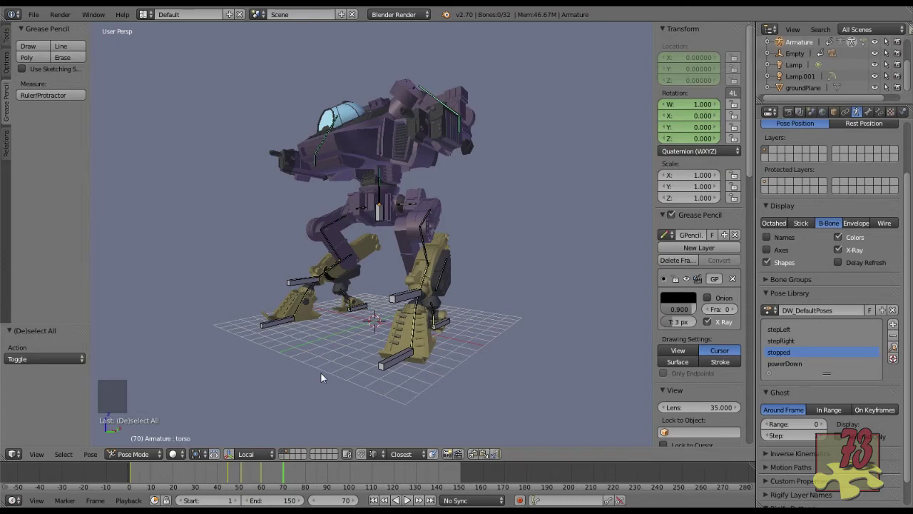
key("shift+Up")
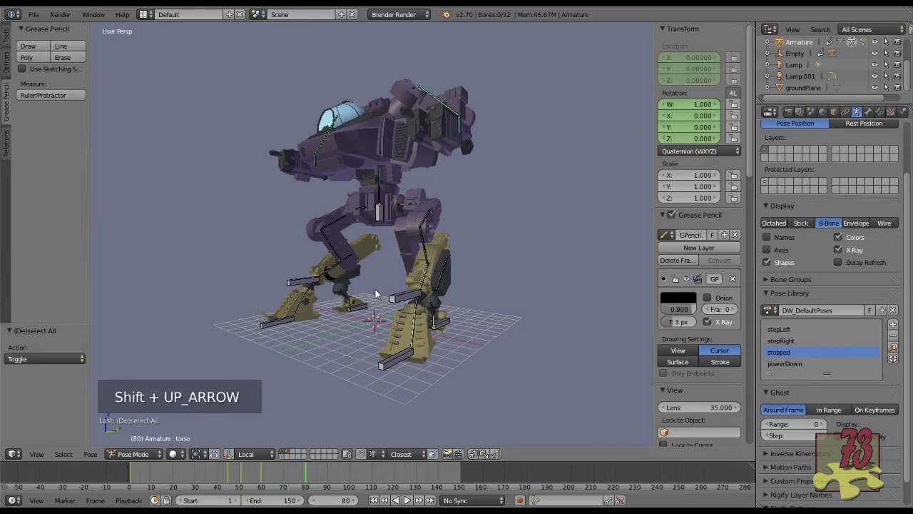
Step: Raise the left leg's three IK control bones about 1.135 and shift the hips about 0.5 toward the right leg and 0.25 up
middle_click_drag(375, 289, 397, 301)
scroll(394, 300, "up", 1)
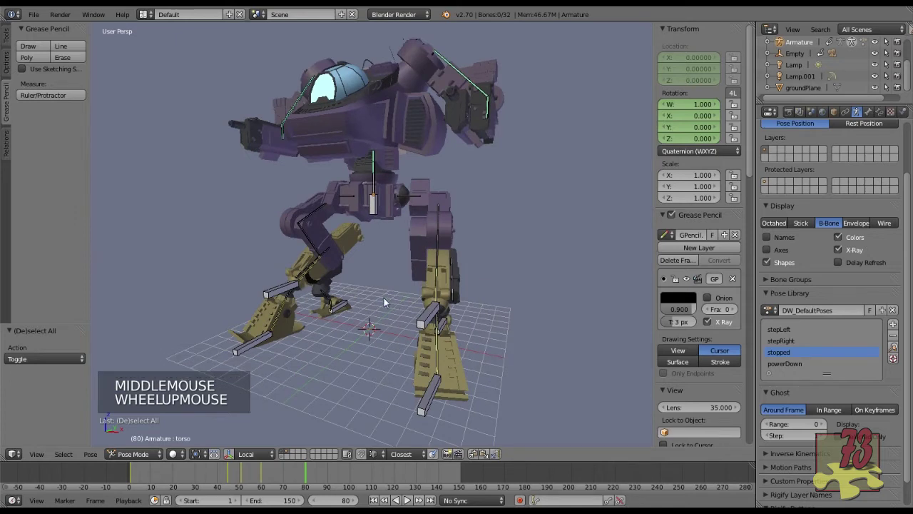
key("KP_1")
scroll(418, 295, "up", 2)
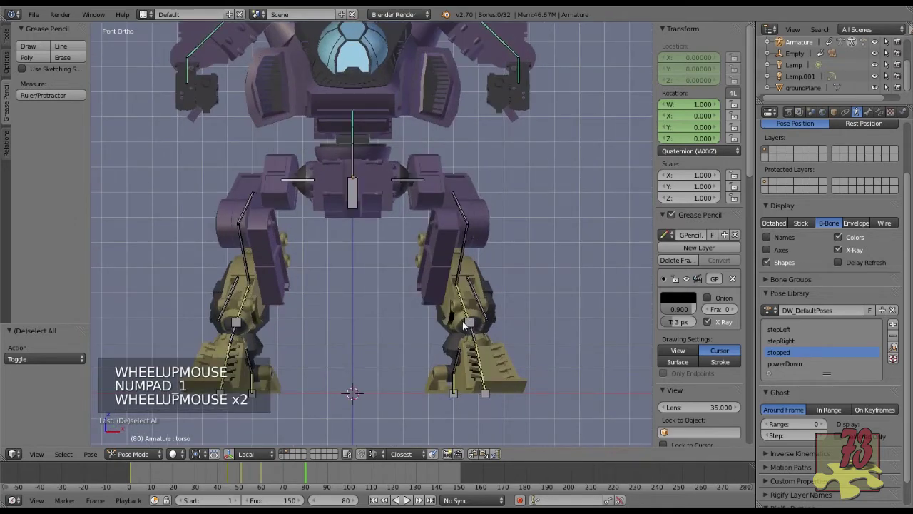
right_click(467, 324)
right_click(487, 395, "shift")
right_click(457, 394, "shift")
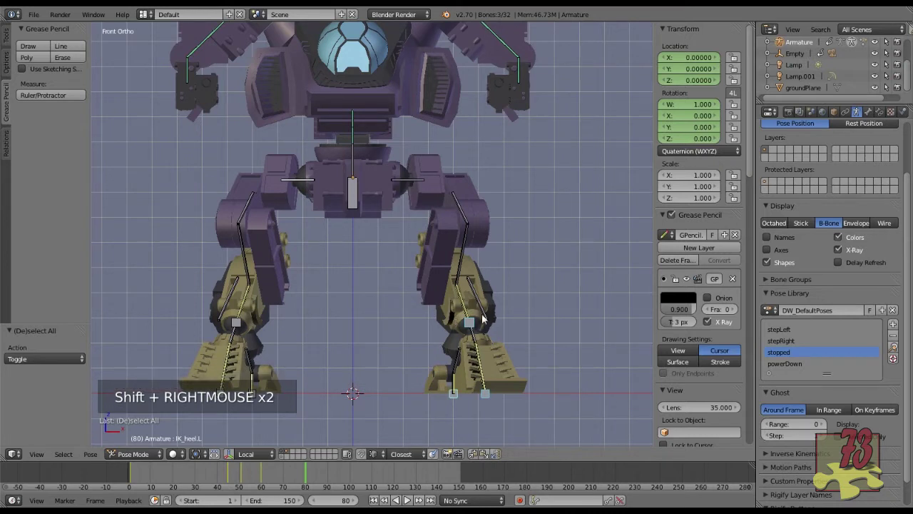
key("ctrl+space")
left_click_drag(471, 318, 471, 291)
right_click(350, 194)
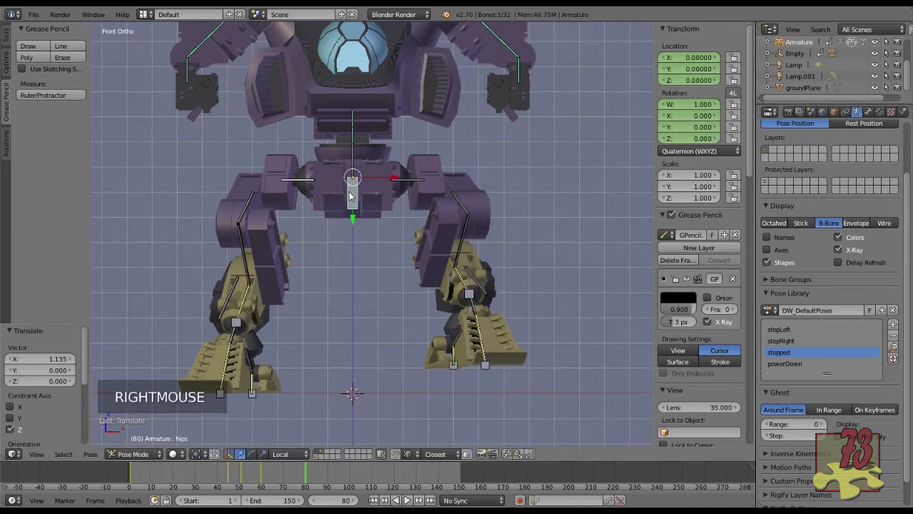
left_click_drag(358, 186, 341, 180)
Step: Lower the left foot and left heel IK bones together by about 0.97
scroll(408, 243, "down", 1)
middle_click_drag(416, 242, 301, 209)
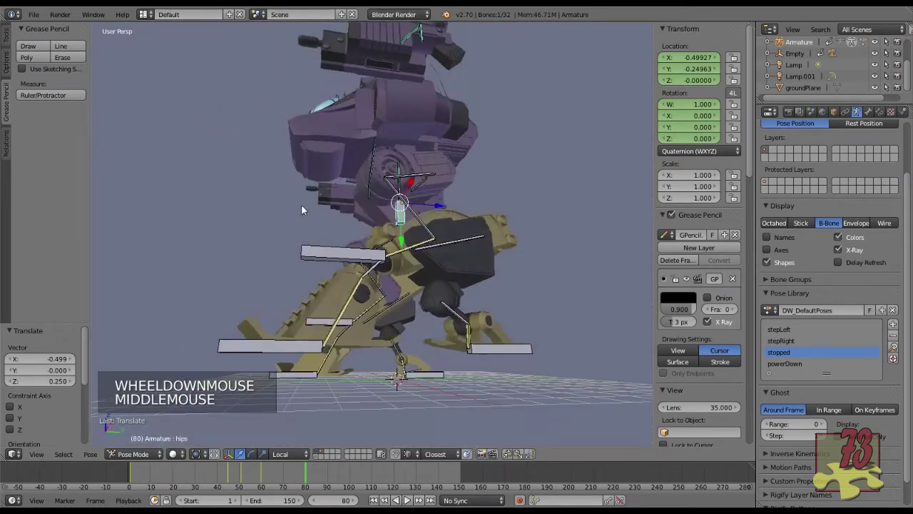
right_click(248, 349)
right_click(485, 348, "shift")
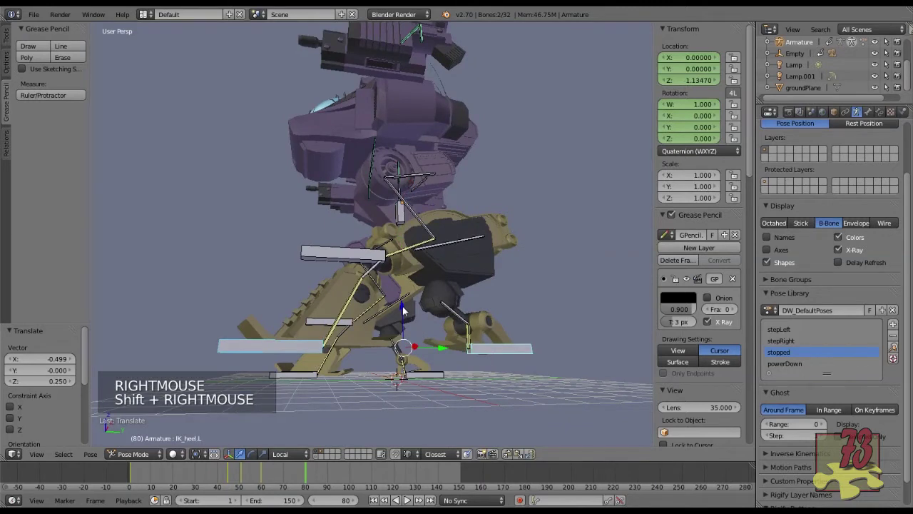
left_click_drag(402, 304, 402, 344)
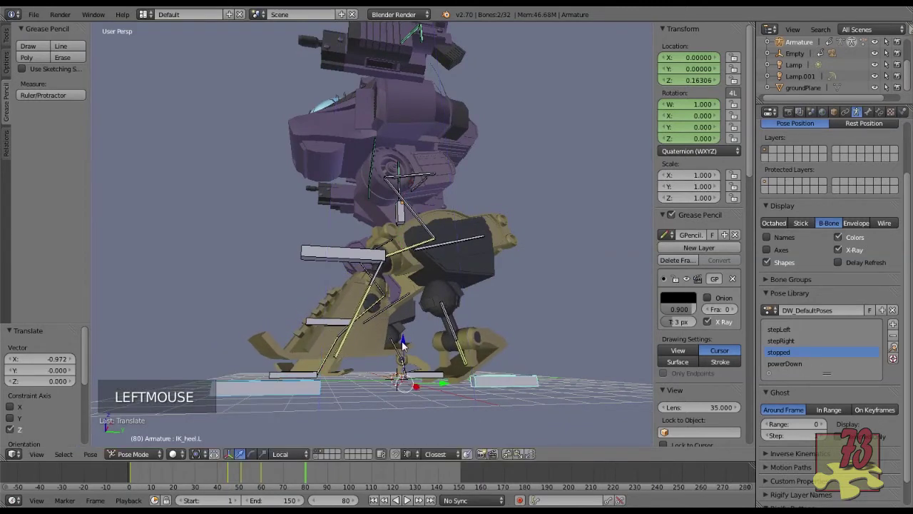
Step: Move the left heel IK bone about 0.69 backward, 1.49 up and 0.10 outward
right_click(528, 384)
left_click_drag(502, 383, 527, 383)
left_click_drag(486, 341, 484, 292)
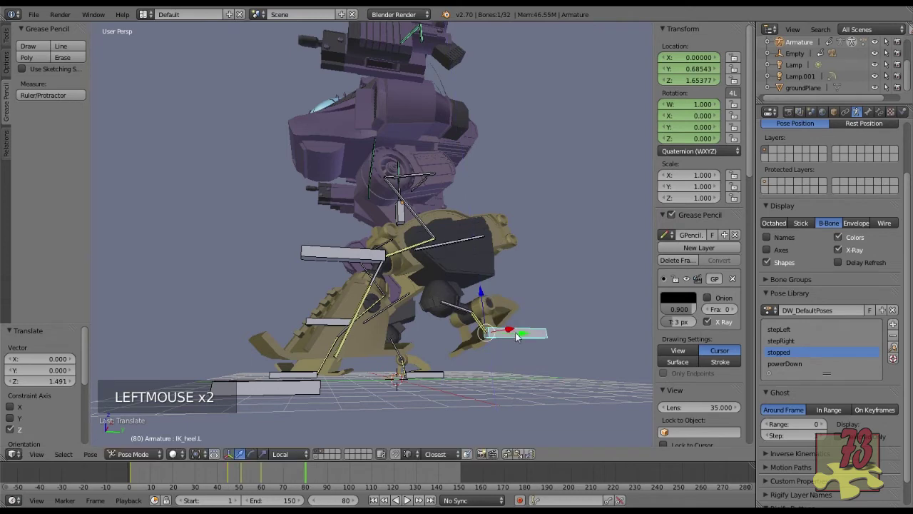
middle_click_drag(518, 337, 468, 361)
middle_click_drag(414, 363, 359, 355)
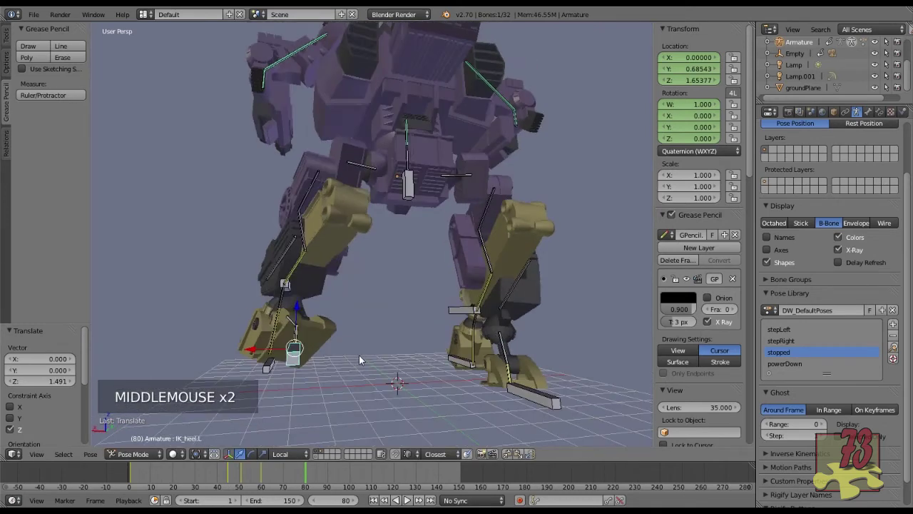
middle_click_drag(281, 361, 252, 371)
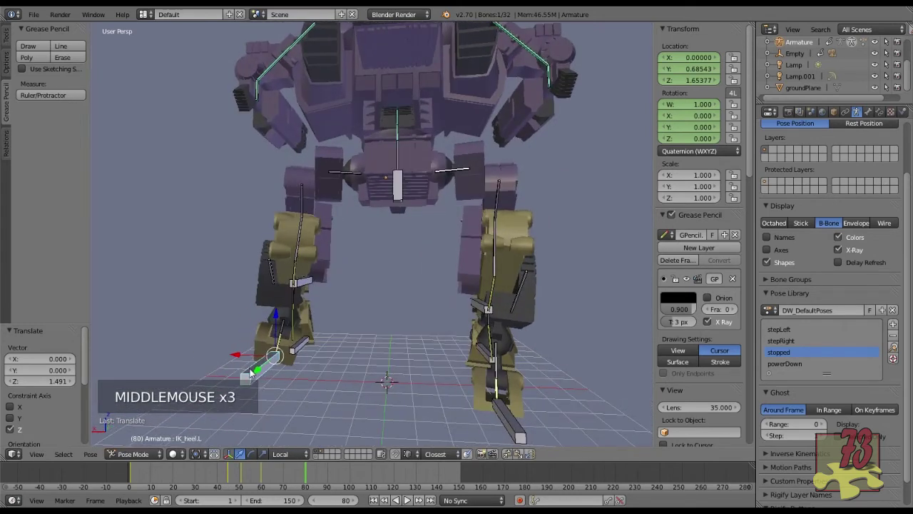
left_click_drag(246, 356, 232, 357)
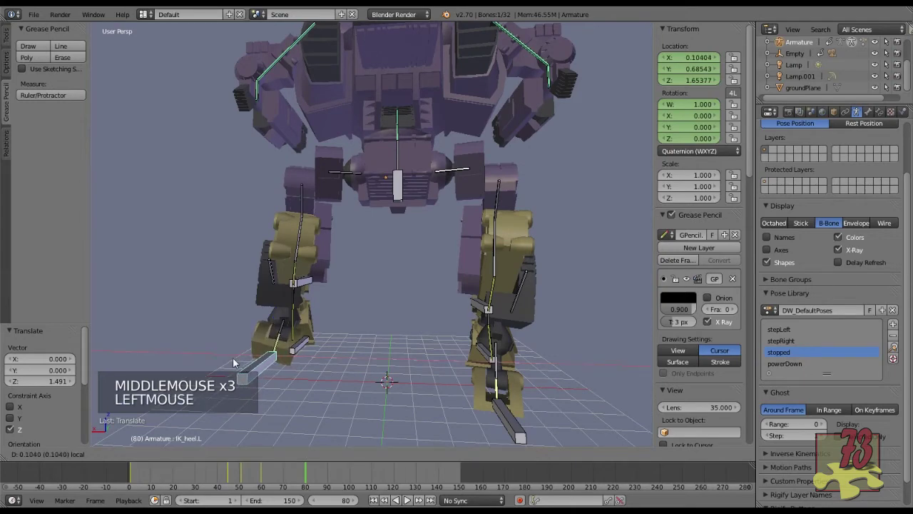
Step: Move the left foot IK bone about 0.59 backward
middle_click_drag(232, 356, 288, 405)
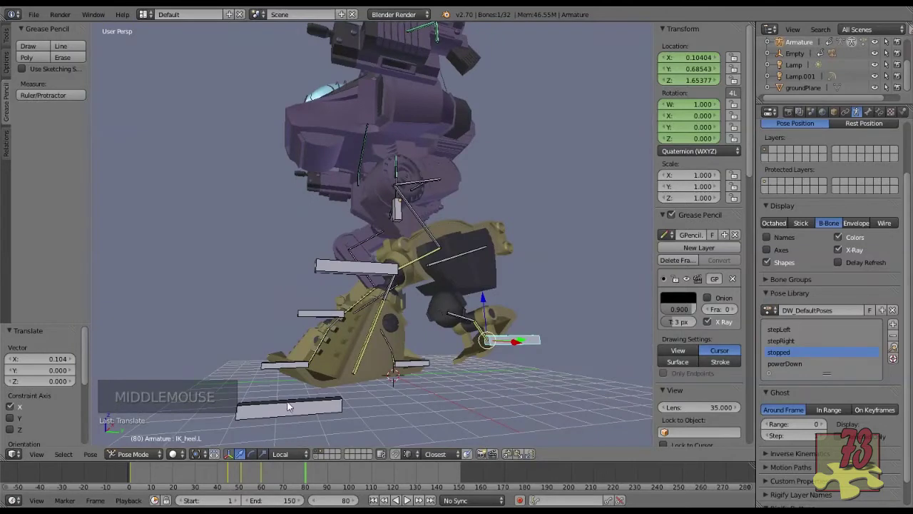
right_click(288, 406)
left_click_drag(303, 411, 325, 411)
middle_click_drag(324, 411, 413, 360)
Step: Insert a LocRot keyframe for all bones at frame 80
scroll(418, 366, "down", 1)
key("a")
key("a")
key("a")
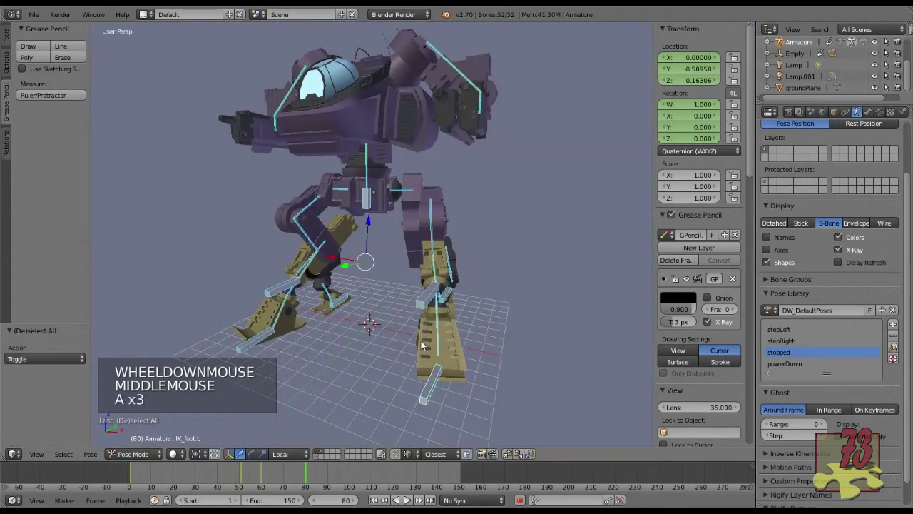
key("i")
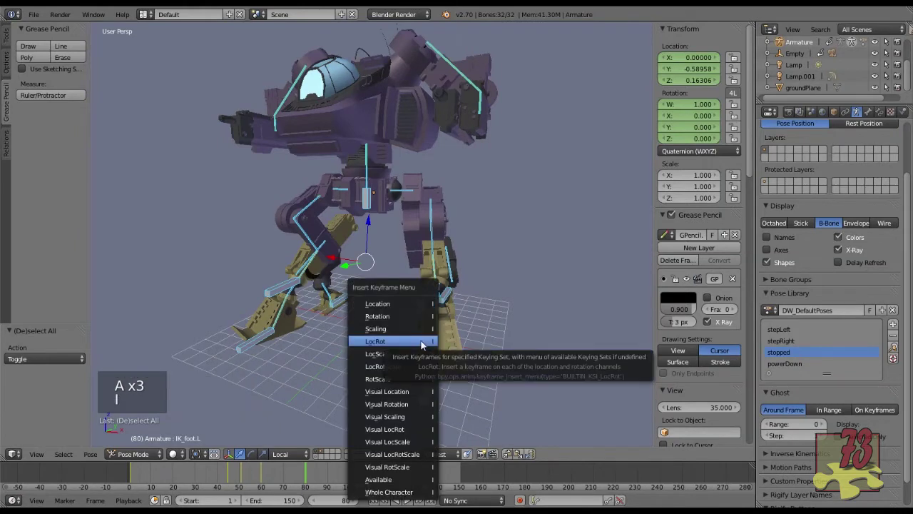
left_click(421, 342)
Step: Return to frame 60 and copy the pose of all bones
scroll(421, 341, "down", 1)
middle_click_drag(420, 340, 448, 317, "shift")
key("Left")
key("Left")
key("Left")
key("Left")
key("Left")
key("Left")
key("Left")
key("Left")
key("Left")
key("Left")
key("Left")
key("Left")
key("Left")
key("Left")
key("Left")
key("Left")
key("Left")
key("Left")
key("Left")
key("Left")
key("Left")
key("Left")
key("Left")
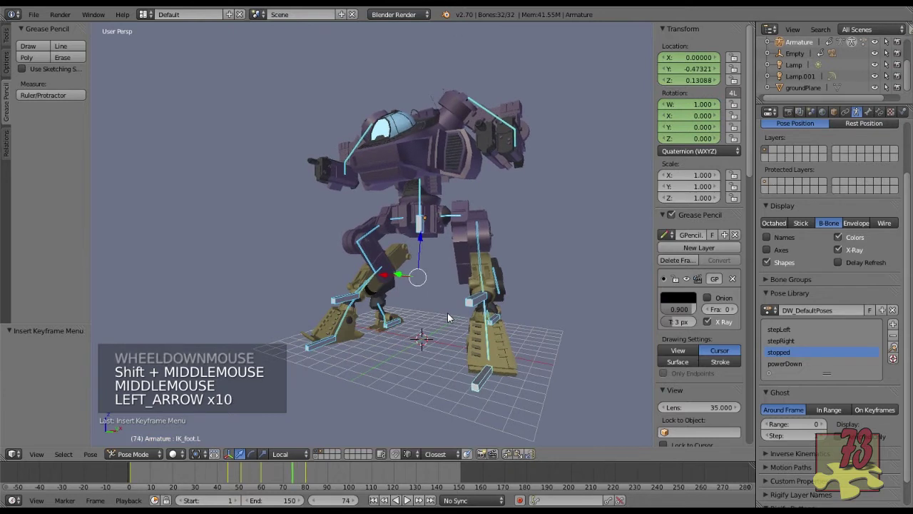
key("Right")
key("Right")
key("Right")
key("Right")
key("Right")
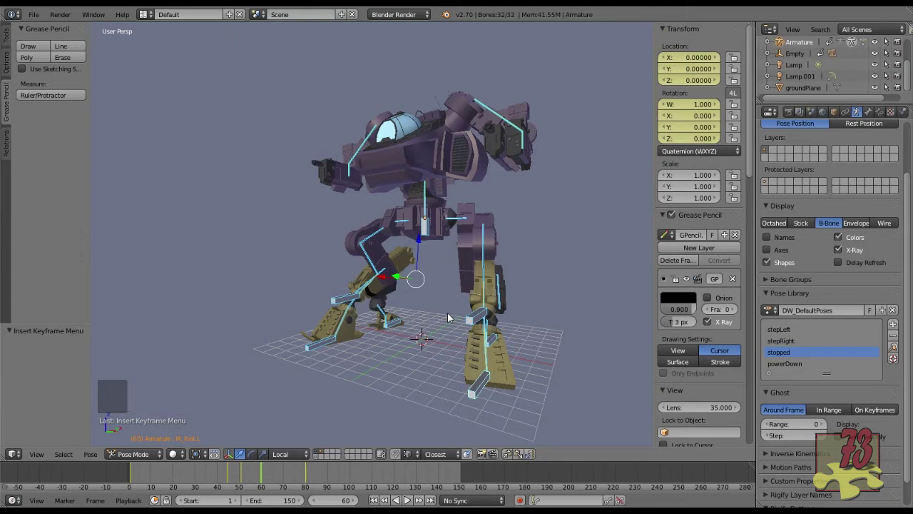
key("ctrl+c")
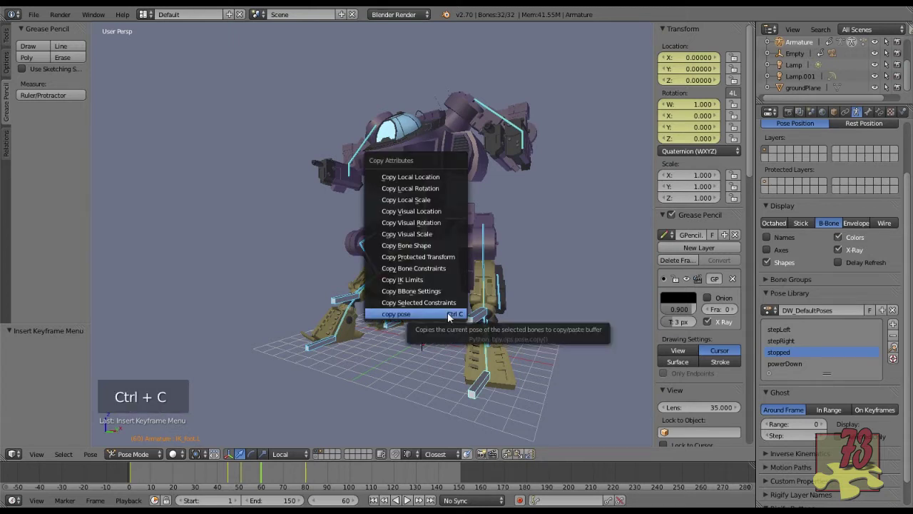
Step: Copy the pose of all selected bones at frame 60 and paste it at frame 90
left_click(448, 312)
key("Up")
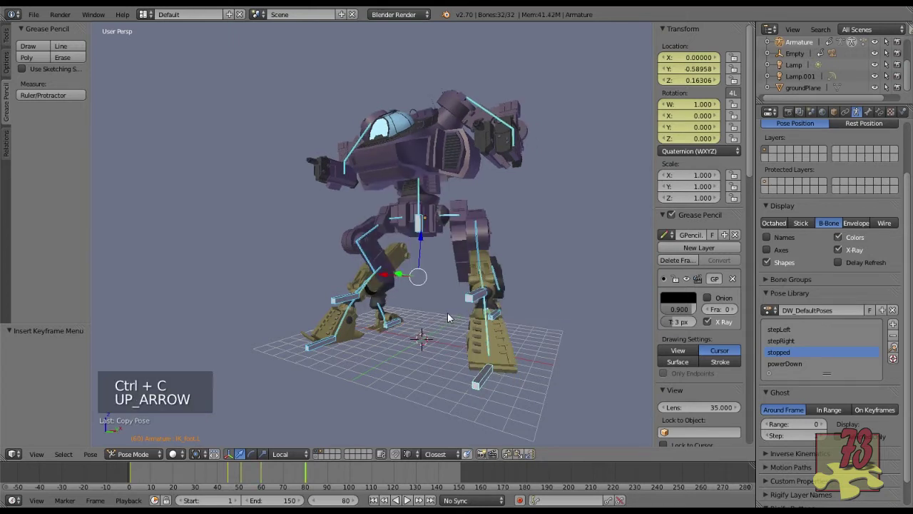
key("Right")
key("Right")
key("Right")
key("Right")
key("Right")
key("Right")
key("Right")
key("Right")
key("Right")
key("Right")
key("Right")
key("Right")
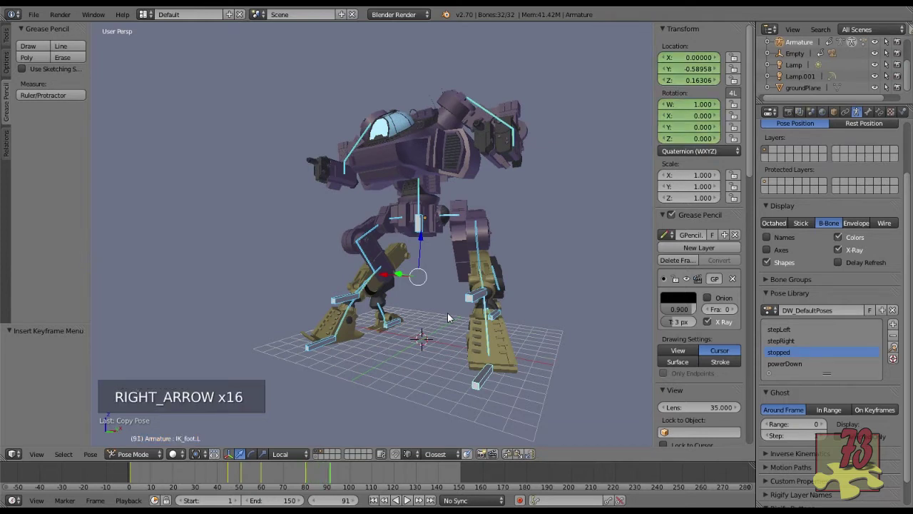
key("Left")
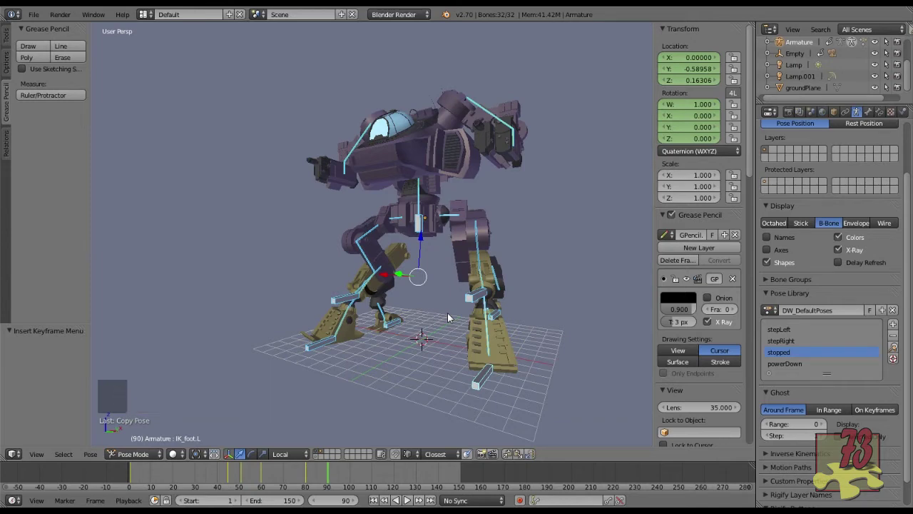
key("ctrl+v")
middle_click_drag(448, 313, 378, 308)
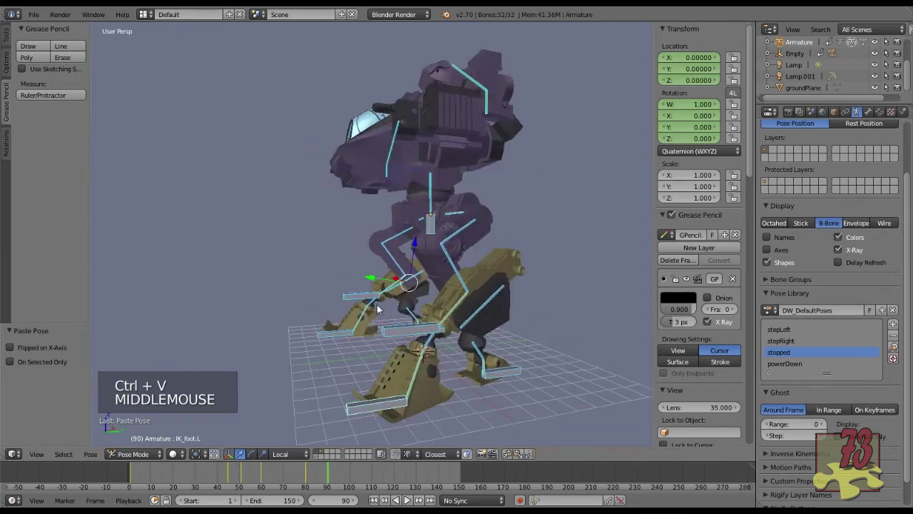
Step: Insert location and rotation keyframes for all selected bones at frame 90
key("i")
key("i")
left_click(378, 309)
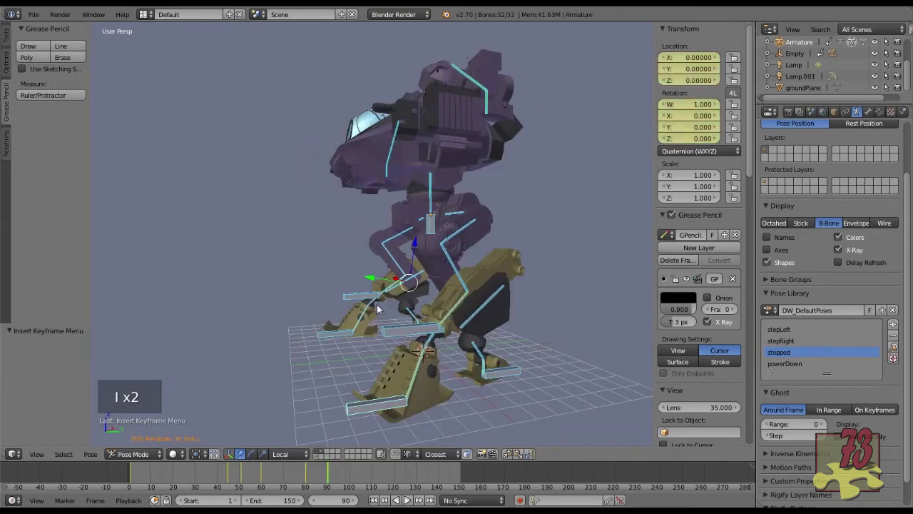
Step: Scrub back and forth through the frames around 60 to 97 to examine the stepping motion, ending at frame 80
key("Left")
key("Left")
key("Left")
key("Left")
key("Left")
key("Left")
key("Left")
key("Left")
key("Left")
key("Left")
key("Left")
key("Left")
key("Left")
key("Left")
key("Left")
key("Left")
key("Left")
key("Left")
key("Left")
key("Left")
key("Left")
key("Left")
key("Left")
key("Left")
key("Left")
key("Left")
key("Right")
key("Right")
key("Right")
key("Right")
key("Right")
key("Right")
key("Right")
key("Right")
key("Right")
key("Right")
key("Right")
key("Right")
key("Right")
key("Right")
key("Right")
key("Right")
key("Right")
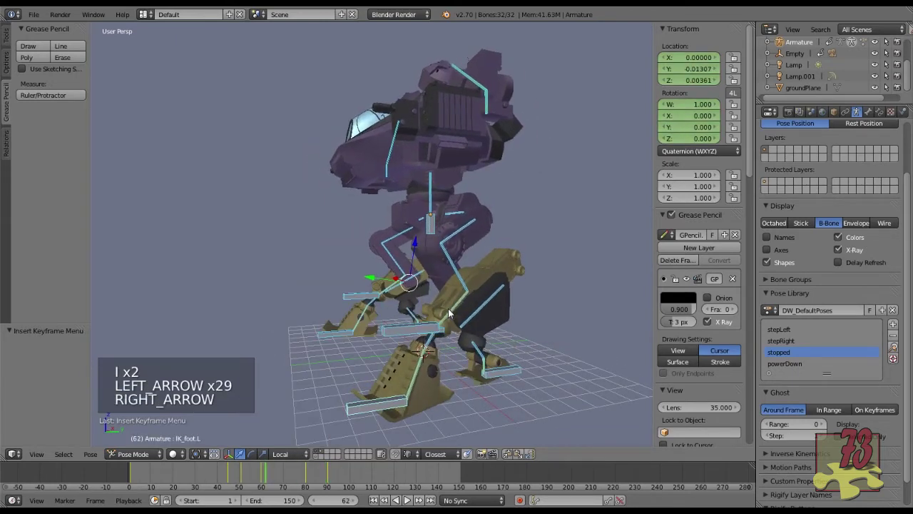
key("Right")
key("Right")
key("Right")
key("Right")
key("Right")
key("Right")
key("Right")
key("Right")
key("Right")
key("Right")
key("Right")
key("Right")
key("Right")
key("Right")
key("Right")
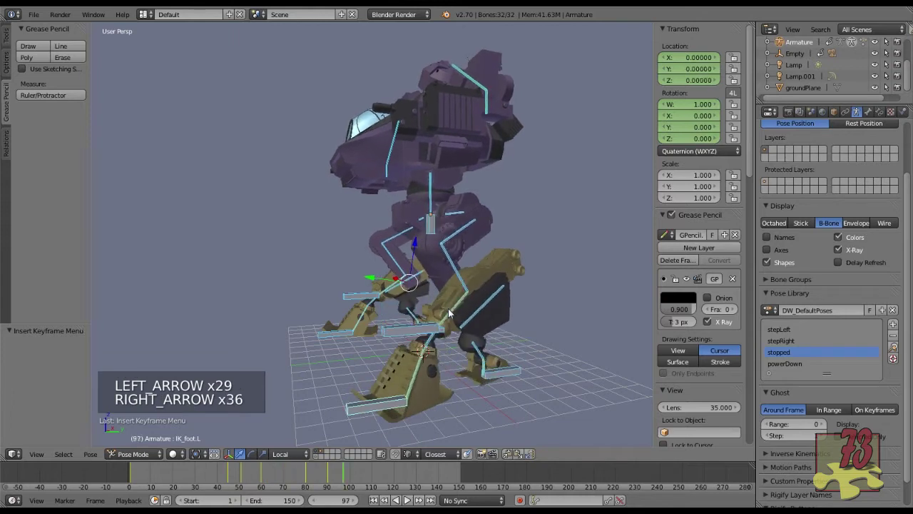
key("Left")
key("Left")
key("Left")
key("Left")
key("Left")
key("Left")
key("Left")
key("Left")
key("Left")
key("Left")
key("Left")
key("Left")
key("Left")
key("Left")
key("Left")
key("Left")
key("Left")
key("Left")
key("Left")
key("Right")
key("Right")
key("Right")
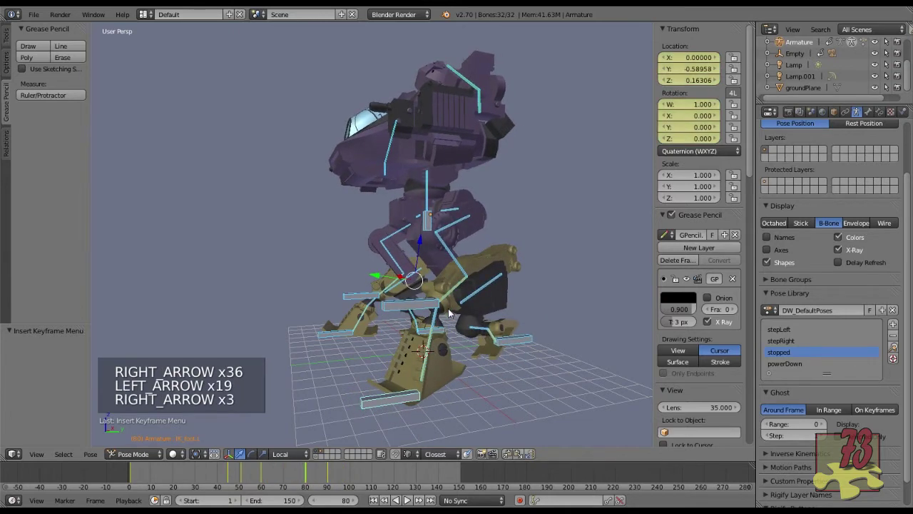
Step: Copy the pose of all selected bones at frame 80
middle_click_drag(442, 297, 499, 295)
key("ctrl+c")
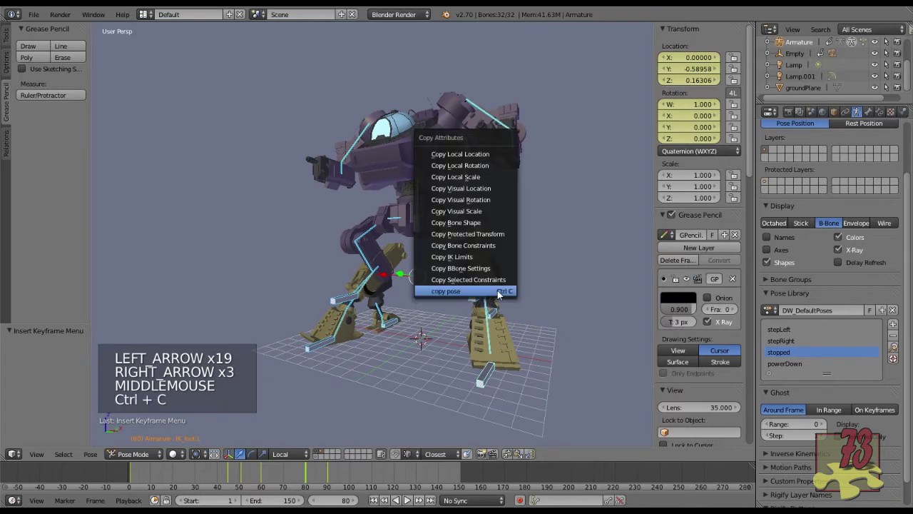
left_click(496, 296)
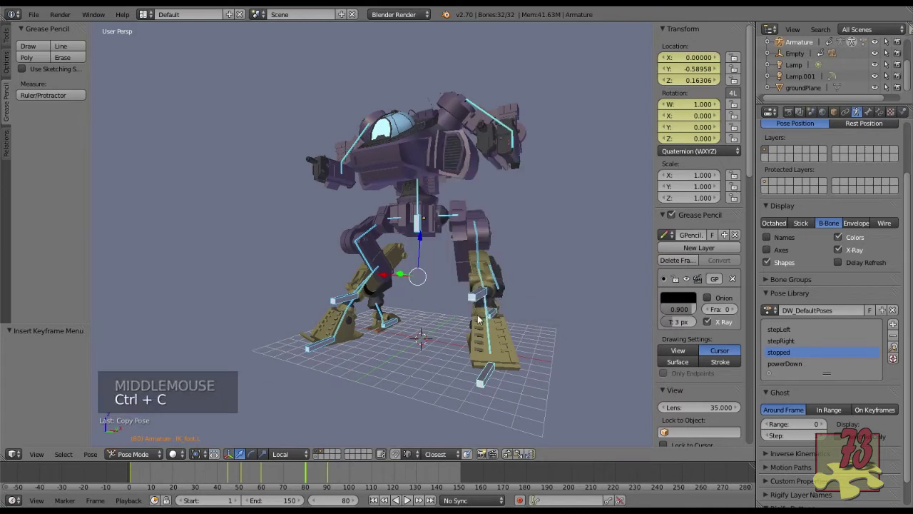
Step: Insert a LocRot keyframe for all selected bones at frame 120, holding the current pose
key("Right")
key("Right")
key("Right")
key("Right")
key("Right")
key("Right")
key("Right")
key("Right")
key("Right")
key("Right")
key("Right")
key("Right")
key("Right")
key("Right")
key("Right")
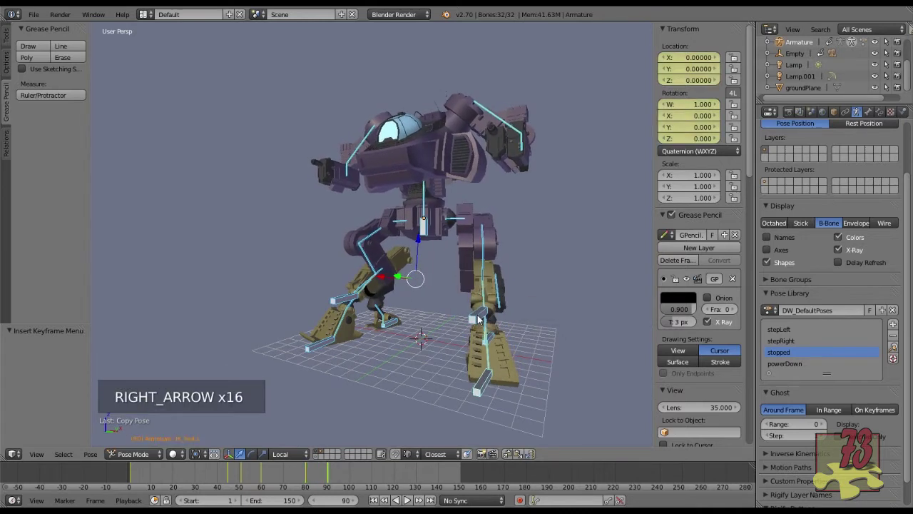
key("Left")
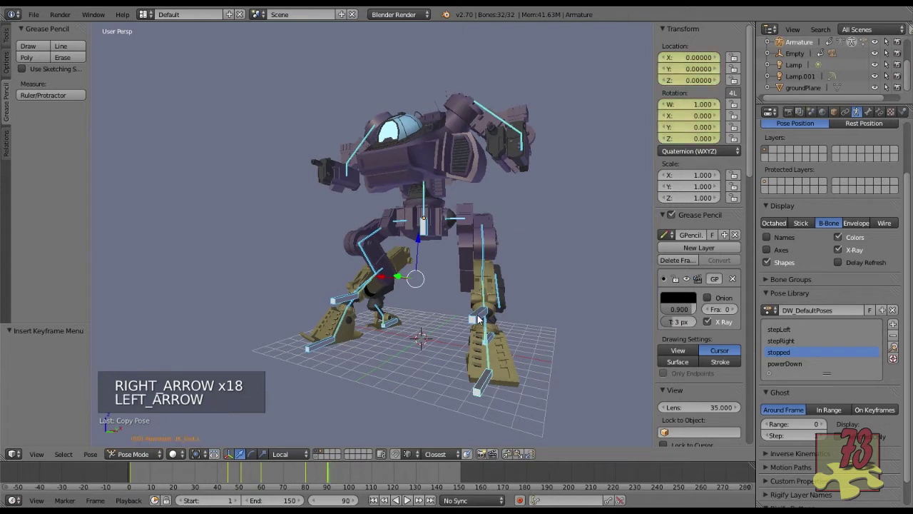
key("shift+Up")
key("shift+Up")
key("shift+Up")
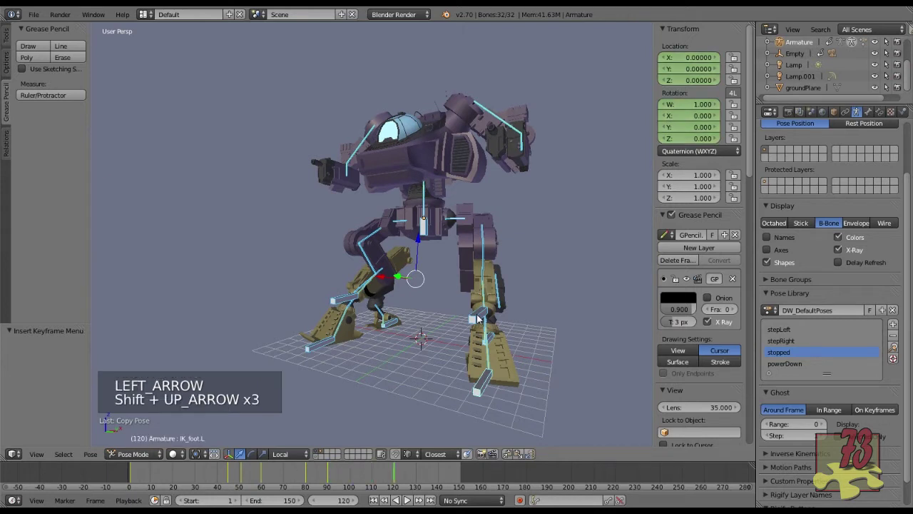
key("i")
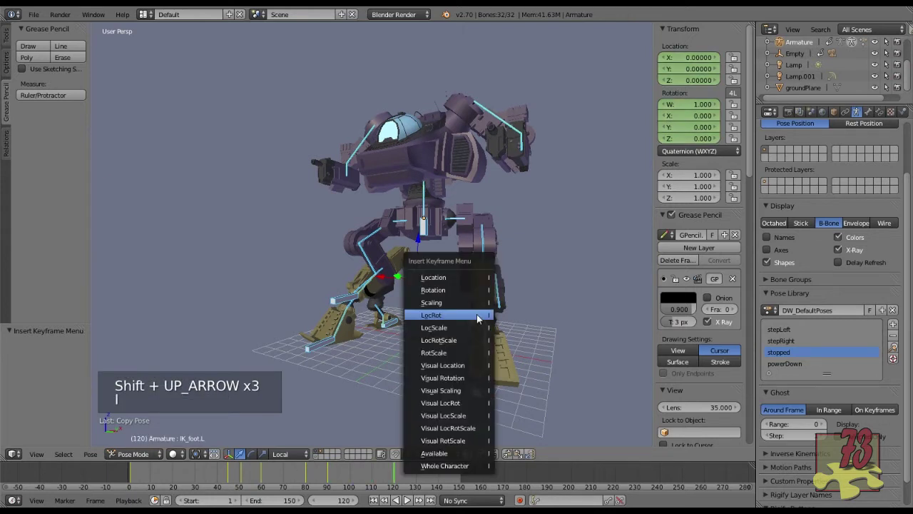
left_click(478, 319)
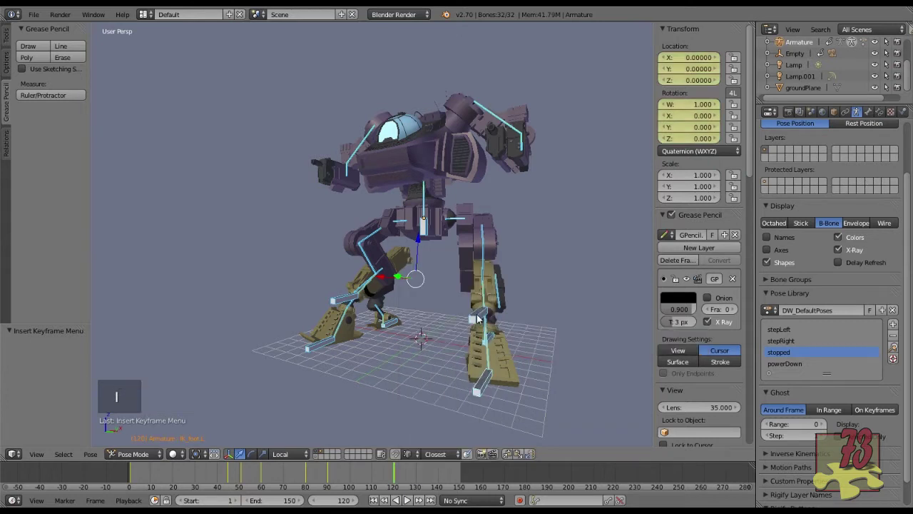
Step: Paste the copied pose flipped on the X-axis at frame 110 and key the location and rotation of all bones
key("shift+Down")
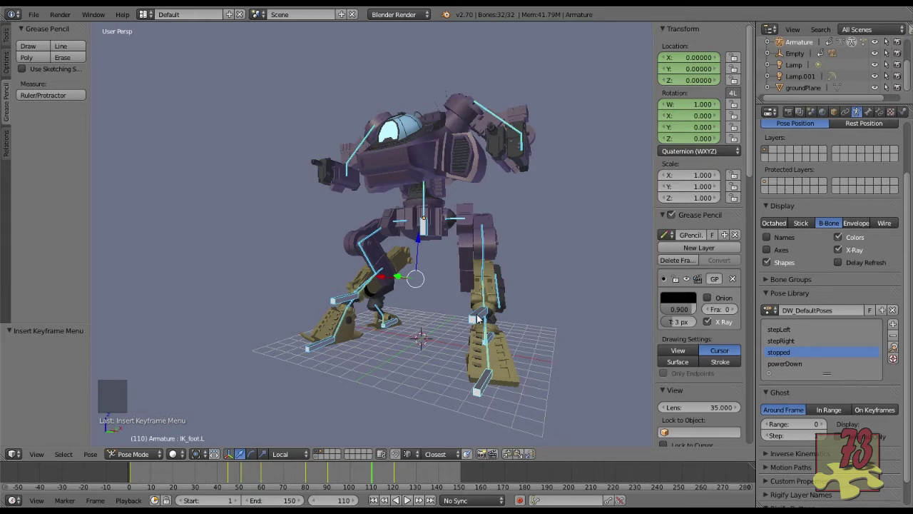
key("ctrl+shift+v")
mouse_move(437, 288)
middle_mouse_down()
mouse_move(464, 292)
mouse_move(435, 296)
mouse_move(435, 281)
middle_mouse_up()
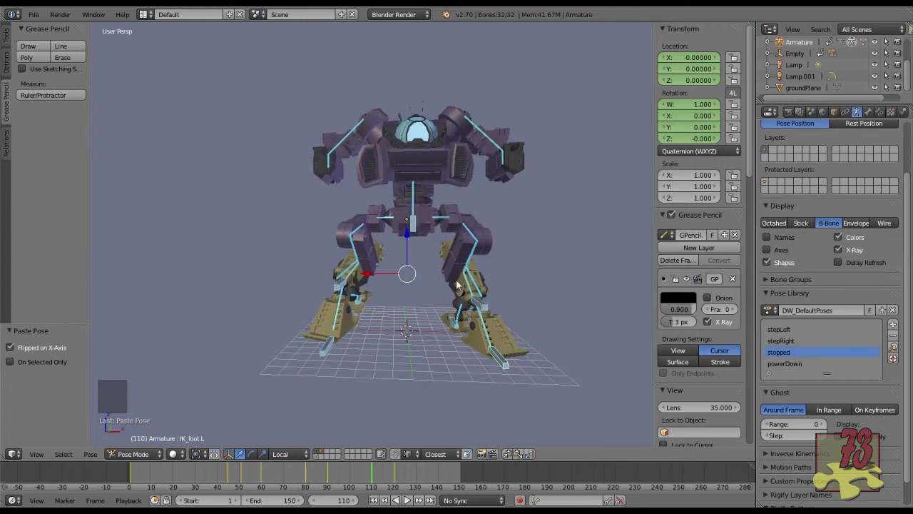
key("i")
left_click(457, 284)
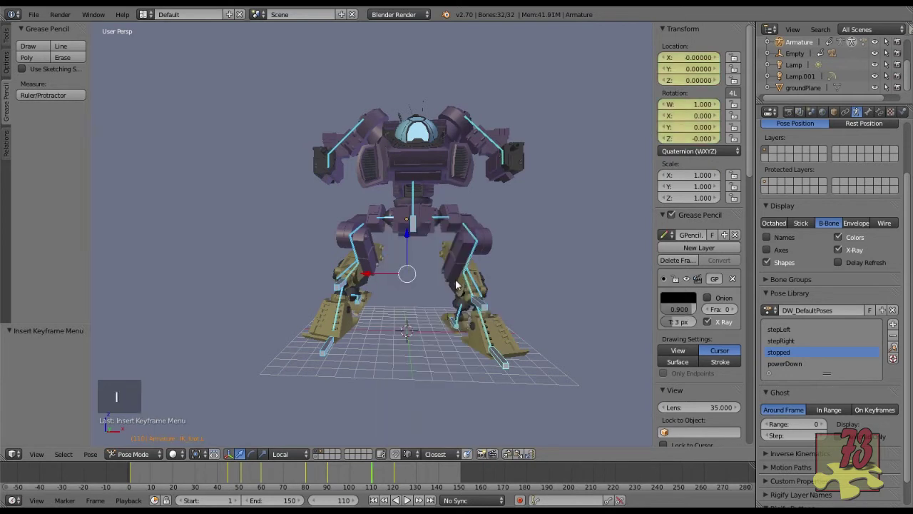
Step: Return to frame 1 and show only the mech's layer, hiding the armature
key("shift+Left")
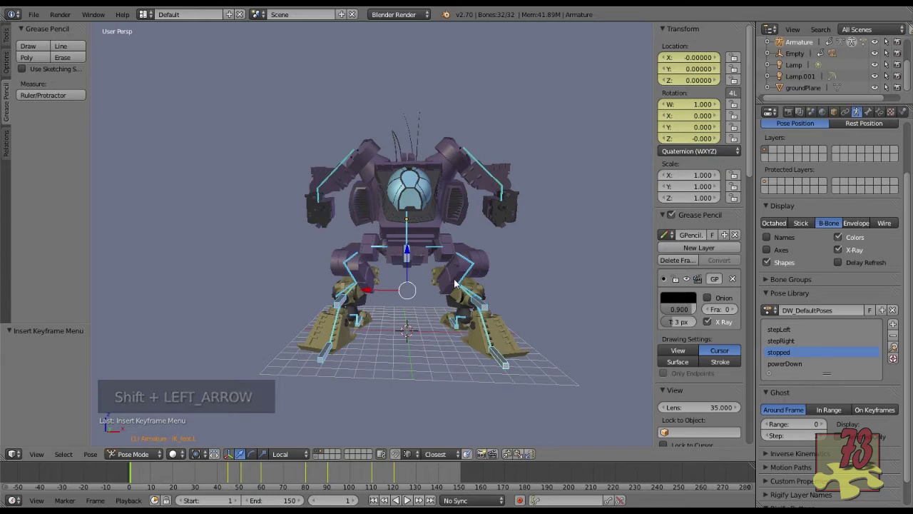
left_click(322, 455)
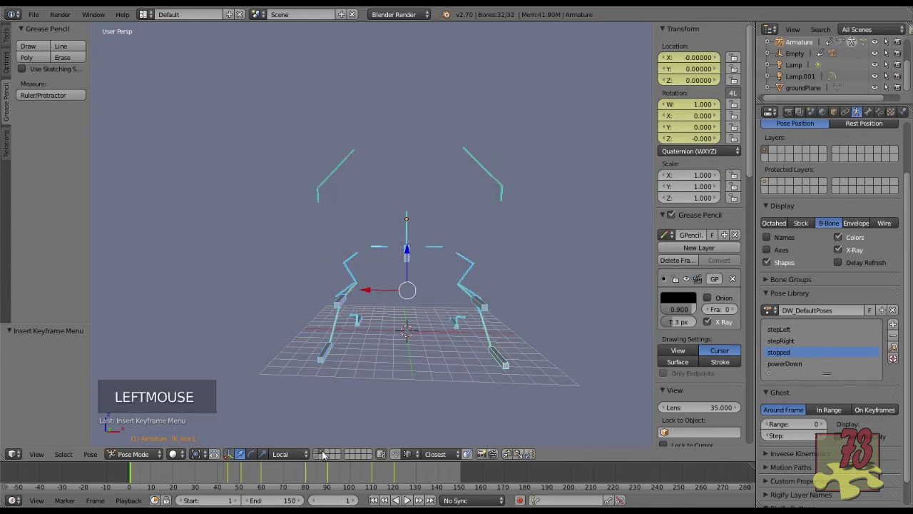
mouse_move(433, 313)
middle_mouse_down()
mouse_move(337, 292)
mouse_move(390, 324)
mouse_move(372, 316)
mouse_move(481, 298)
mouse_move(396, 321)
mouse_move(424, 315)
mouse_move(428, 304)
middle_mouse_up()
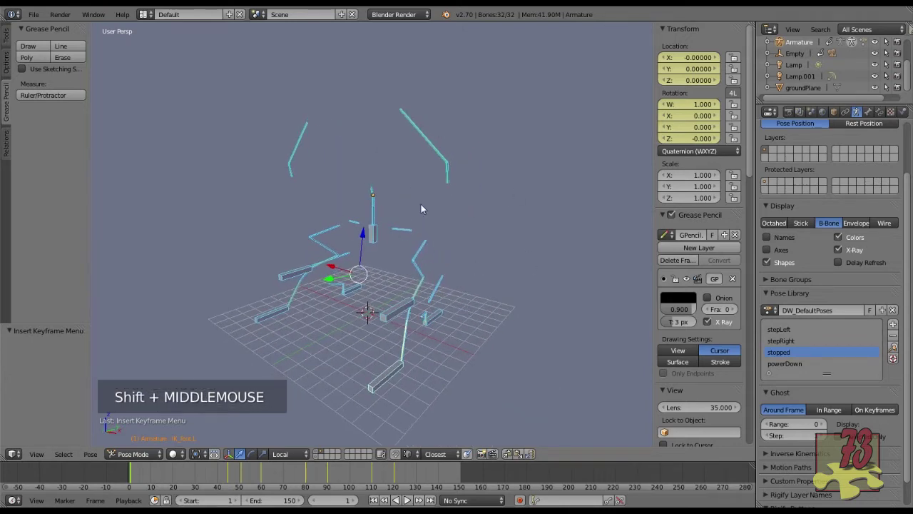
left_click(318, 454)
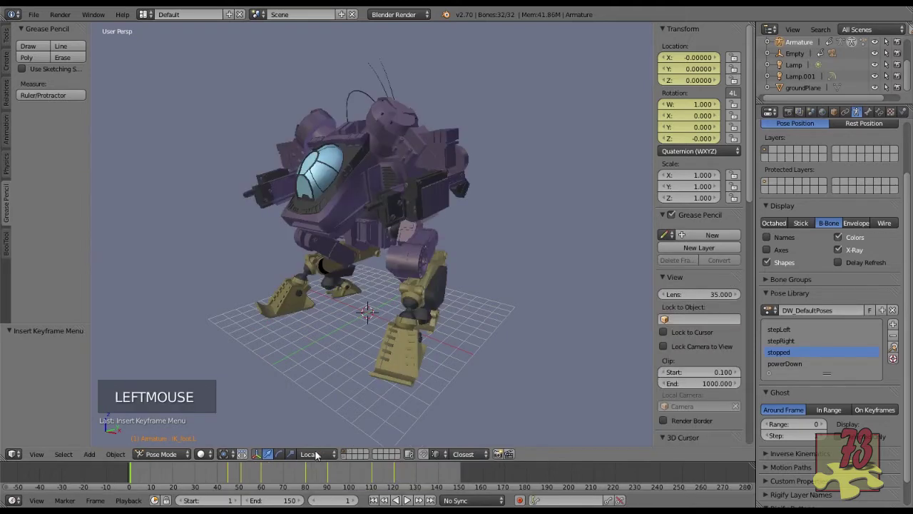
middle_click_drag(359, 331, 369, 311)
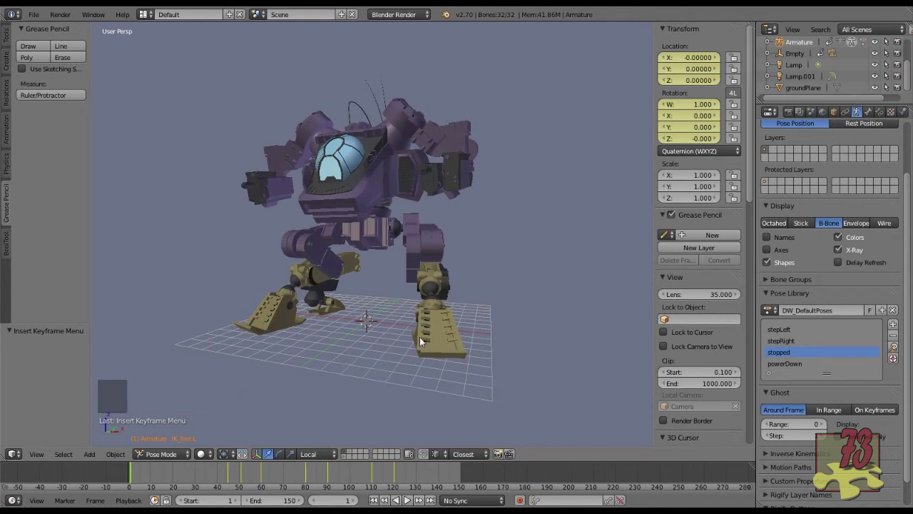
Step: Play the animation to examine the mech's foot-lifting motion, then stop playback
key("alt+a")
scroll(420, 341, "down", 2)
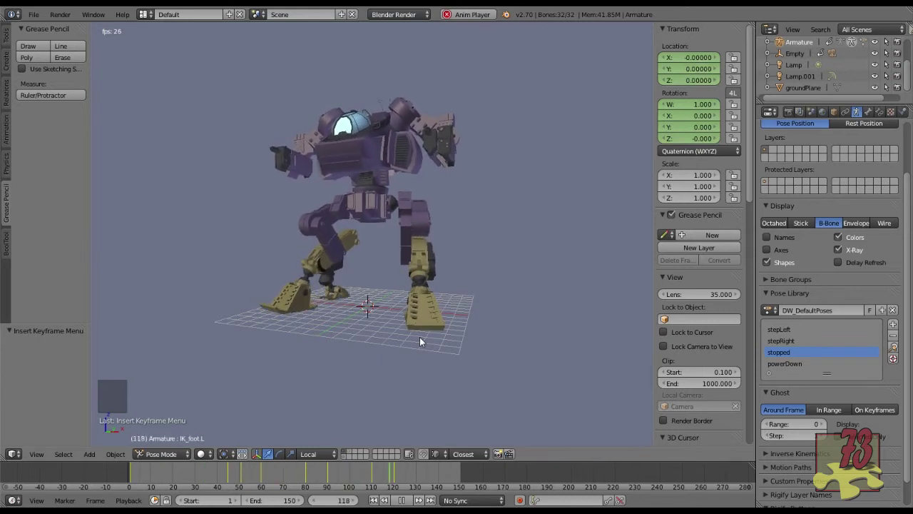
key("Escape")
scroll(419, 385, "up", 1)
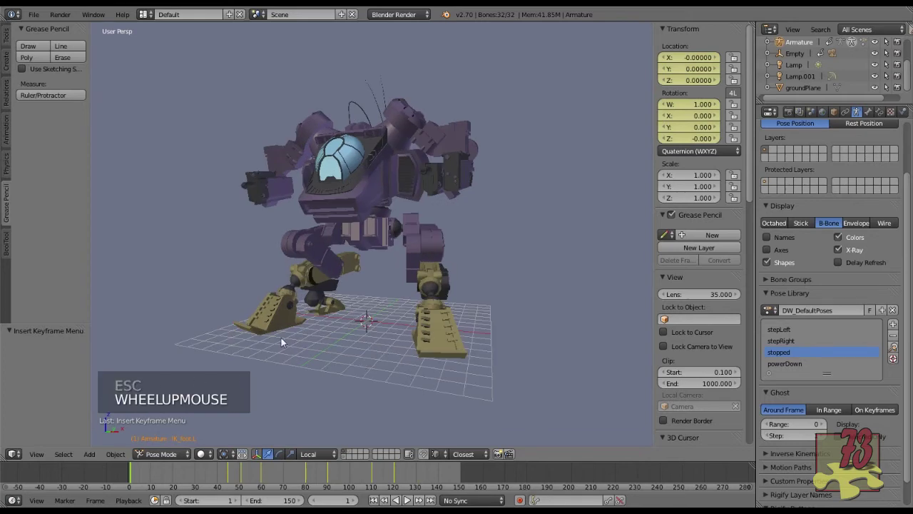
Step: Go to frame 80 and make the armature on layer 2 visible together with the mech
middle_click_drag(298, 318, 236, 310)
left_click_drag(159, 470, 307, 469)
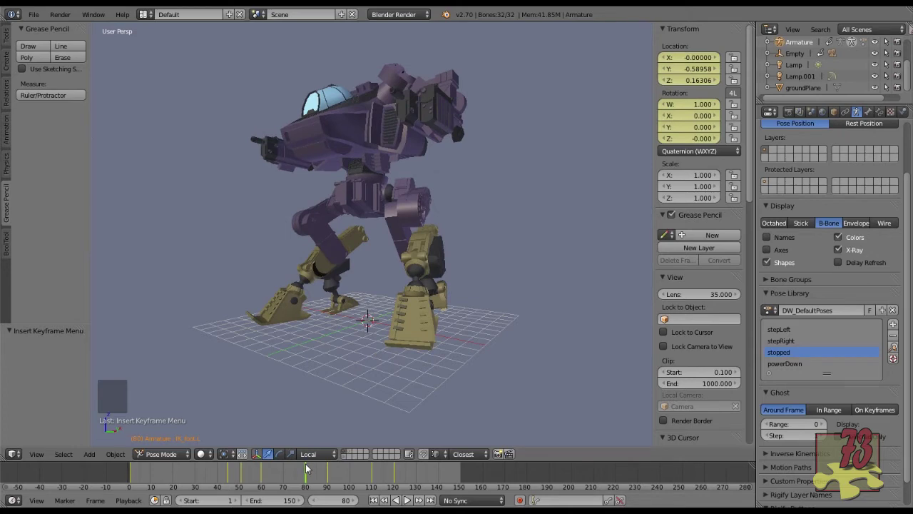
middle_click_drag(354, 296, 406, 290)
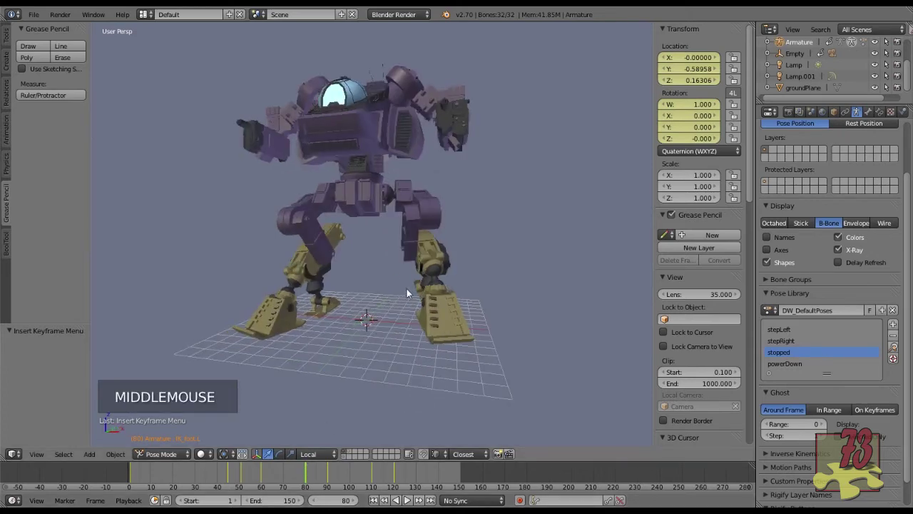
key("shift+2")
scroll(387, 209, "up", 2)
Step: Shift the hips bone about -0.54 along its local X-axis at frame 80
right_click_drag(358, 205, 379, 206)
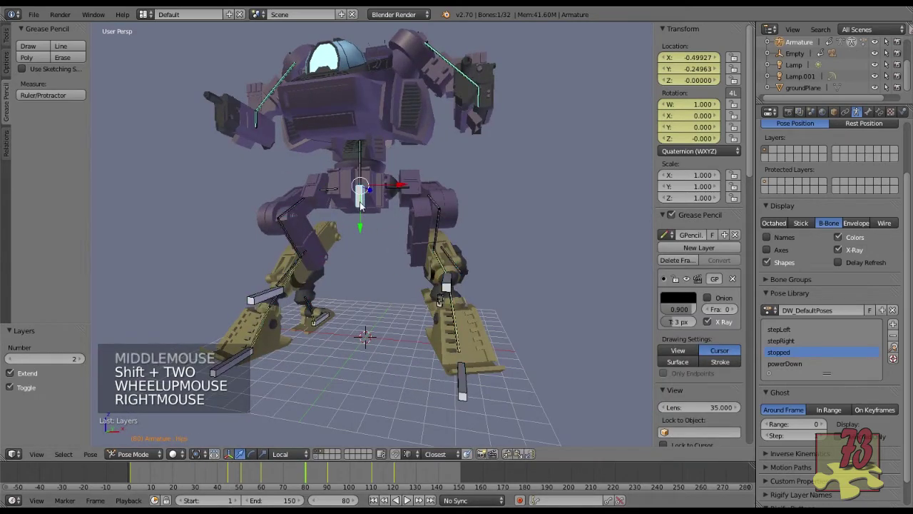
left_click(398, 189)
left_click_drag(399, 184, 392, 184)
middle_click_drag(392, 185, 551, 289)
middle_click_drag(394, 286, 356, 234)
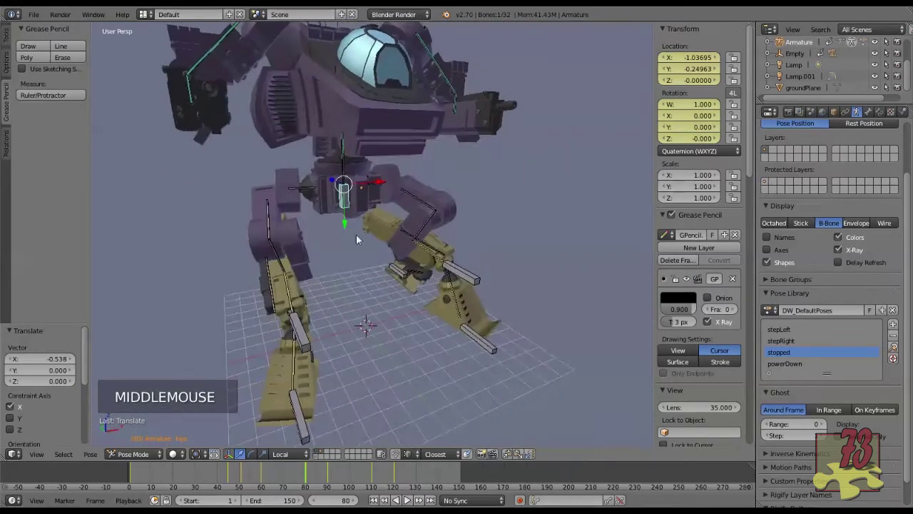
Step: Rotate the right hip joint bone by about -7.5° at frame 80
right_click(348, 228)
key("r")
key("r")
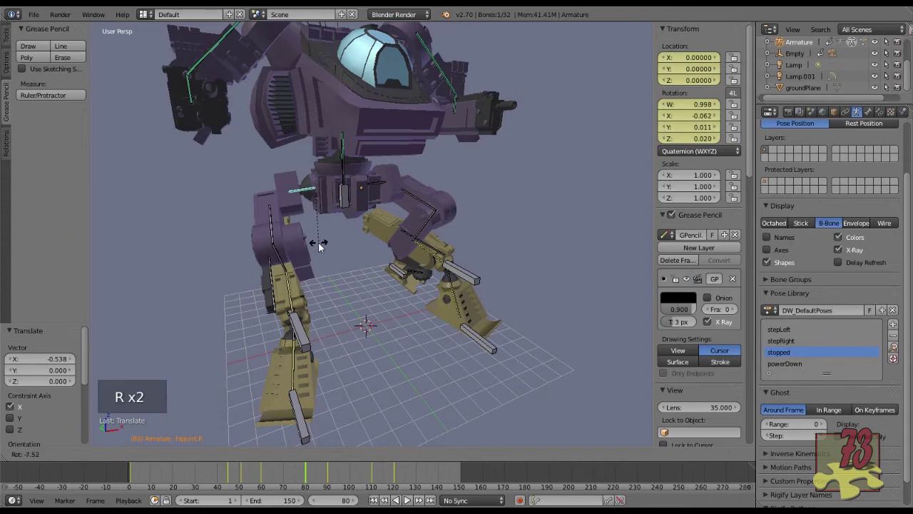
left_click(319, 242)
Step: In the front view, move the right heel's IK bone about 0.2 along its local X-axis
middle_click_drag(301, 262, 508, 251)
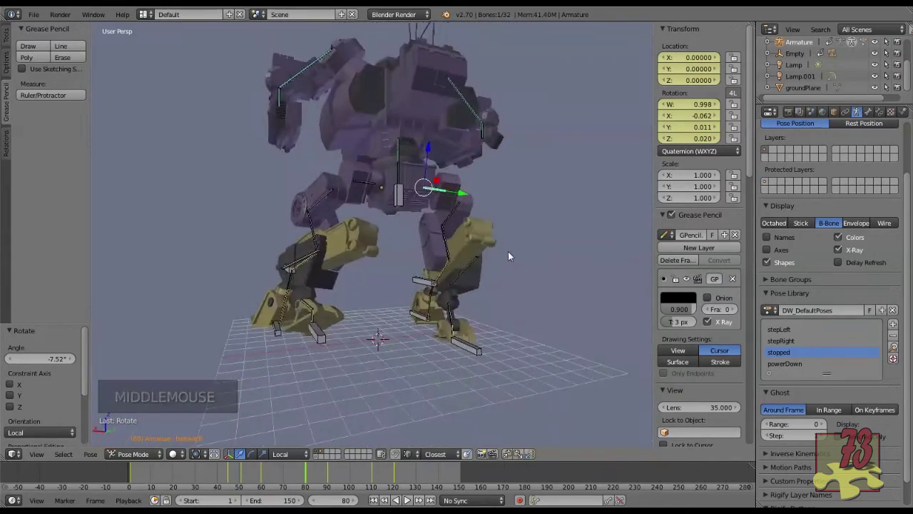
scroll(491, 310, "up", 2)
middle_click_drag(490, 310, 413, 258, "shift")
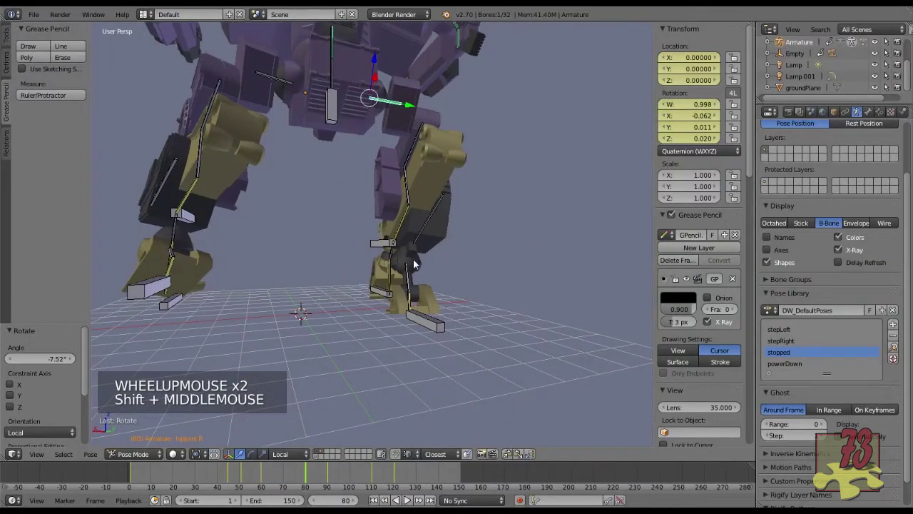
key("KP_1")
scroll(359, 321, "up", 3)
middle_click_drag(359, 322, 486, 201, "shift")
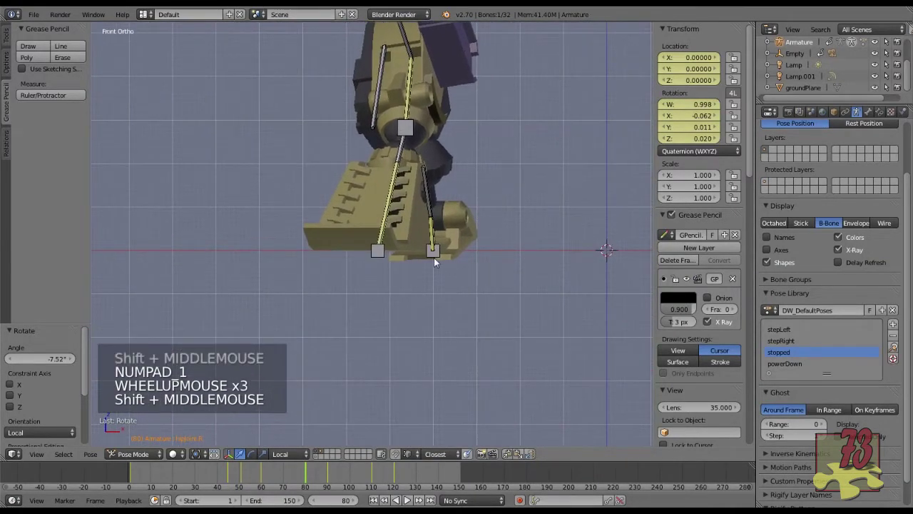
right_click(433, 256)
mouse_move(471, 250)
left_mouse_down()
mouse_move(436, 248)
mouse_move(501, 247)
mouse_move(453, 254)
mouse_move(477, 251)
mouse_move(467, 247)
left_mouse_up()
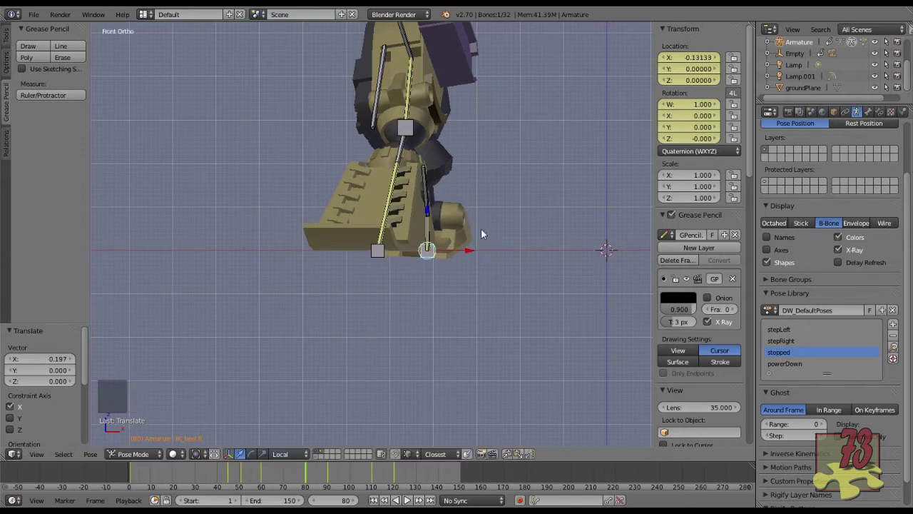
Step: Move the right heel's IK bone about -0.1 along Y and about 0.04 along its local X-axis
key("g")
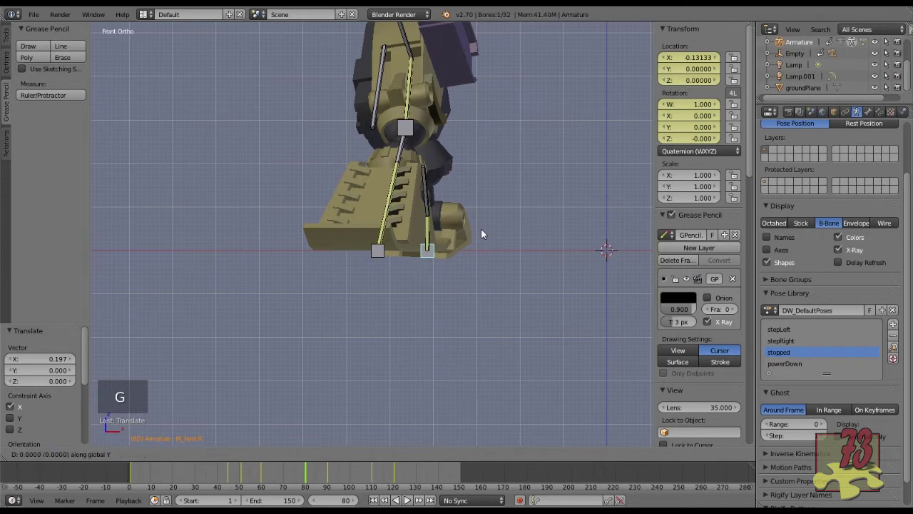
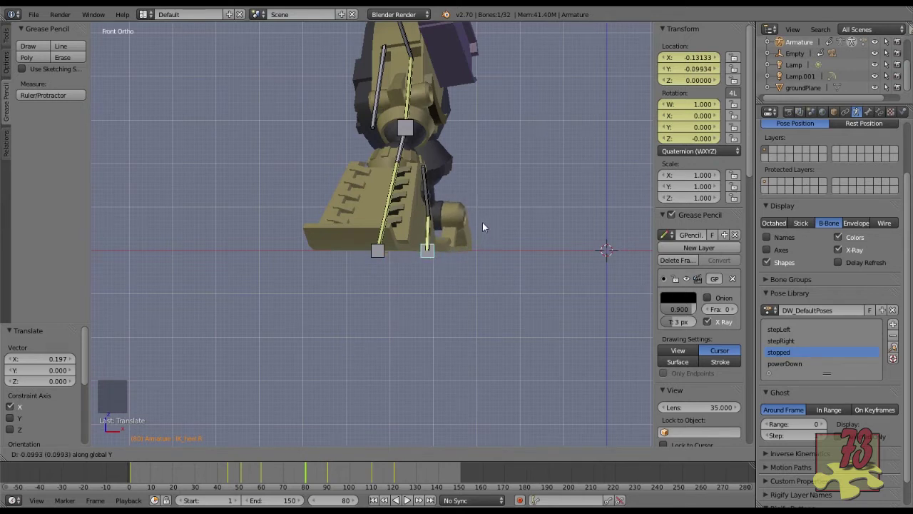
left_click(482, 222)
left_click_drag(467, 249, 469, 249)
Step: Select all bones of the mech's armature and insert a keyframe for them at frame 80
scroll(525, 199, "down", 2)
middle_click_drag(510, 219, 402, 301)
scroll(276, 268, "down", 4)
scroll(437, 252, "down", 1)
key("a")
key("a")
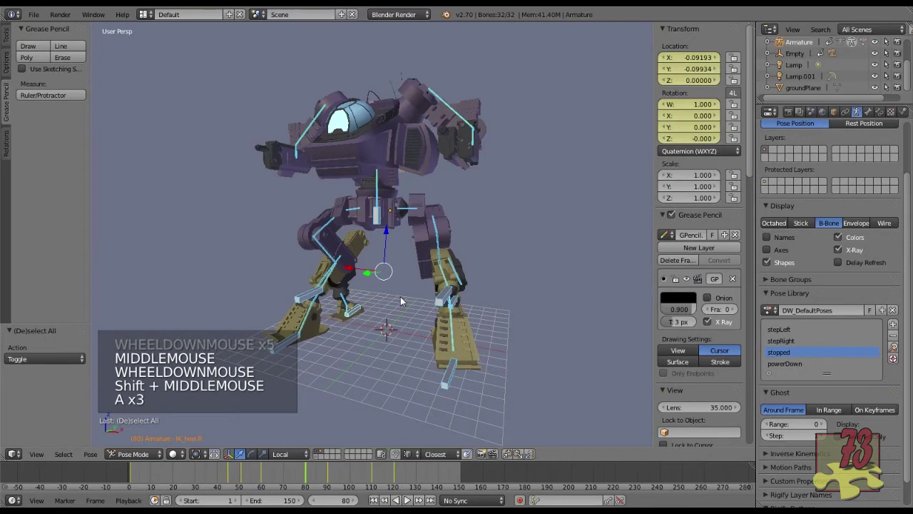
key("i")
left_click(401, 296)
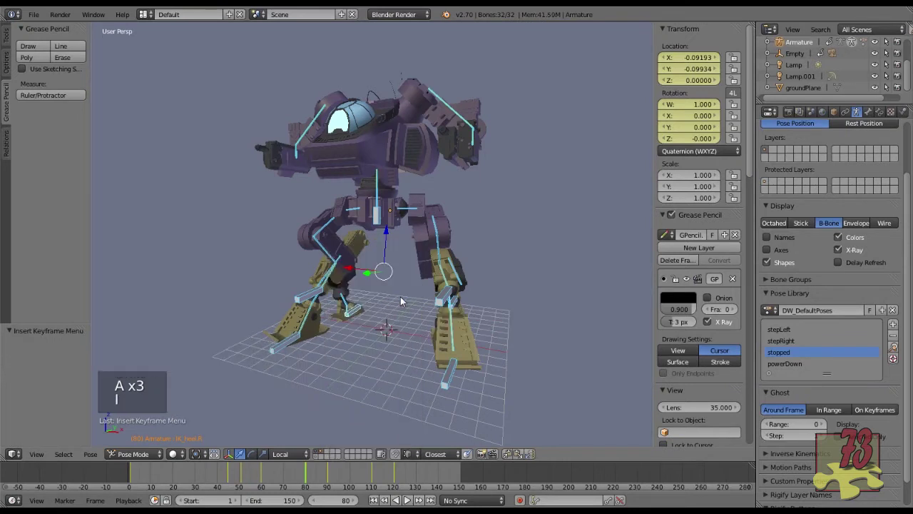
Step: Paste a mirrored copy of the frame 80 pose at frame 110 and insert a LocRot keyframe for all bones
key("ctrl+c")
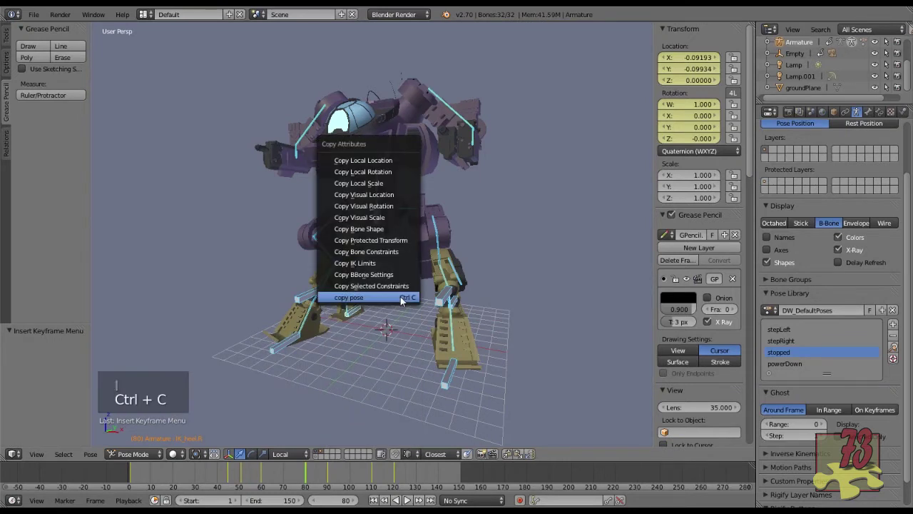
left_click(402, 298)
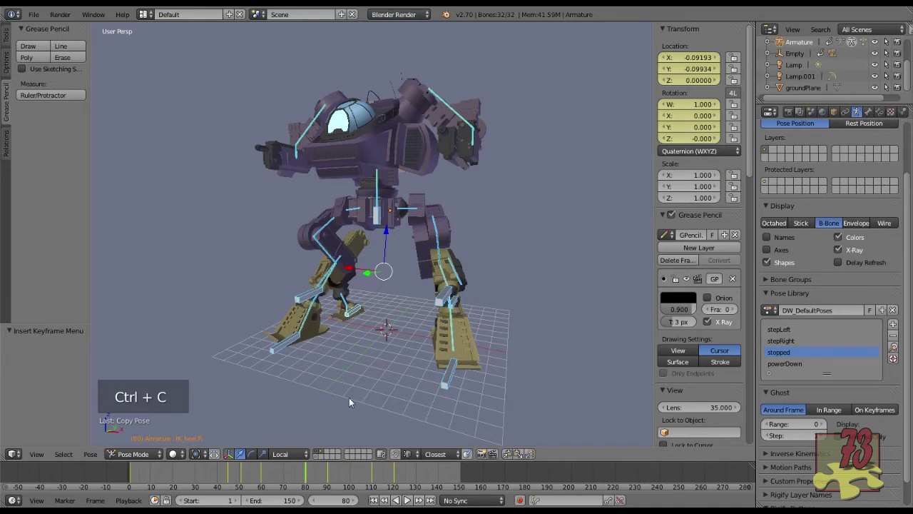
left_click_drag(314, 479, 371, 479)
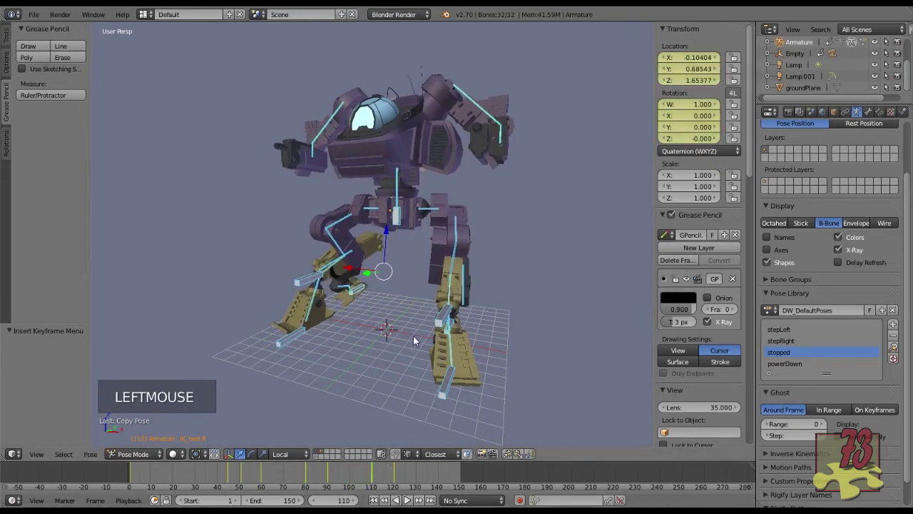
key("ctrl+shift+v")
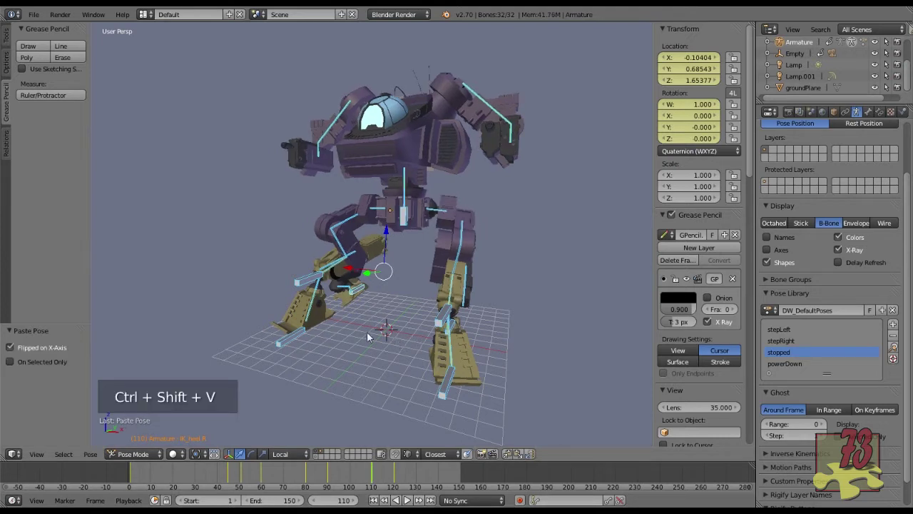
key("i")
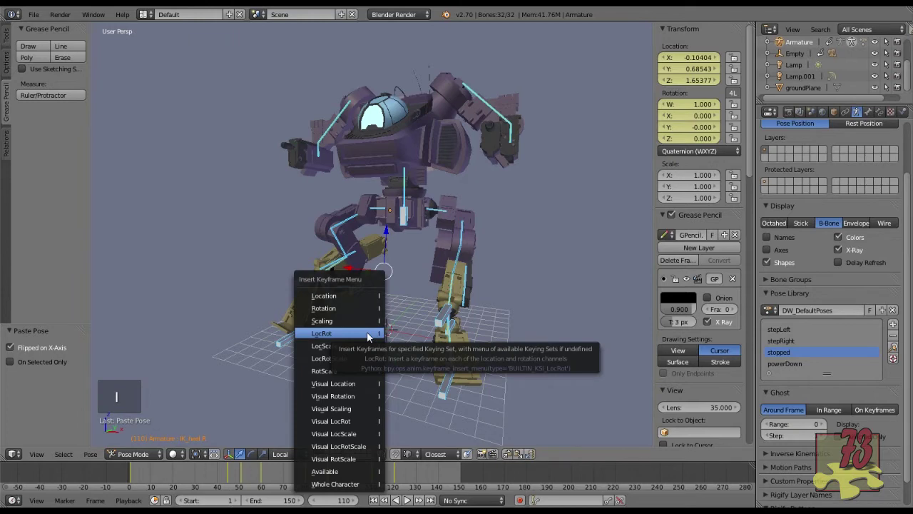
left_click(367, 334)
Step: Show only the mech on layer 1 and play the animation from the first frame to review the weight shift
scroll(426, 347, "down", 2)
middle_click_drag(427, 346, 380, 326)
key("1")
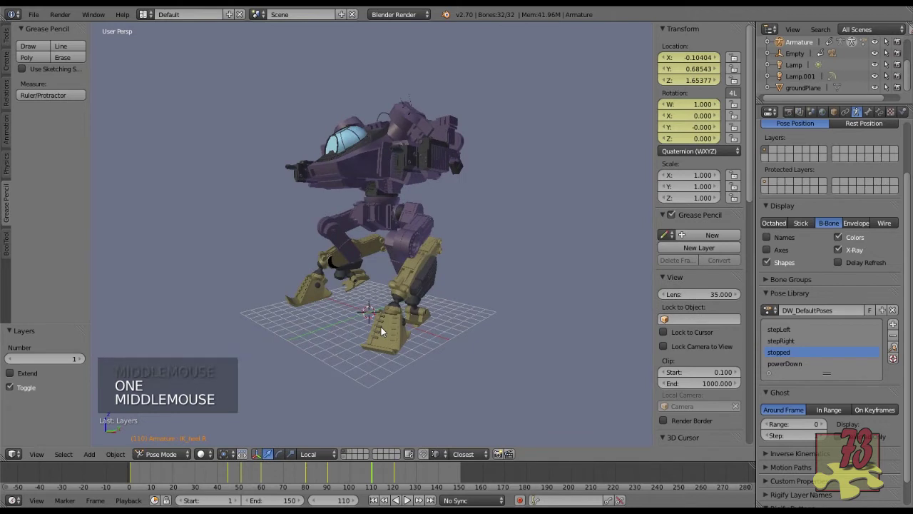
key("shift+Left")
key("alt+a")
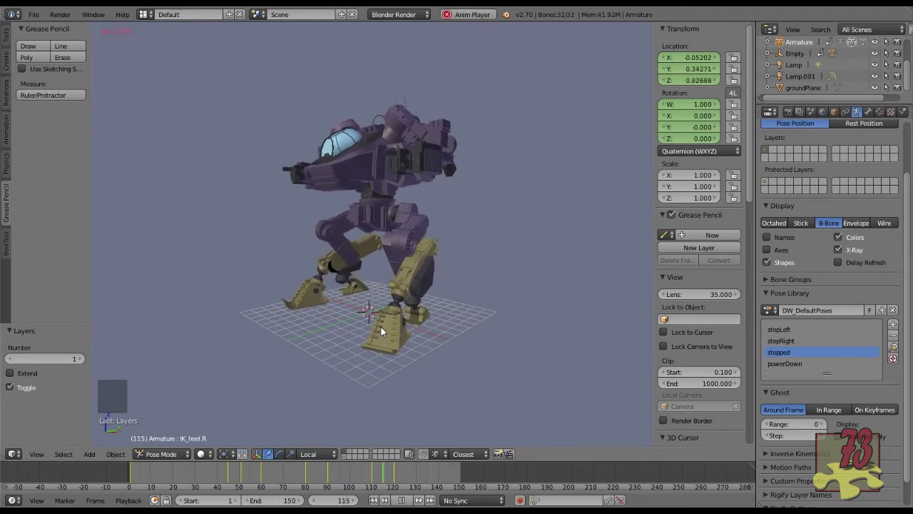
middle_click_drag(366, 330, 390, 333)
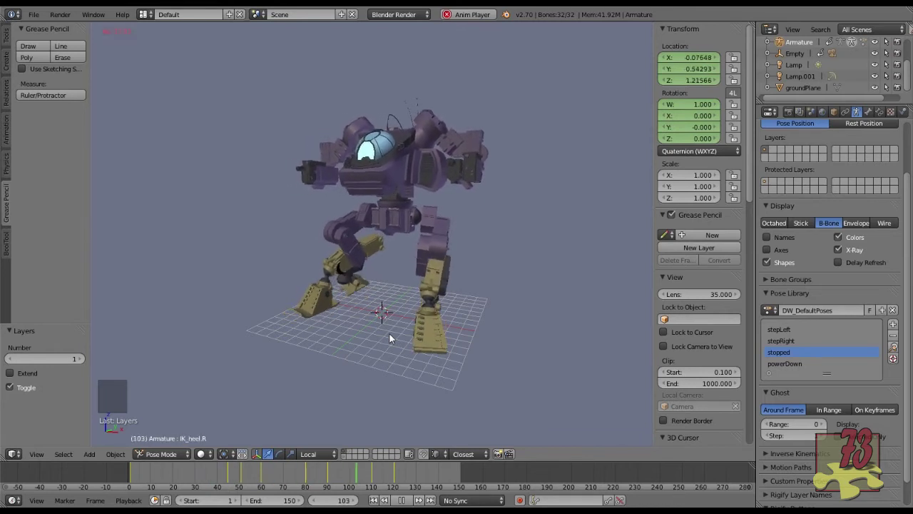
key("Escape")
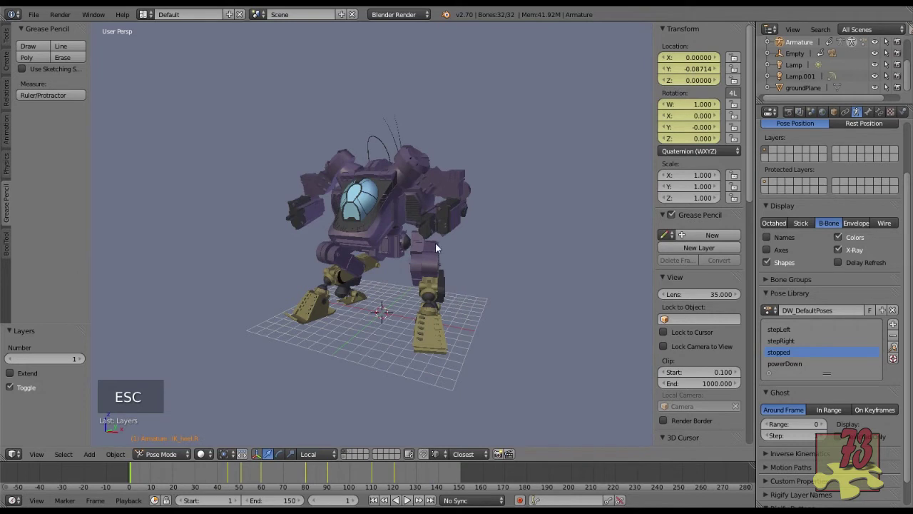
Step: Make the armature on layer 2 visible with the mech and keyframe all bones at frame 150
key("shift+2")
left_click(404, 474)
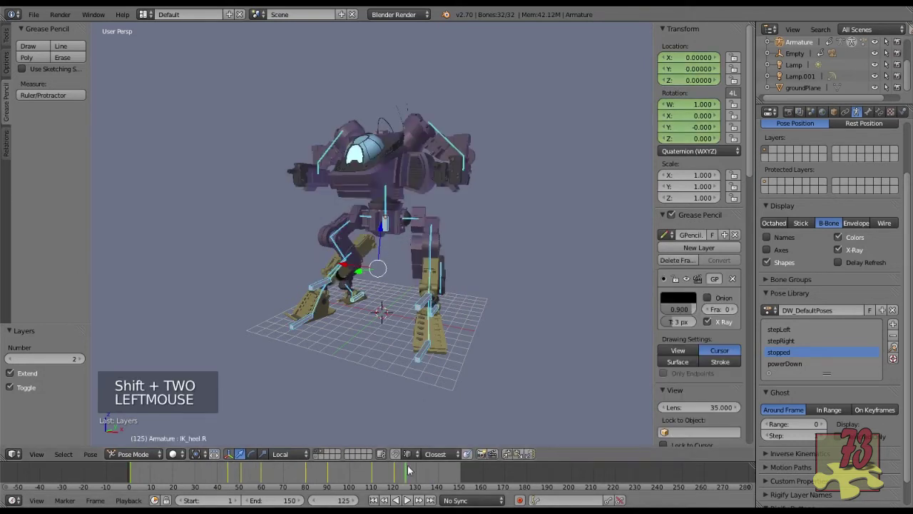
key("Left")
key("Left")
key("Left")
key("Left")
key("Left")
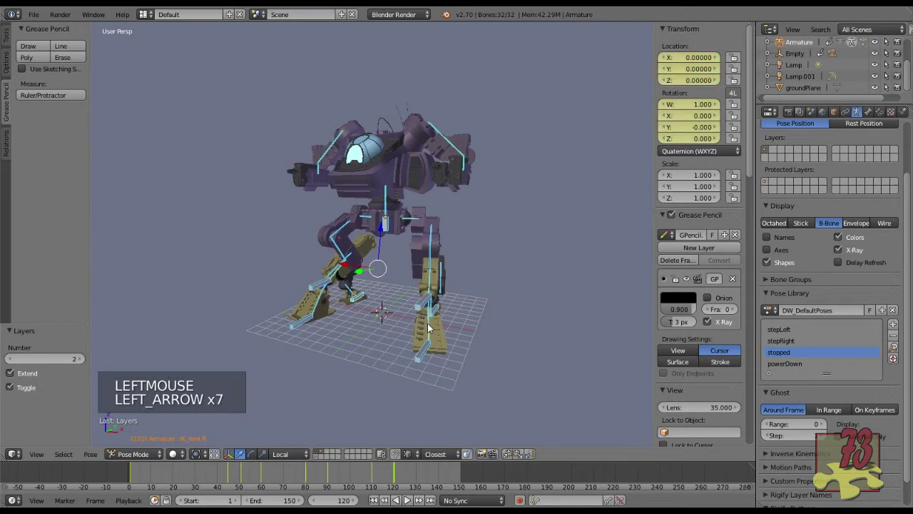
key("shift+Up")
key("shift+Right")
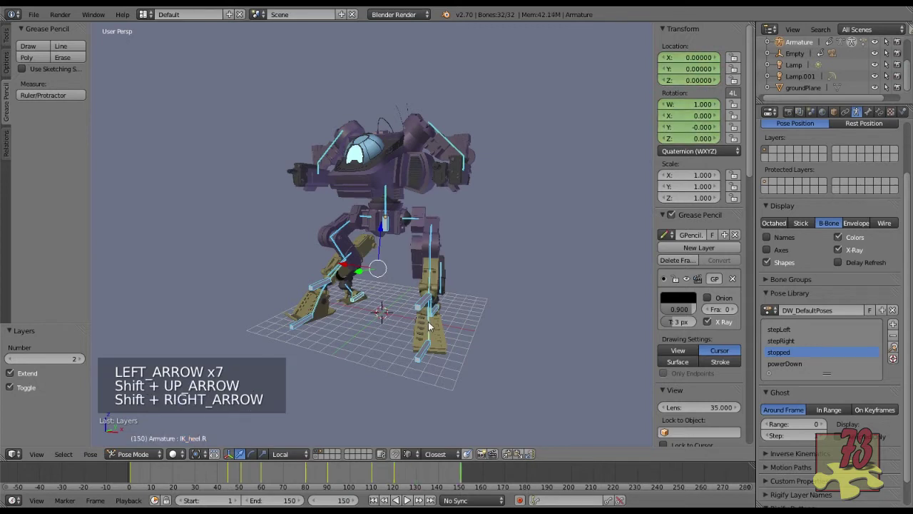
key("i")
left_click(453, 279)
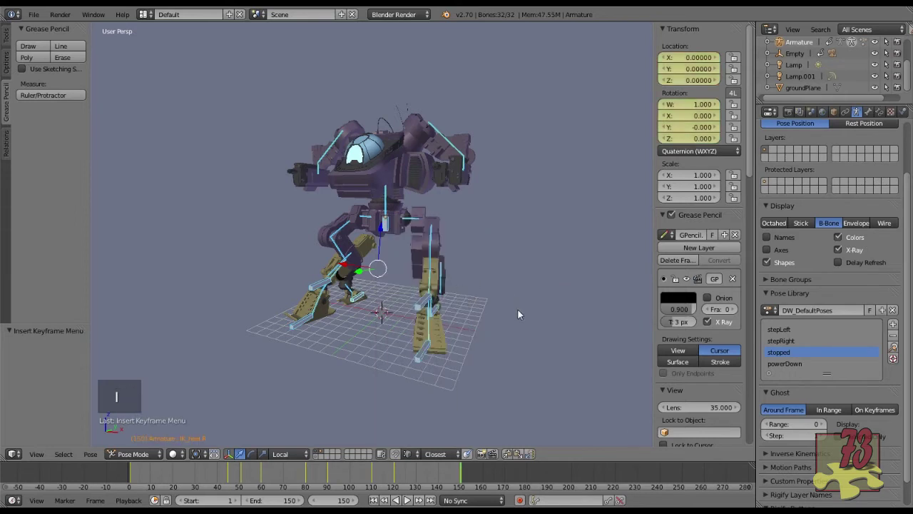
Step: At frame 130, freely rotate the left upper wing bone by about 15° so its gun arm swings
left_click(418, 472)
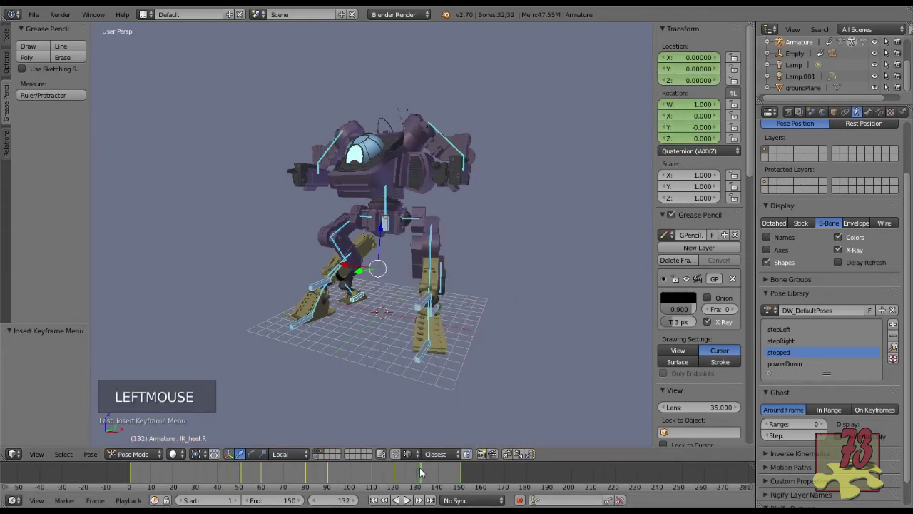
left_click_drag(420, 473, 417, 472)
middle_click_drag(428, 342, 436, 244)
scroll(437, 244, "up", 2)
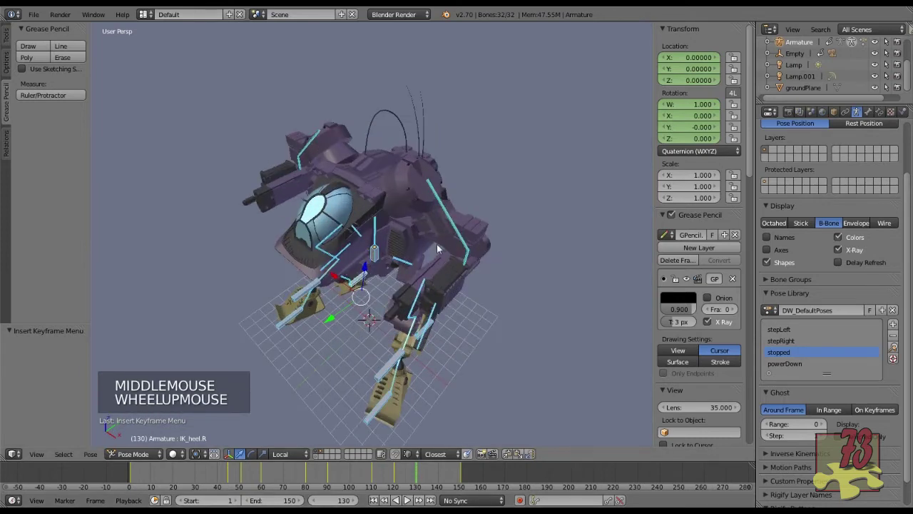
right_click(485, 229)
key("r")
key("r")
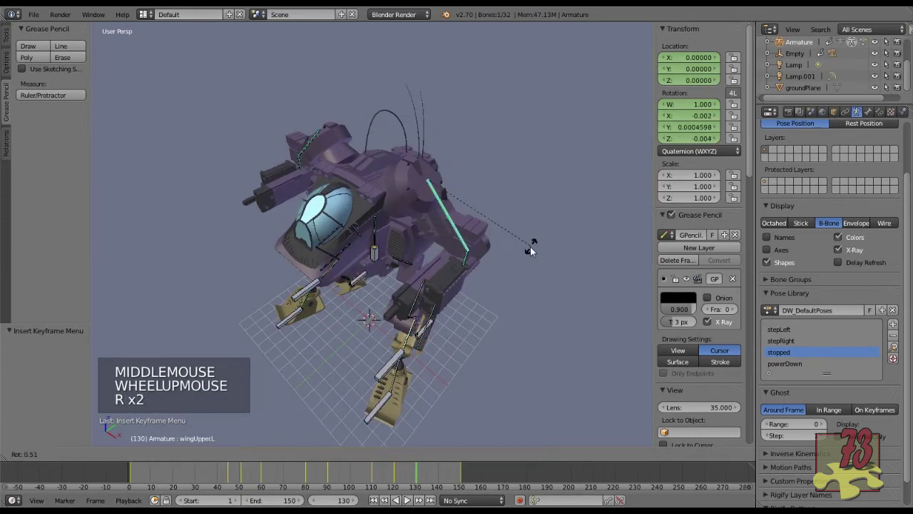
left_click(502, 264)
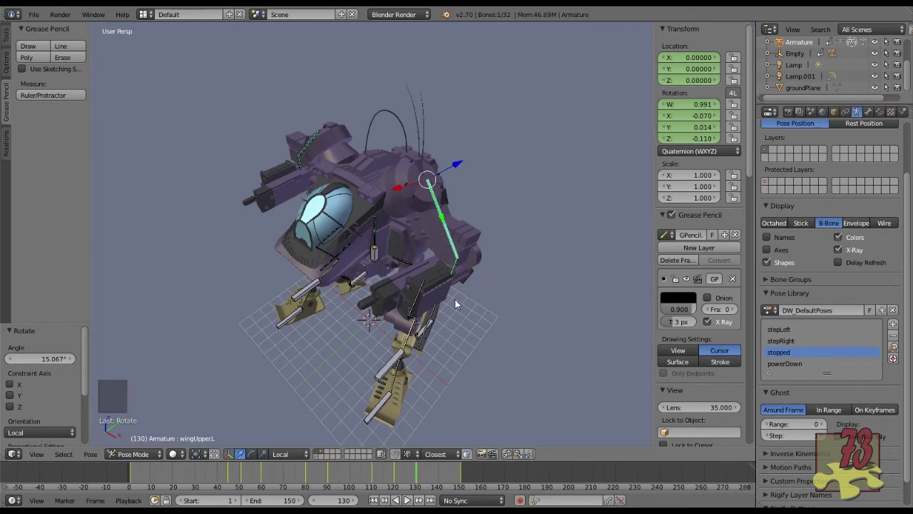
Step: Freely rotate the right upper wing bone at frame 130 to match the left arm's swing
middle_click_drag(296, 236, 445, 246)
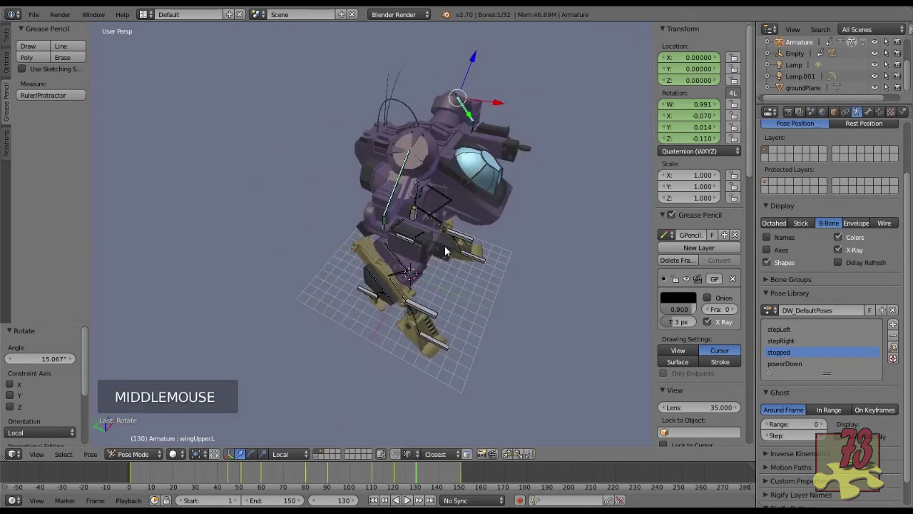
right_click(398, 184)
key("r")
key("r")
left_click(448, 209)
Step: Select all bones and insert a keyframe for the arm swing pose at frame 130
middle_click_drag(448, 208, 414, 227)
key("a")
key("a")
key("a")
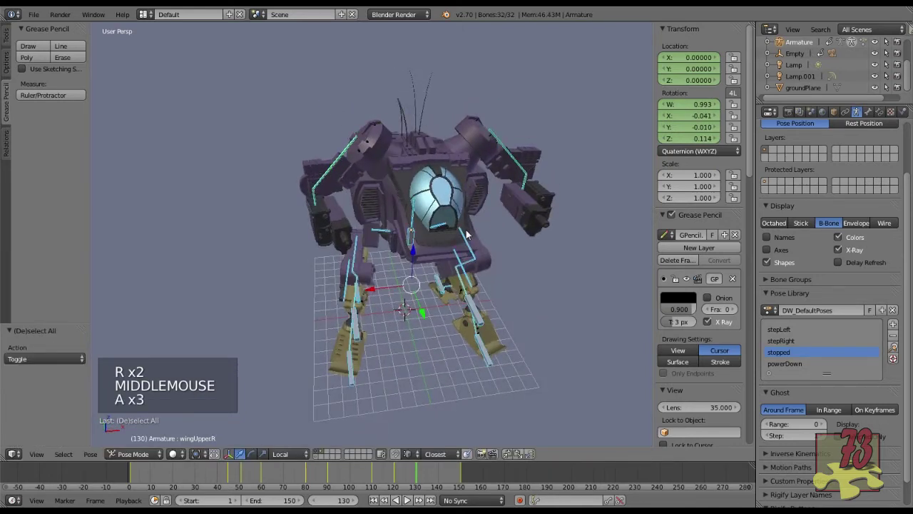
key("i")
left_click(466, 230)
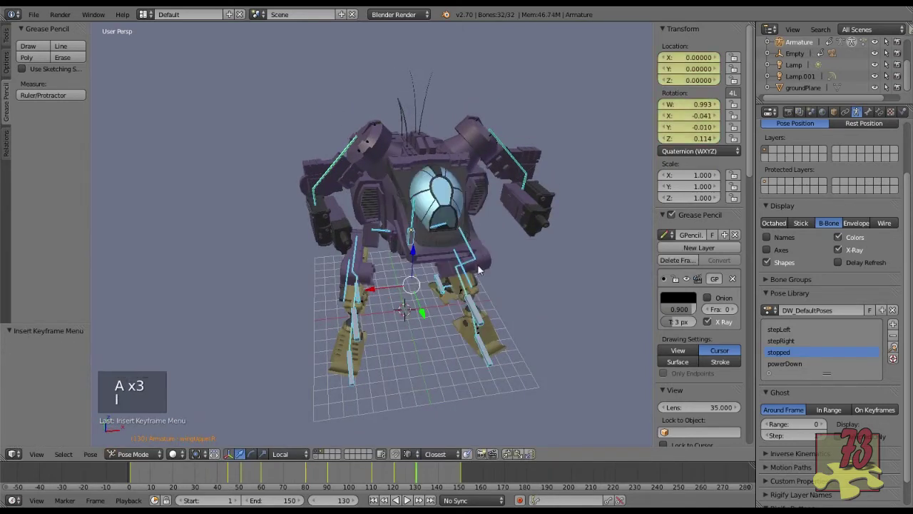
Step: Step back and forth through the frames around frame 130 to examine the arm swing
key("Left")
key("Left")
key("Left")
key("Left")
key("Left")
key("Left")
key("Left")
key("Left")
key("Left")
key("Left")
key("Left")
key("Left")
key("Left")
key("Left")
key("Left")
key("Left")
key("Left")
key("Left")
key("Left")
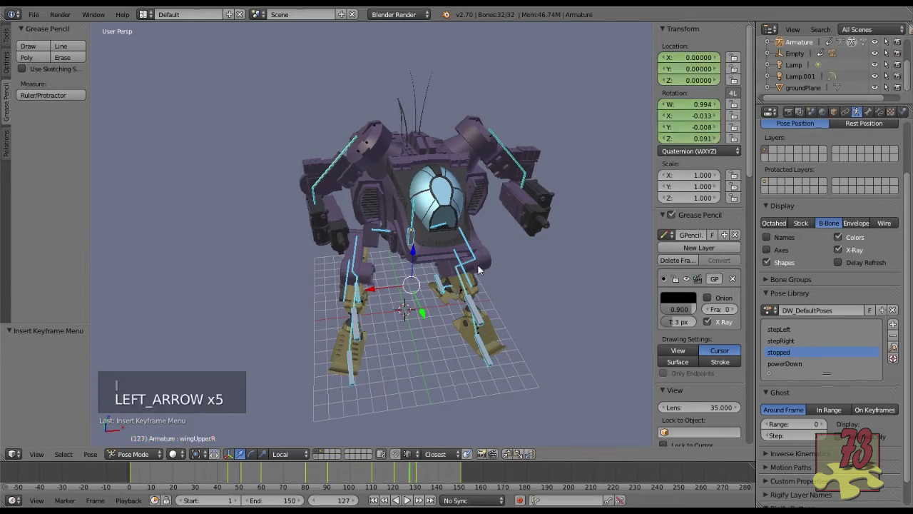
key("Right")
key("Right")
key("Right")
key("Right")
key("Right")
key("Right")
key("Right")
key("Right")
key("Right")
key("Right")
key("Right")
key("Right")
key("Right")
key("Right")
key("Right")
key("Right")
key("Right")
key("Right")
key("Right")
key("Right")
key("Right")
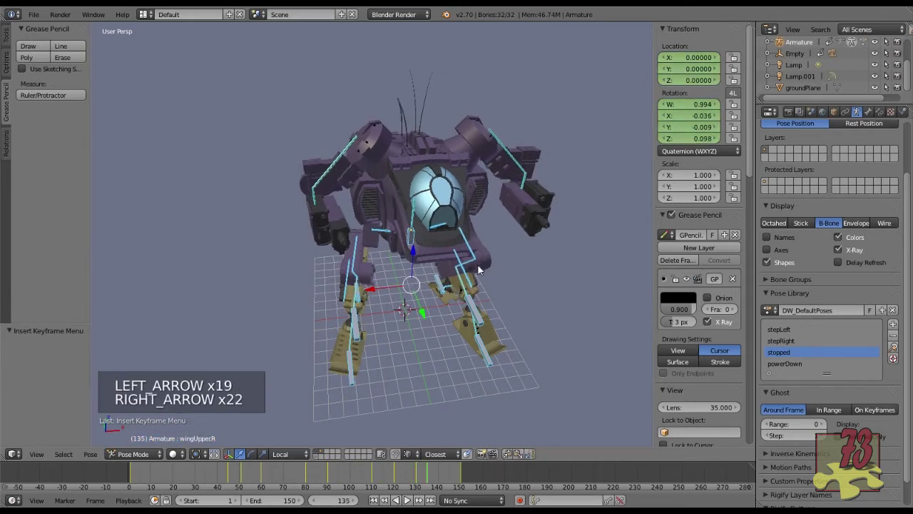
Step: Play the animation from the first frame through the camera with only layer 1 visible
key("shift+Left")
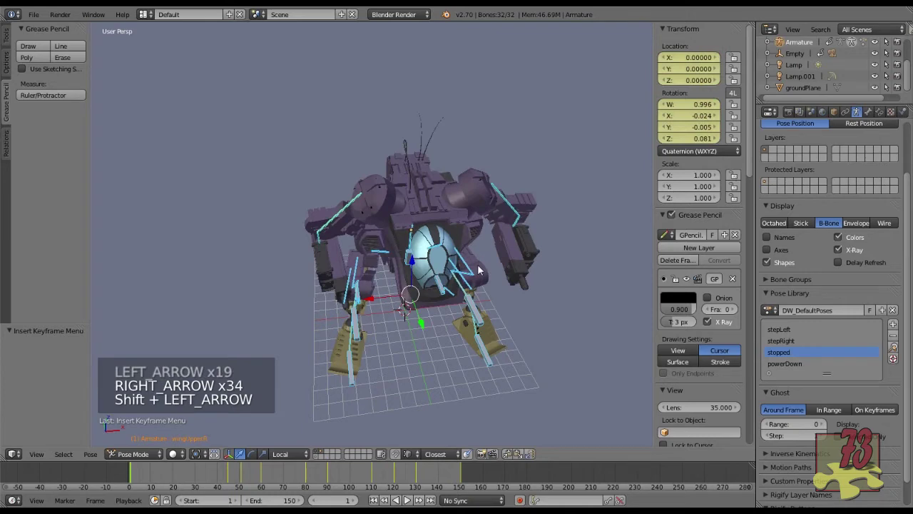
middle_click_drag(477, 264, 414, 241)
key("1")
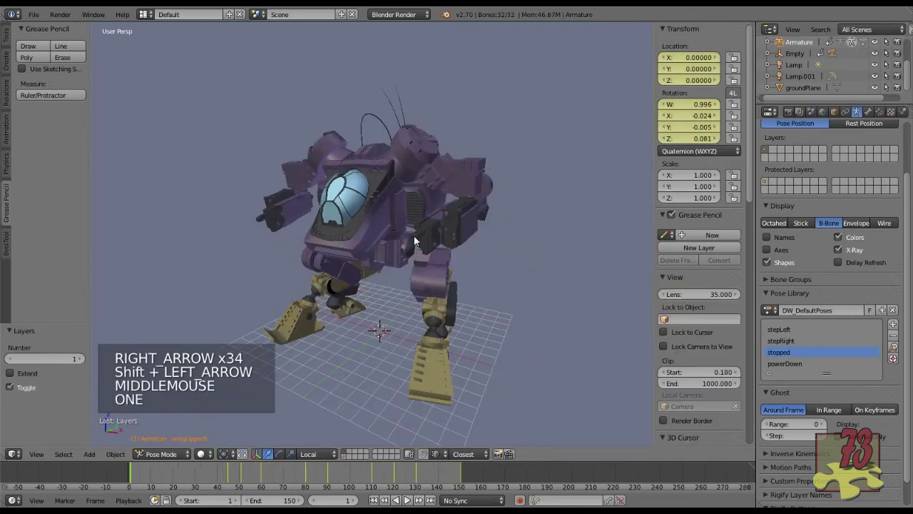
scroll(411, 258, "down", 2)
key("KP_0")
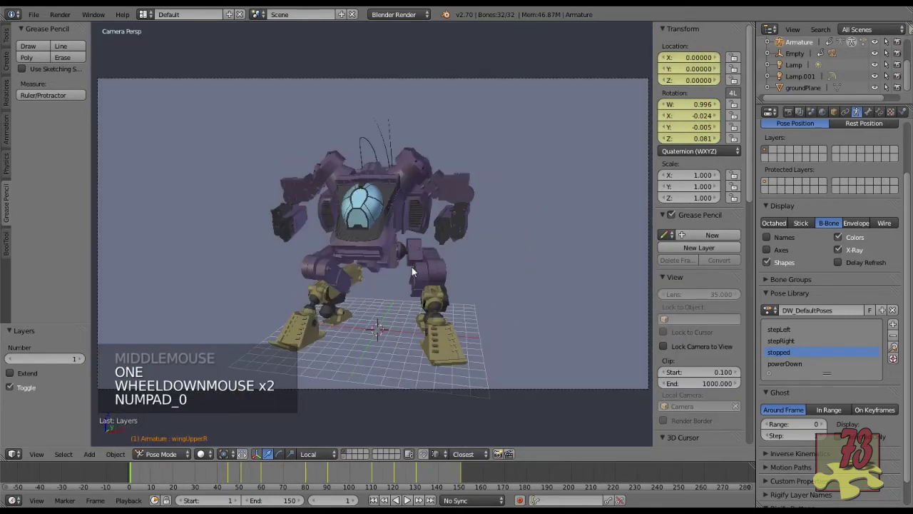
key("alt+a")
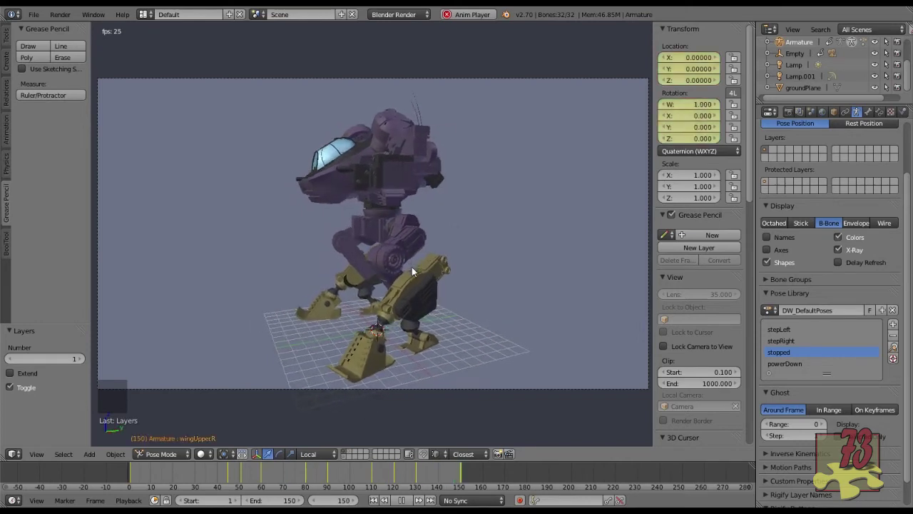
key("Escape")
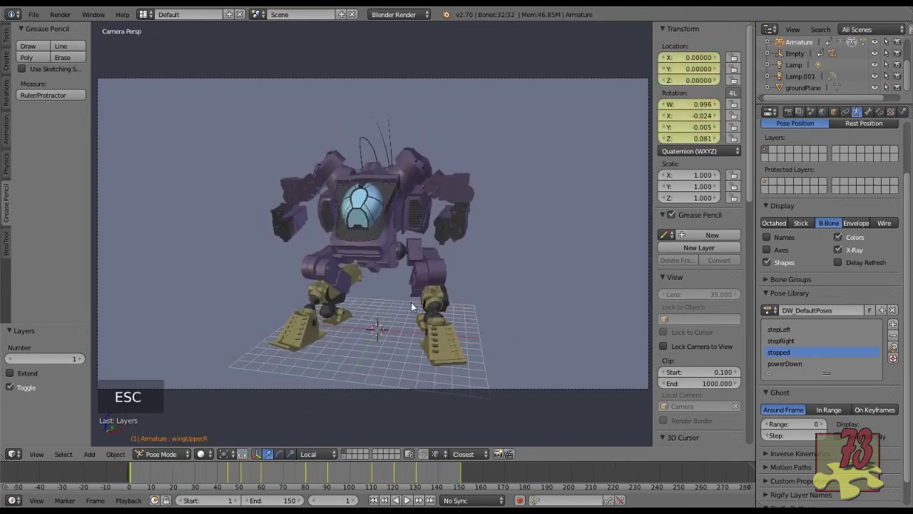
Step: Go to frame 140, make the armature on layer 2 visible, and select the left upper wing bone
left_click(437, 462)
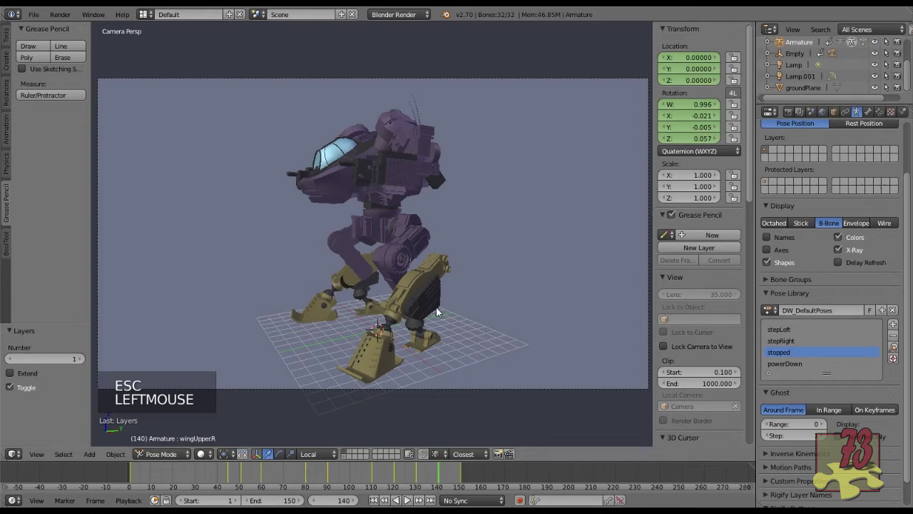
key("shift+2")
right_click(423, 202)
middle_click_drag(423, 202, 447, 262)
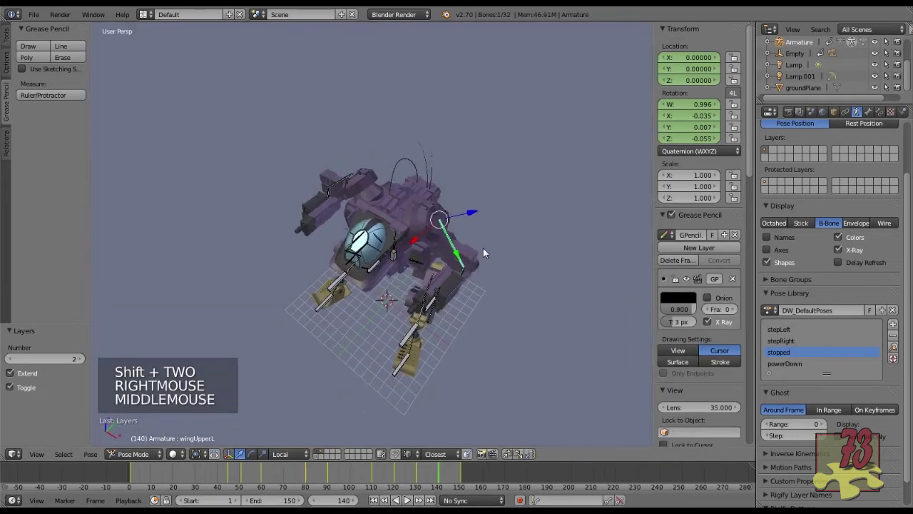
Step: Step back and forth through frames 128 to 140 to examine the left arm's motion before posing frame 140
key("Left")
key("Left")
key("Left")
key("Left")
key("Left")
key("Left")
key("Left")
key("Left")
key("Left")
key("Left")
key("Left")
key("Left")
key("Left")
key("Left")
key("Left")
key("Left")
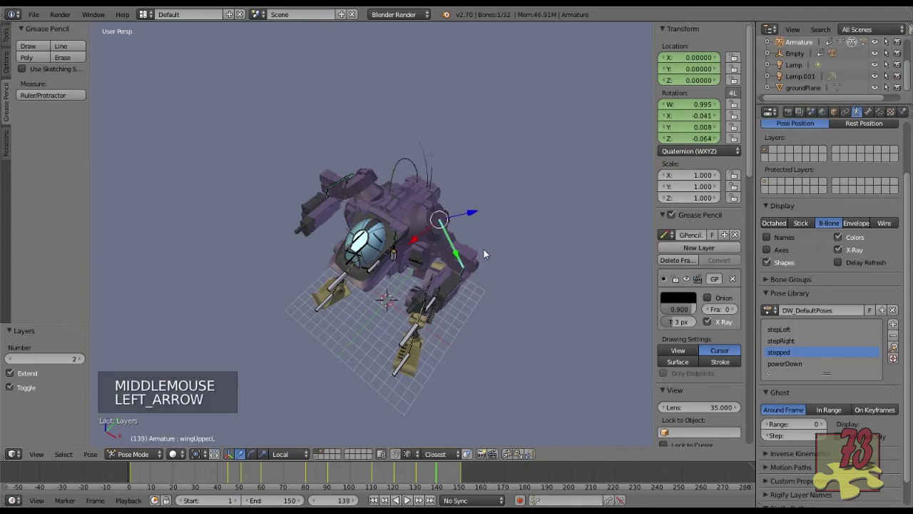
key("Left")
key("Left")
key("Left")
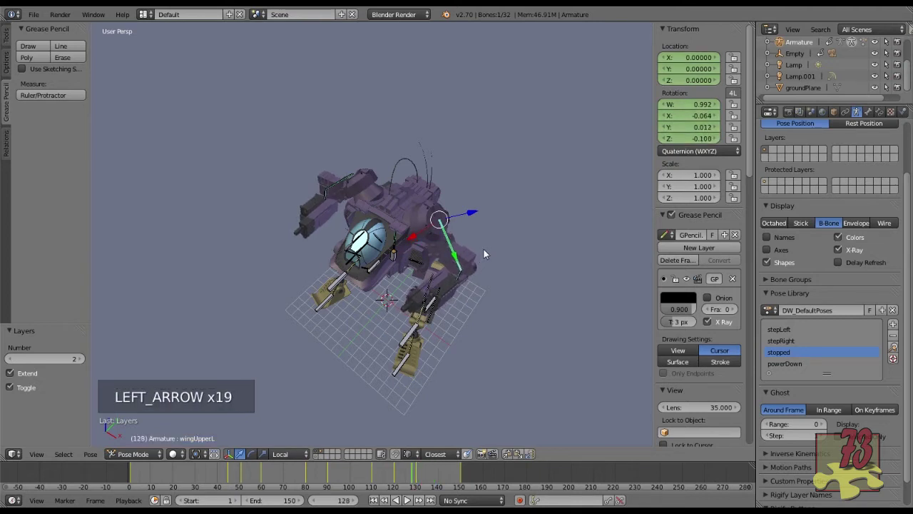
key("Right")
key("Right")
key("Right")
key("Right")
key("Right")
key("Right")
key("Right")
key("Right")
key("Right")
key("Right")
key("Right")
key("Right")
key("Right")
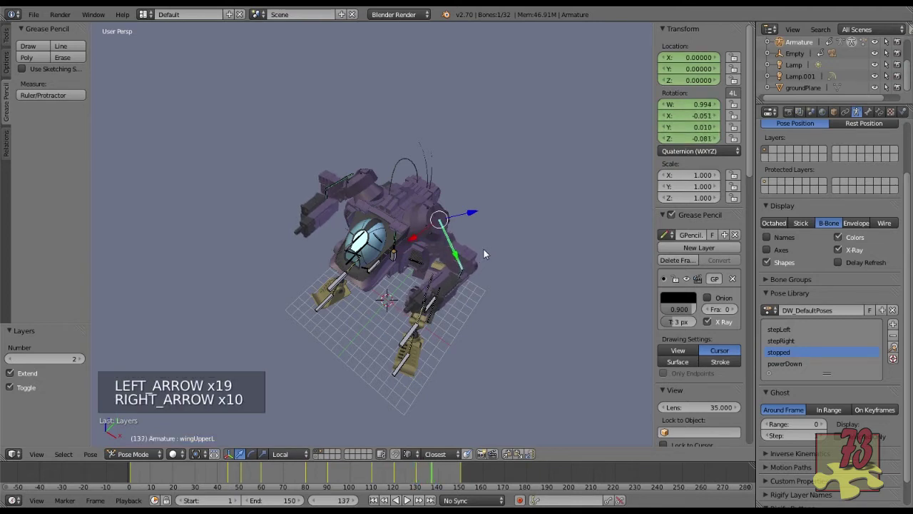
key("Left")
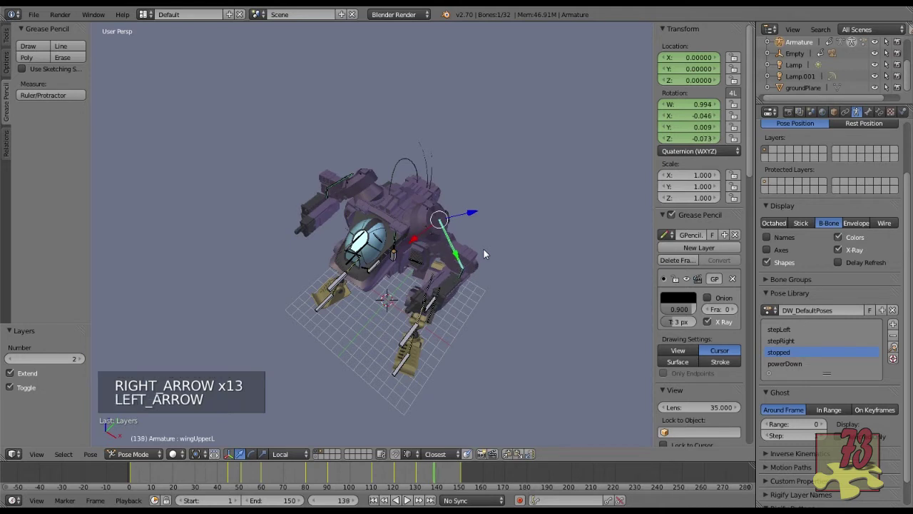
key("Left")
key("Left")
key("Right")
key("Right")
key("Right")
key("Right")
key("Right")
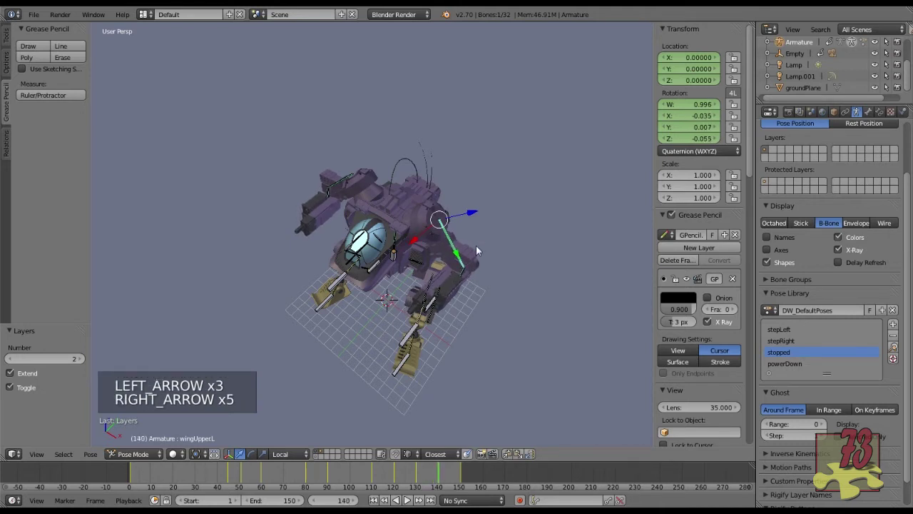
Step: At frame 140, rotate the left upper wing bone by about -27° and rotate the right upper wing bone freehand
key("r")
key("r")
key("r")
key("r")
key("r")
key("r")
left_click(457, 227)
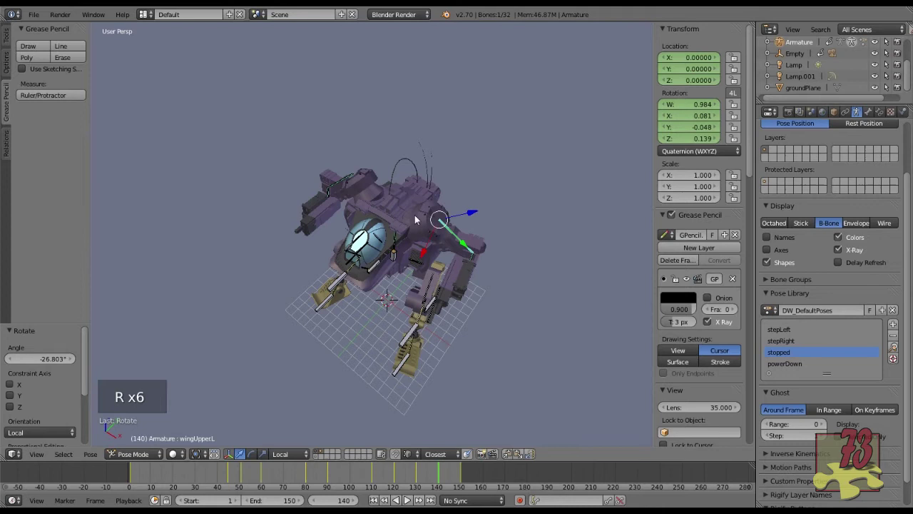
right_click(455, 255)
key("r")
key("r")
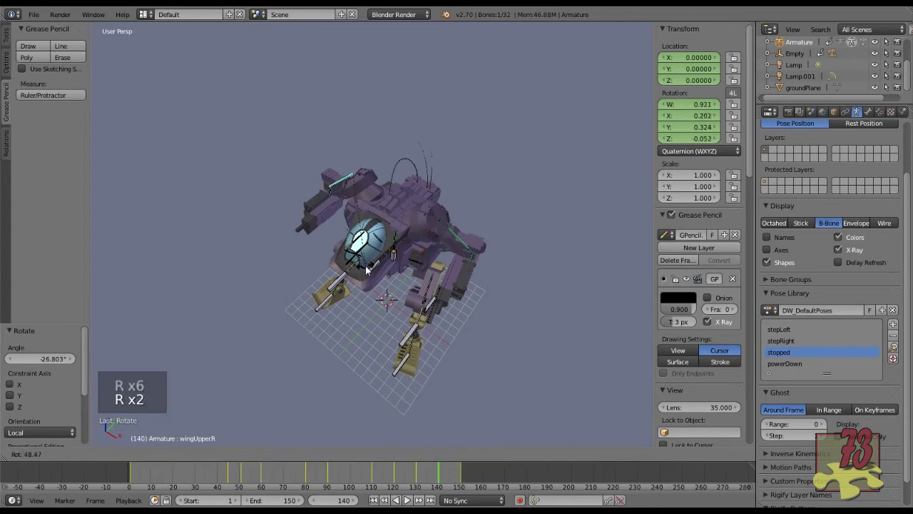
left_click(391, 256)
Step: Rotate the left upper wing bone by about -69° and the right one by about 92°, and insert a keyframe at frame 140
right_click(460, 236)
key("r")
key("r")
left_click(476, 201)
right_click(314, 202)
middle_click_drag(314, 203, 429, 236)
right_click(380, 236)
key("r")
key("r")
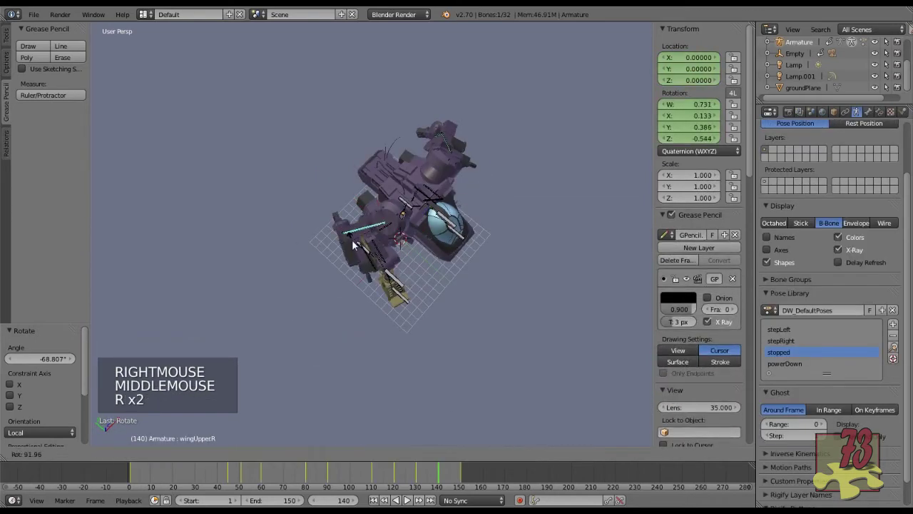
left_click(353, 245)
middle_click_drag(353, 245, 400, 206)
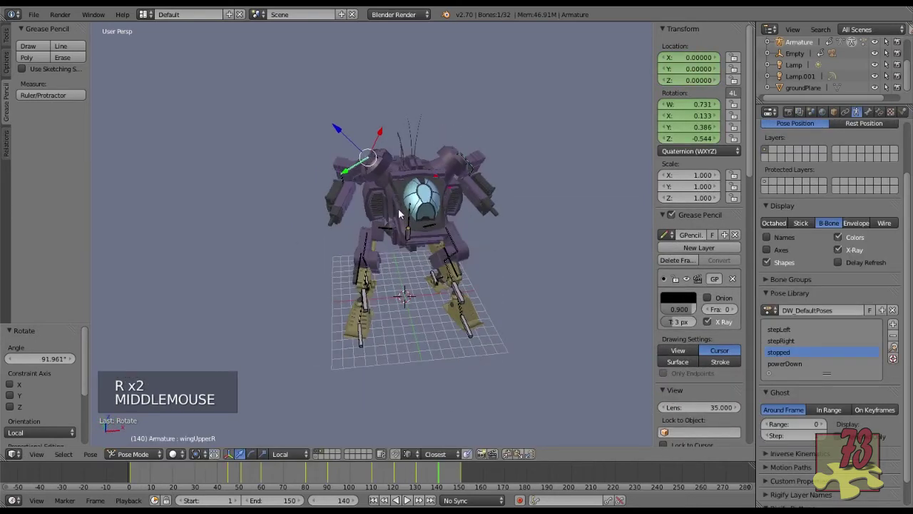
key("i")
key("i")
Step: Play the animation from the first frame through the camera with only layer 1 visible
key("shift+Left")
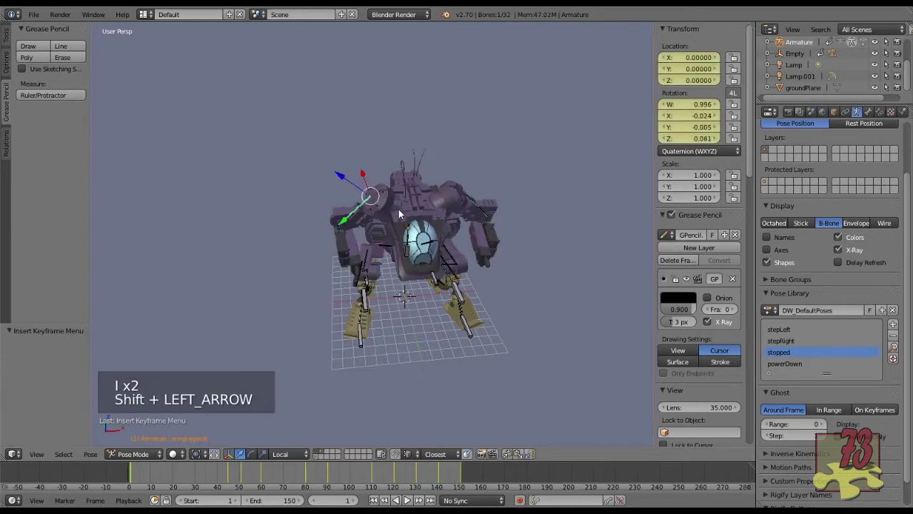
key("KP_0")
key("1")
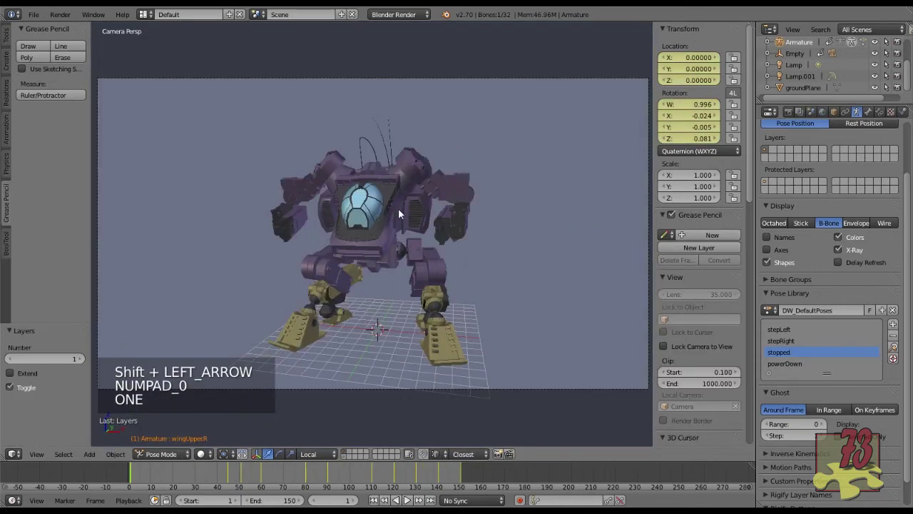
key("alt+a")
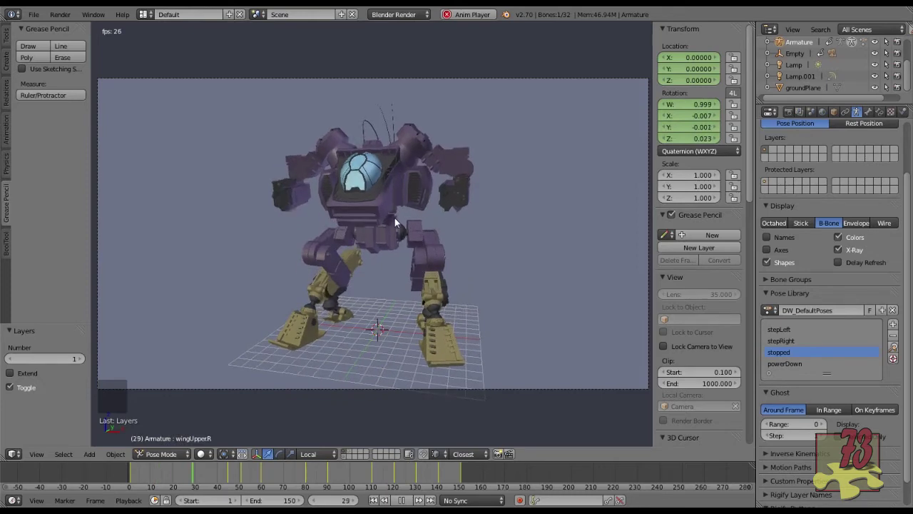
key("Escape")
Step: Go to frame 130 and step back and forth through frames 130 to 155 to examine the arm swing from above
middle_click_drag(370, 227, 373, 251)
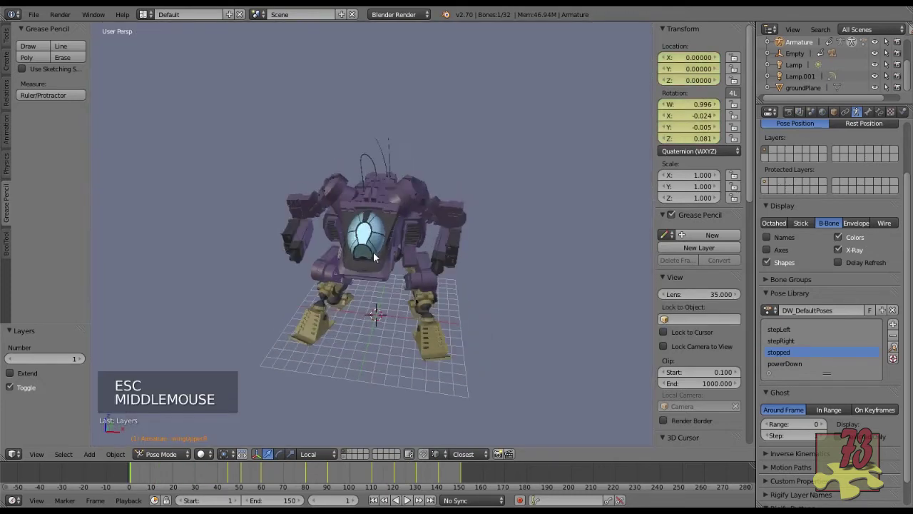
left_click(433, 474)
left_click_drag(437, 475, 416, 471)
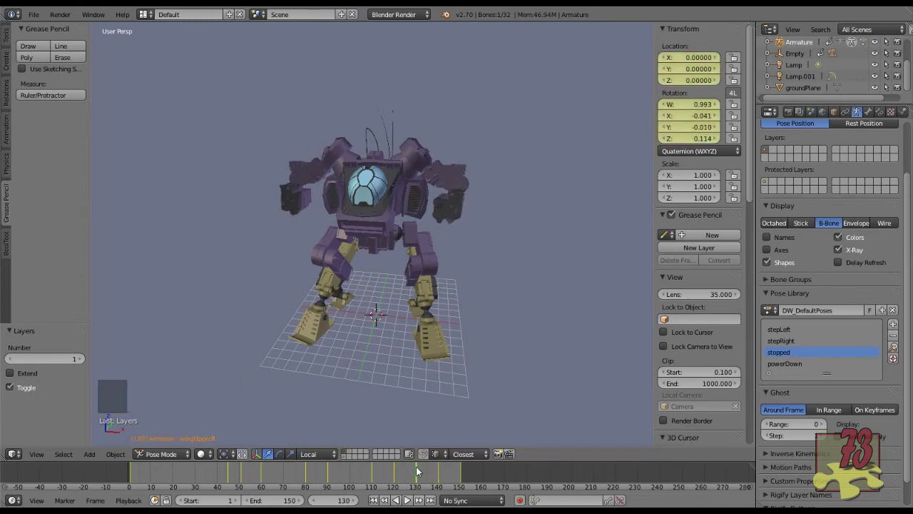
middle_click_drag(285, 285, 374, 295)
scroll(374, 295, "up", 2)
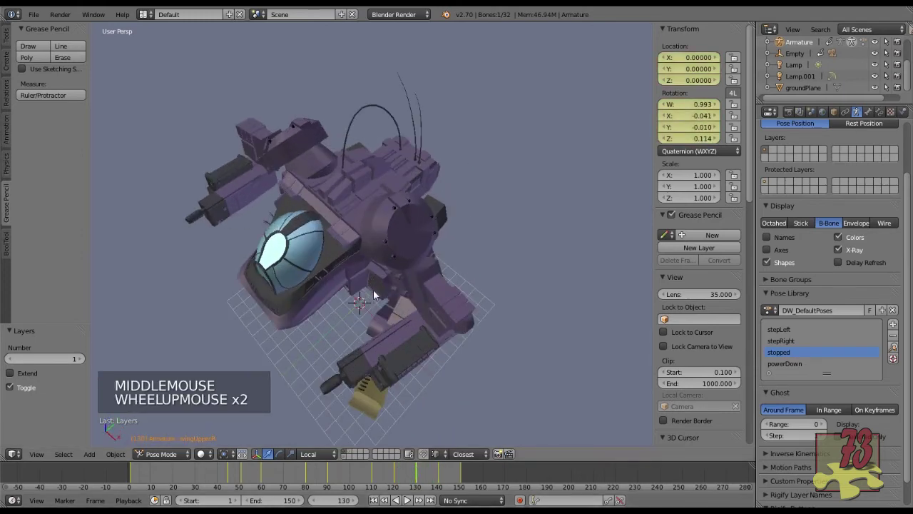
key("Right")
key("Right")
key("Right")
key("Right")
key("Right")
key("Right")
key("Right")
key("Right")
key("Right")
key("Left")
key("Left")
key("Left")
key("Left")
key("Left")
key("Left")
key("Left")
key("Left")
key("Left")
key("Left")
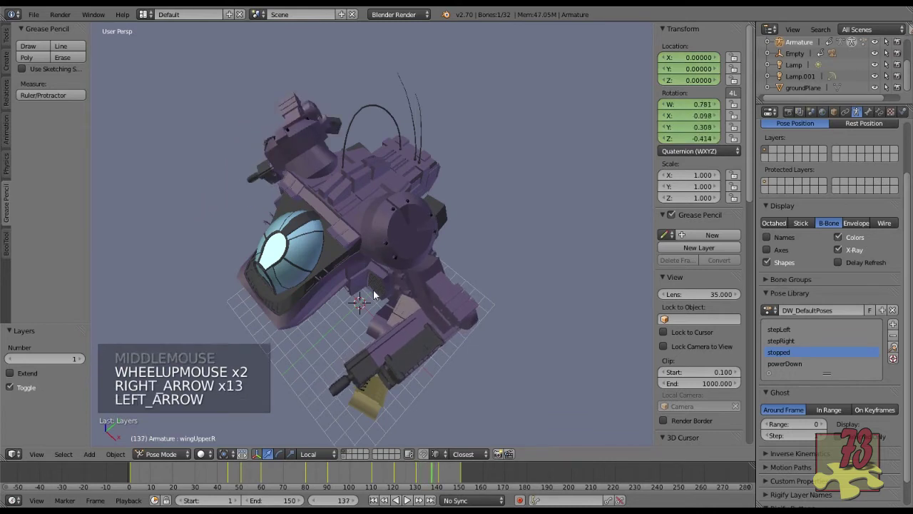
key("Right")
key("Right")
key("Right")
key("Right")
key("Right")
key("Right")
key("Right")
key("Right")
key("Right")
key("Right")
key("Right")
key("Right")
key("Right")
key("Right")
key("Right")
key("Right")
key("Right")
key("Right")
key("Right")
key("Right")
key("Right")
key("Right")
key("Right")
key("Right")
key("Right")
key("Right")
key("Right")
key("Right")
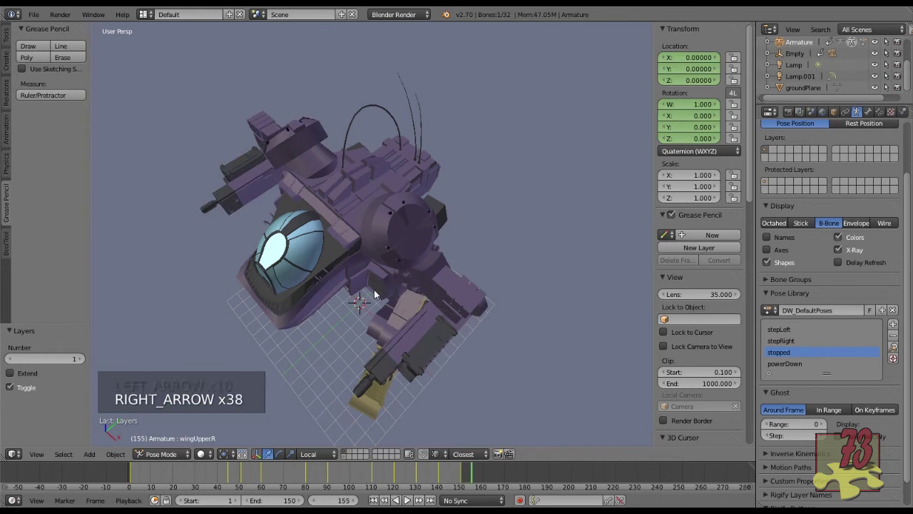
key("Left")
key("Left")
key("Left")
key("Left")
key("Left")
key("Left")
key("Left")
key("Left")
key("Left")
key("Left")
key("Left")
key("Left")
key("Left")
key("Left")
key("Left")
key("Left")
key("Left")
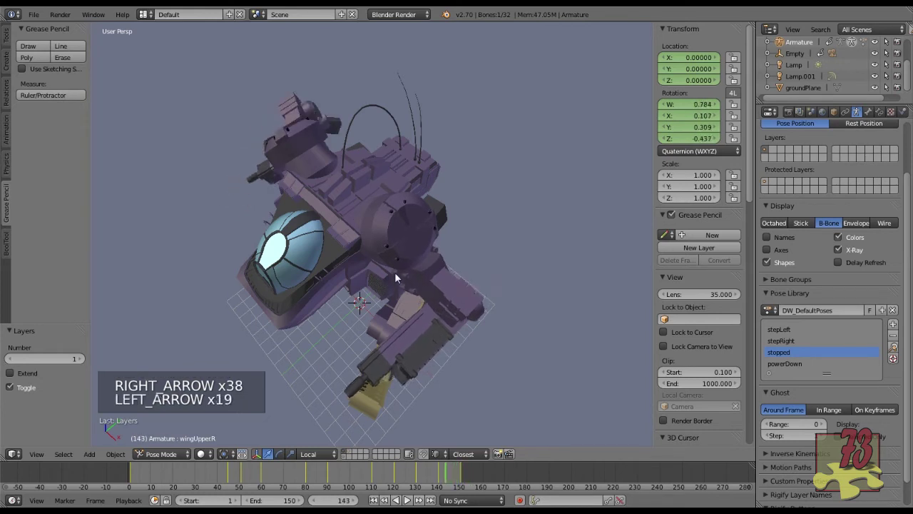
key("Left")
key("Left")
key("Left")
key("Left")
key("Left")
key("Left")
key("Left")
key("Left")
key("Left")
key("Left")
key("Left")
key("Left")
key("Left")
key("Left")
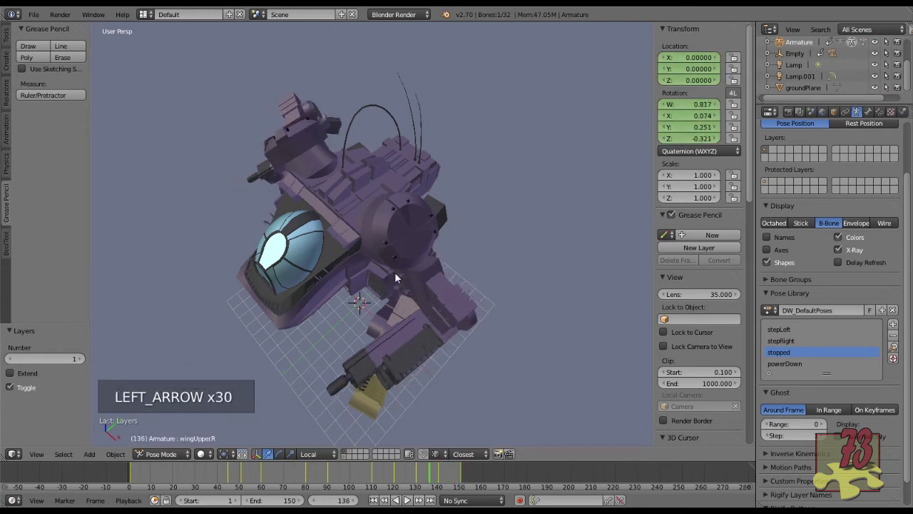
Step: Step forward through the frames around 140 to examine how the arms swing between the keyframes
key("Right")
key("Right")
key("Right")
key("Right")
key("Right")
key("Right")
key("Right")
key("Right")
key("Right")
key("Right")
key("Right")
key("Right")
key("Right")
key("Right")
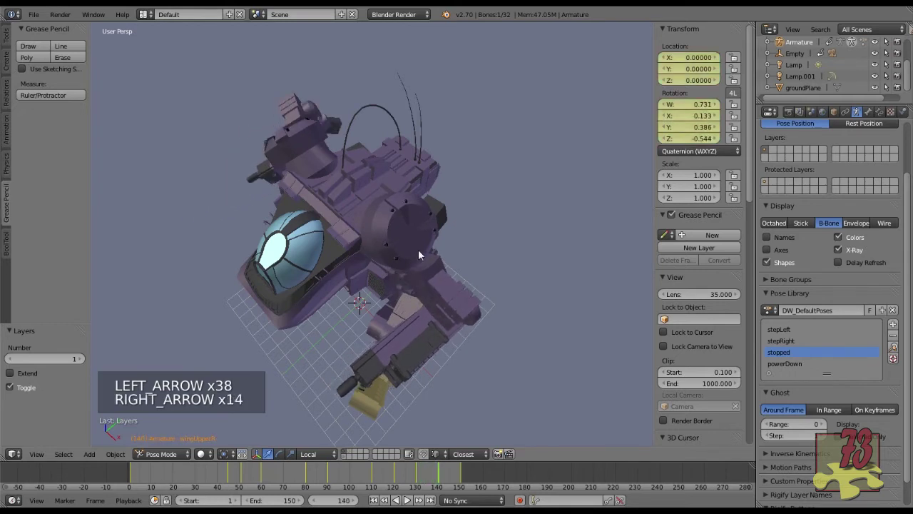
Step: With layers 1 and 2 shown, rotate the left upper wing bone by about -62° at frame 140 and insert a LocRot keyframe
key("2")
right_click(422, 259)
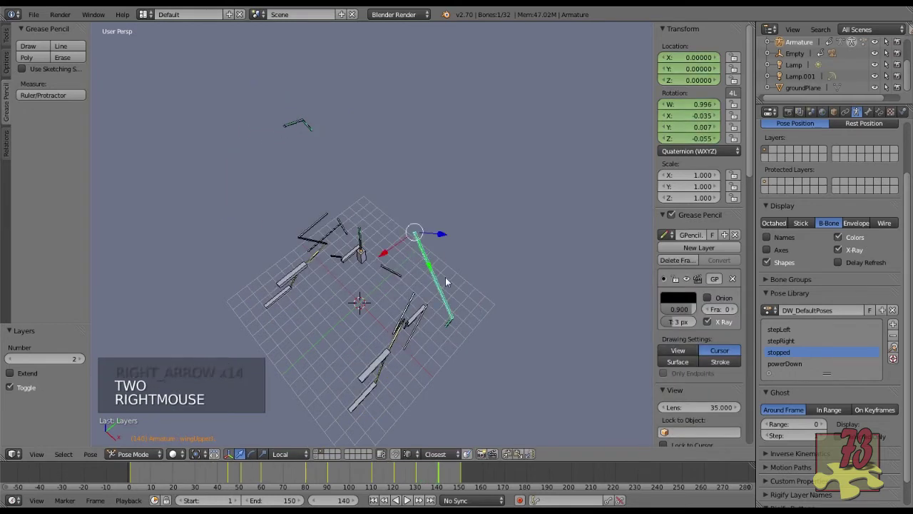
key("shift+2")
key("shift+1")
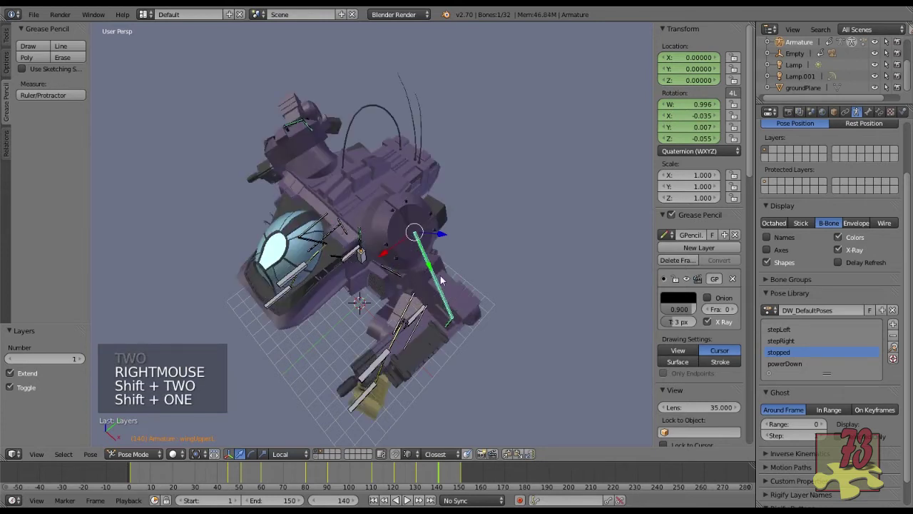
key("r")
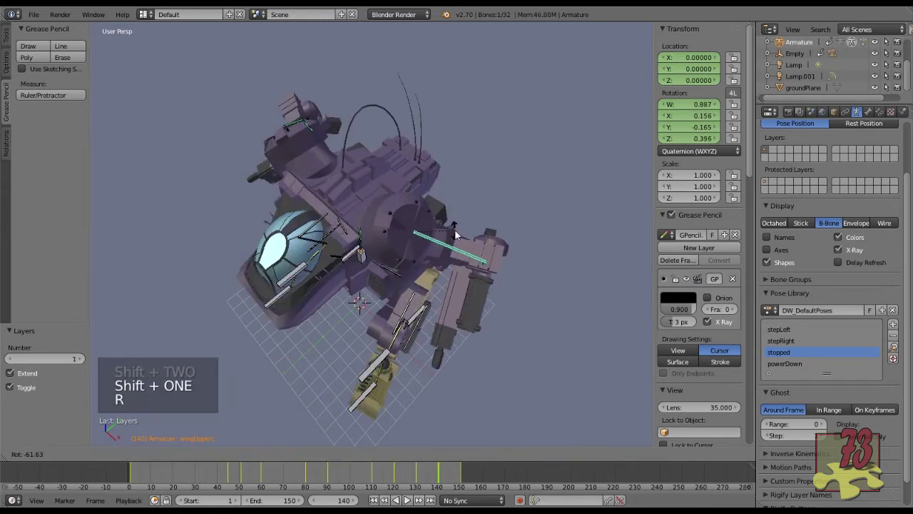
left_click(455, 234)
key("i")
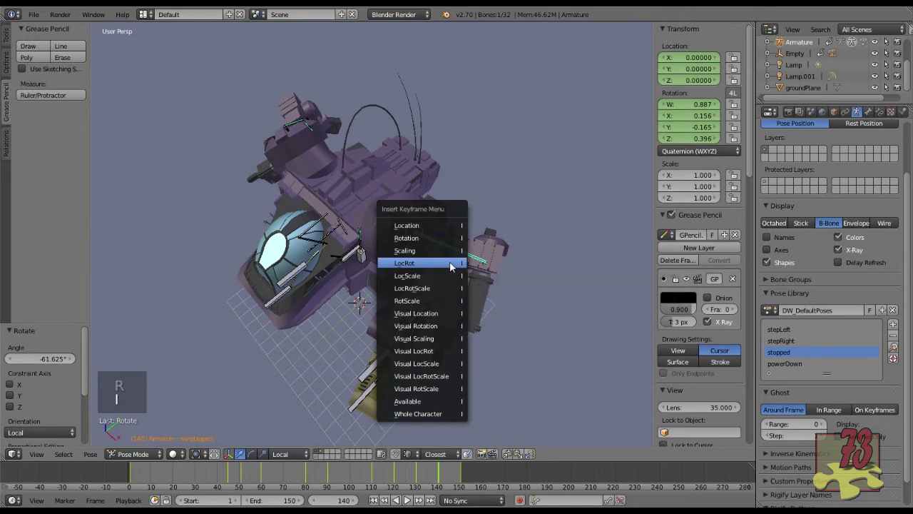
left_click(450, 261)
Step: Replay the animation from frame 1 in camera view with only layer 1 shown
key("shift+Left")
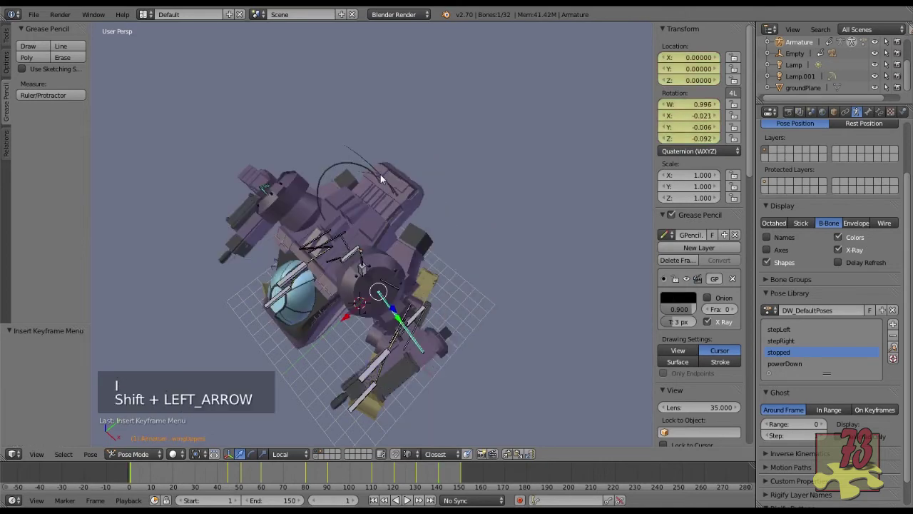
key("KP_0")
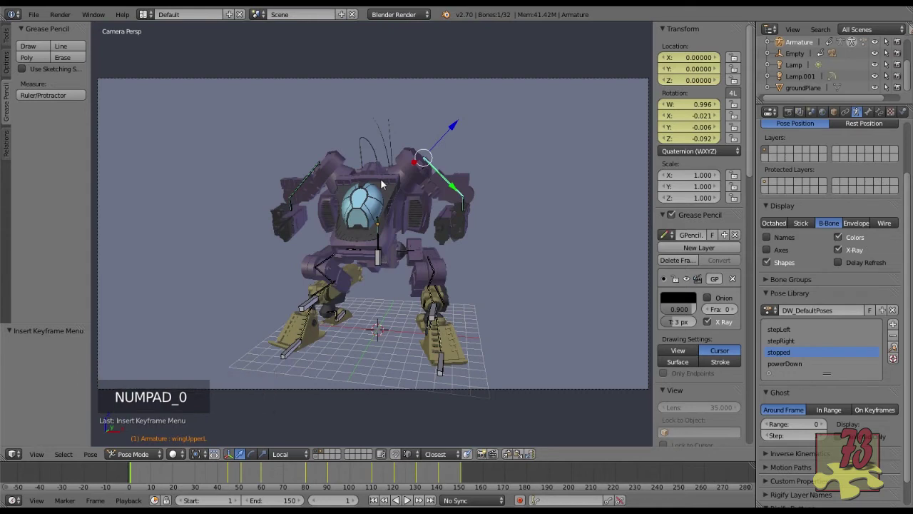
key("1")
key("alt+a")
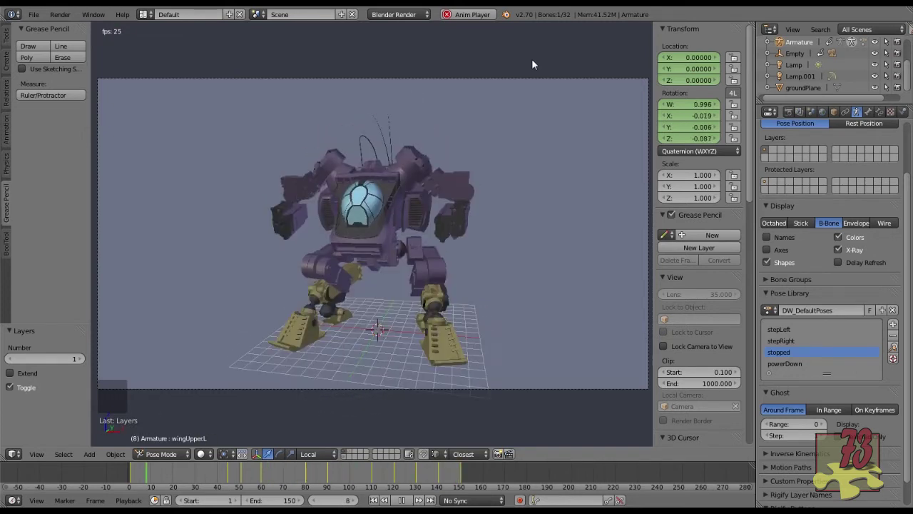
key("Escape")
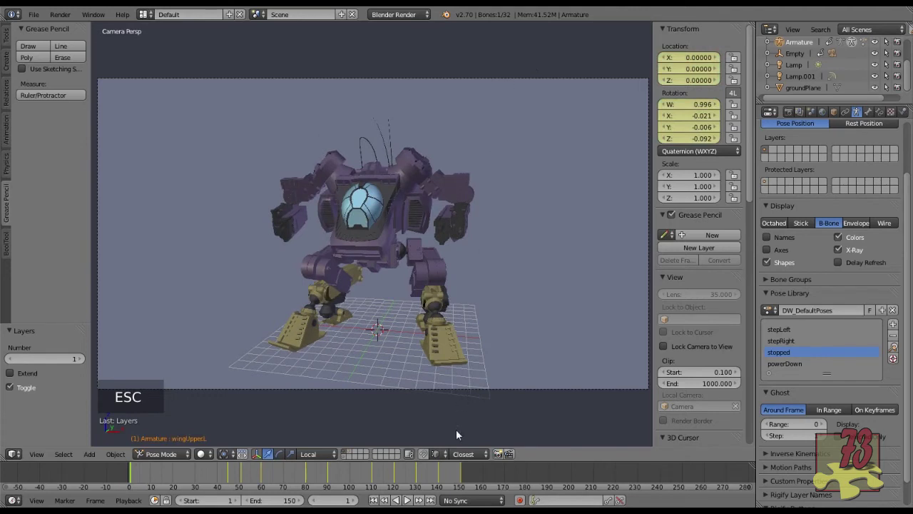
Step: Set the animation's end frame to 200
left_click(274, 493)
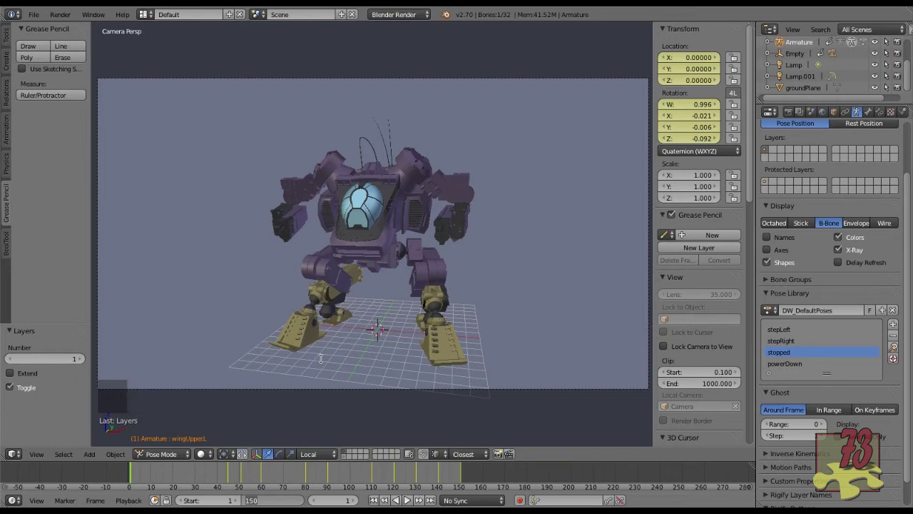
type("200")
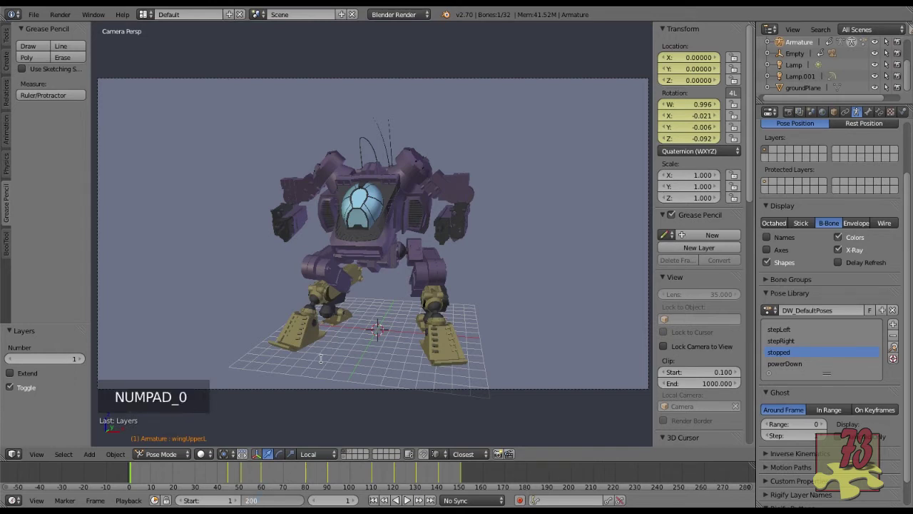
key("Return")
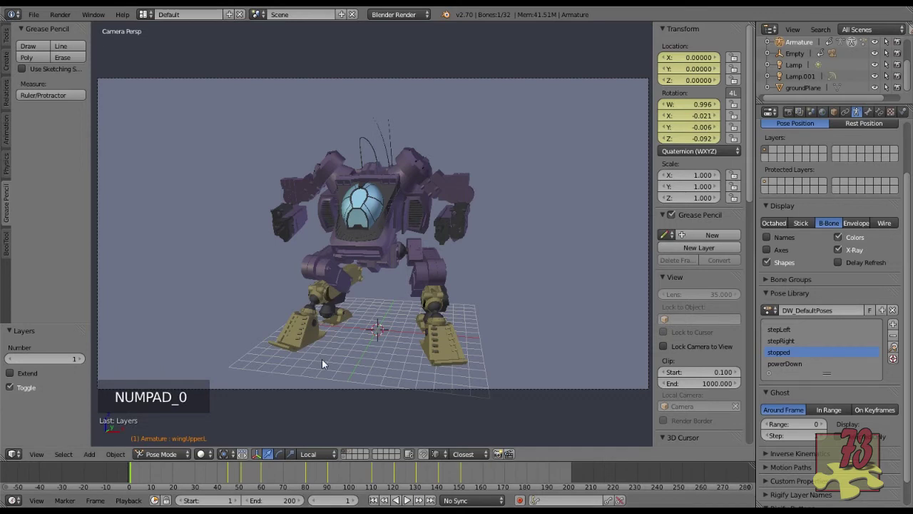
Step: Go to frame 150 and step one frame back and forth to check the mech's pose
left_click(463, 478)
key("Right")
key("Left")
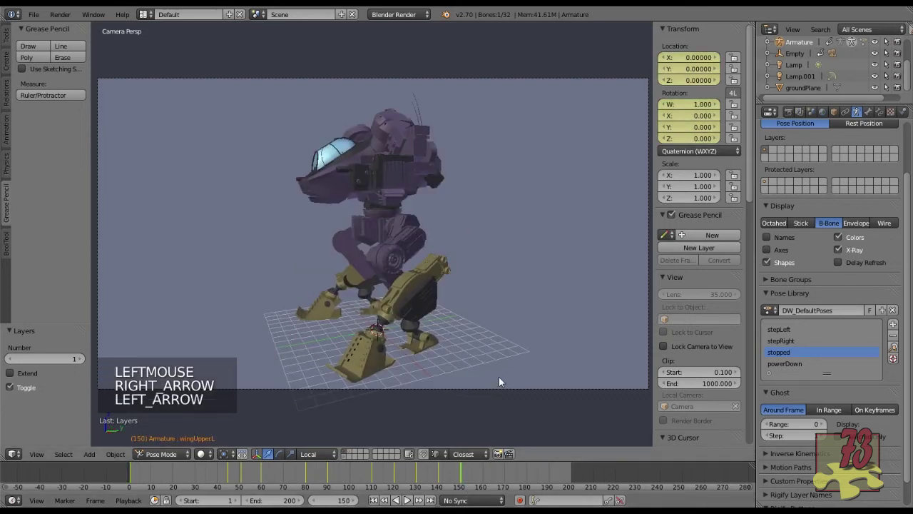
key("Left")
key("Right")
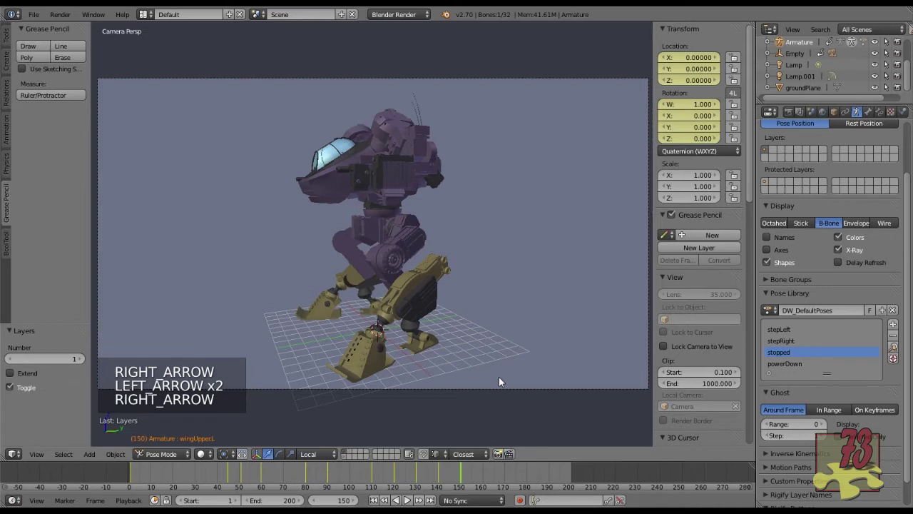
Step: At frame 200, show layer 2, select all bones, apply the stopped pose from the pose library and insert a LocRot keyframe
key("shift+Right")
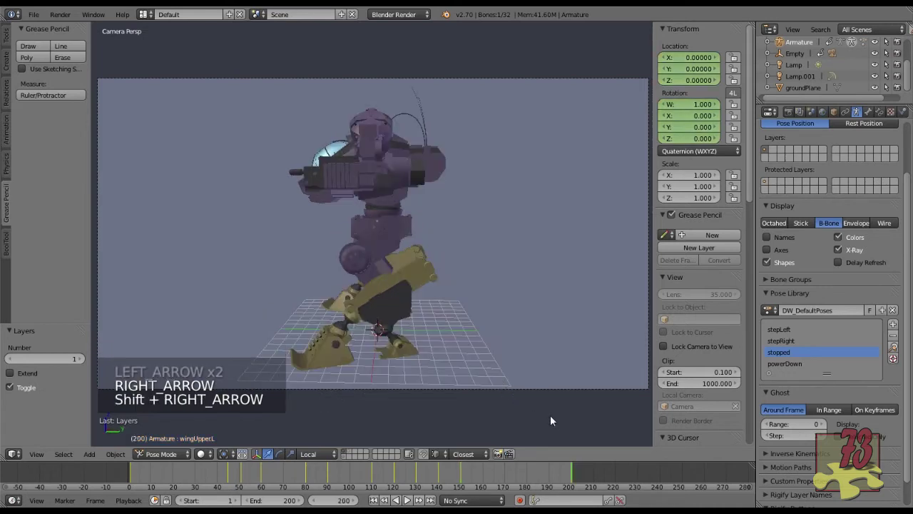
left_click(790, 351)
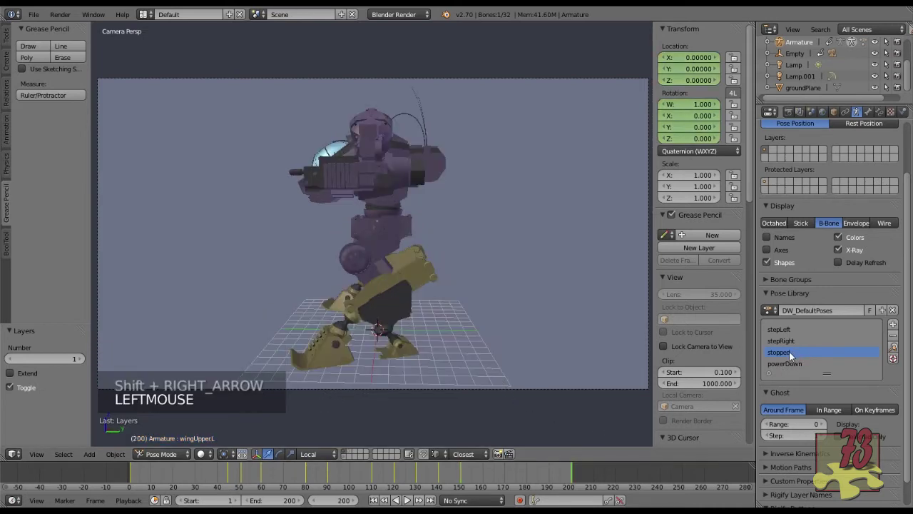
left_click(893, 347)
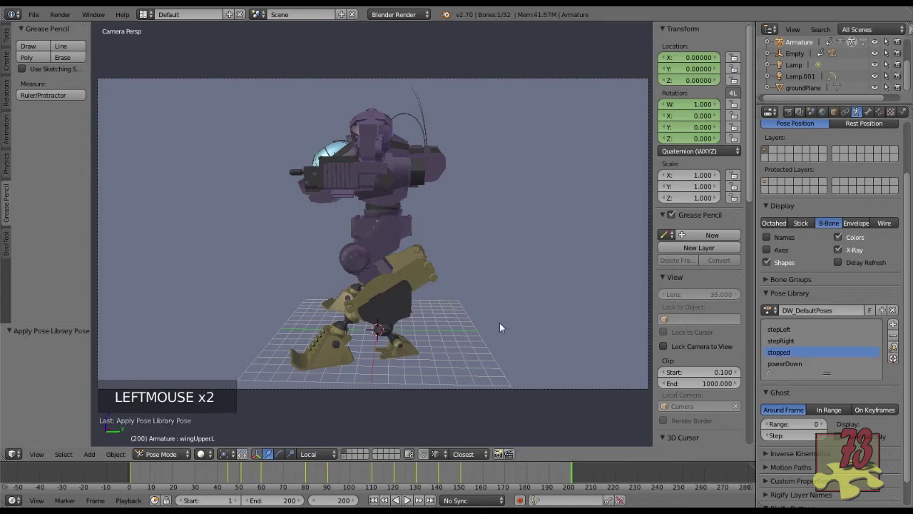
key("shift+2")
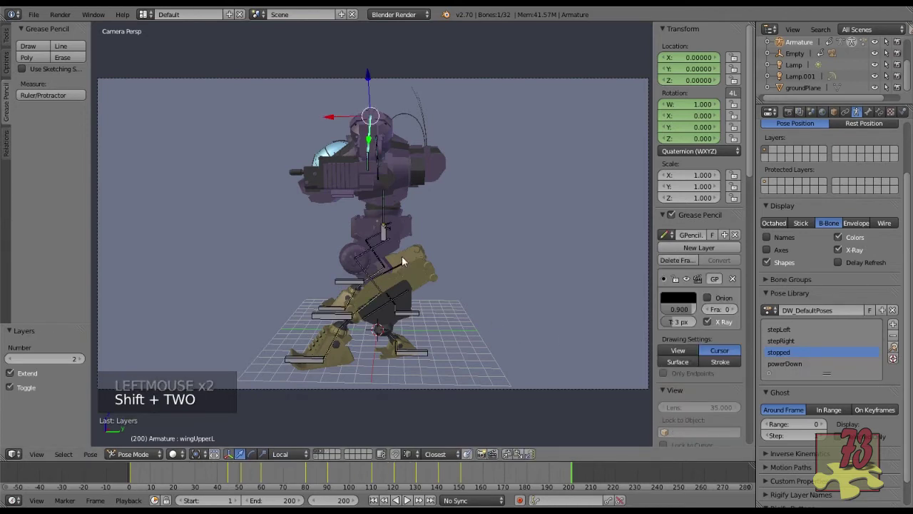
key("a")
key("a")
key("a")
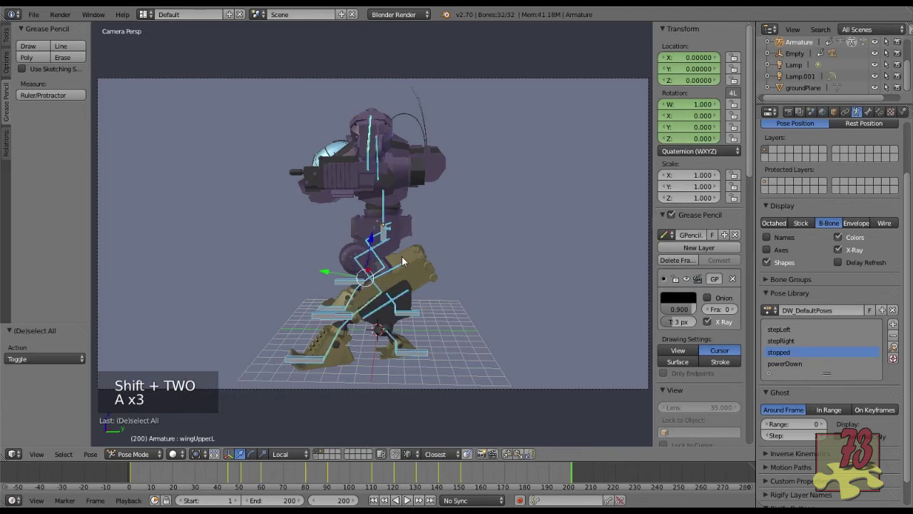
left_click(894, 348)
key("i")
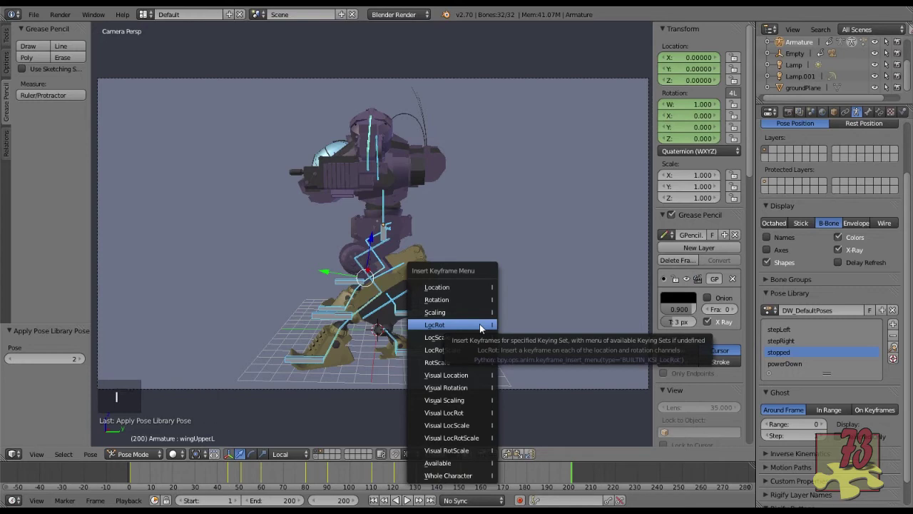
left_click(480, 326)
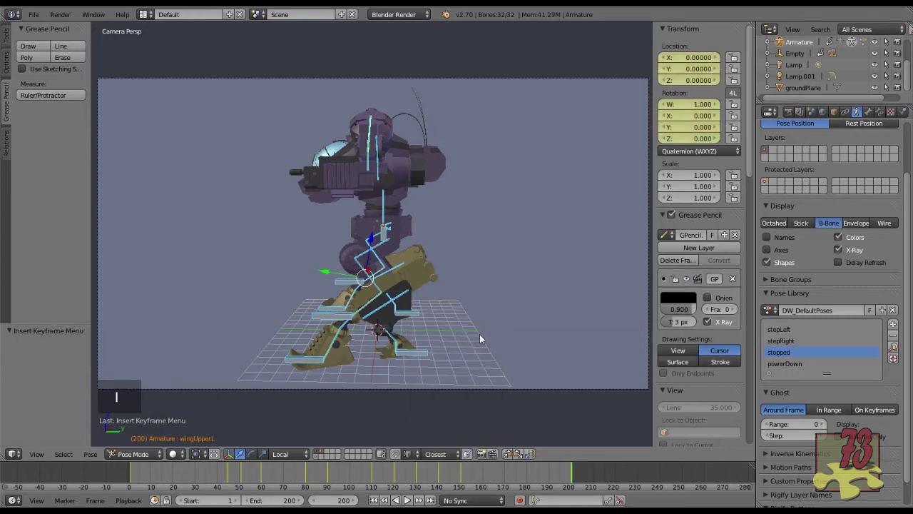
Step: At frame 165, rotate the torsoTwist bone by about 93° as seen from above and insert a LocRot keyframe
left_click(507, 475)
left_click_drag(508, 475, 510, 475)
middle_click_drag(475, 388, 427, 267)
scroll(427, 267, "up", 2)
right_click(393, 204)
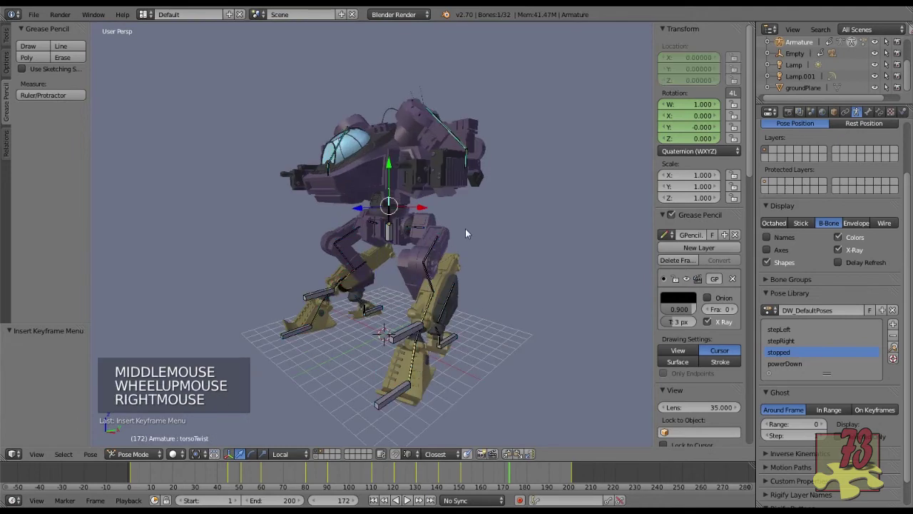
left_click(492, 473)
middle_click_drag(499, 270, 486, 316)
key("r")
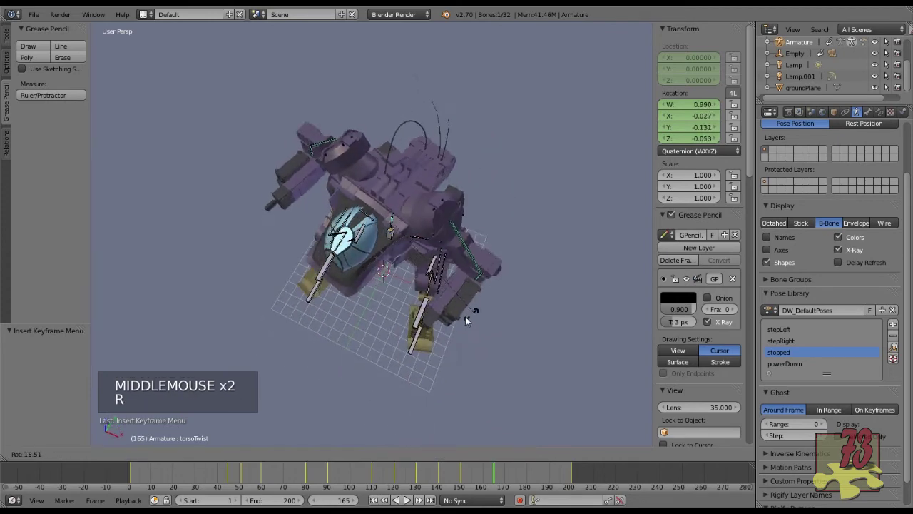
left_click(430, 322)
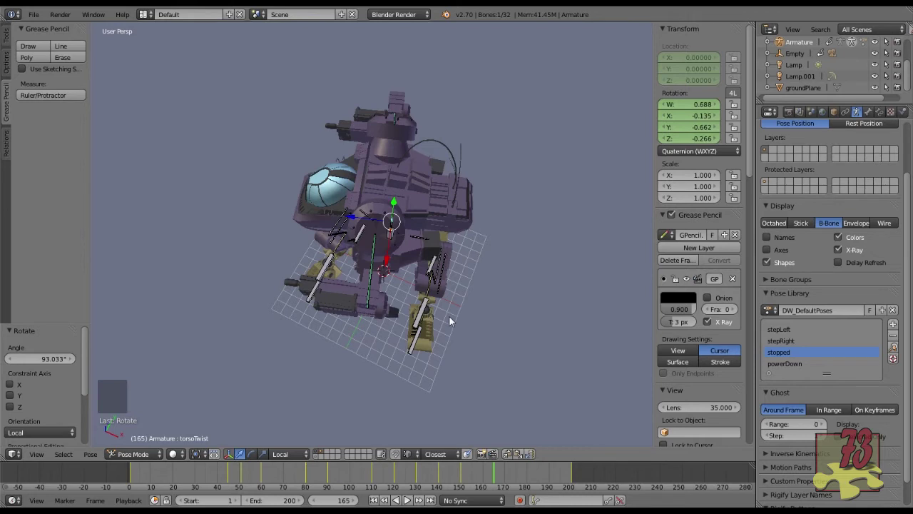
key("i")
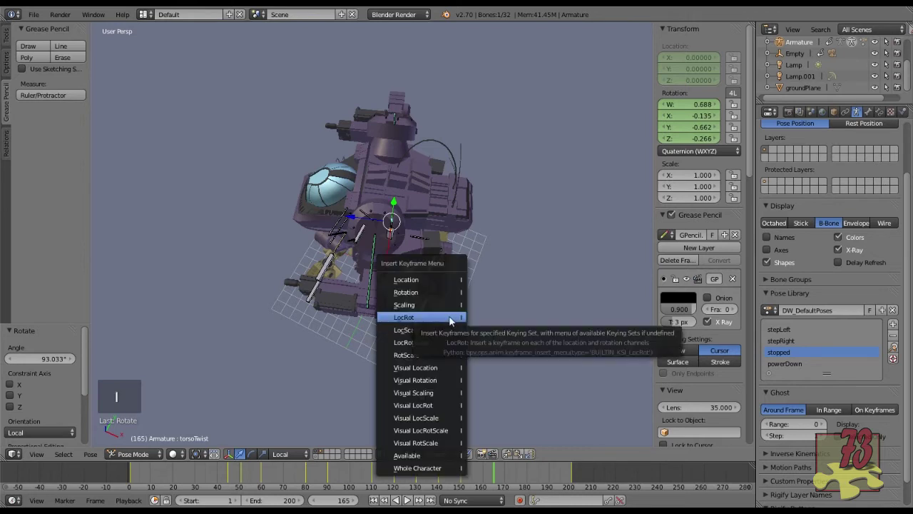
left_click(450, 318)
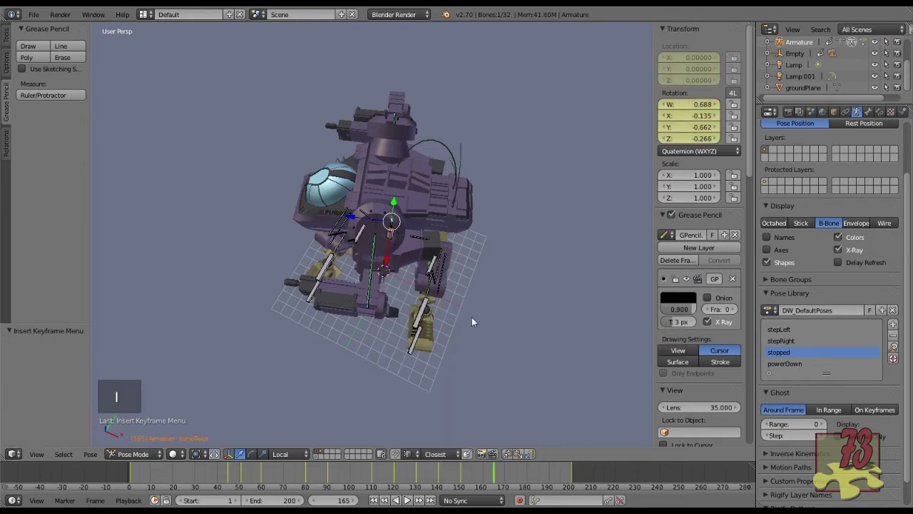
Step: Go to frame 185 and rotate the torsoTwist bone by about -47° toward the opposite side, viewed from above
left_click(538, 467)
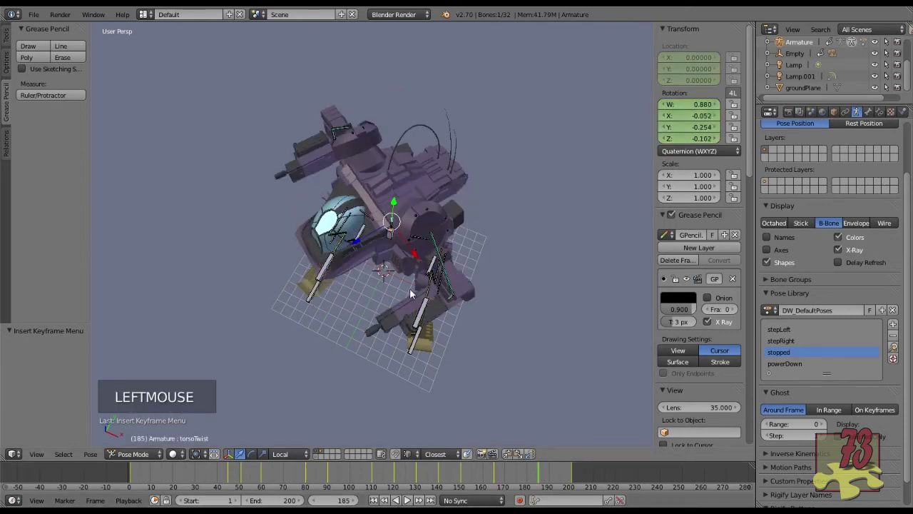
key("r")
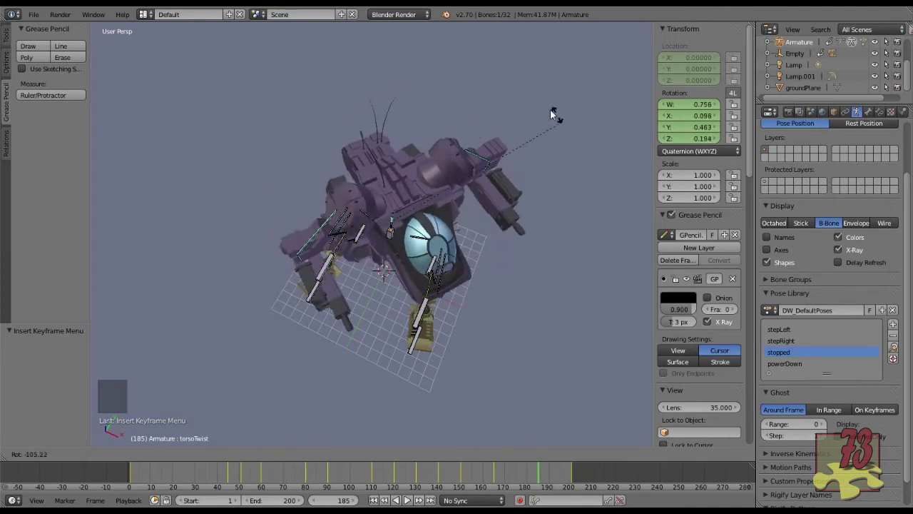
right_click(529, 192)
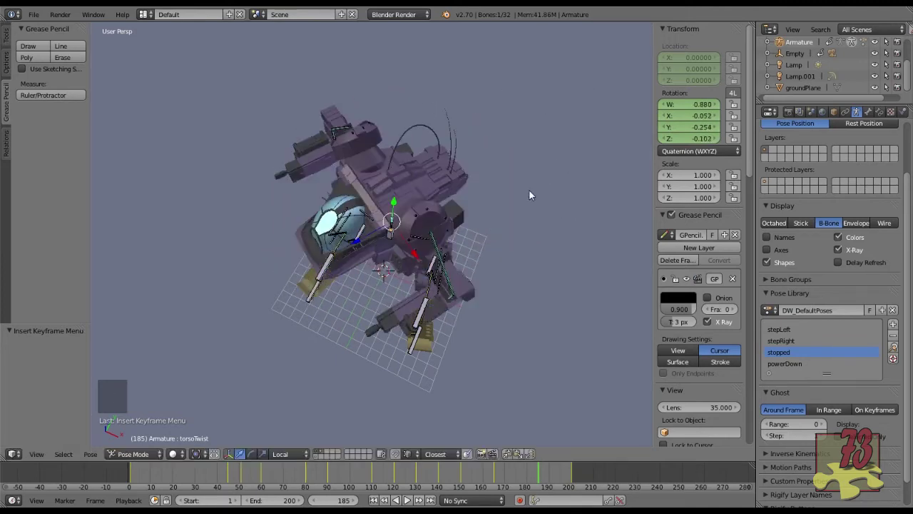
middle_click_drag(495, 275, 410, 284)
scroll(479, 260, "up", 1)
key("r")
left_click(399, 298)
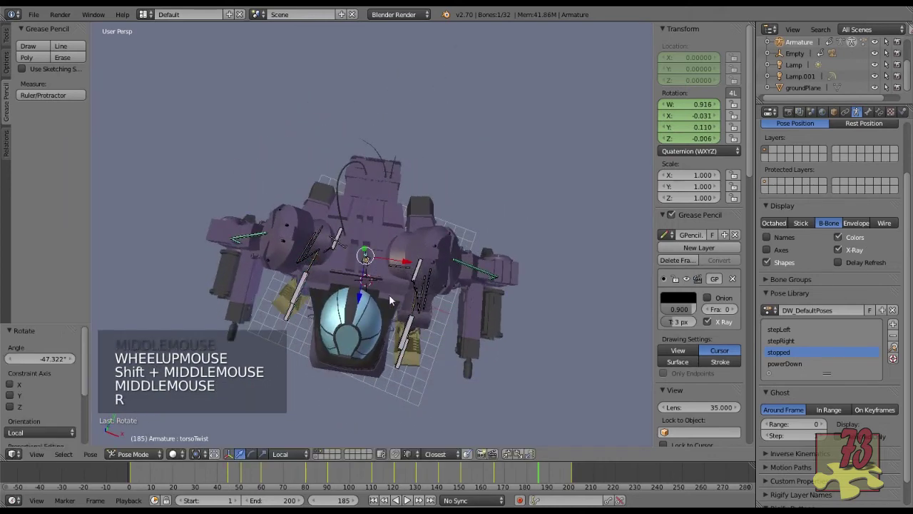
Step: Rotate the torsoTwist bone further by about -38° and then -52°, and insert a LocRot keyframe at frame 185
key("r")
left_click(421, 299)
key("r")
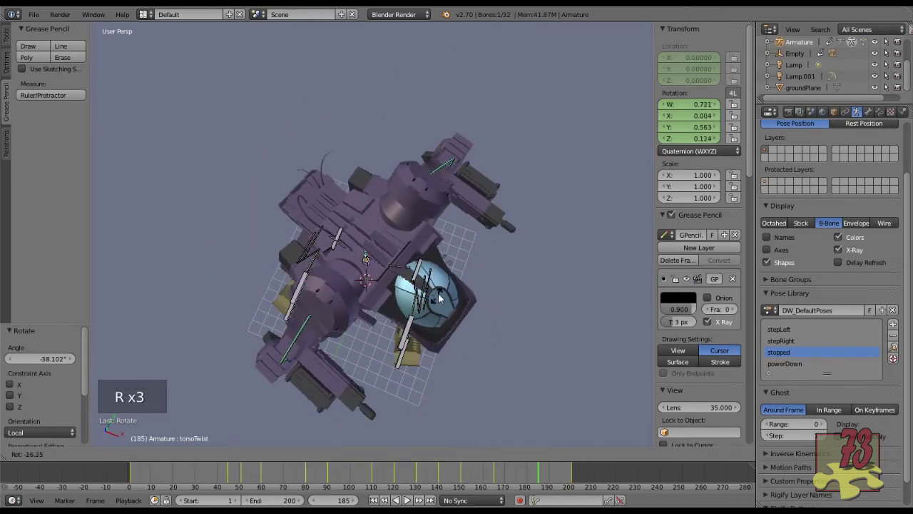
left_click(460, 281)
key("i")
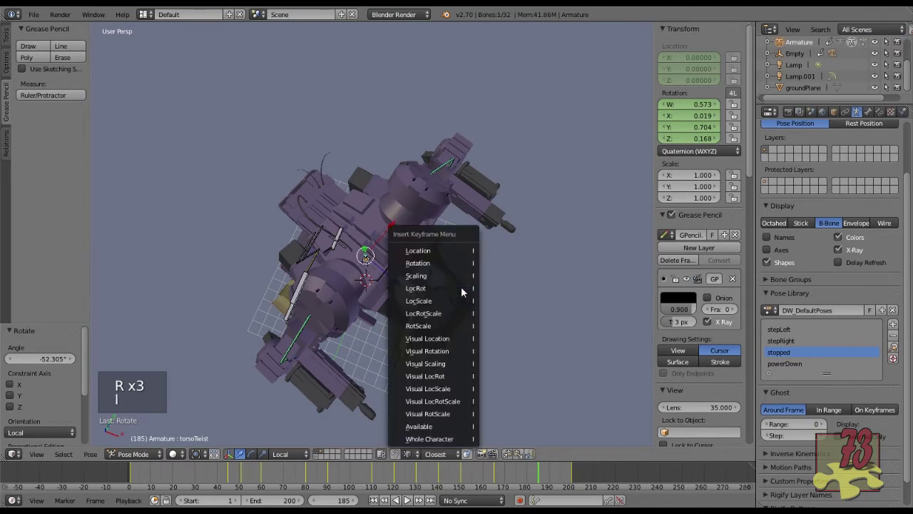
left_click(461, 288)
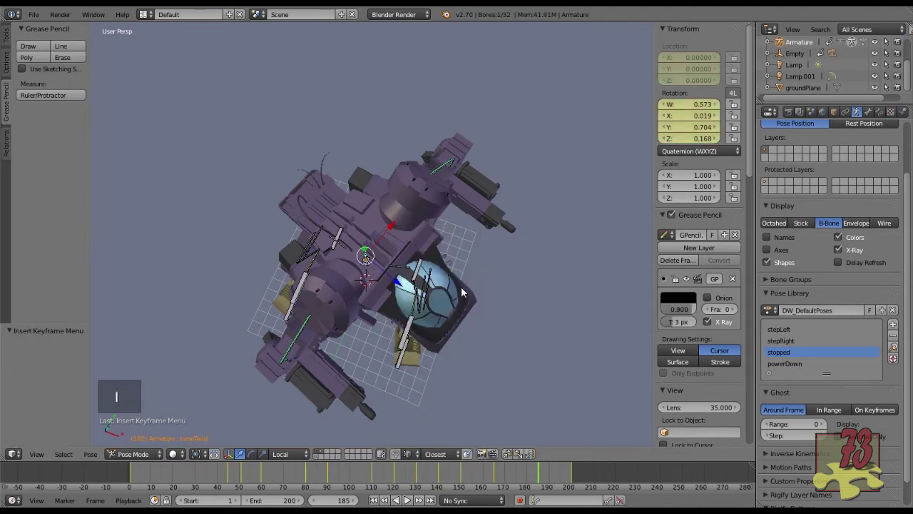
Step: Return to the first frame and view the mech from a low front angle
key("Left")
key("Left")
key("Left")
key("shift+Left")
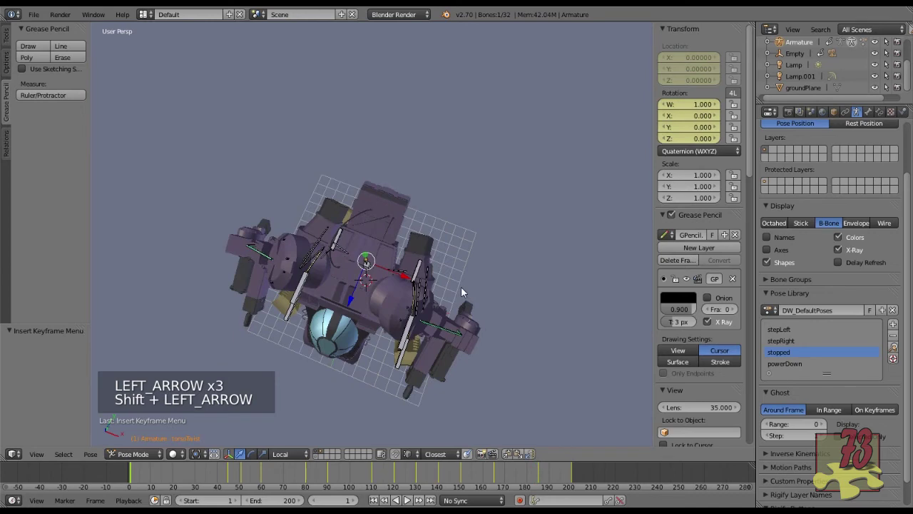
middle_click_drag(470, 351, 478, 240)
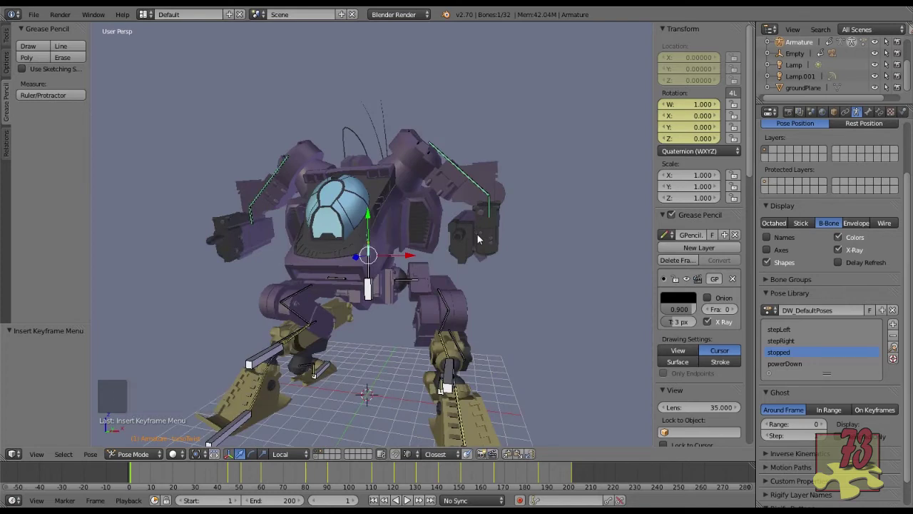
Step: Show only the mech's layer in the camera view and play the animation from the first frame
scroll(512, 182, "down", 2)
middle_click_drag(512, 182, 501, 225, "shift")
key("KP_0")
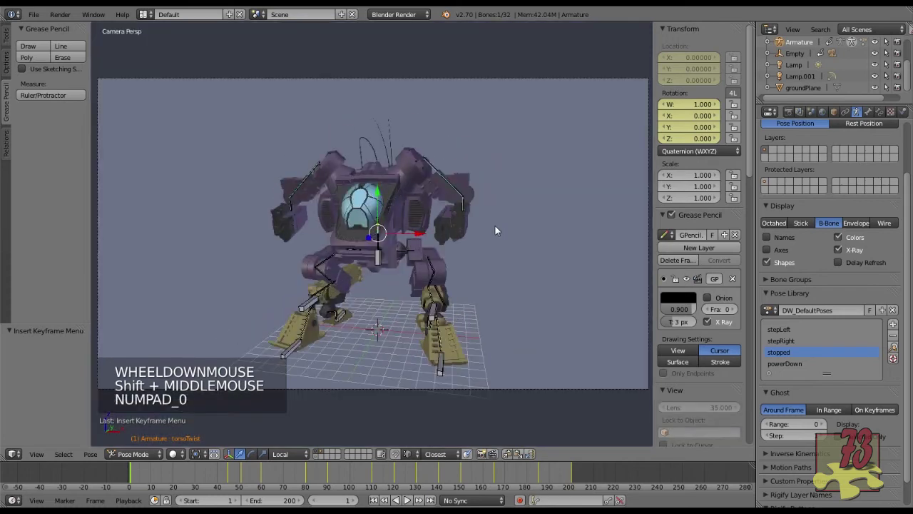
key("1")
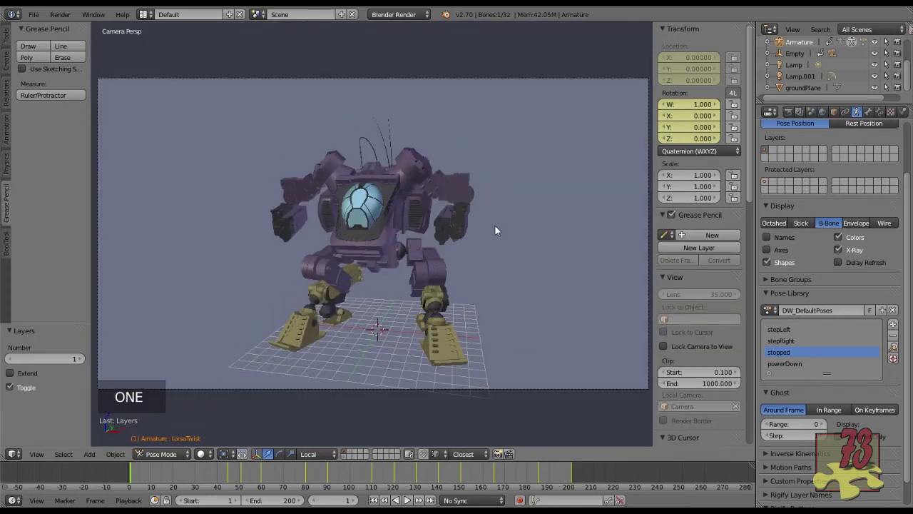
key("alt+a")
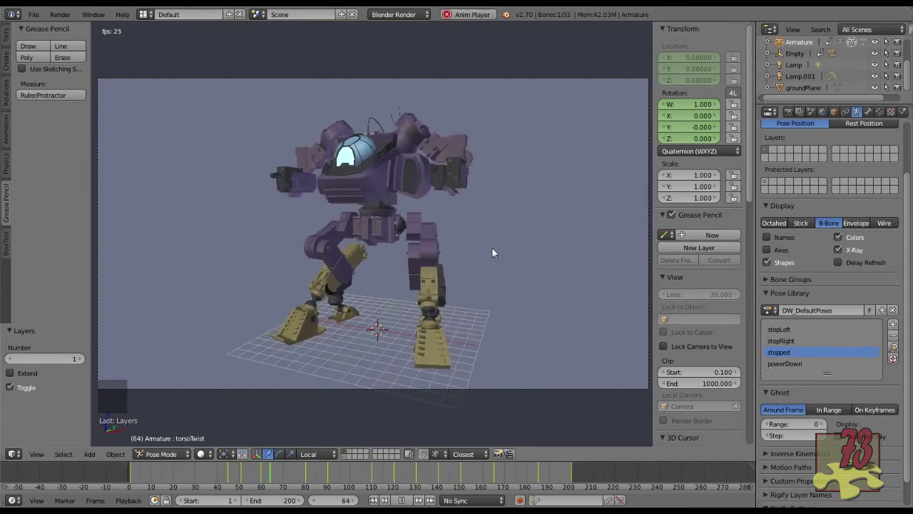
key("Escape")
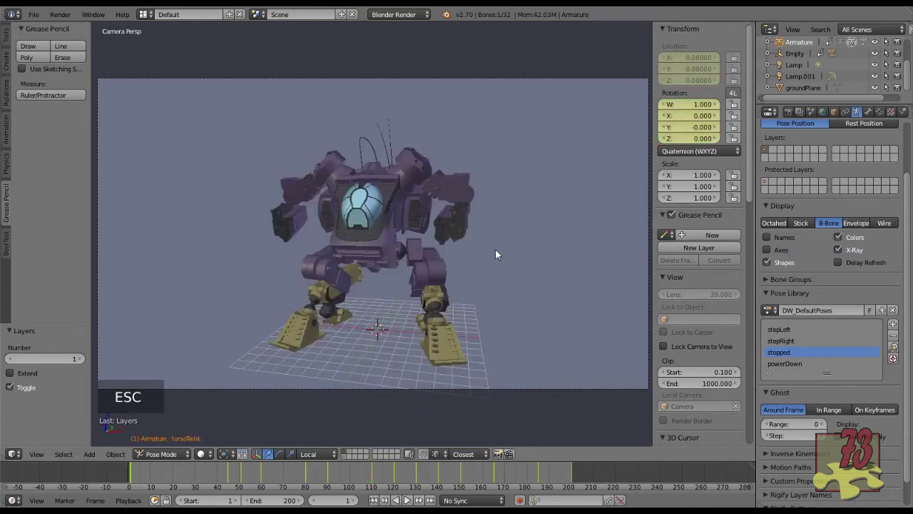
Step: Play the animation again from a raised front perspective to examine the stepping and torso twists
middle_click_drag(435, 231, 440, 263)
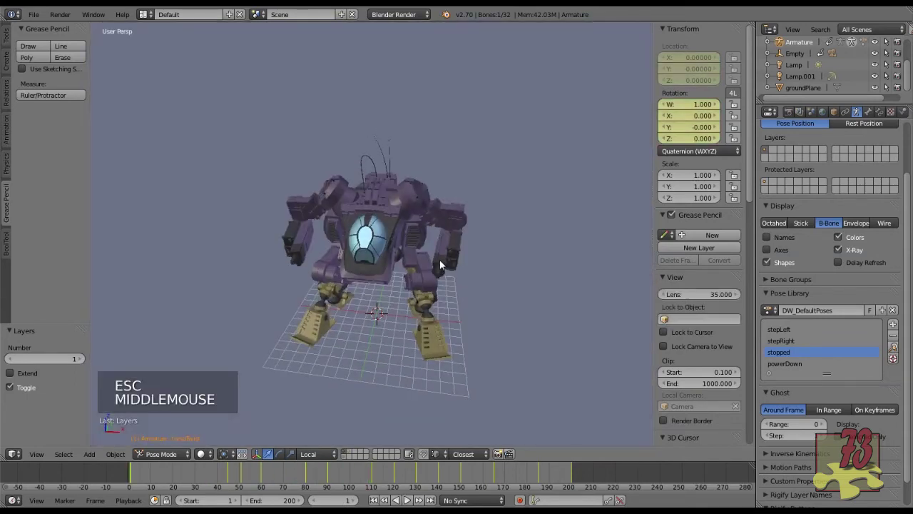
key("alt+a")
middle_click_drag(440, 260, 447, 248)
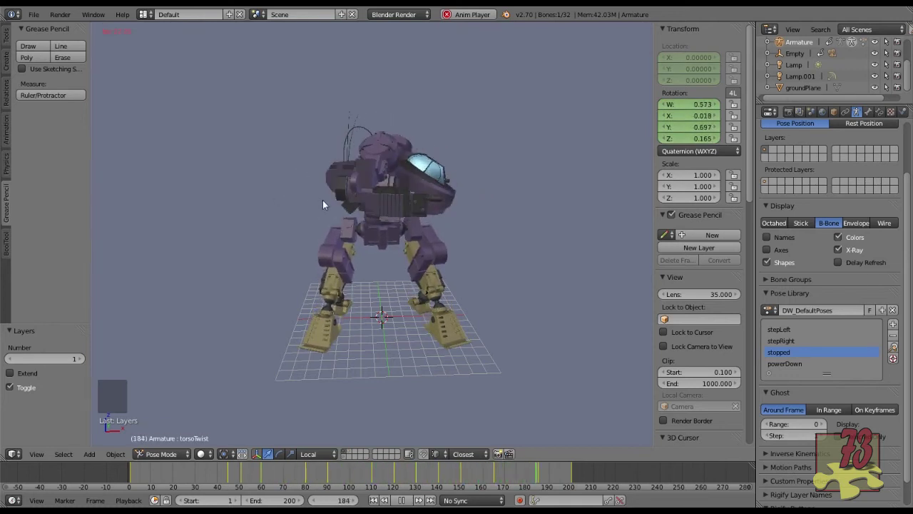
left_click(500, 474)
key("Escape")
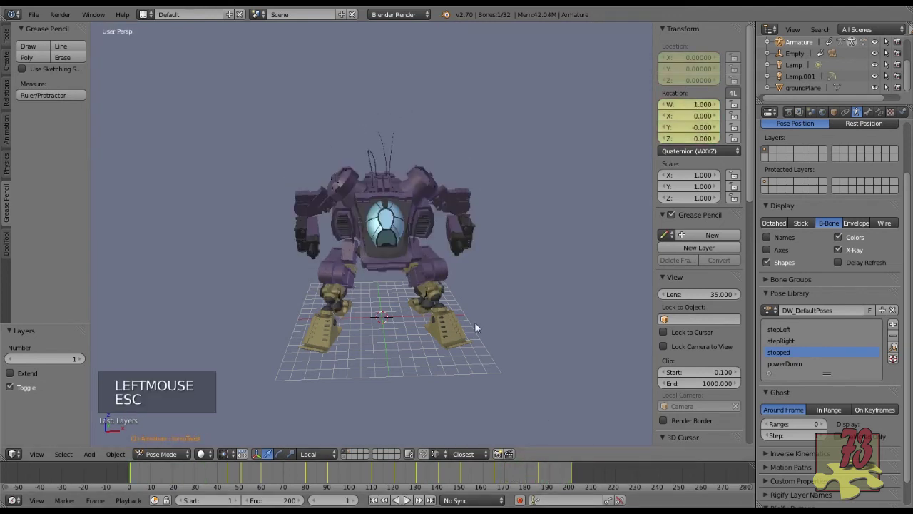
Step: Go to frame 165 and show the armature's layer together with the mech, viewed from above at an angle
scroll(497, 487, "up", 1)
scroll(503, 476, "up", 2)
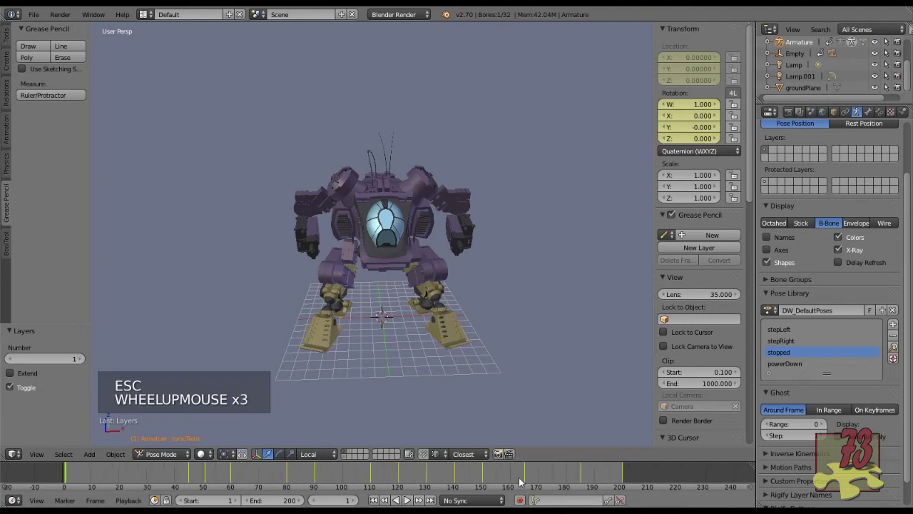
left_click(521, 476)
left_click_drag(527, 473, 525, 474)
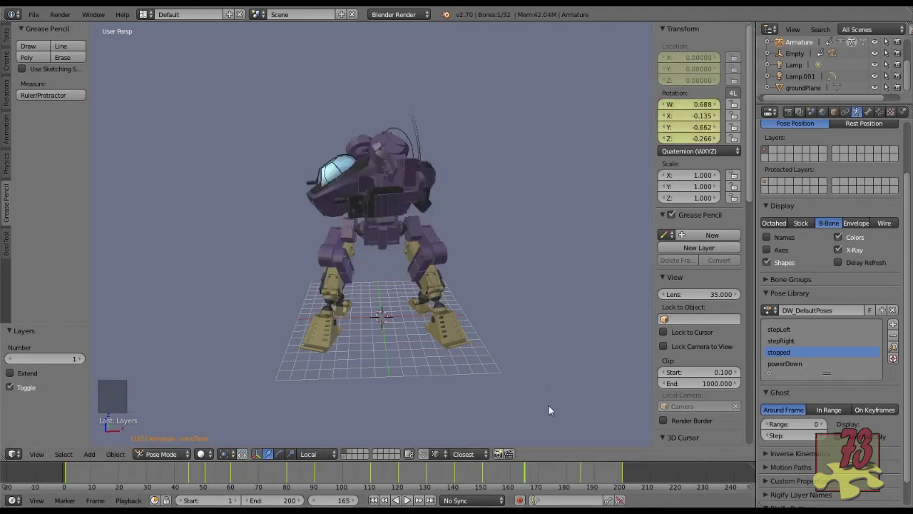
middle_click_drag(475, 309, 499, 342)
scroll(412, 275, "up", 2)
middle_click_drag(411, 275, 430, 296)
key("r")
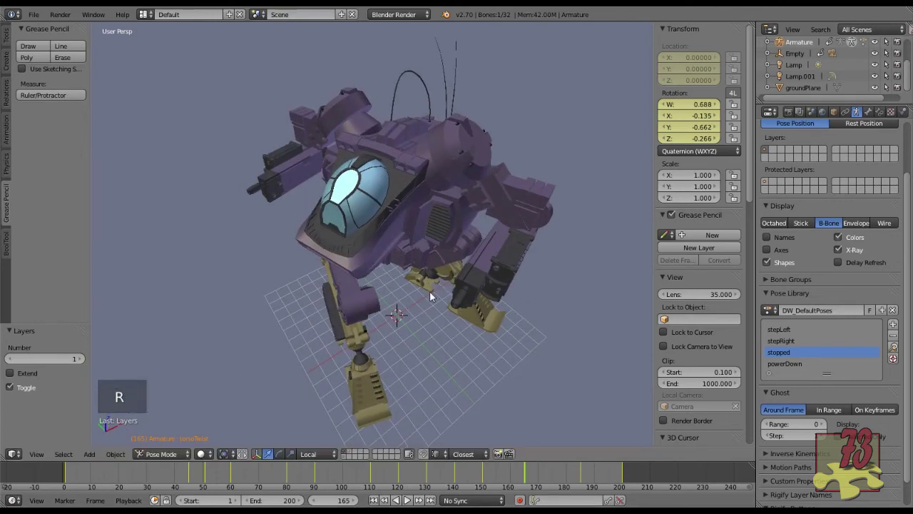
key("shift+2")
right_click(402, 212)
right_click(403, 212)
right_click(402, 213)
key("r")
key("r")
key("r")
key("r")
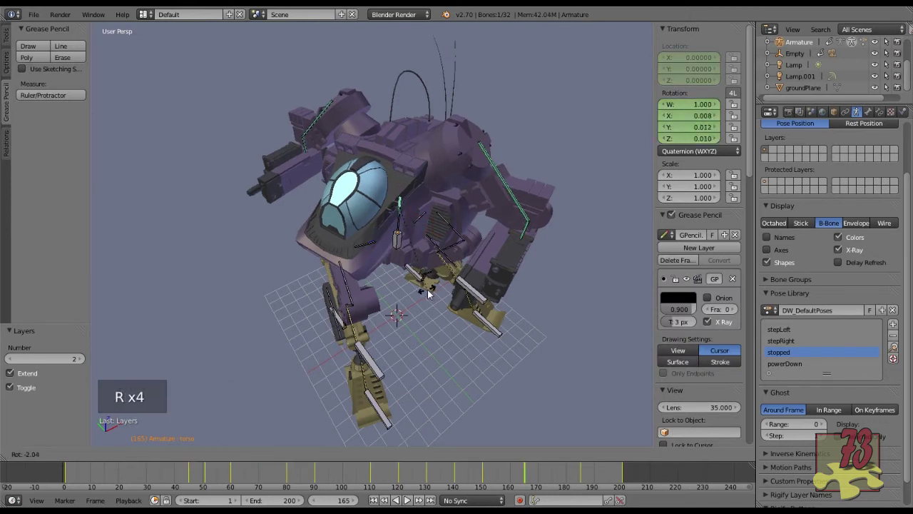
right_click(421, 245)
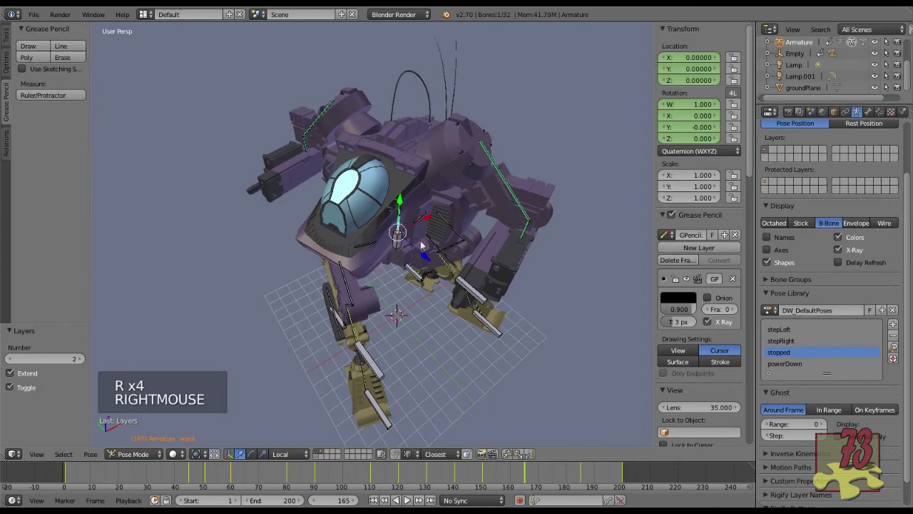
key("r")
key("r")
scroll(416, 265, "up", 2)
middle_click_drag(417, 266, 403, 209)
right_click(402, 204)
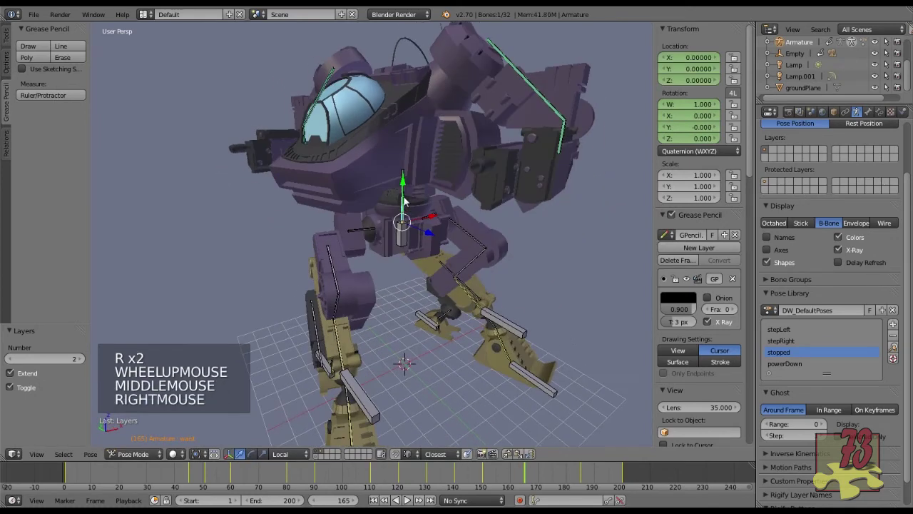
key("r")
key("r")
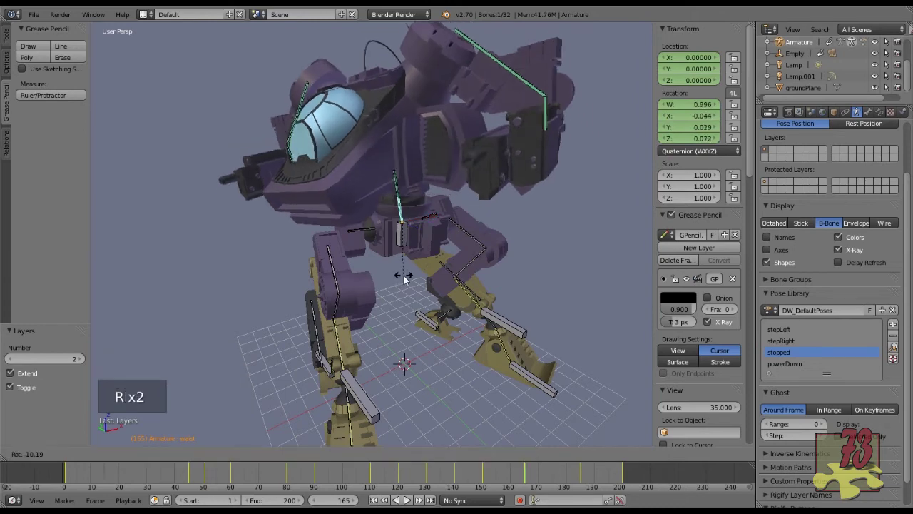
Step: Rotate the torsoTwist bone by about -31° at frame 165 and insert a LocRot keyframe
right_click(407, 202)
key("r")
key("r")
middle_click(422, 285)
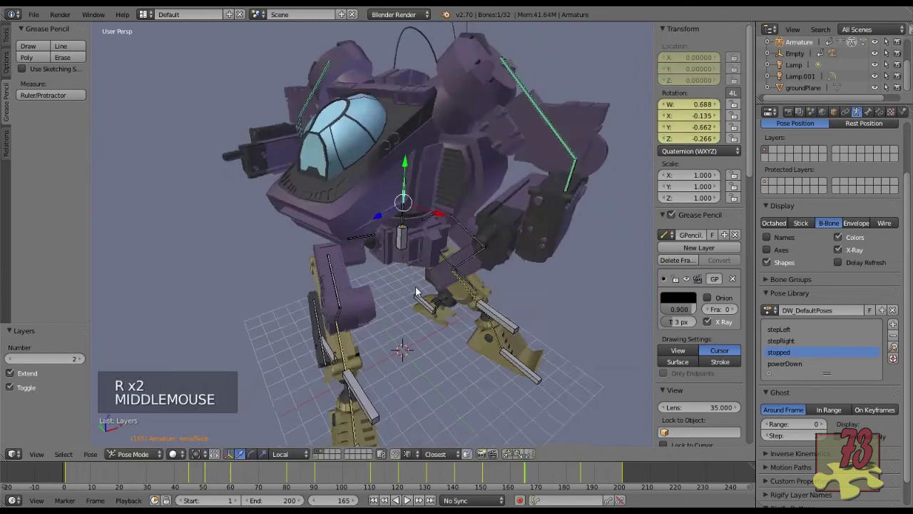
key("r")
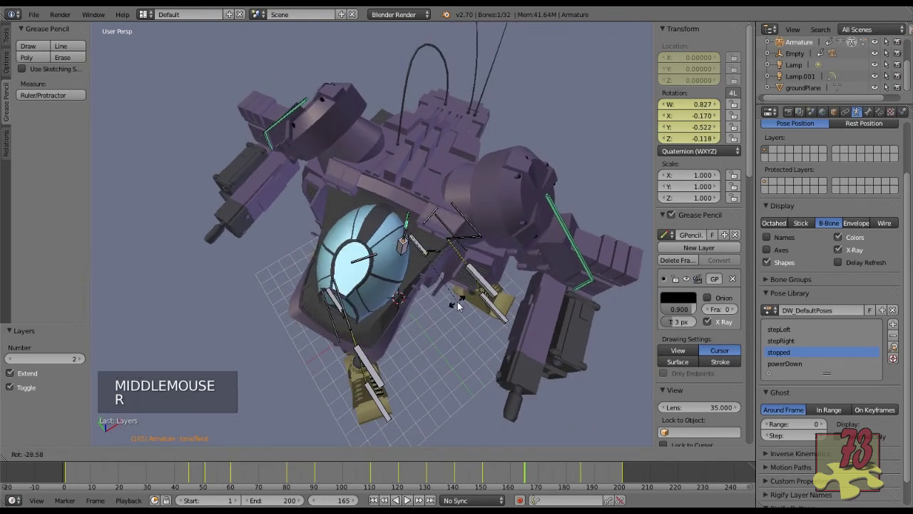
left_click(458, 317)
key("i")
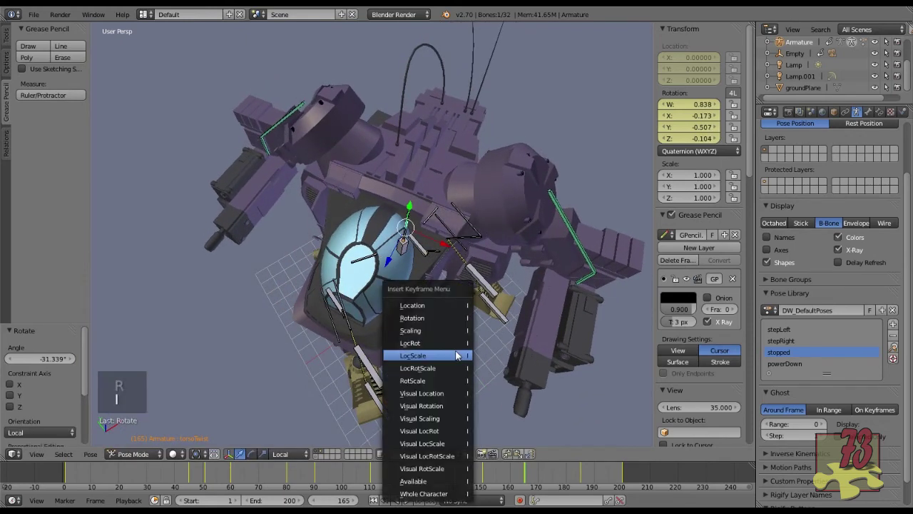
left_click(455, 350)
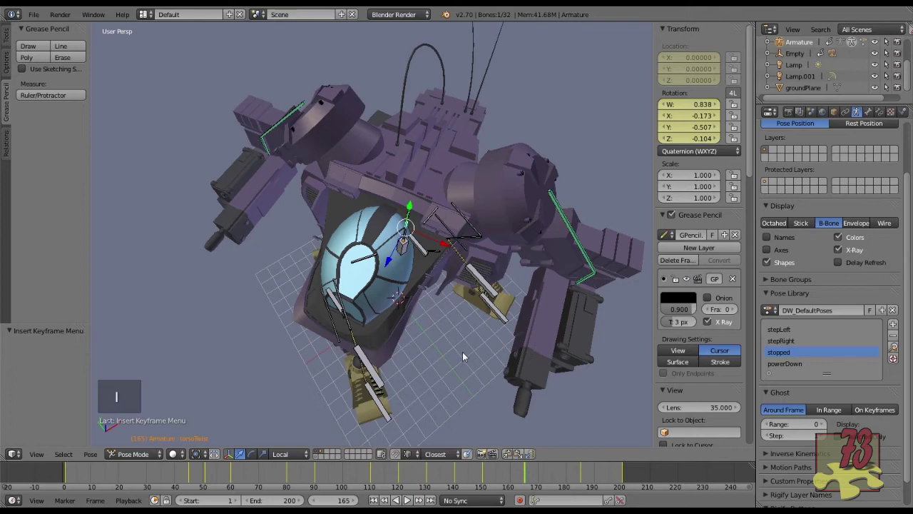
key("Right")
key("Right")
key("Right")
key("Right")
key("Right")
key("Right")
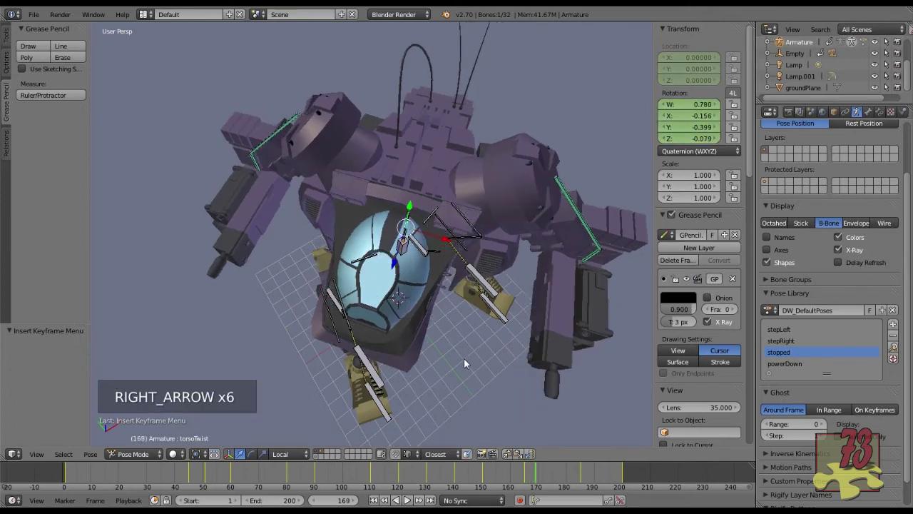
key("r")
key("r")
key("r")
key("r")
key("r")
key("r")
key("r")
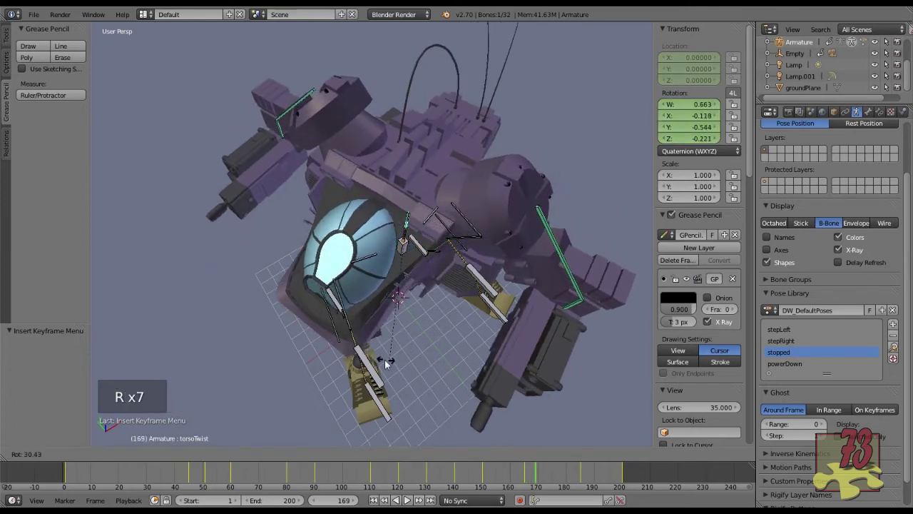
right_click(326, 359)
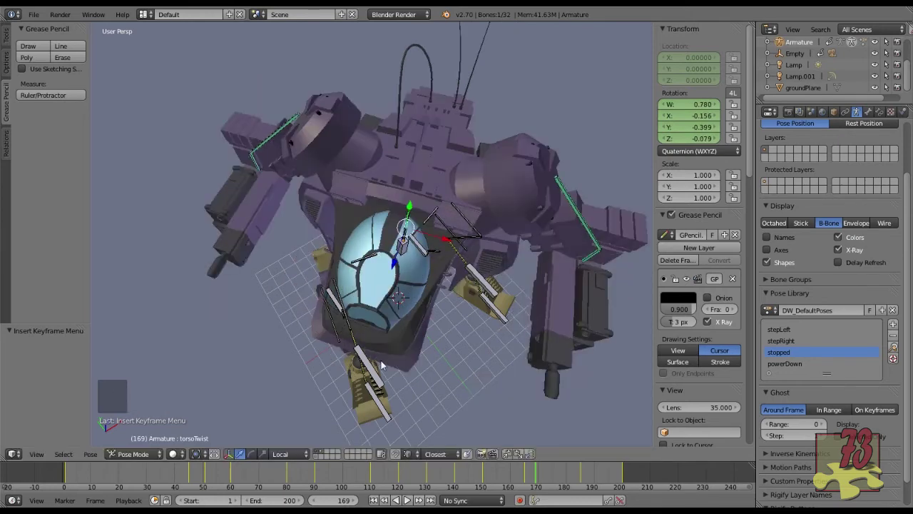
key("Left")
key("Left")
key("Left")
key("Left")
key("Left")
key("Left")
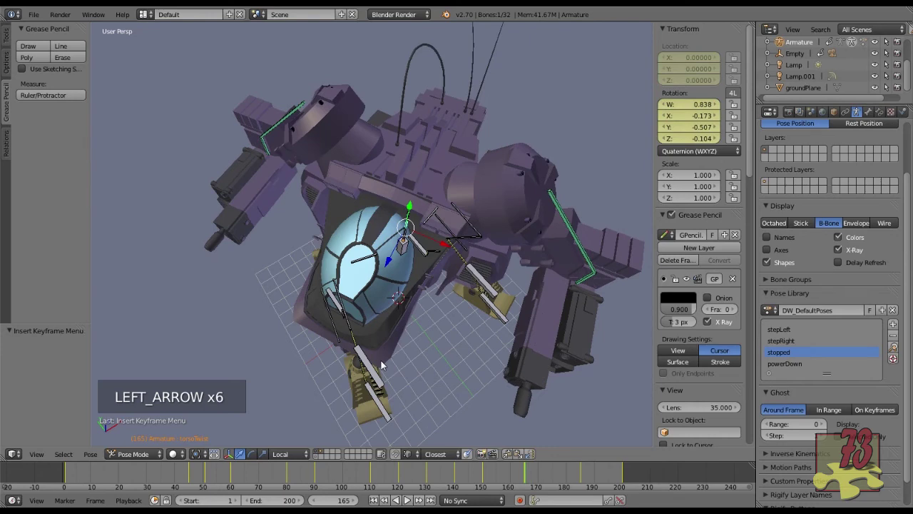
Step: At frame 169, rotate the torsoTwist bone by about 45° and insert a LocScale keyframe
key("Right")
key("Right")
key("Right")
key("Right")
key("Right")
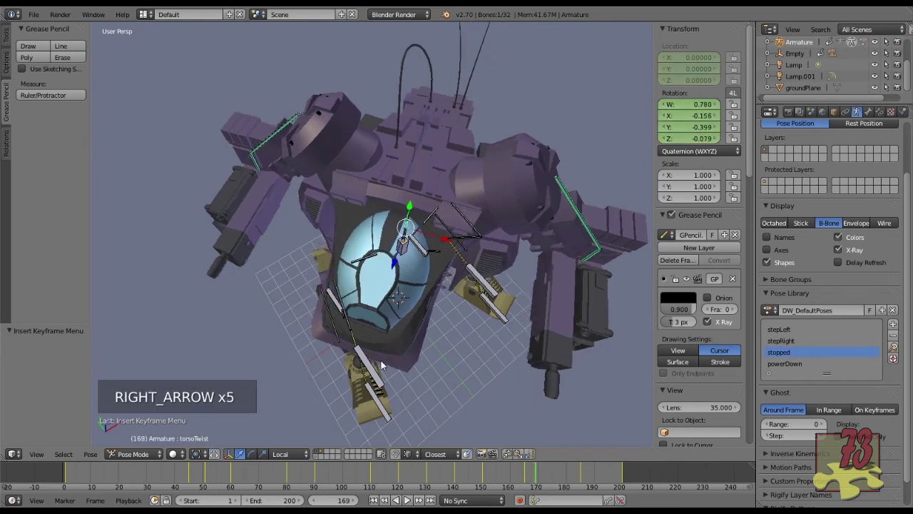
key("r")
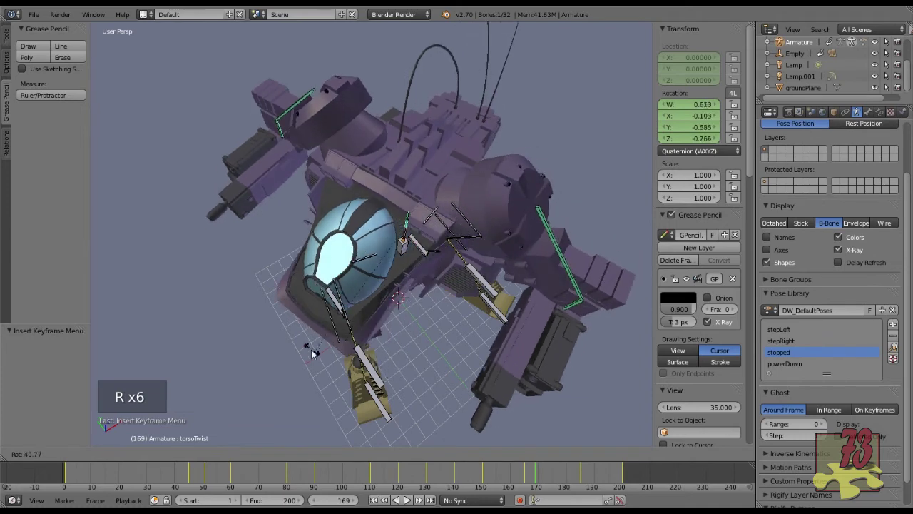
left_click(303, 352)
key("i")
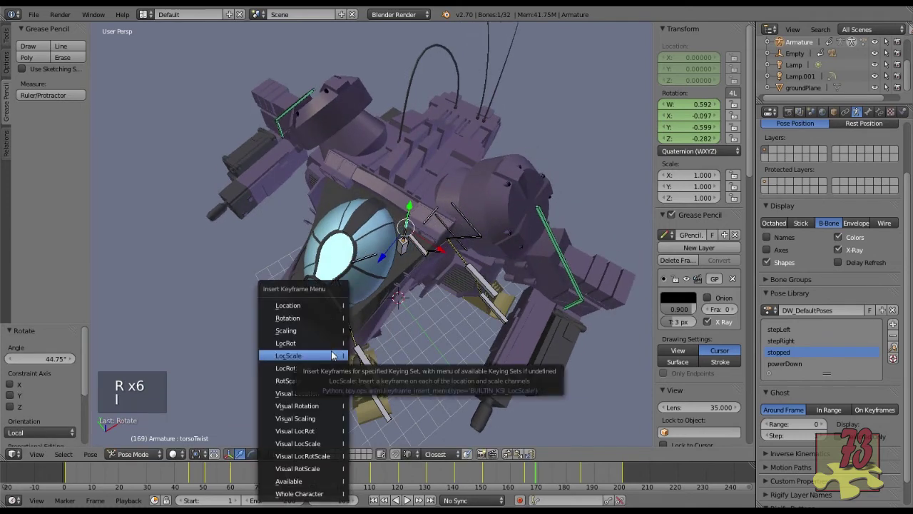
left_click(331, 355)
Step: Go to the keyframe at frame 185 and delete the torsoTwist bone's keyframe there
key("Right")
key("Right")
key("Right")
key("Right")
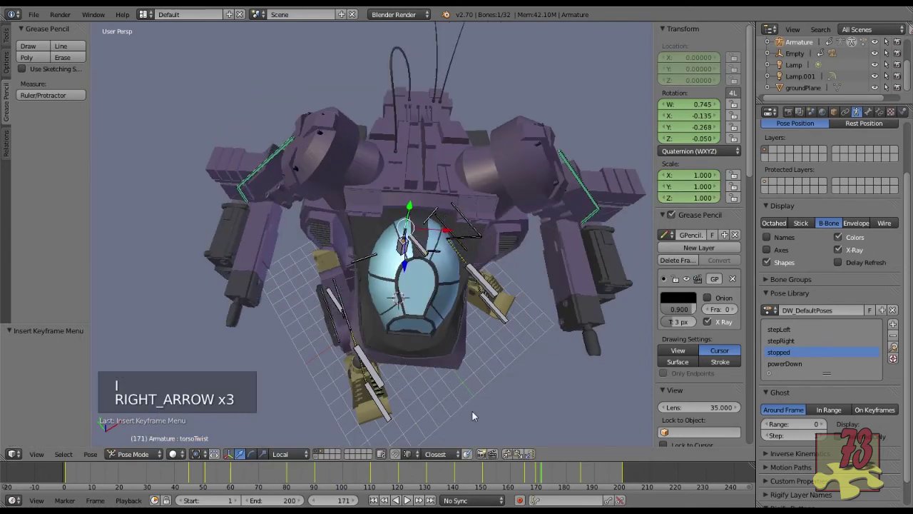
key("Up")
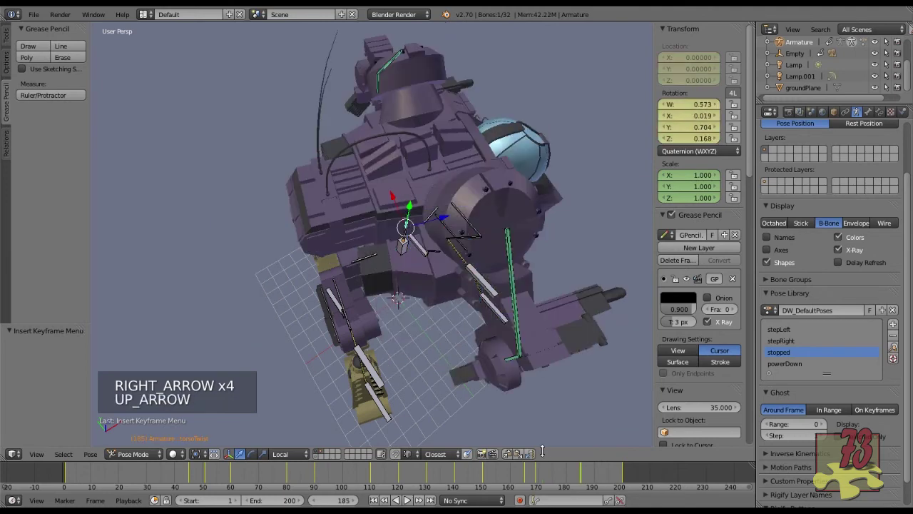
key("alt+i")
left_click(537, 439)
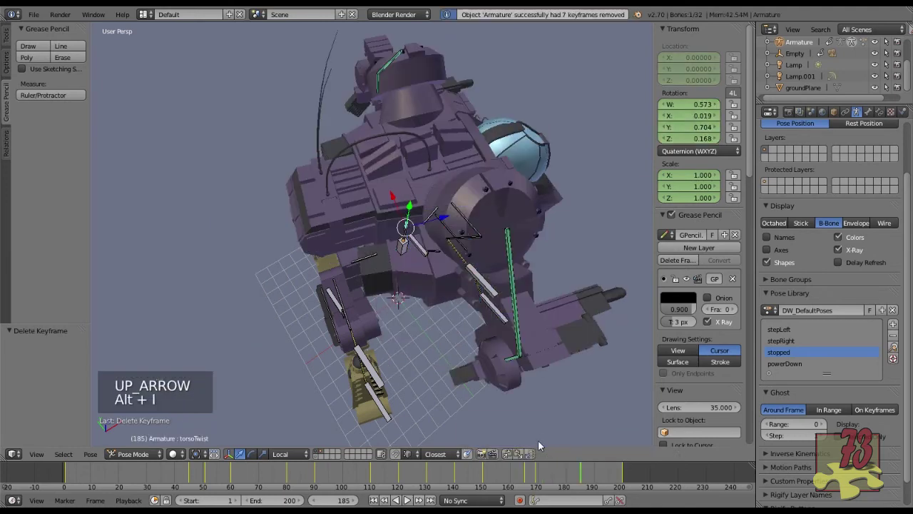
Step: Step back and forth through the frames between about 165 and 185 to examine the torso's motion
key("Left")
key("Left")
key("Left")
key("Left")
key("Left")
key("Left")
key("Left")
key("Left")
key("Left")
key("Left")
key("Left")
key("Left")
key("Left")
key("Left")
key("Left")
key("Left")
key("Left")
key("Left")
key("Left")
key("Left")
key("Left")
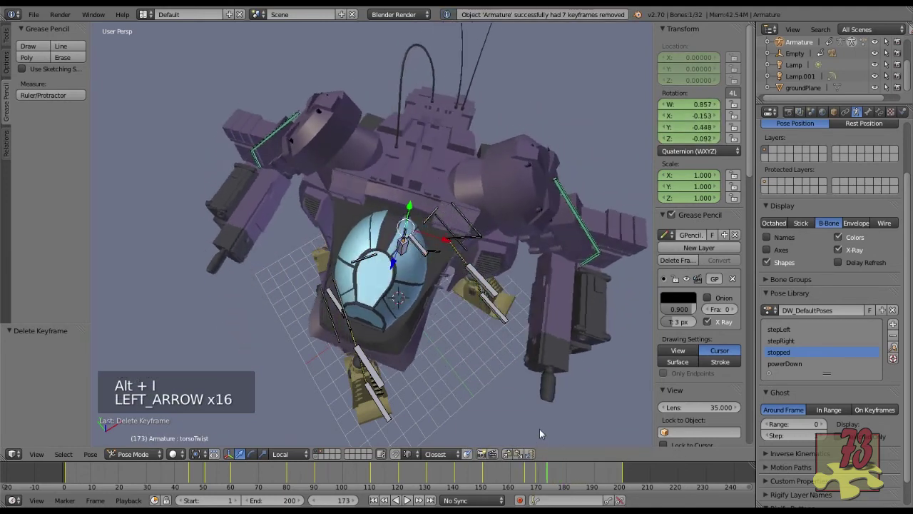
key("Left")
key("Left")
key("Left")
key("Left")
key("Left")
key("Right")
key("Right")
key("Right")
key("Right")
key("Right")
key("Right")
key("Right")
key("Right")
key("Right")
key("Right")
key("Right")
key("Right")
key("Right")
key("Right")
key("Right")
key("Right")
key("Right")
key("Right")
key("Right")
key("Right")
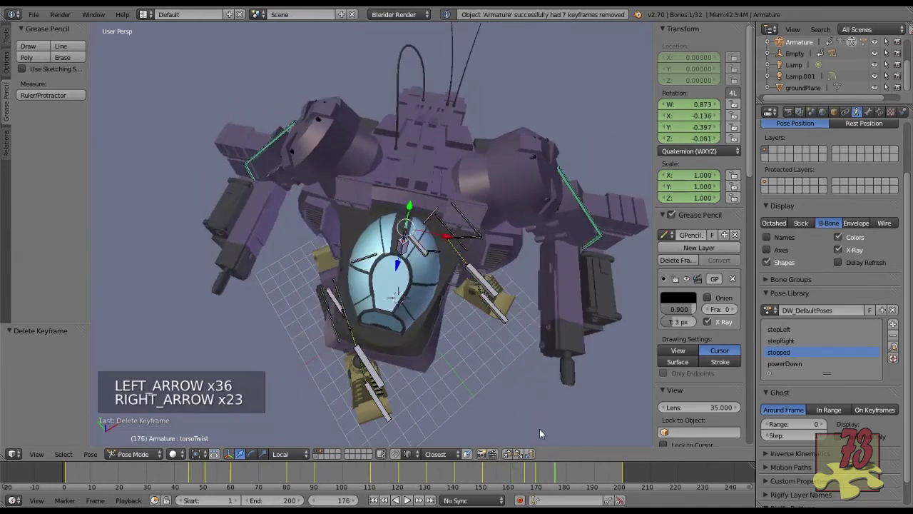
key("Left")
key("Left")
key("Left")
key("Left")
key("Left")
key("Left")
key("Left")
key("Left")
key("Left")
key("Left")
key("Left")
key("Left")
key("Left")
key("Left")
key("Left")
key("Right")
key("Right")
key("Right")
key("Right")
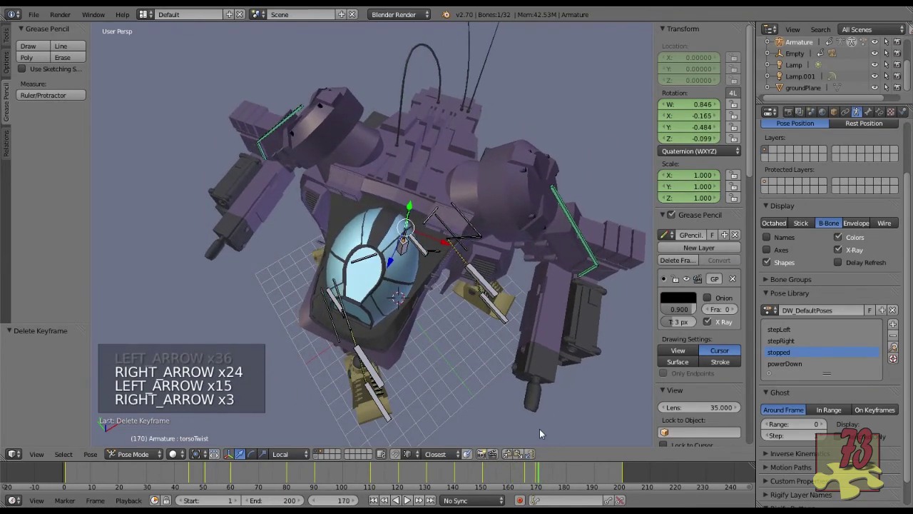
key("Right")
key("Right")
Step: Return to frame 165 and copy the torsoTwist bone's pose
key("Left")
key("Left")
key("Left")
key("Left")
key("Left")
key("Left")
key("Left")
key("Left")
key("Left")
key("Left")
key("Left")
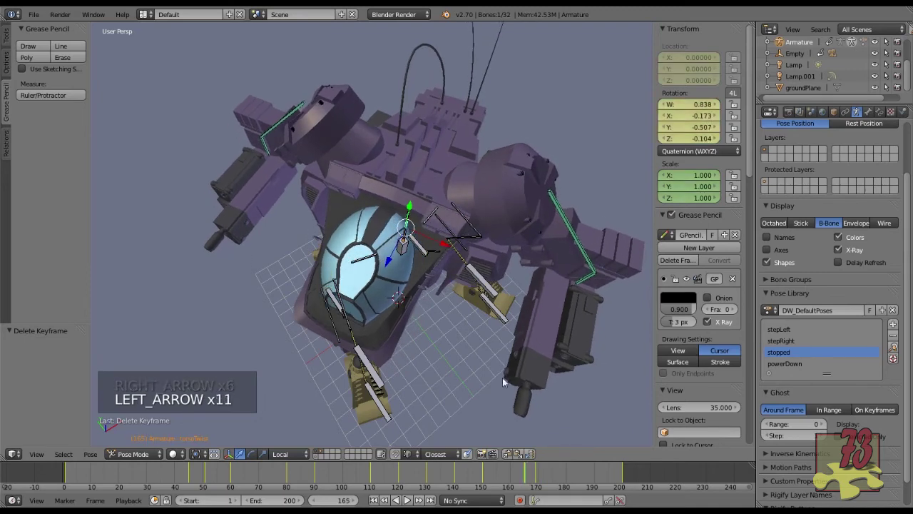
key("ctrl+c")
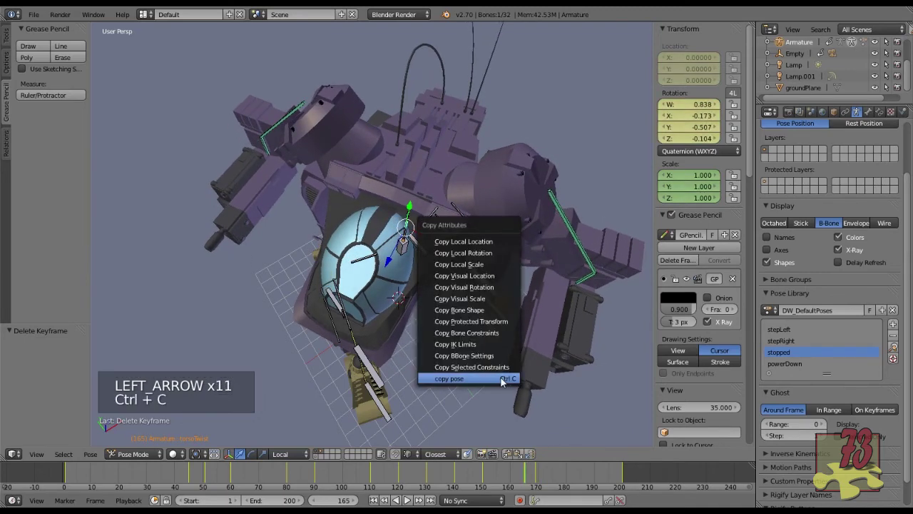
left_click(500, 378)
Step: Paste the copied torsoTwist pose at frame 176 and insert a LocRot keyframe
key("Right")
key("Right")
key("Right")
key("Right")
key("Right")
key("Right")
key("Right")
key("Right")
key("Right")
key("Right")
key("Right")
key("Right")
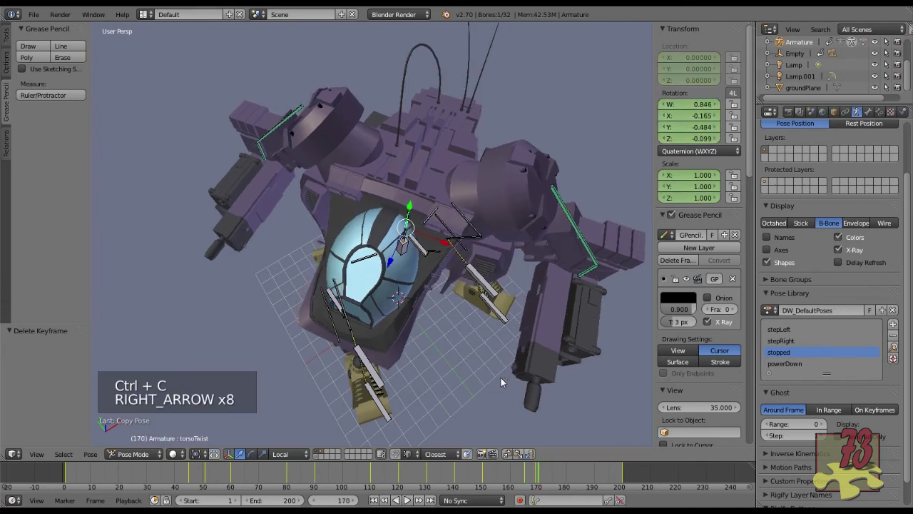
key("Right")
key("Right")
key("Right")
key("Right")
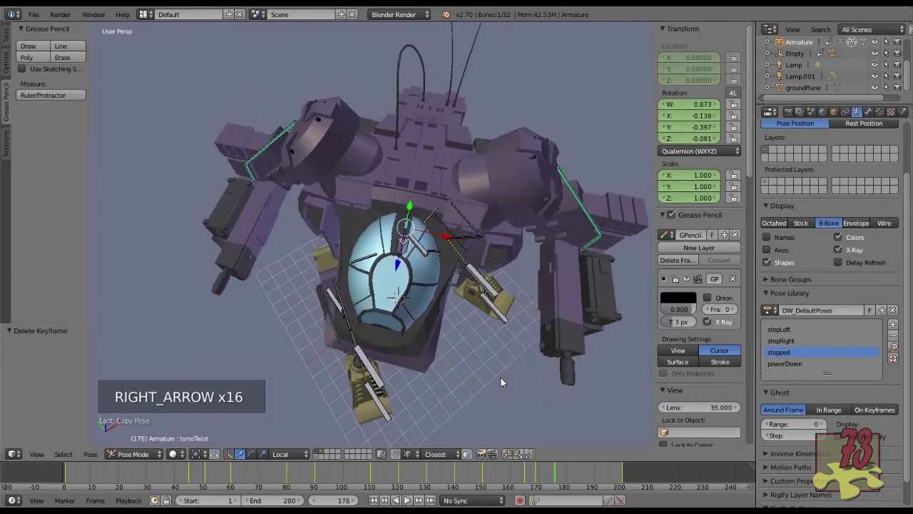
key("ctrl+v")
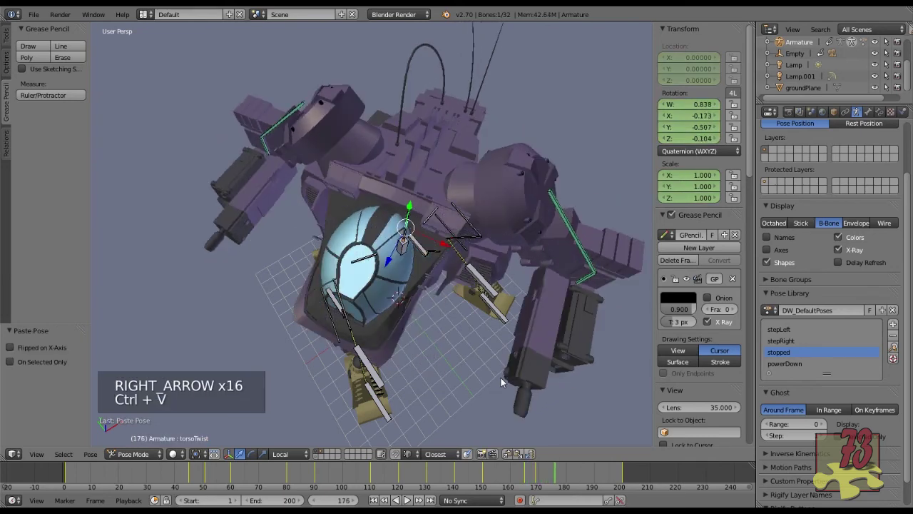
key("i")
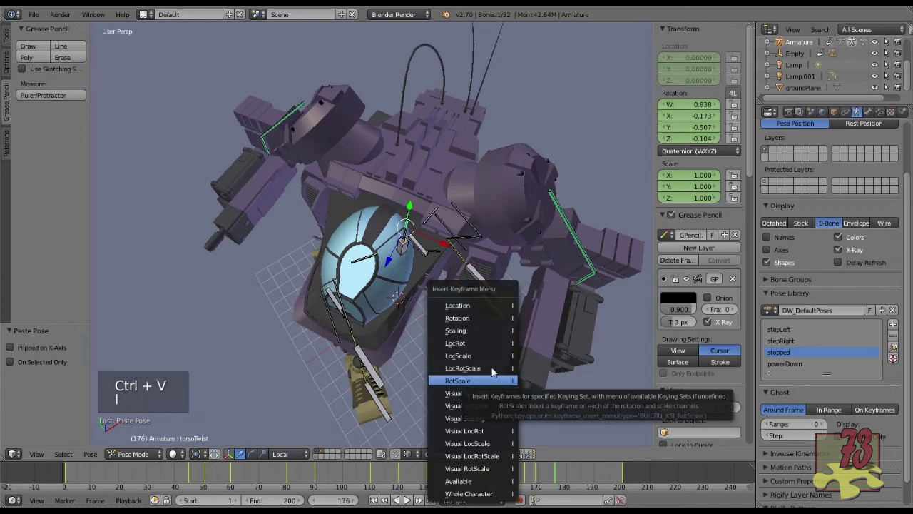
left_click(468, 344)
Step: Play back the animation, showing only the first layer to hide the bones, and examine the torso's motion from the front and above
scroll(503, 352, "down", 2)
middle_click_drag(503, 352, 489, 307)
scroll(487, 285, "down", 1)
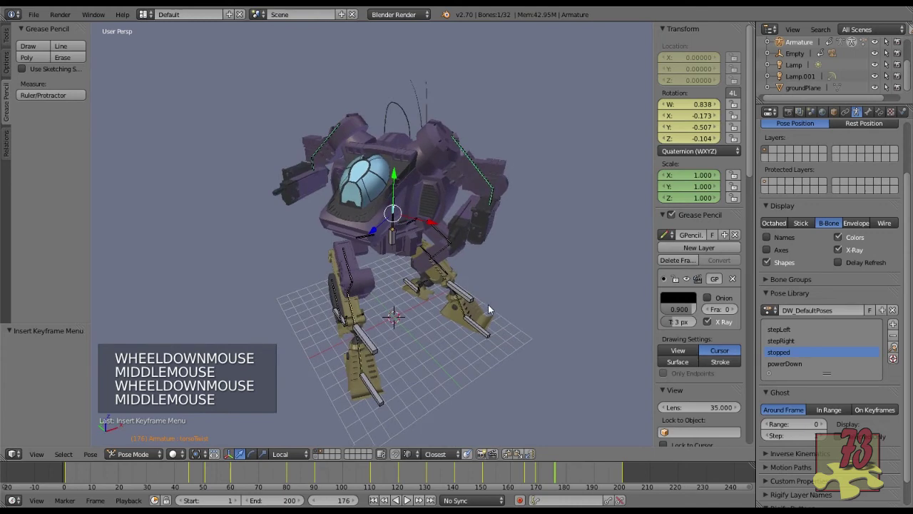
key("alt+a")
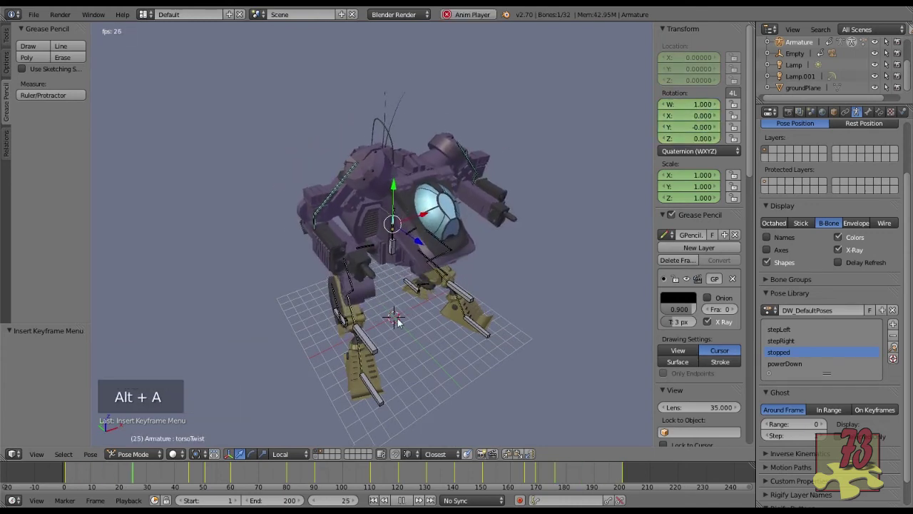
key("1")
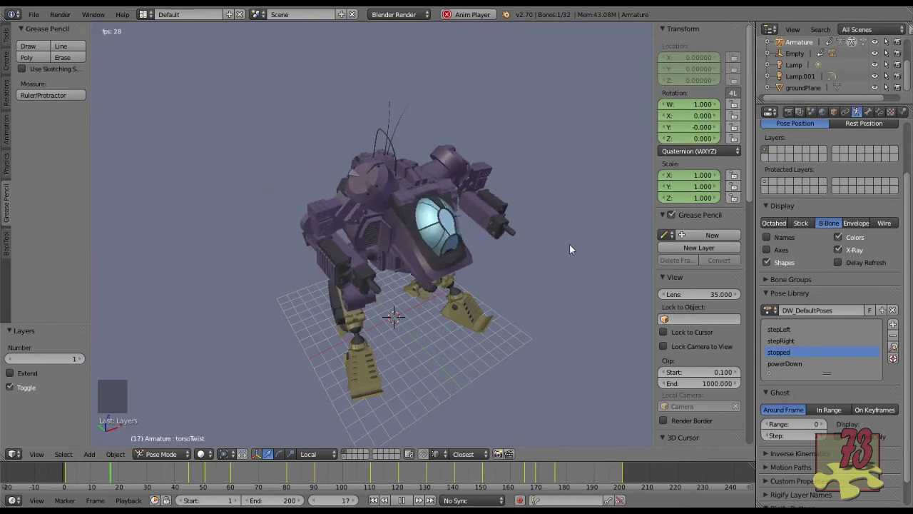
middle_click_drag(537, 309, 516, 346)
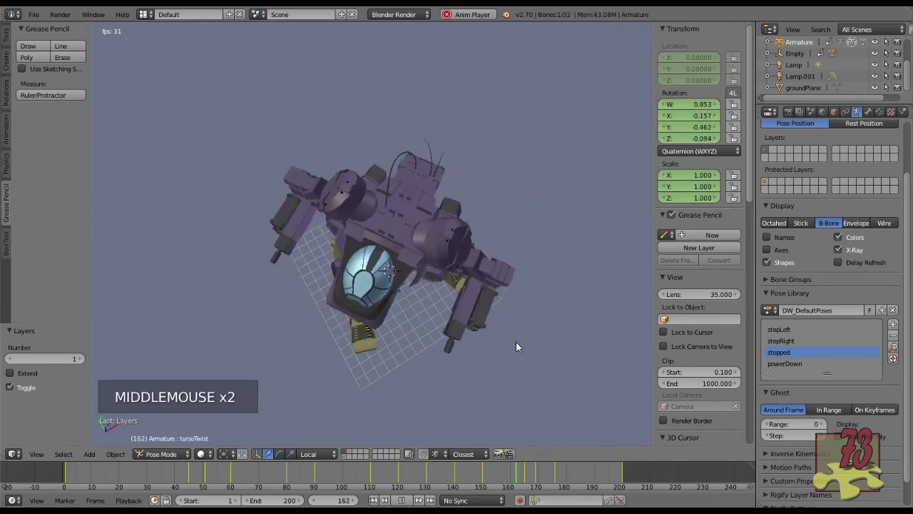
key("Escape")
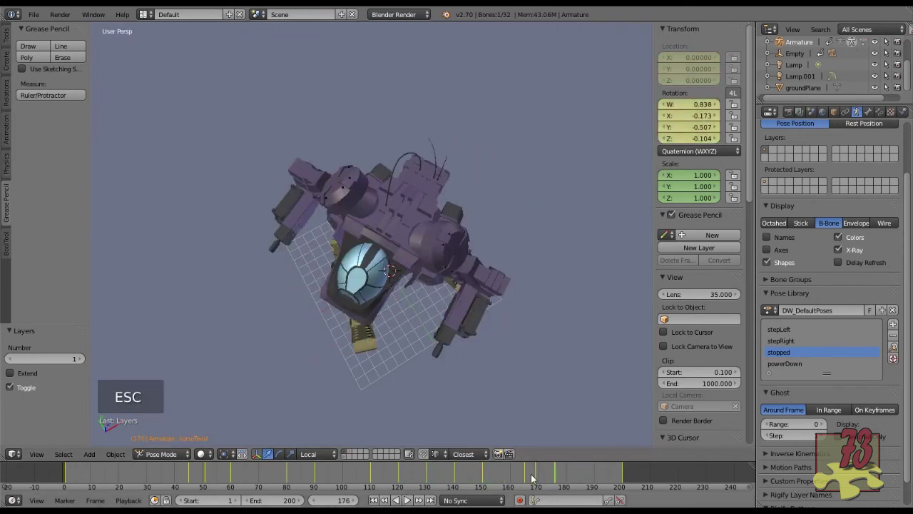
Step: At frame 169, show the armature layer again, rotate the torsoTwist bone by about 13.6° and insert a LocRot keyframe
left_click(523, 477)
left_click_drag(523, 477, 536, 481)
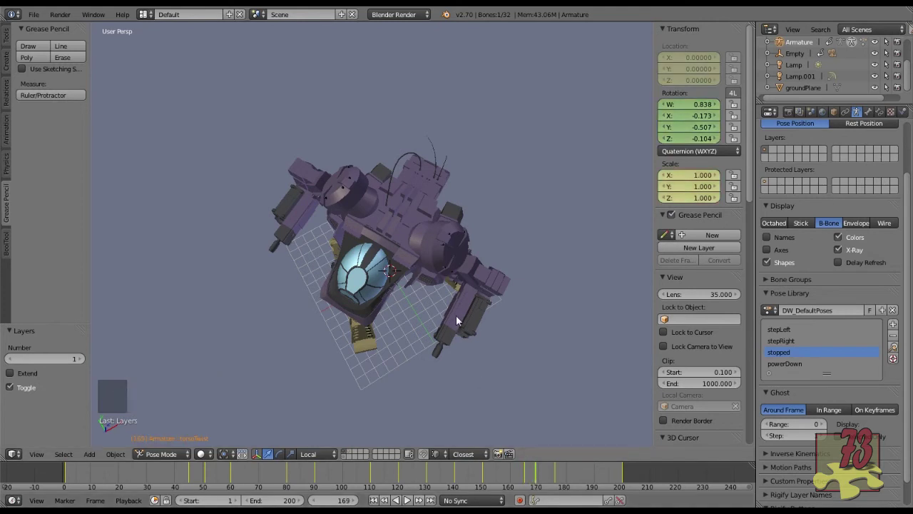
key("shift+2")
mouse_move(413, 299)
middle_mouse_down()
mouse_move(411, 280)
mouse_move(416, 303)
middle_mouse_up()
key("r")
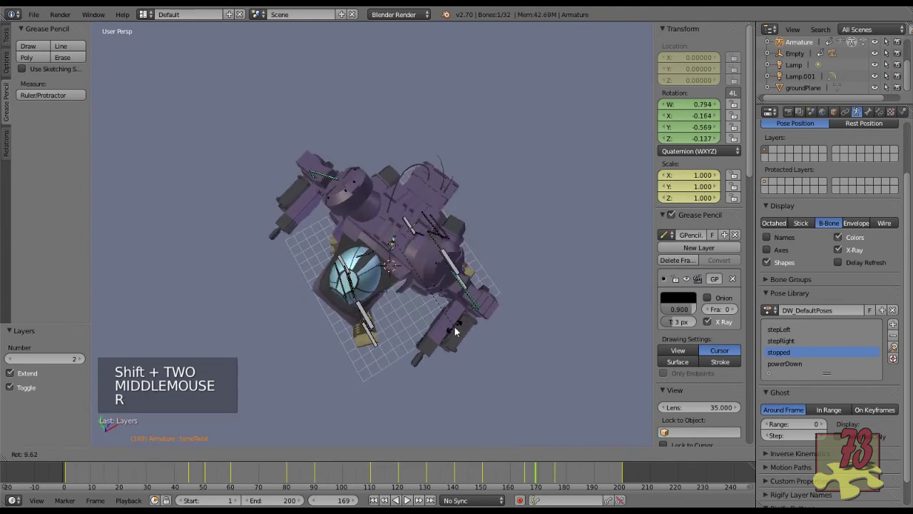
left_click(447, 329)
key("i")
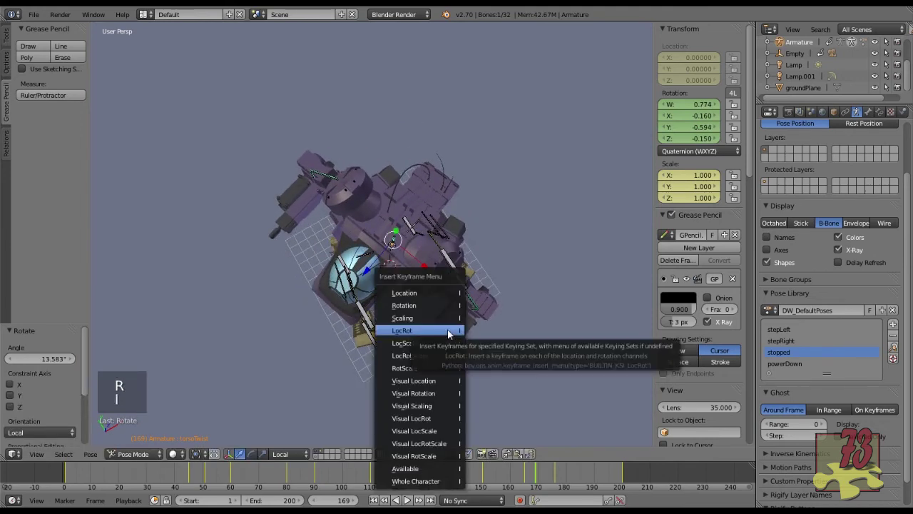
left_click(450, 328)
Step: Step back and forth through the frames between about 165 and 176 to examine the torso's overshoot and settling
key("Left")
key("Left")
key("Left")
key("Left")
key("Left")
key("Left")
key("Left")
key("Left")
key("Right")
key("Right")
key("Right")
key("Right")
key("Right")
key("Right")
key("Right")
key("Right")
key("Right")
key("Right")
key("Right")
key("Right")
key("Right")
key("Right")
key("Right")
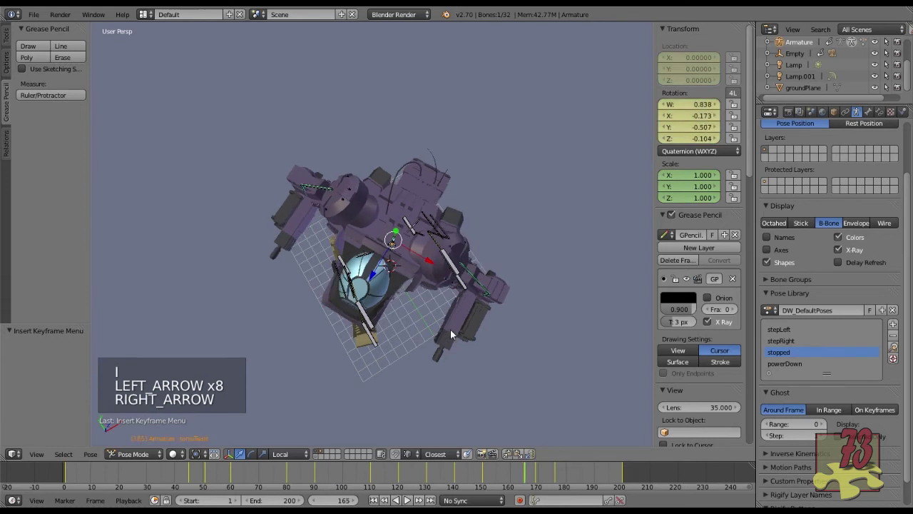
key("Right")
key("Left")
key("Left")
key("Left")
key("Left")
key("Left")
key("Left")
key("Left")
key("Left")
key("Left")
key("Left")
key("Left")
key("Left")
key("Left")
key("Left")
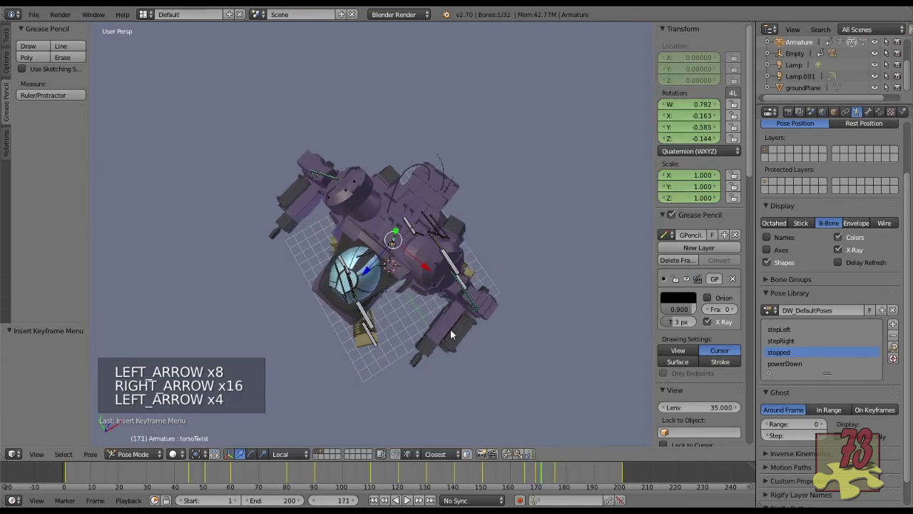
key("Right")
key("Right")
key("Right")
key("Right")
key("Right")
key("Right")
key("Right")
key("Right")
key("Right")
key("Right")
key("Right")
key("Right")
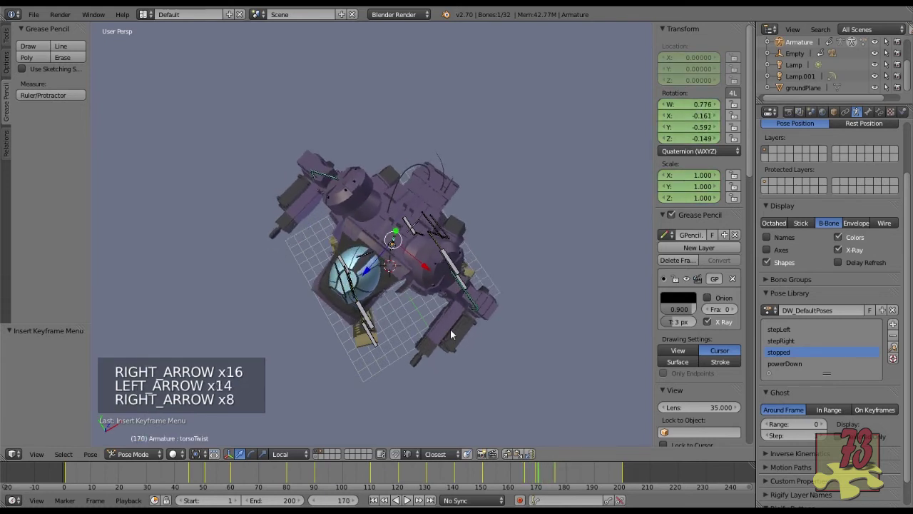
key("Right")
key("Right")
key("Right")
key("Right")
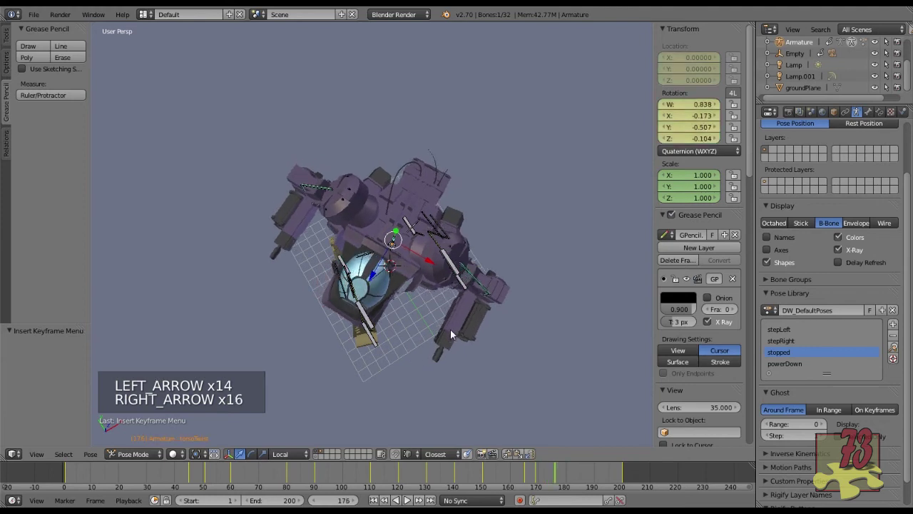
key("Left")
key("Left")
key("Left")
key("Left")
key("Left")
key("Left")
key("Left")
key("Left")
key("Left")
key("Left")
key("Left")
key("Left")
key("Left")
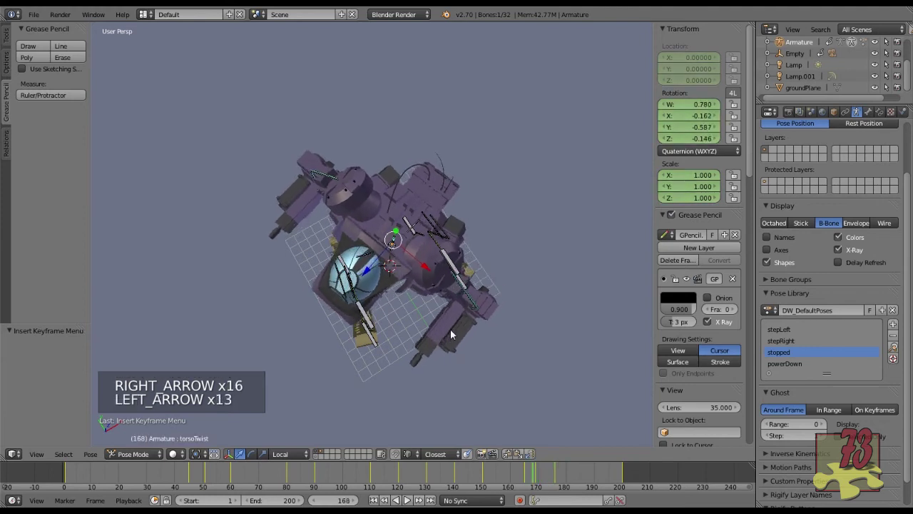
key("Right")
key("Left")
key("Left")
key("Left")
key("Left")
key("Left")
key("Left")
Step: At frame 172, rotate the torsoTwist bone by about -5.3° and insert a keyframe
key("Right")
key("Right")
key("Right")
key("Right")
key("Right")
key("Right")
key("Right")
key("Right")
key("Right")
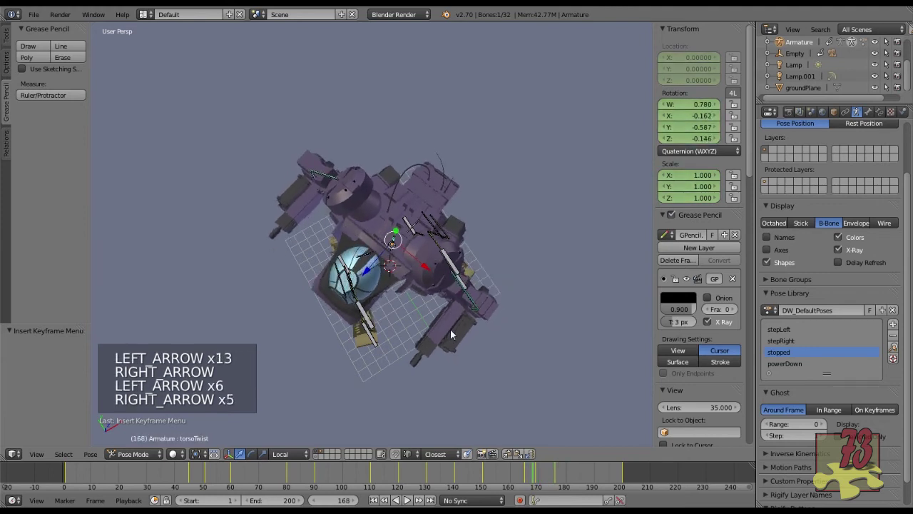
key("Right")
key("Right")
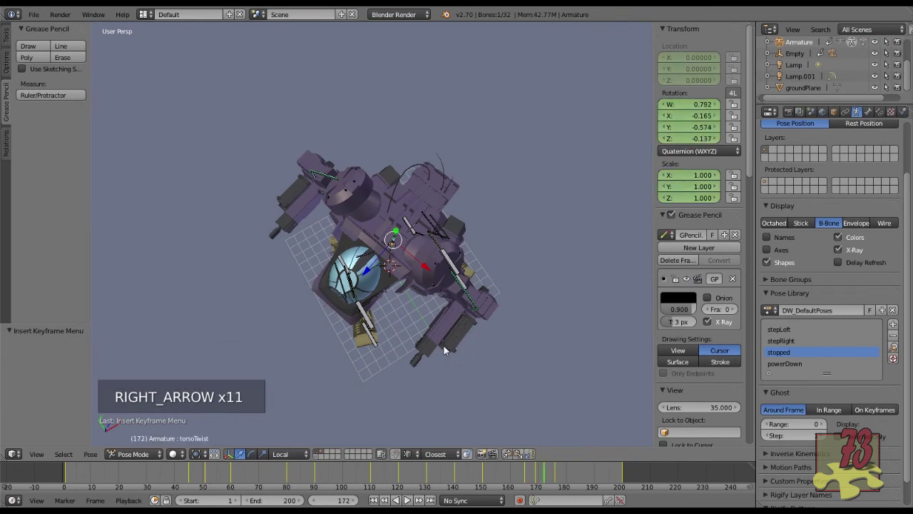
key("r")
left_click(453, 344)
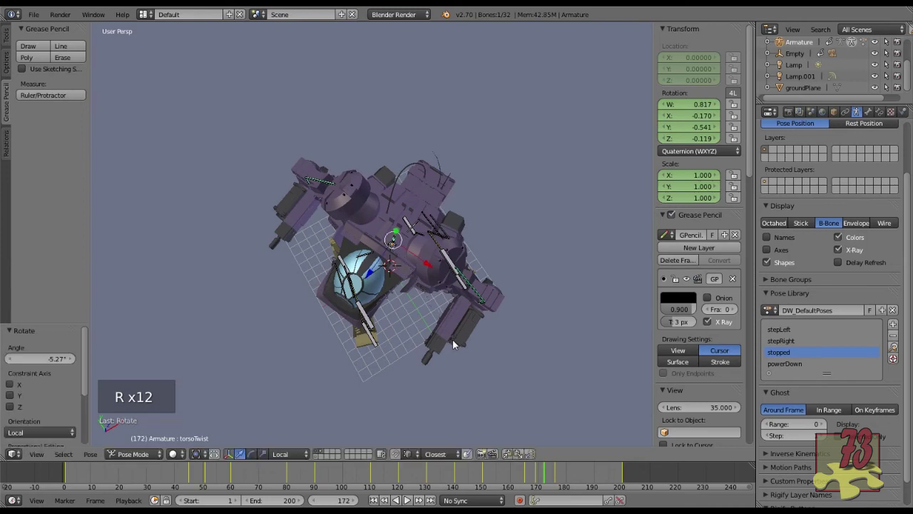
key("i")
left_click(452, 339)
Step: Step back and forth through the frames between about 160 and 186 to examine the torso's overshoot and settling
key("Left")
key("Left")
key("Left")
key("Left")
key("Left")
key("Left")
key("Left")
key("Left")
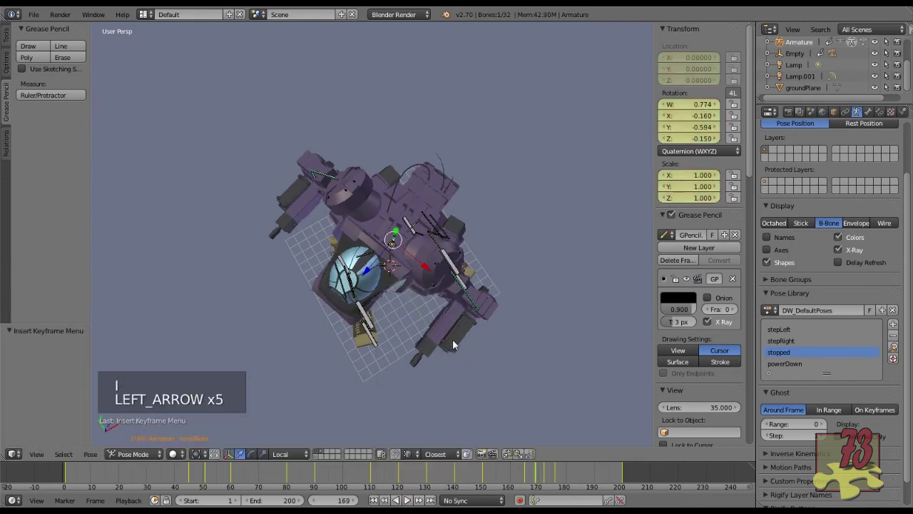
key("Right")
key("Right")
key("Right")
key("Right")
key("Right")
key("Right")
key("Right")
key("Right")
key("Right")
key("Right")
key("Left")
key("Left")
key("Left")
key("Left")
key("Left")
key("Left")
key("Left")
key("Left")
key("Left")
key("Left")
key("Left")
key("Left")
key("Left")
key("Left")
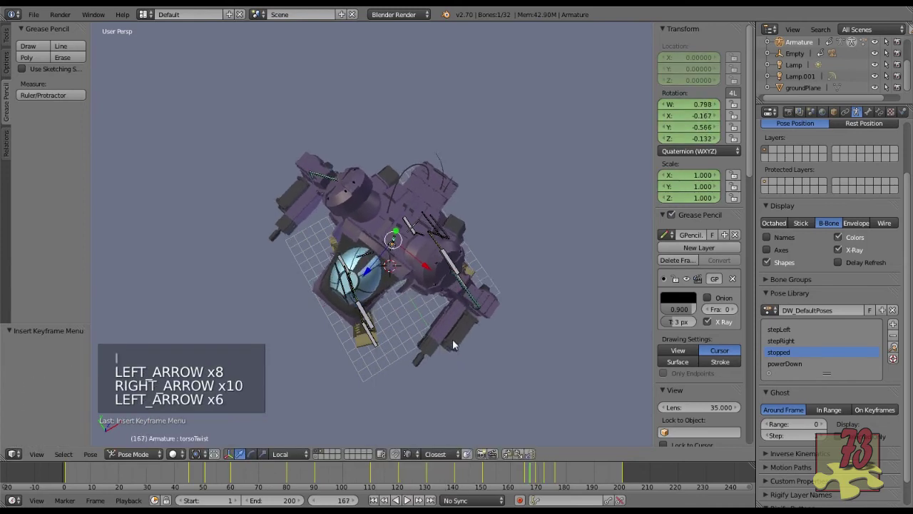
key("Right")
key("Right")
key("Right")
key("Right")
key("Right")
key("Right")
key("Right")
key("Right")
key("Right")
key("Right")
key("Right")
key("Right")
key("Right")
key("Right")
key("Right")
key("Right")
key("Right")
key("Right")
key("Right")
key("Right")
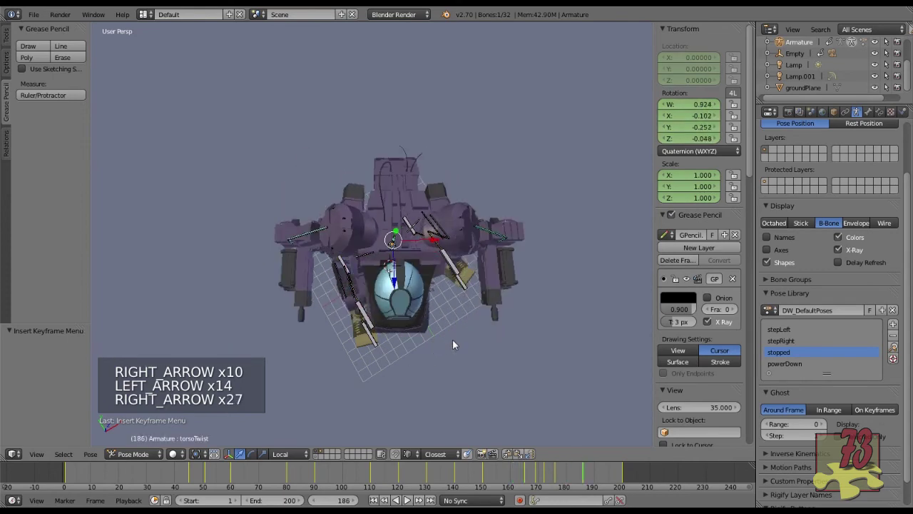
key("Left")
key("Left")
key("Left")
key("Left")
key("Left")
key("Left")
key("Left")
key("Left")
key("Left")
key("Left")
key("Left")
key("Left")
key("Left")
key("Left")
key("Left")
key("Left")
key("Left")
key("Left")
key("Left")
key("Left")
key("Left")
Step: Play back the animation with only the first layer shown, and examine the finished torso motion from the front
middle_click_drag(452, 339, 445, 303)
left_click(559, 242)
key("1")
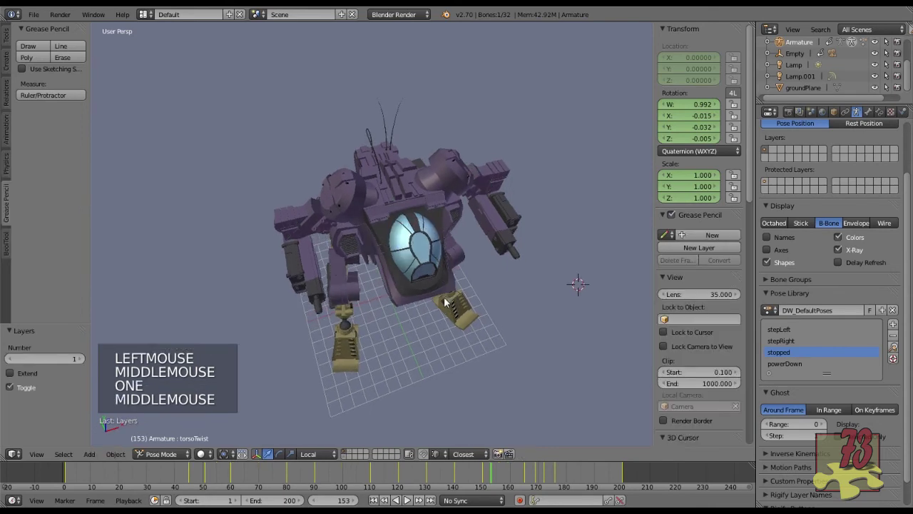
key("alt+a")
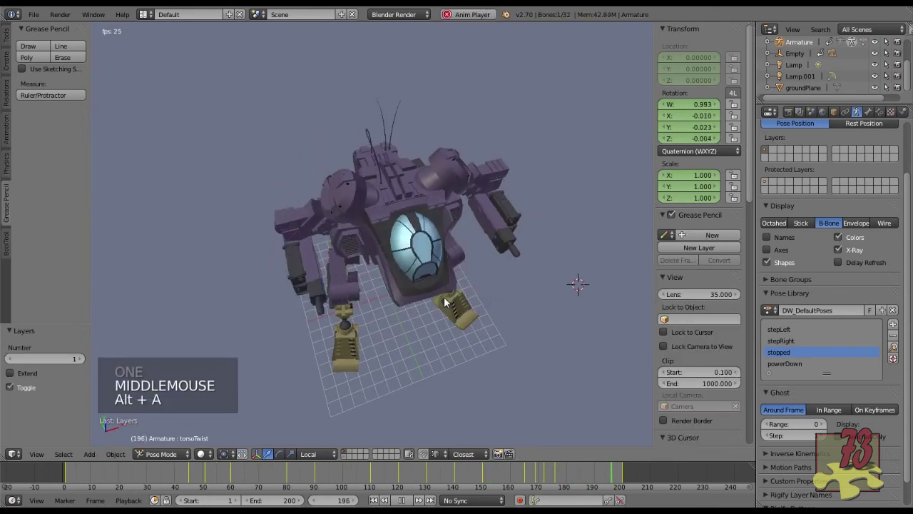
middle_click_drag(445, 302, 440, 272)
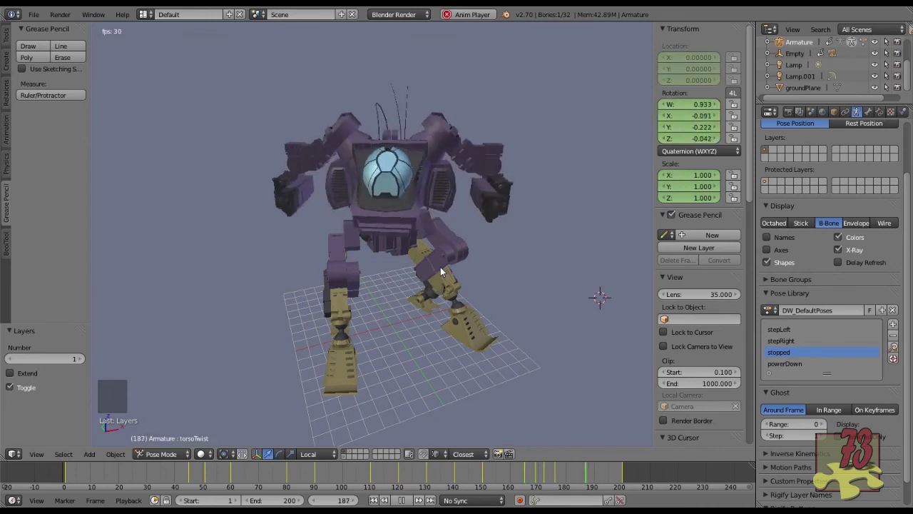
key("Escape")
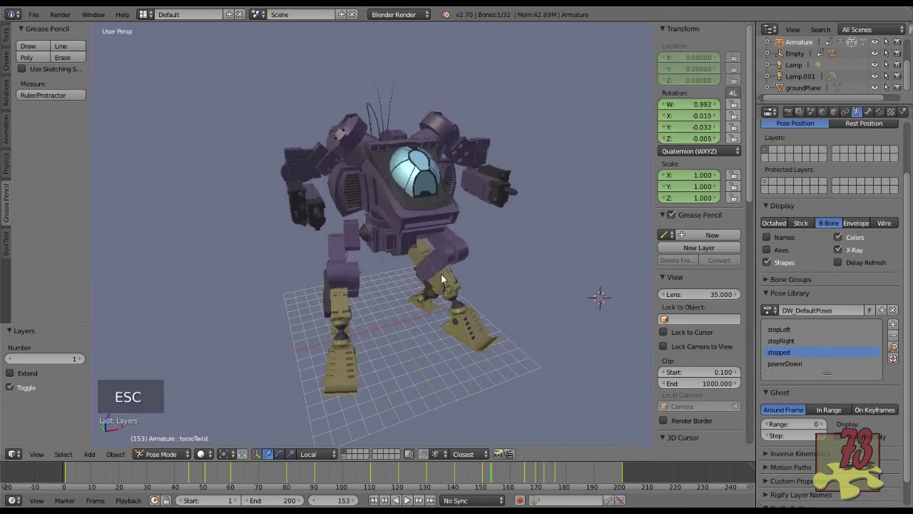
mouse_move(447, 296)
middle_mouse_down()
mouse_move(462, 305)
mouse_move(451, 309)
middle_mouse_up()
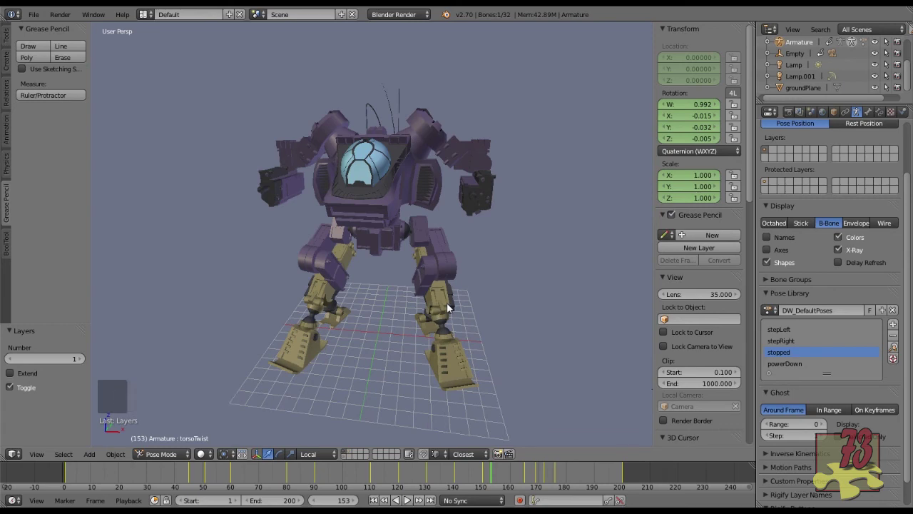
Step: Select the stepLeft pose in the pose library and show the armature layer again alongside the mech
middle_click_drag(450, 308, 464, 289)
scroll(389, 322, "up", 1)
left_click(780, 340)
left_click(778, 329)
key("shift+2")
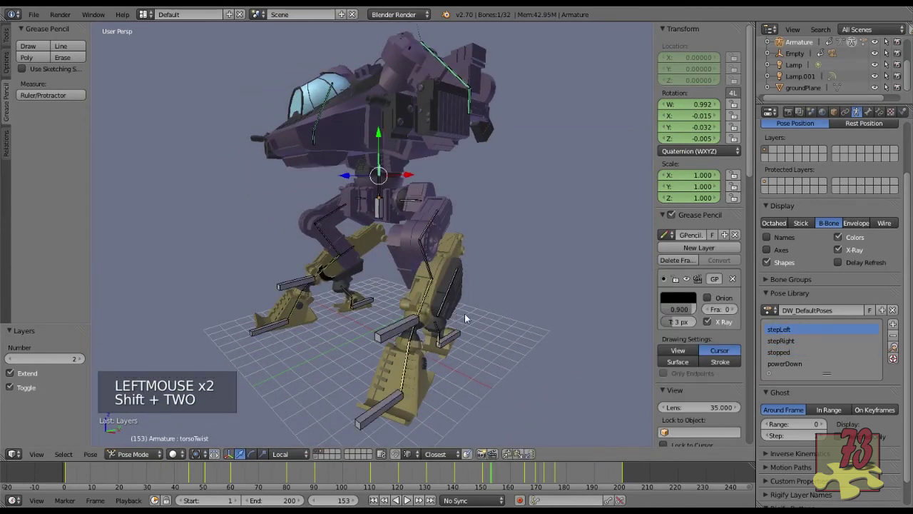
Step: Return the animation to frame 1
left_click(72, 476)
left_click_drag(90, 481, 65, 472)
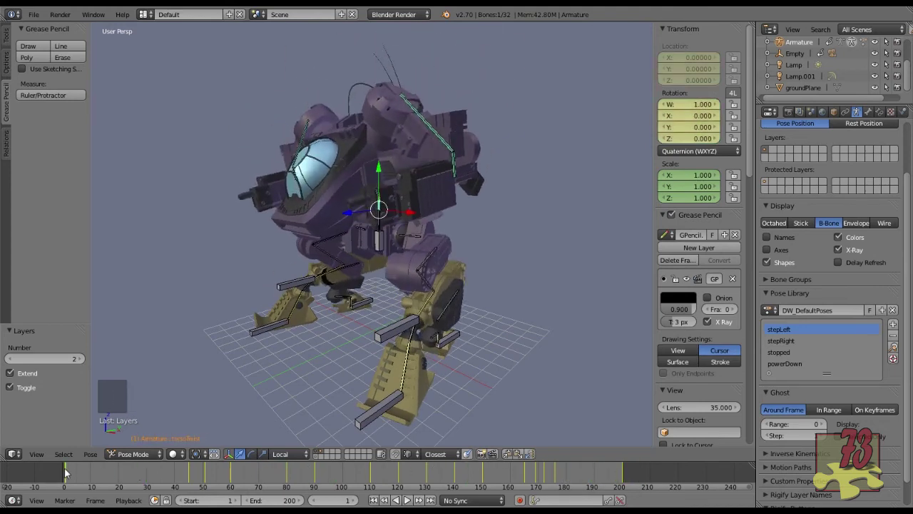
right_click(68, 475)
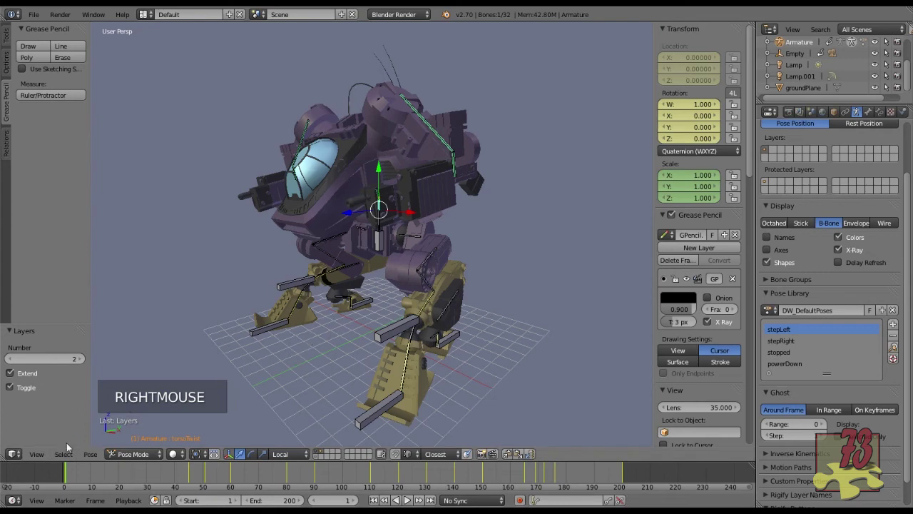
Step: Switch to the Animation layout and delete all of the armature's keyframes in the Dope Sheet
left_click(144, 14)
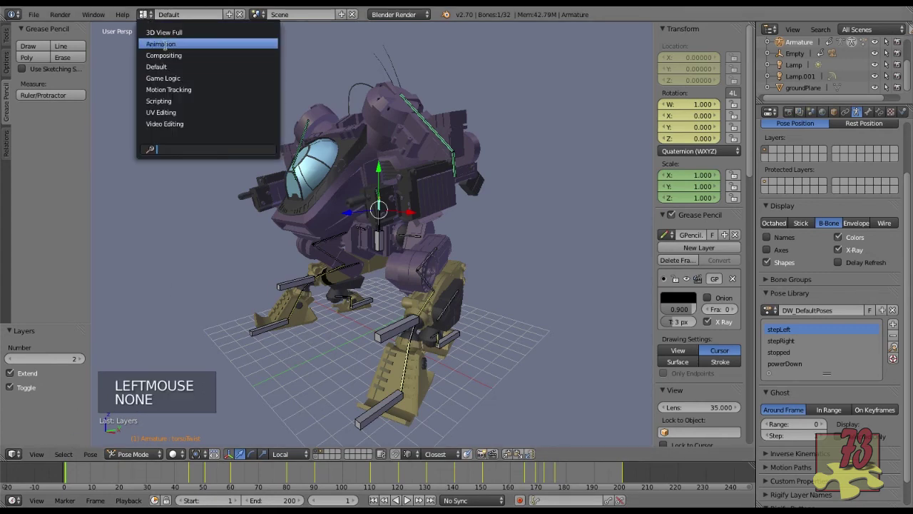
left_click(167, 41)
scroll(206, 278, "down", 6)
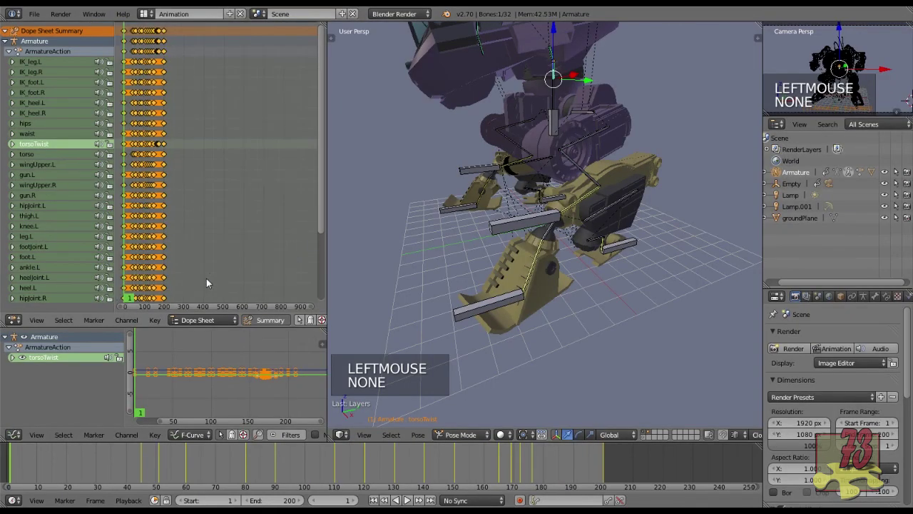
scroll(201, 229, "up", 5)
middle_click_drag(197, 213, 206, 203)
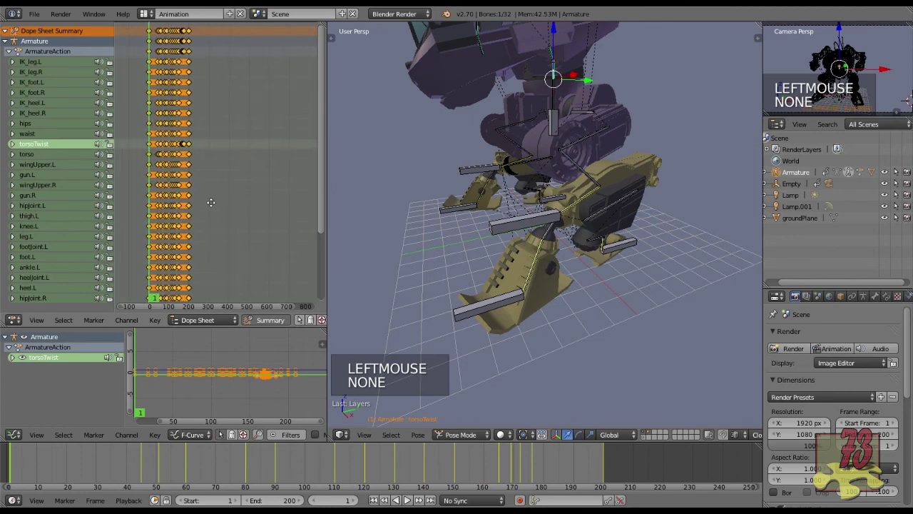
scroll(206, 203, "down", 3, "alt")
scroll(207, 203, "down", 4)
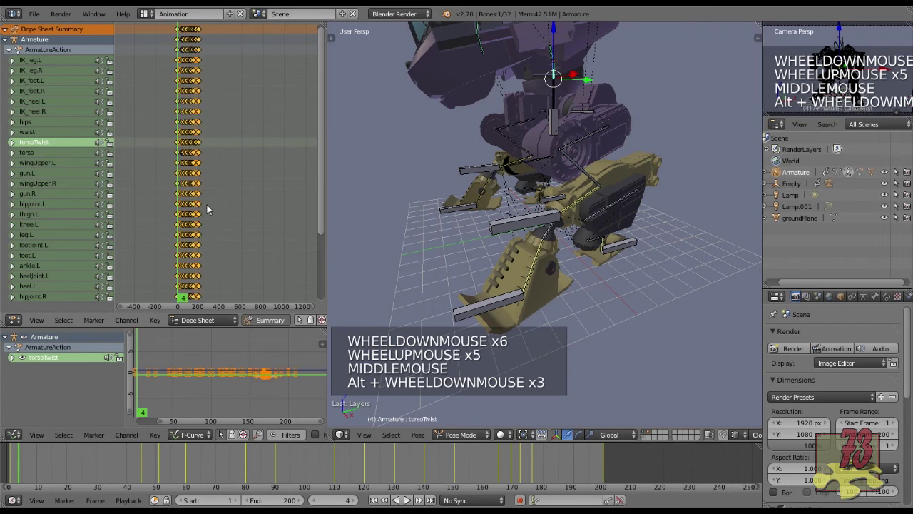
key("x")
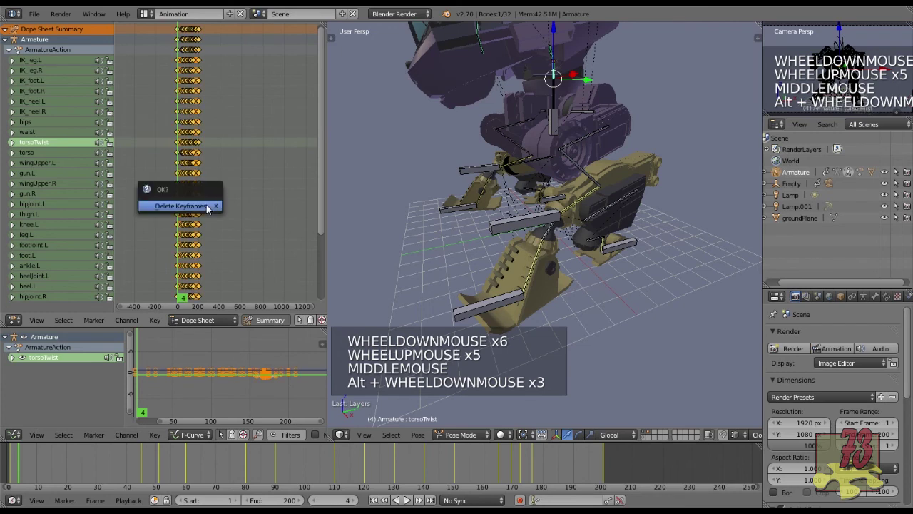
left_click(206, 205)
Step: Jump between the start and end frames to check the mech for remaining motion
scroll(455, 247, "down", 1)
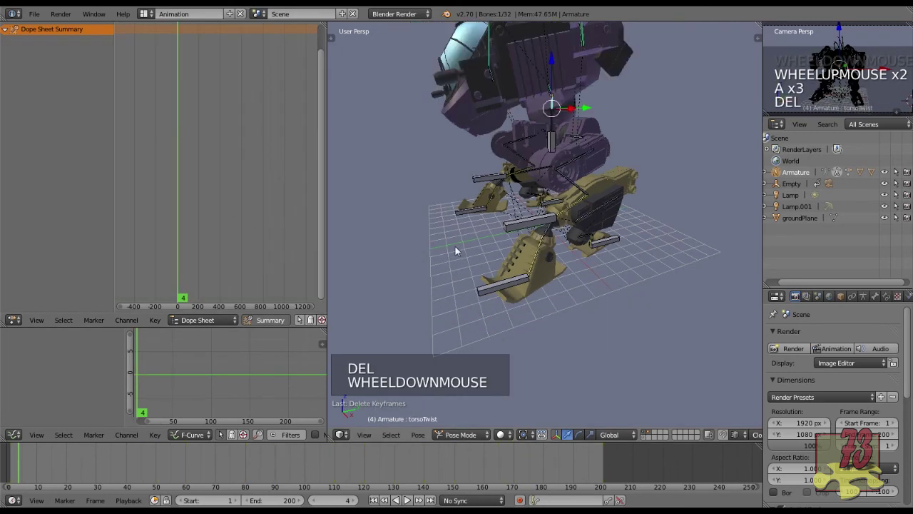
middle_click_drag(455, 247, 492, 263)
scroll(488, 258, "down", 2)
key("shift+Left")
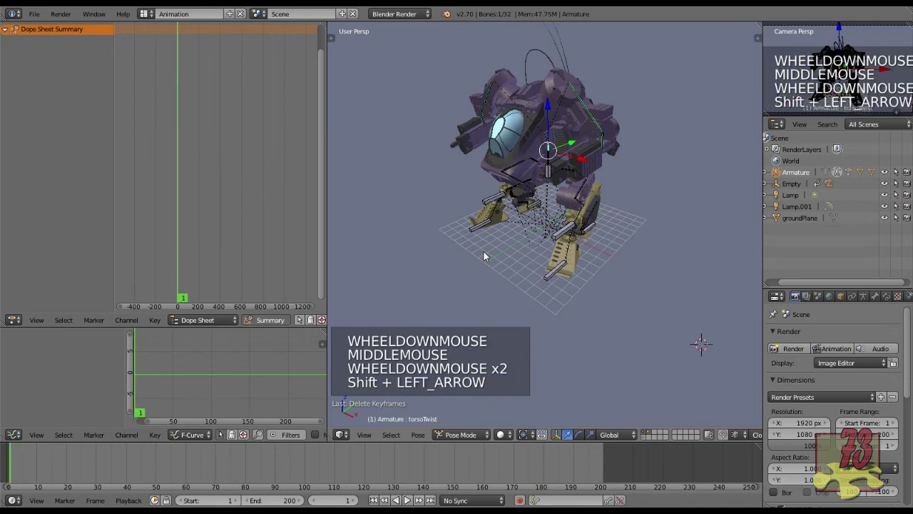
key("shift+Right")
key("Left")
key("shift+Left")
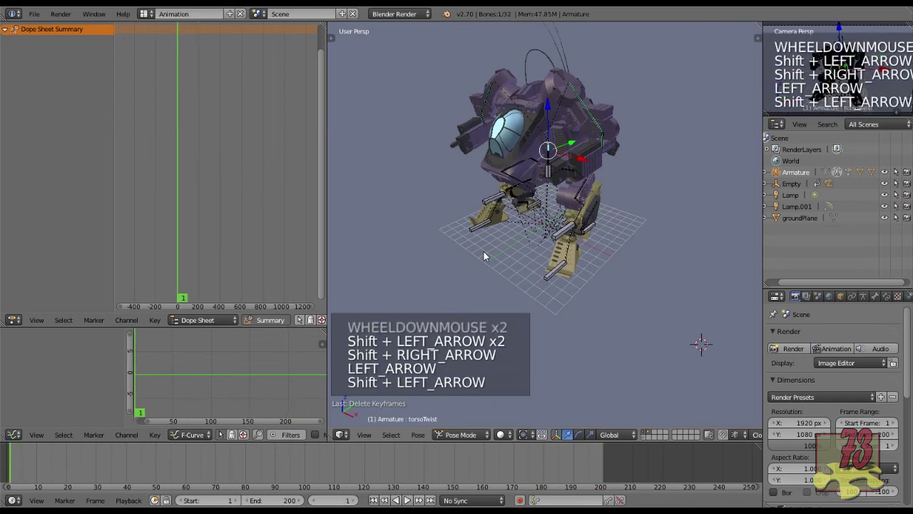
middle_click_drag(485, 251, 554, 234)
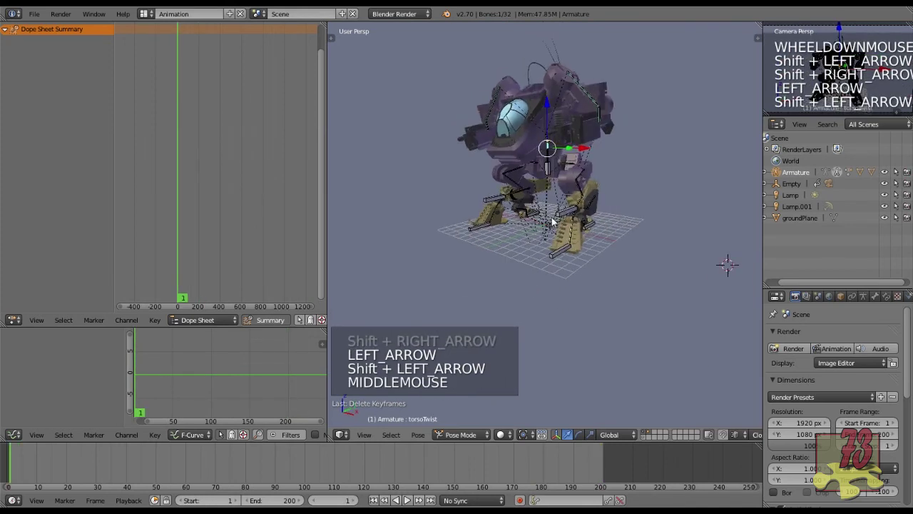
Step: Return to the Default layout and hide the 3D transform manipulator
left_click(150, 14)
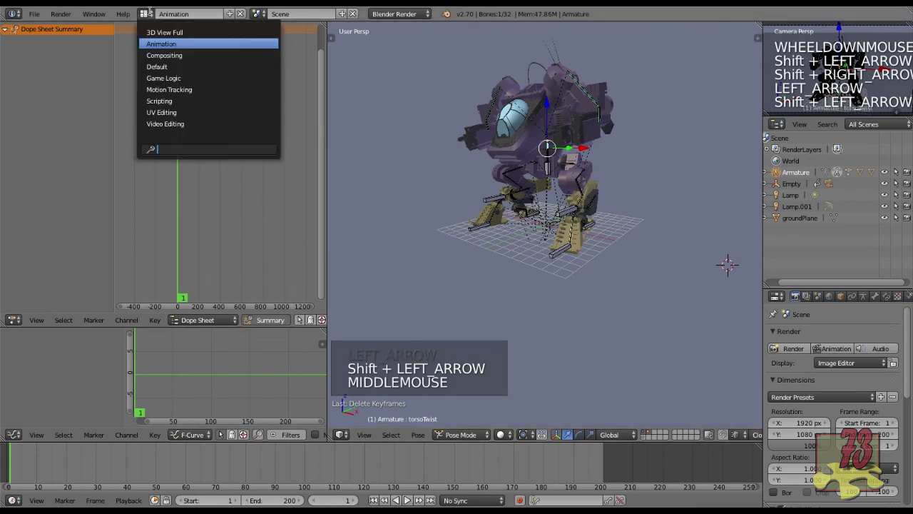
left_click(168, 63)
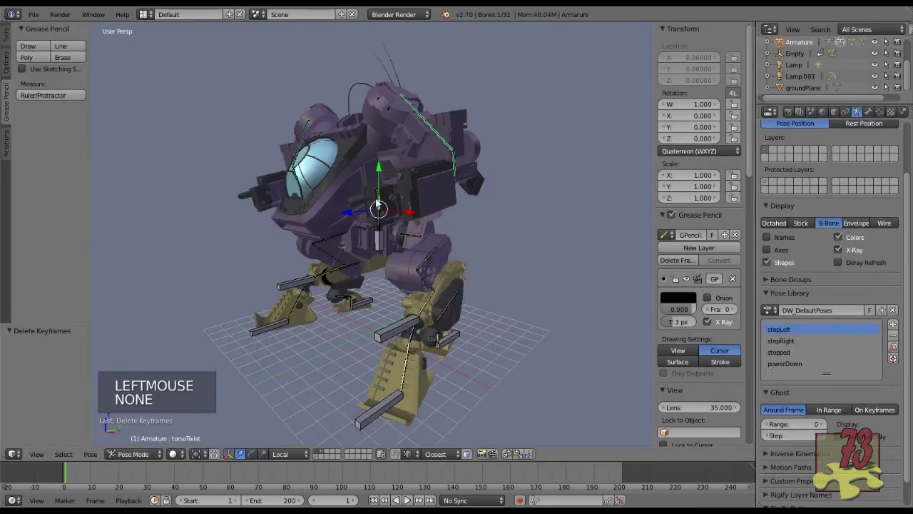
middle_click_drag(359, 180, 469, 241, "shift")
key("ctrl+space")
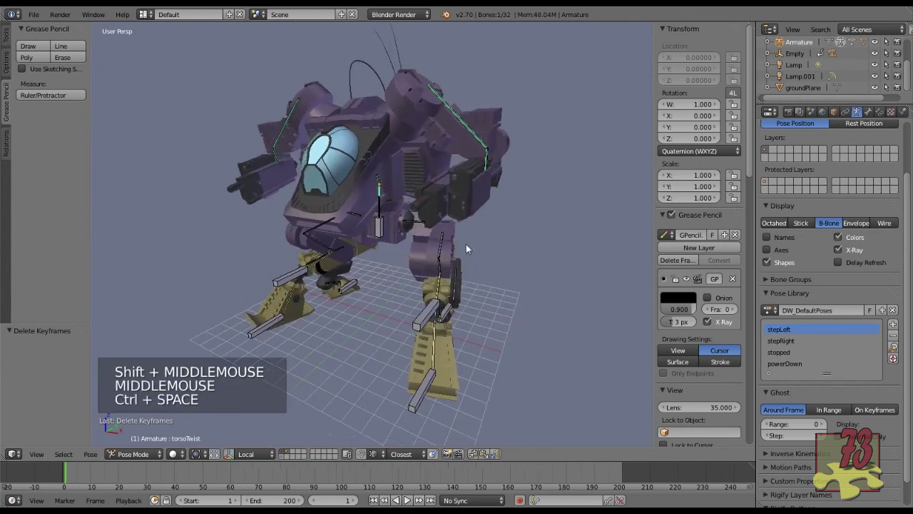
Step: Play back the timeline to check the mech for leftover animation
key("alt+a")
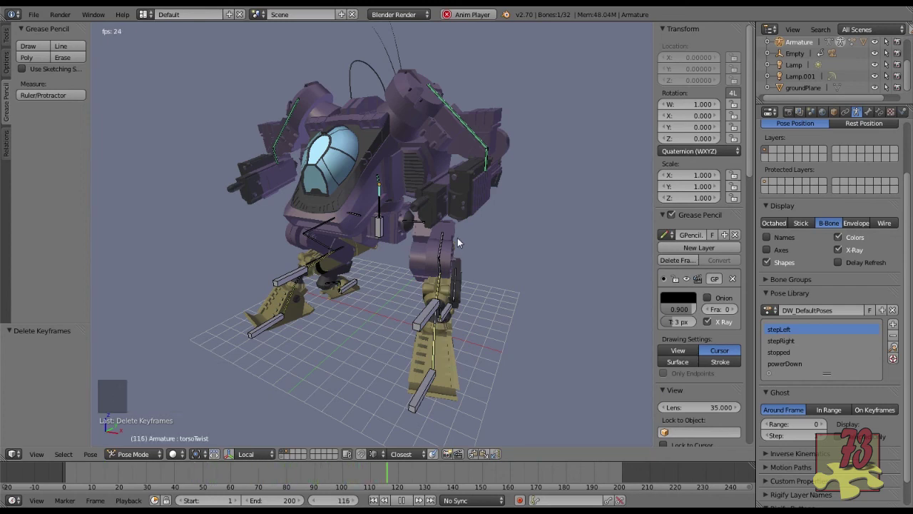
key("Escape")
middle_click_drag(470, 255, 444, 259)
Step: Select all of the armature's bones and clear their pose rotation and location
key("a")
key("a")
key("a")
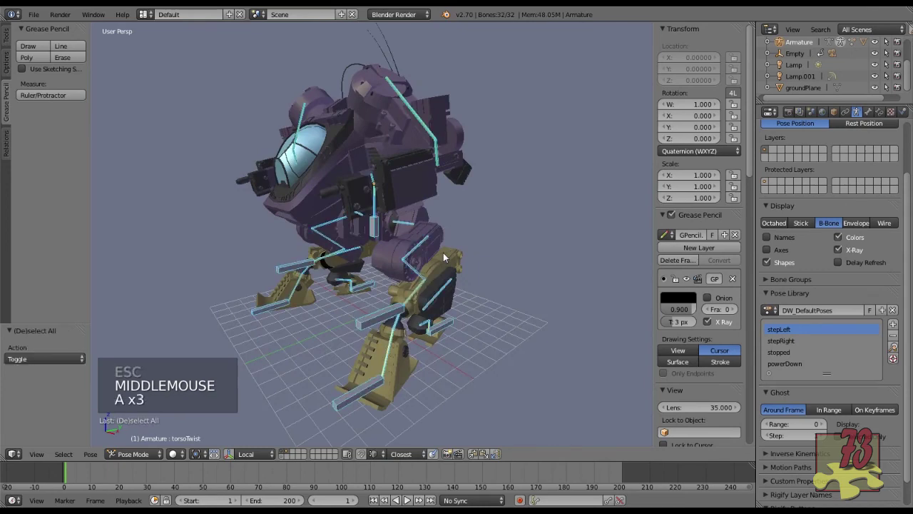
middle_click_drag(443, 252, 442, 218)
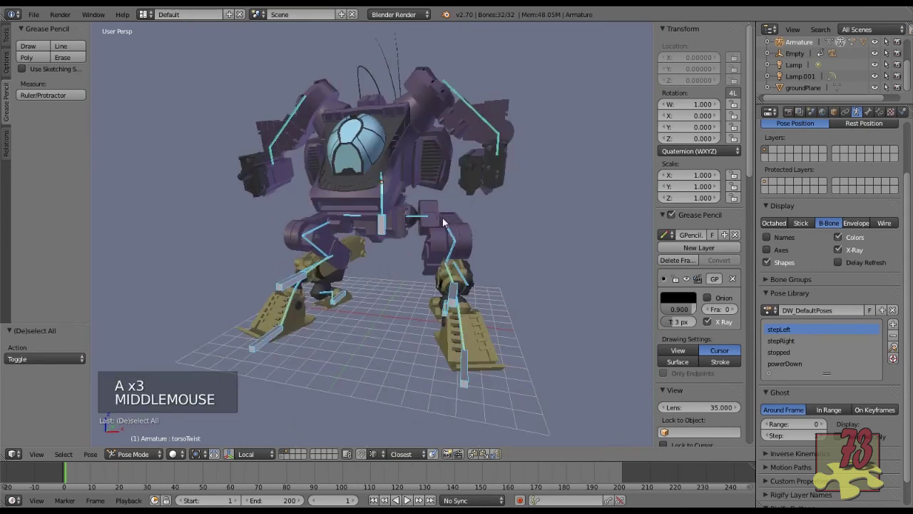
key("alt+r")
key("alt+g")
scroll(441, 215, "down", 1)
middle_click_drag(442, 214, 499, 246, "shift")
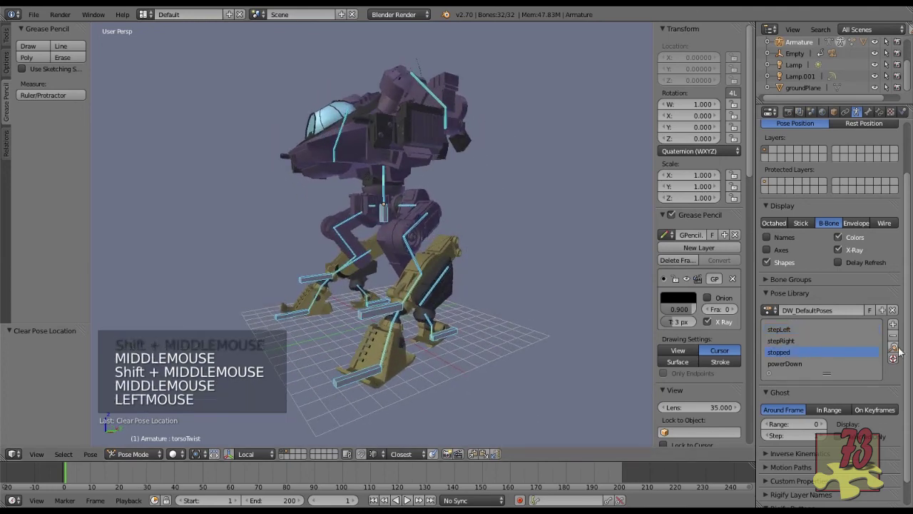
Step: Apply the stopped, stepLeft and stepRight poses from the pose library in turn to all bones
left_click(806, 353)
middle_click_drag(419, 256, 440, 258)
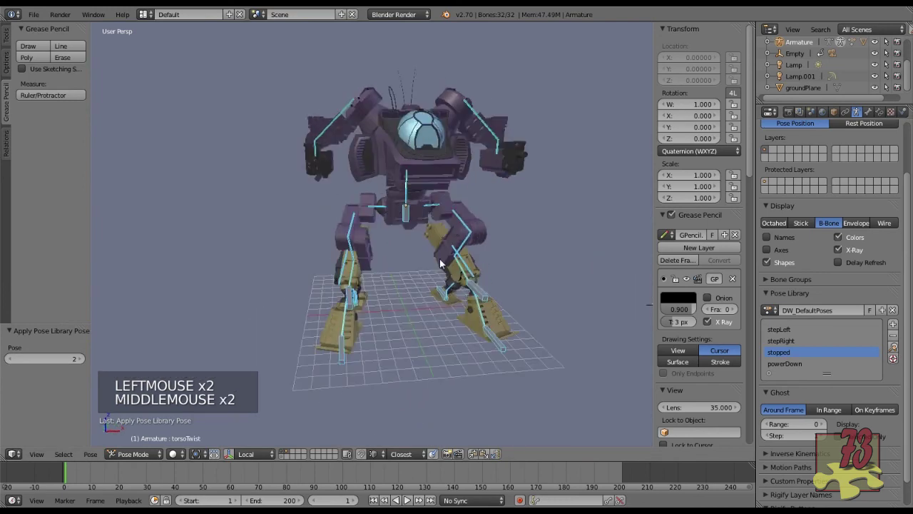
left_click(779, 330)
left_click(892, 349)
left_click(791, 341)
left_click(894, 347)
middle_click_drag(515, 273, 484, 285)
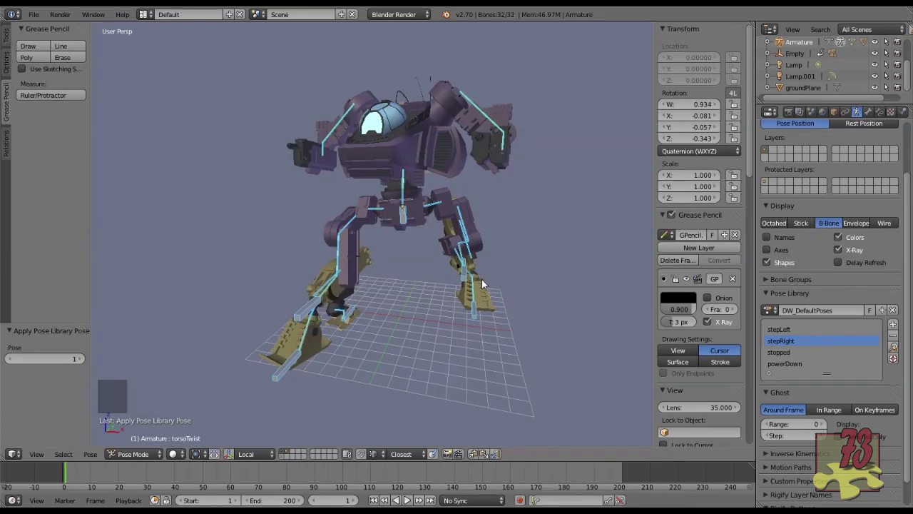
Step: Save the scene over the existing Darkwing_Part03.blend file
scroll(483, 284, "up", 2)
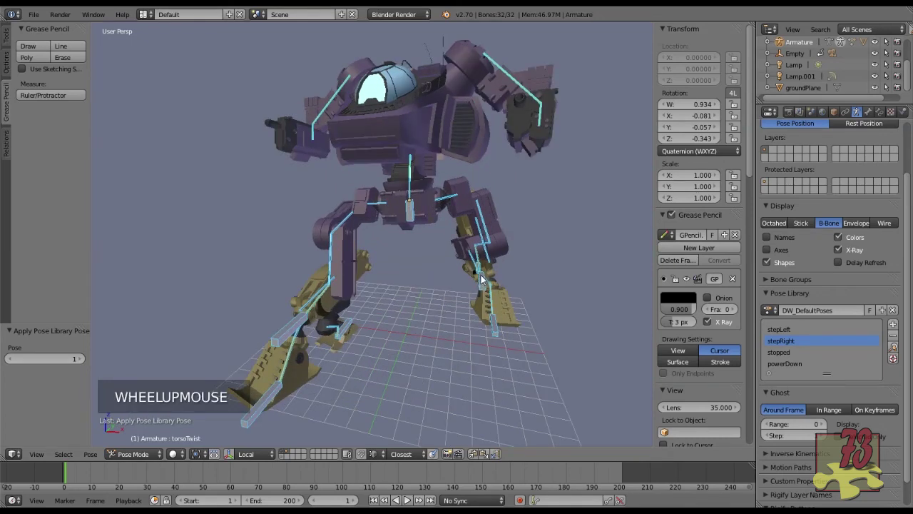
key("ctrl+s")
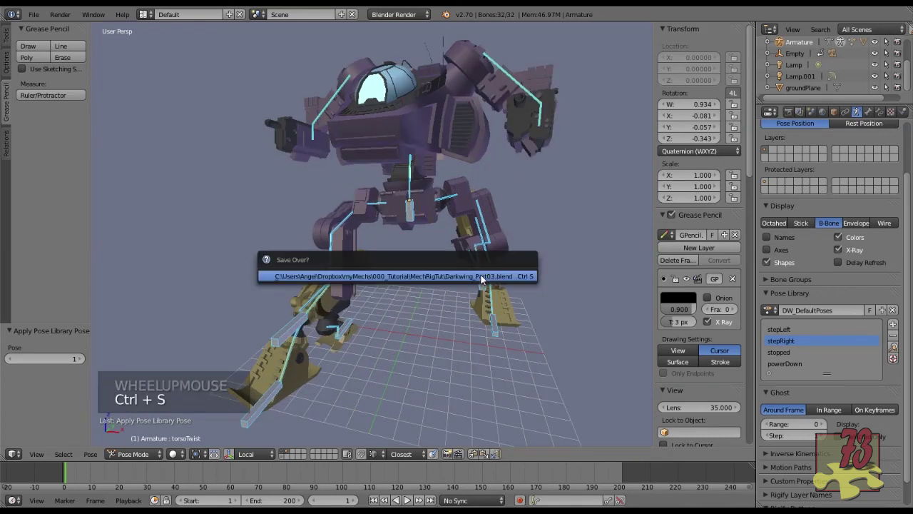